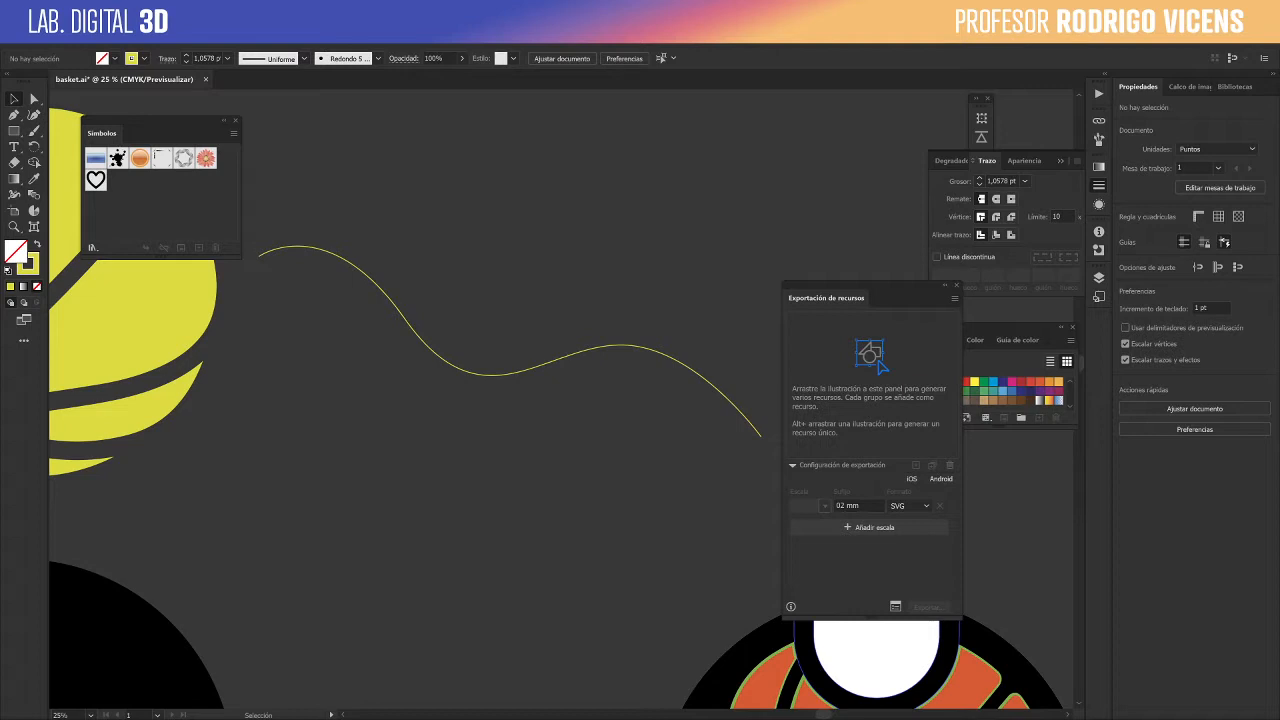
- Bring the Schindler's List poster image over the artwork and move it aside to view both
{"action": "left_click_drag", "start_coordinate": [1050, 718], "coordinate": [736, 197]}
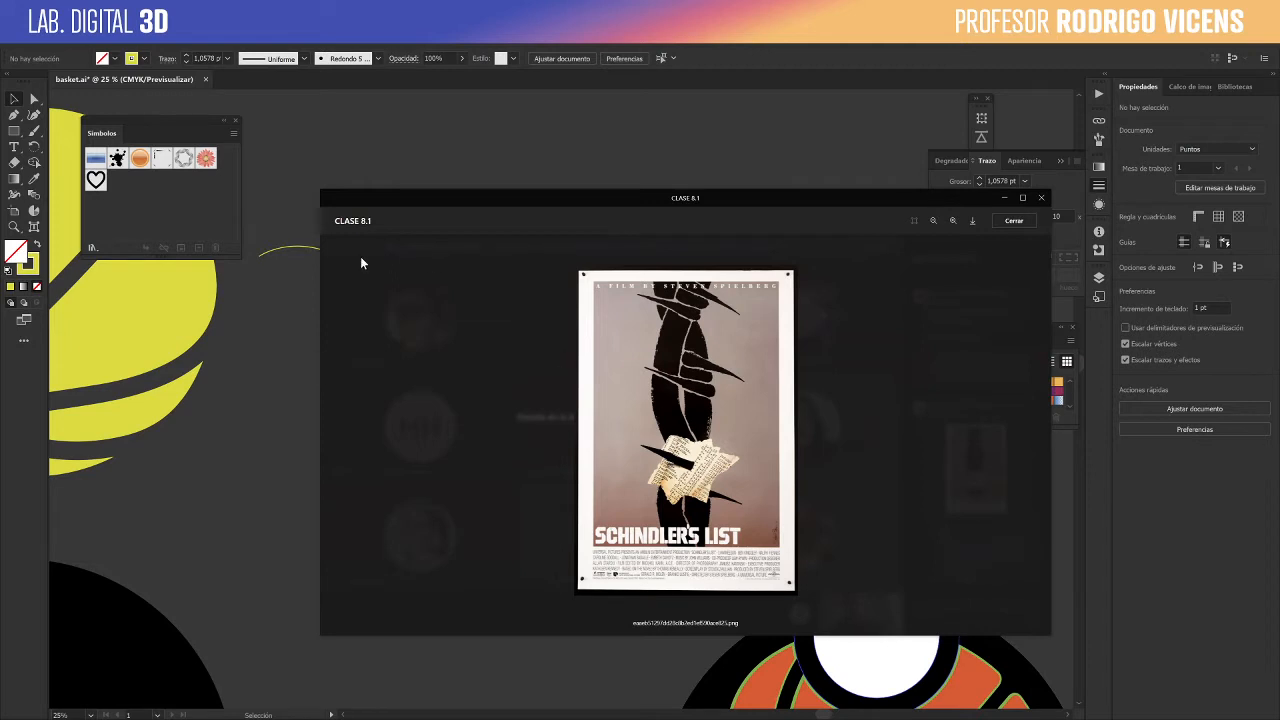
{"action": "left_click_drag", "start_coordinate": [448, 205], "coordinate": [728, 222]}
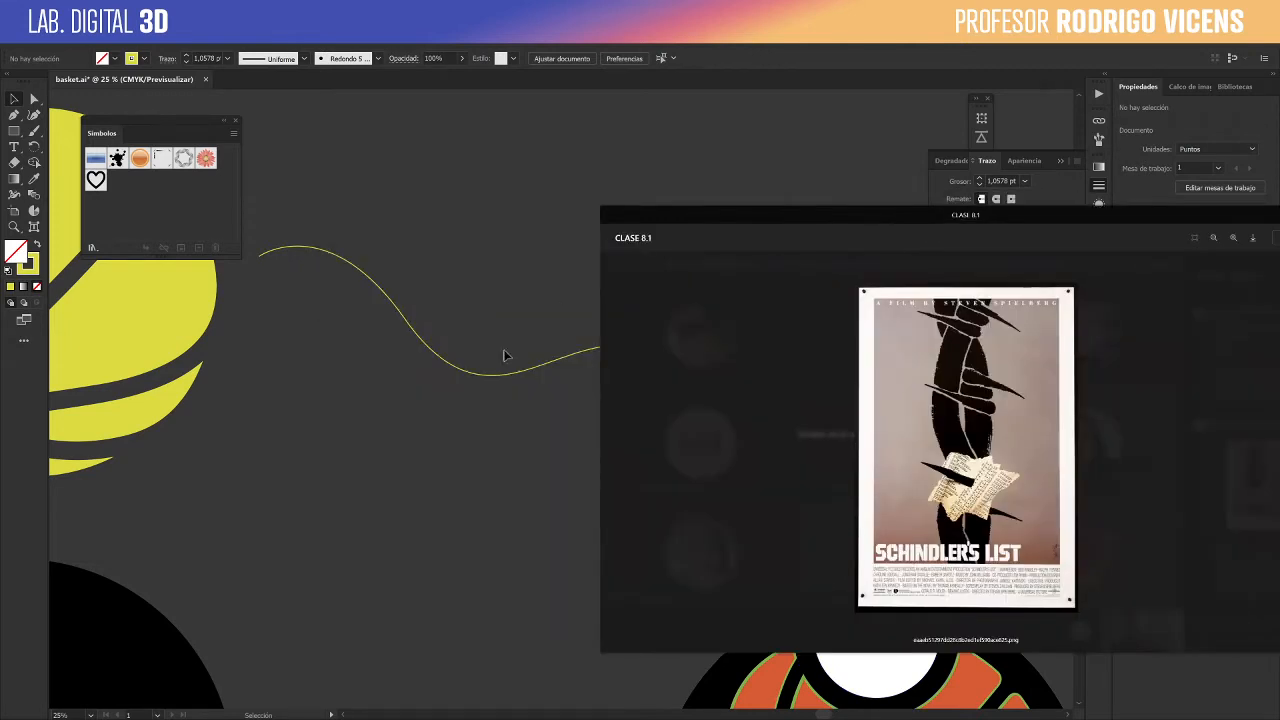
- Examine the thin yellow curved path in outline view, with the interface panels shown and hidden, and return to preview
{"action": "left_click", "coordinate": [368, 270]}
{"action": "left_click", "coordinate": [420, 262]}
{"action": "key", "text": "a"}
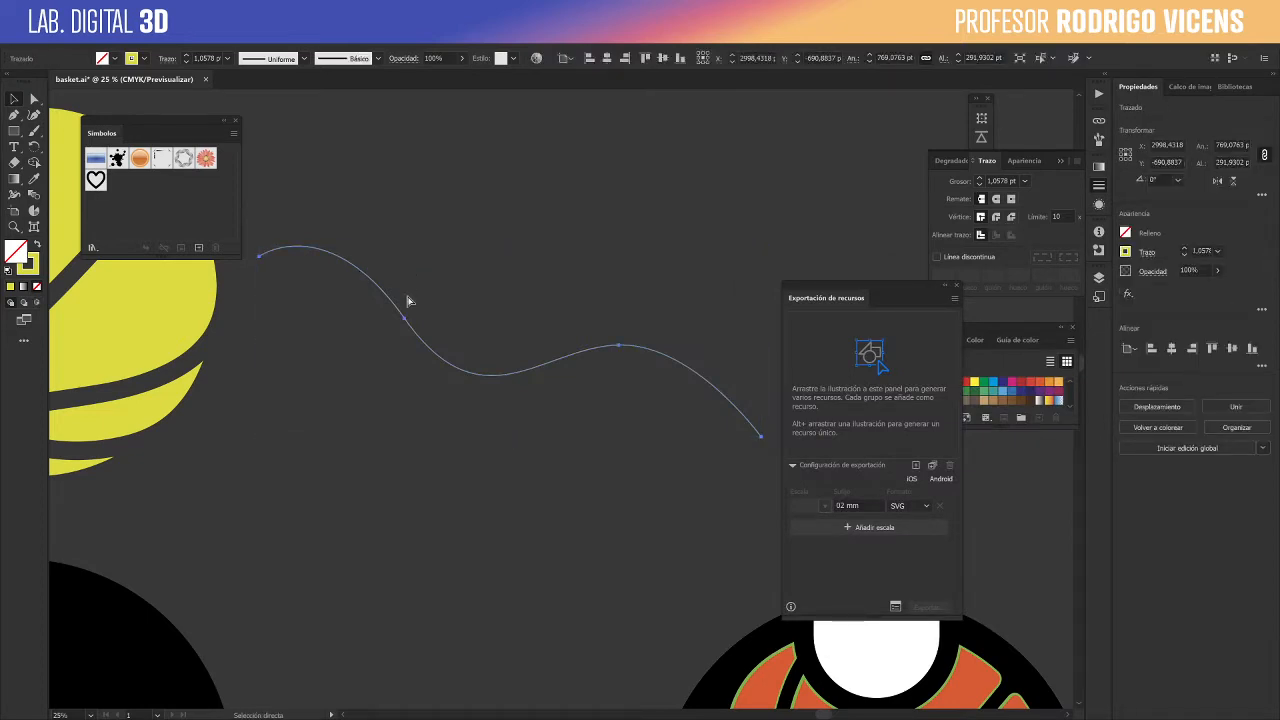
{"action": "key", "text": "ctrl+y"}
{"action": "left_click", "coordinate": [546, 208]}
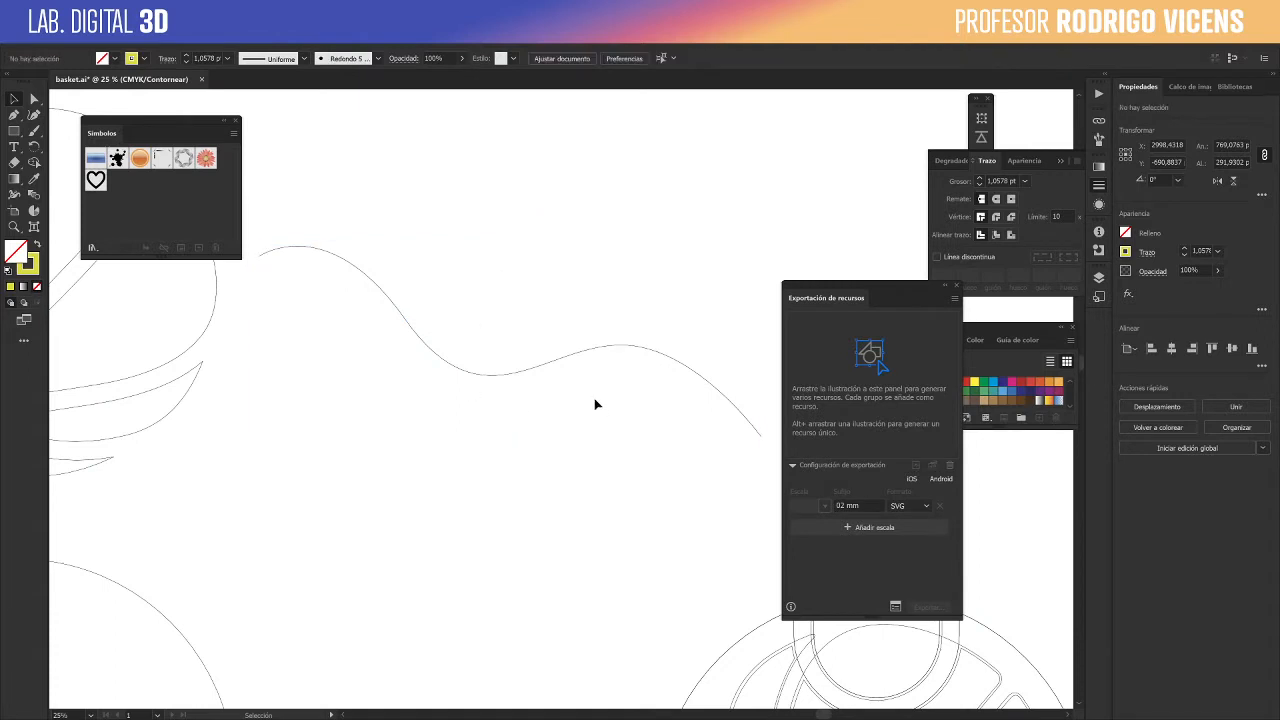
{"action": "left_click", "coordinate": [704, 378]}
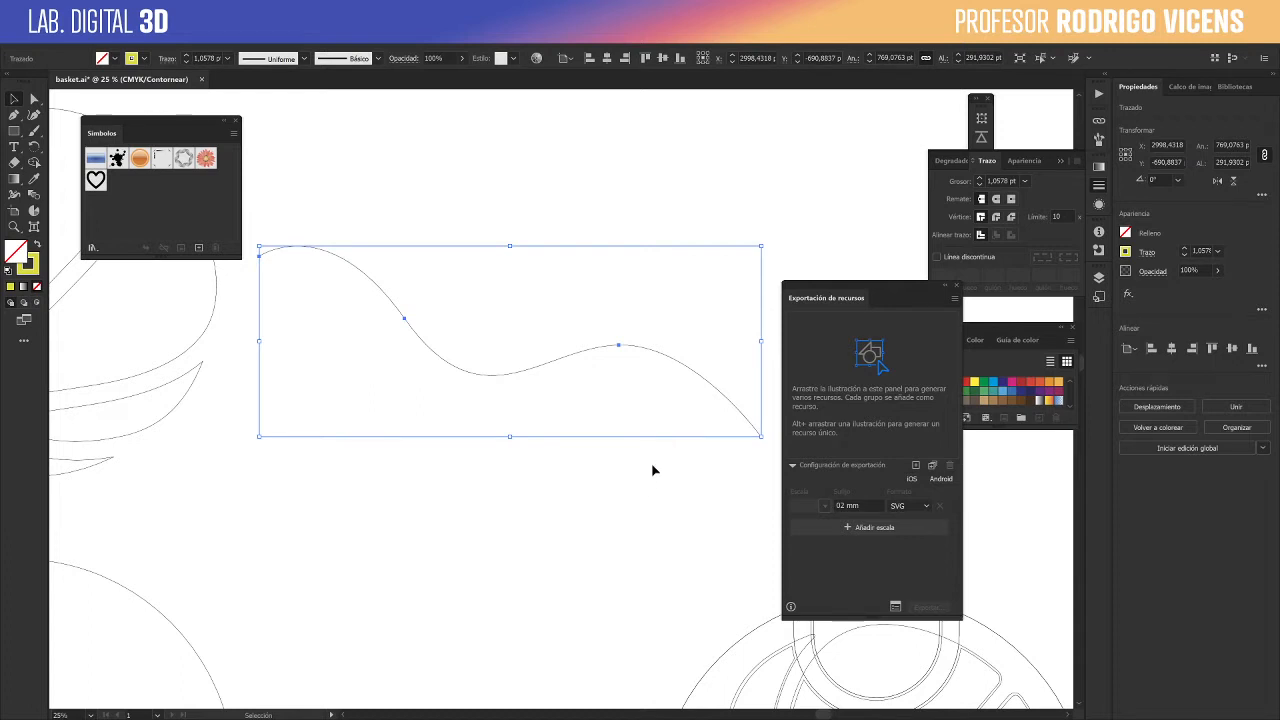
{"action": "key", "text": "Tab"}
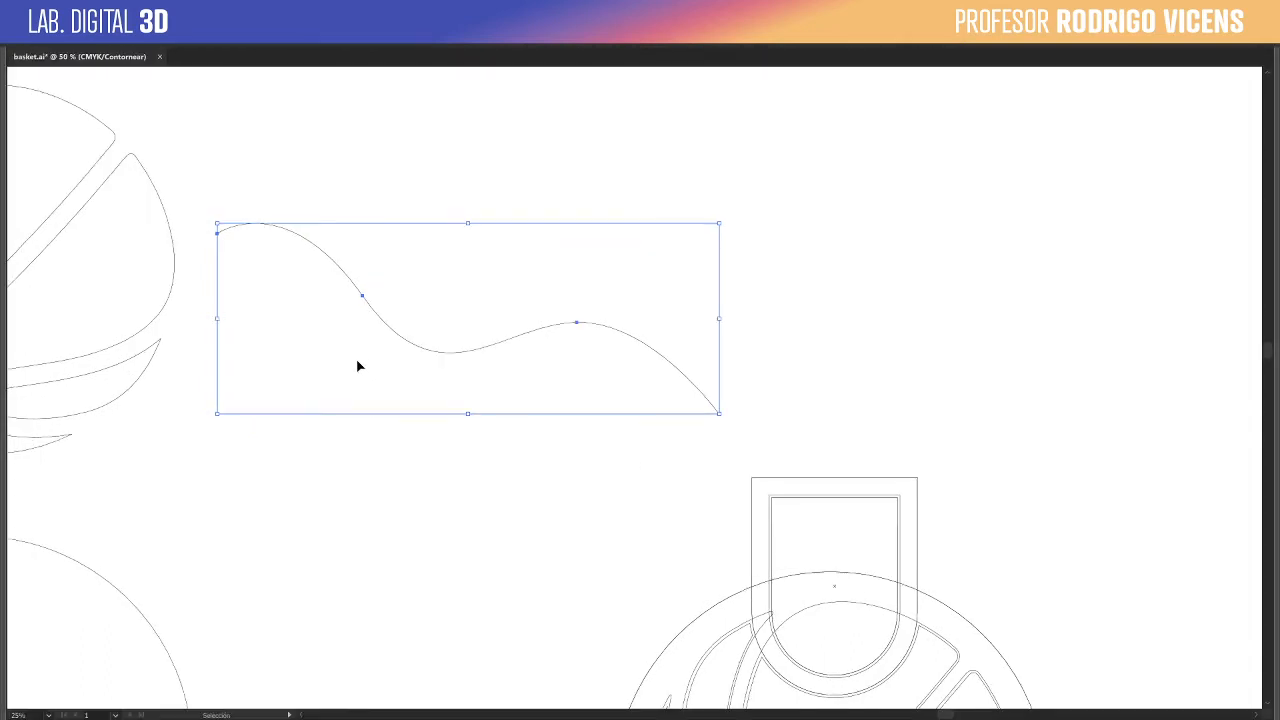
{"action": "key", "text": "Tab"}
{"action": "key", "text": "ctrl+y"}
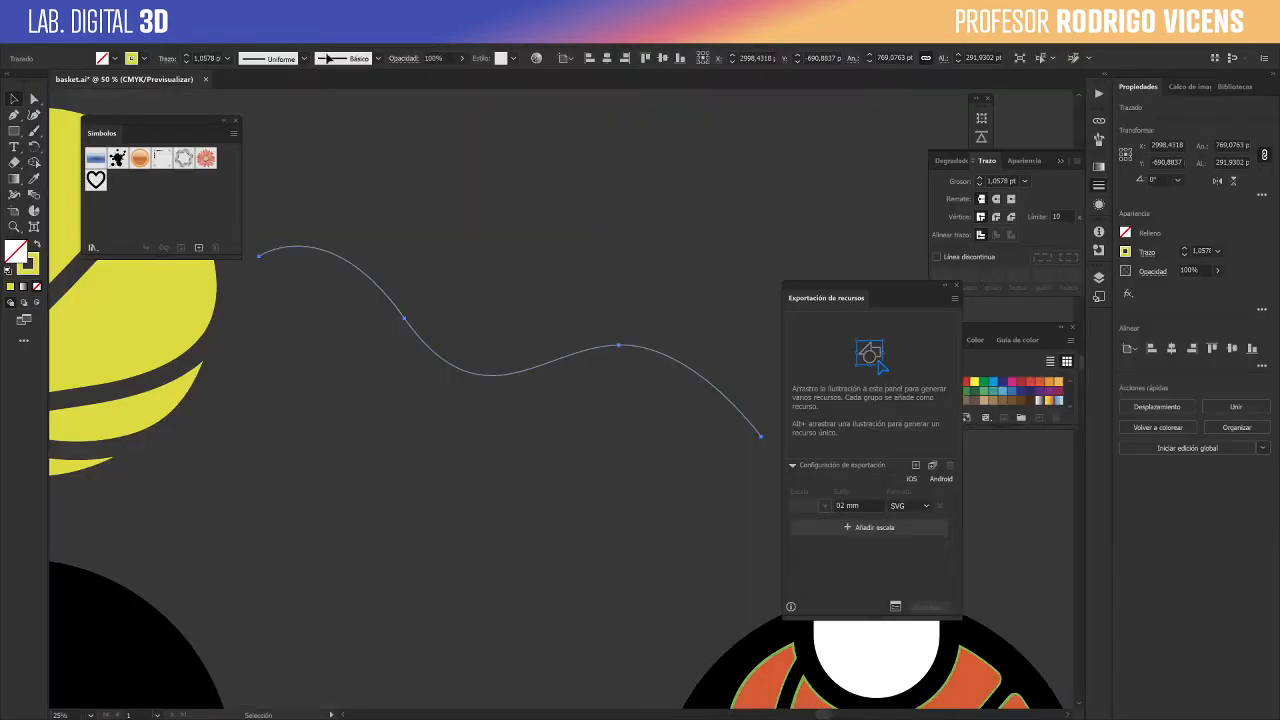
- Set the curved path's stroke weight to 70 pt and place a copy of it directly above
{"action": "left_click", "coordinate": [187, 56], "text": "shift"}
{"action": "left_click", "coordinate": [187, 56], "text": "shift"}
{"action": "left_click", "coordinate": [187, 56], "text": "shift"}
{"action": "left_click", "coordinate": [187, 56], "text": "shift"}
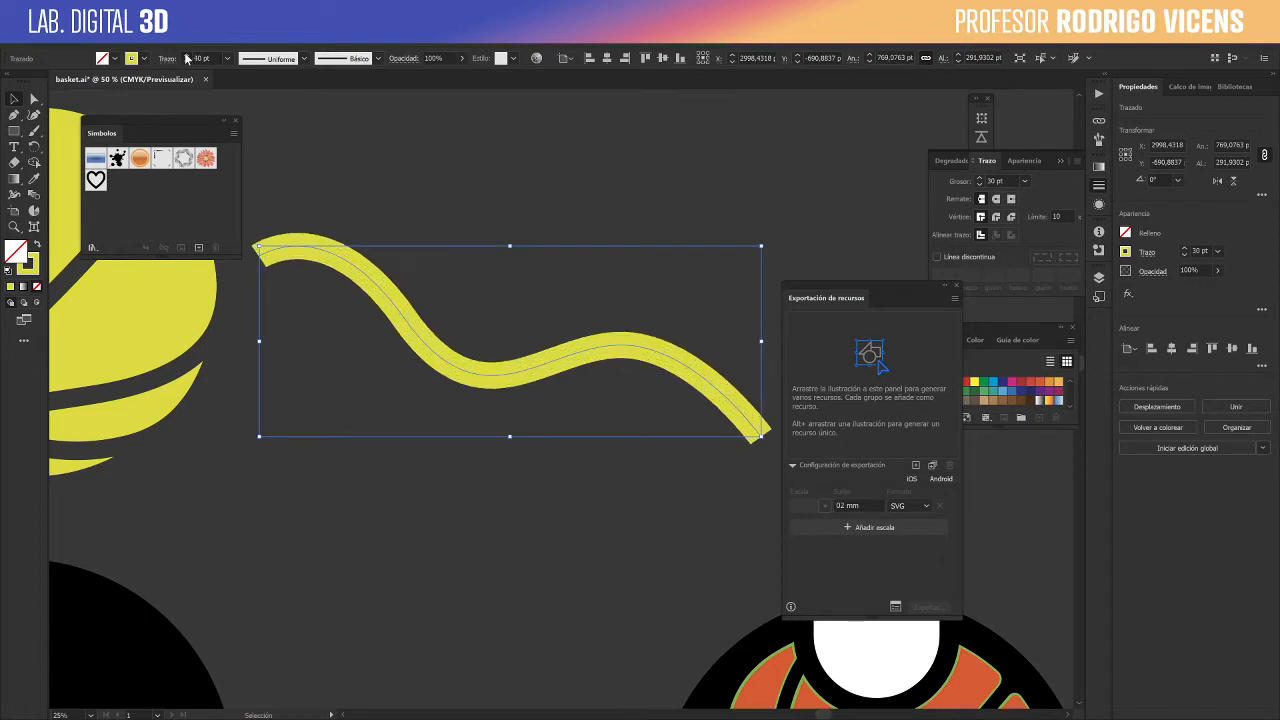
{"action": "left_click", "coordinate": [187, 56], "text": "shift"}
{"action": "left_click", "coordinate": [187, 56], "text": "shift"}
{"action": "left_click", "coordinate": [187, 56], "text": "shift"}
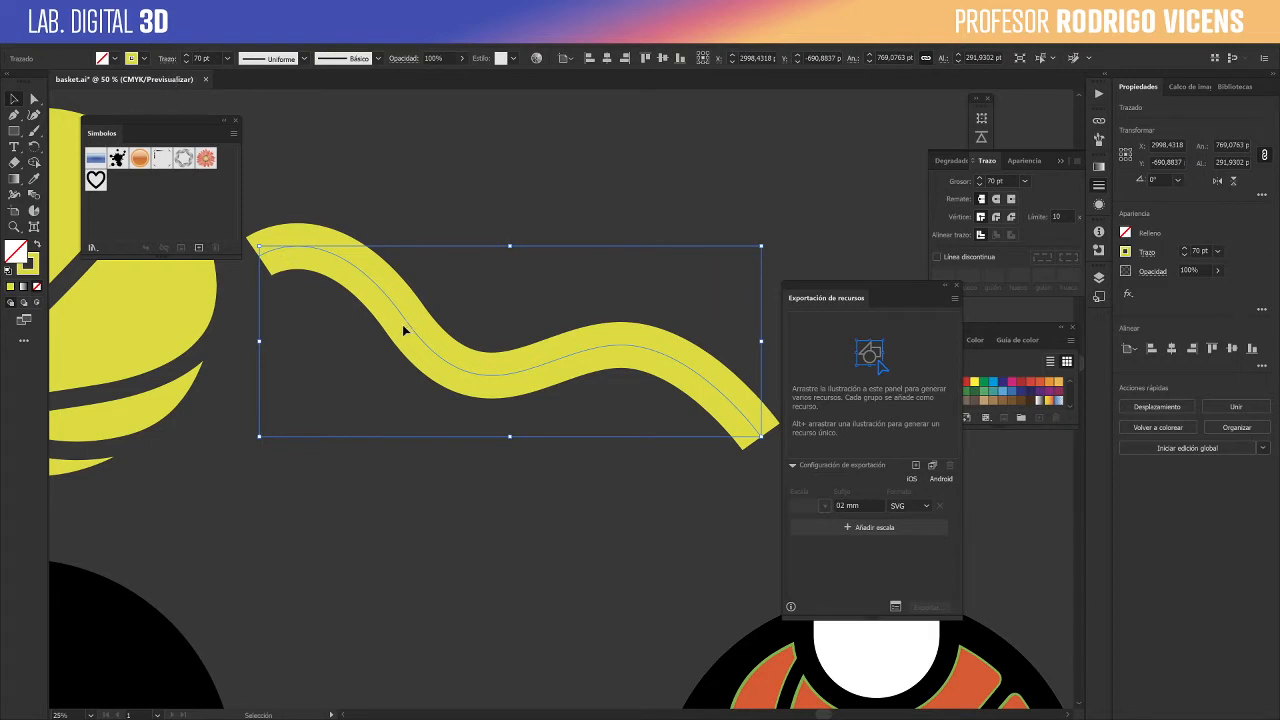
{"action": "left_click_drag", "start_coordinate": [414, 332], "coordinate": [409, 177], "text": "alt"}
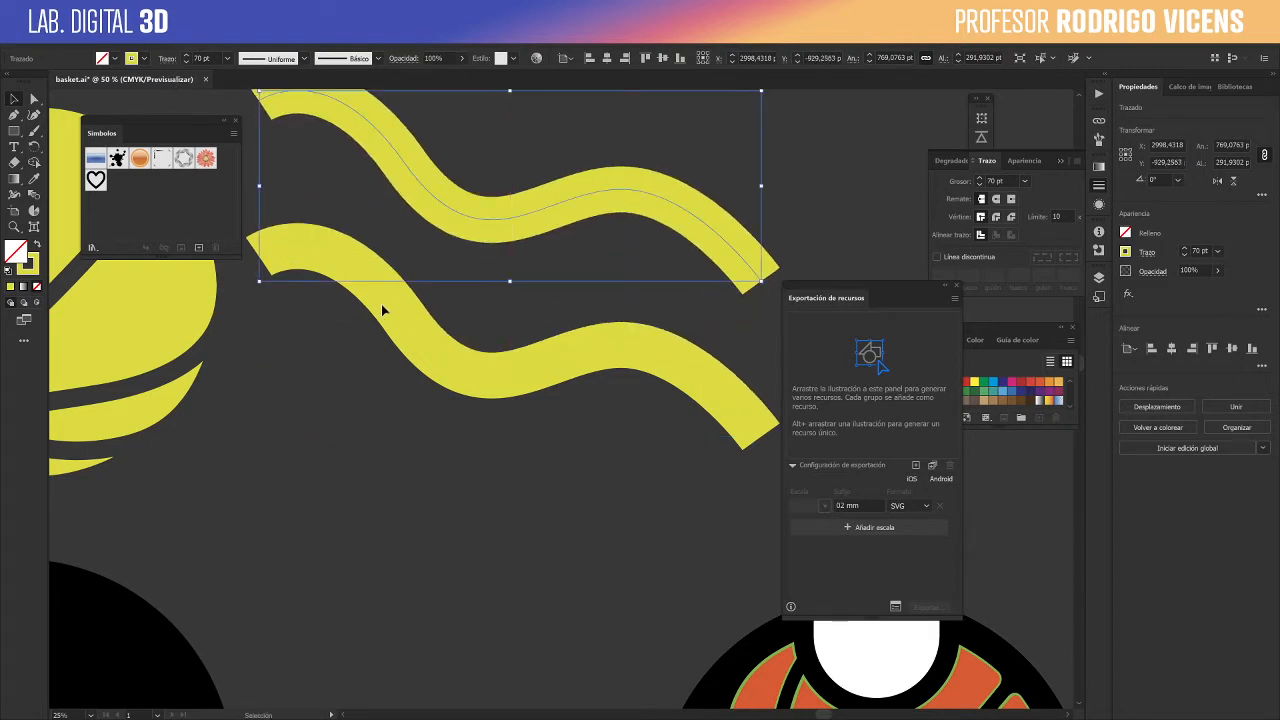
- Convert the lower curve's stroke into a filled shape with Outline Stroke (Contornear trazado)
{"action": "left_click", "coordinate": [380, 311]}
{"action": "left_click", "coordinate": [418, 313]}
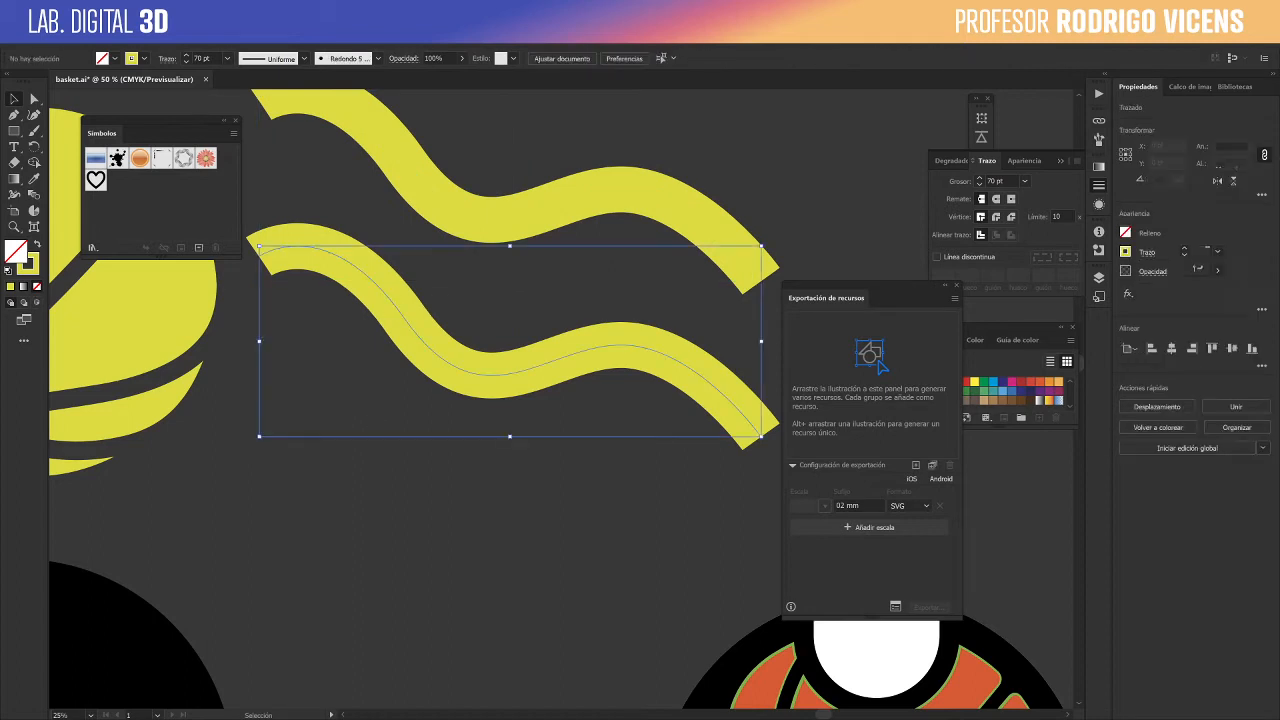
{"action": "left_click", "coordinate": [139, 40]}
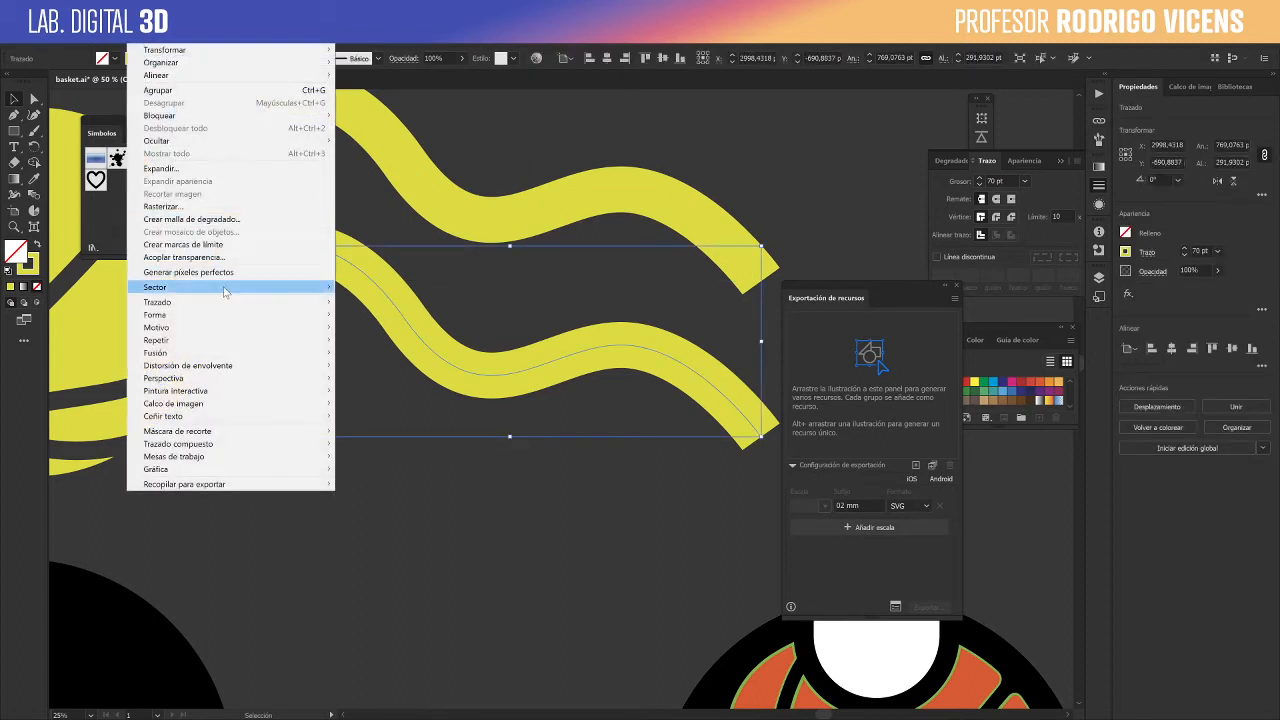
{"action": "mouse_move", "coordinate": [210, 302]}
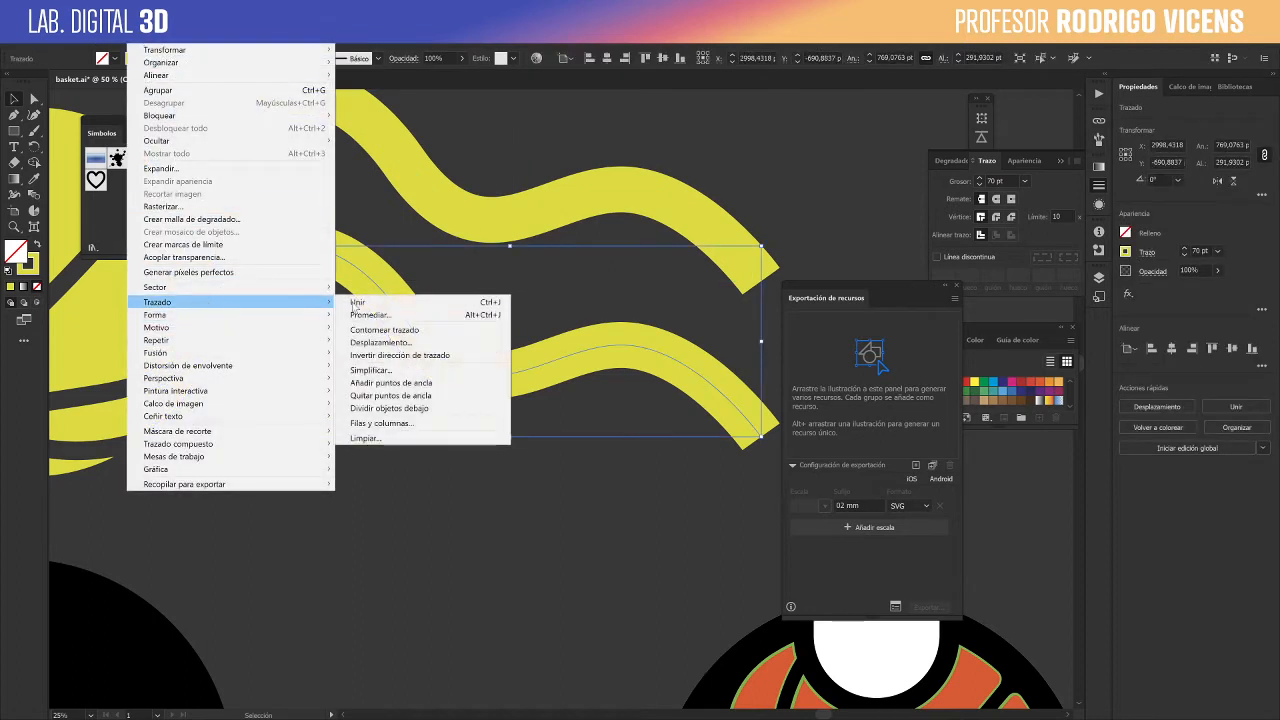
{"action": "left_click", "coordinate": [466, 334]}
{"action": "left_click", "coordinate": [566, 477]}
- Try bulging the lower band by pulling its middle edge points up and down, and undo the distortion
{"action": "key", "text": "a"}
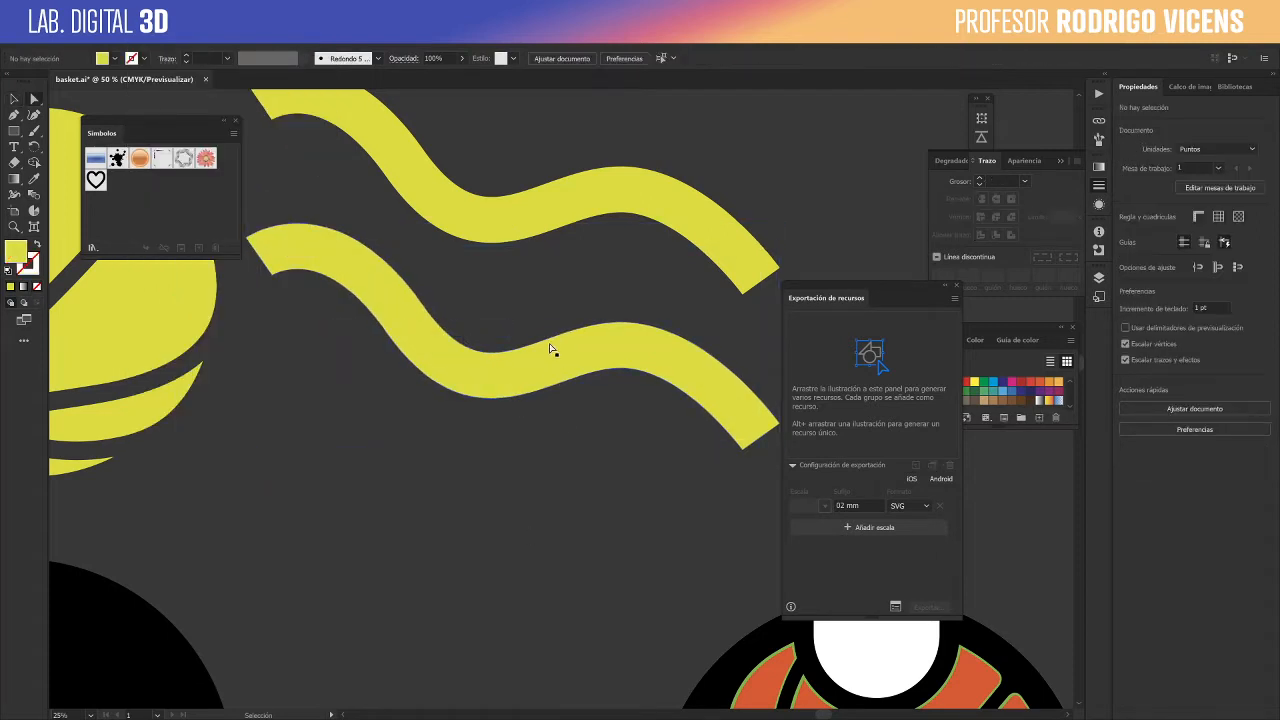
{"action": "left_click_drag", "start_coordinate": [549, 349], "coordinate": [553, 266]}
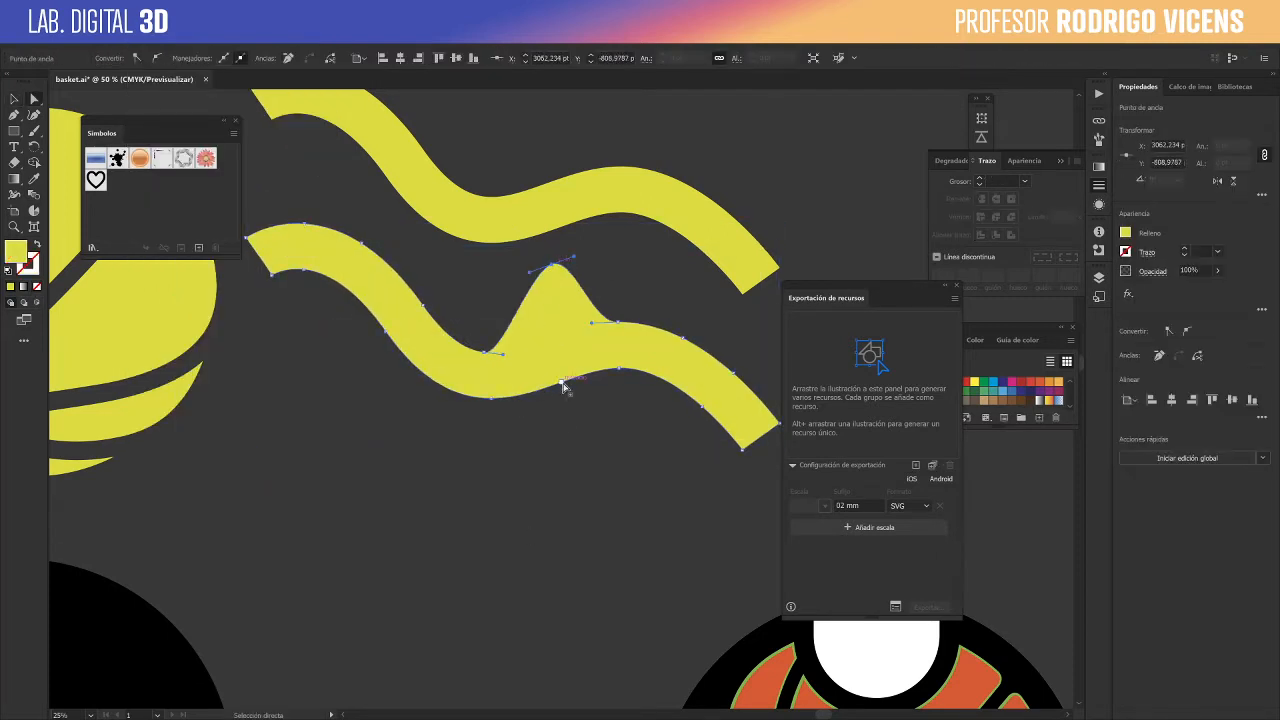
{"action": "left_click_drag", "start_coordinate": [563, 387], "coordinate": [592, 500]}
{"action": "left_click", "coordinate": [510, 536]}
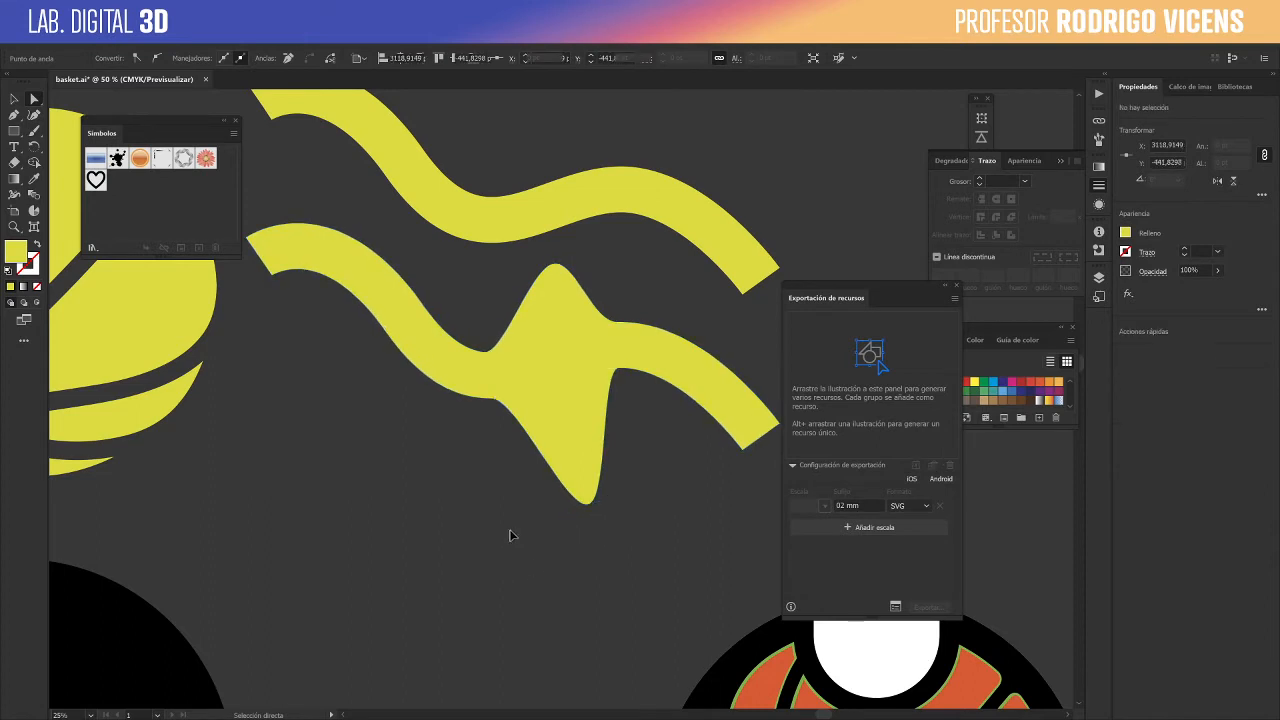
{"action": "key", "text": "ctrl+z"}
{"action": "key", "text": "ctrl+z"}
{"action": "key", "text": "ctrl+z"}
- Switch to outline view and compare the upper stroked path with the lower outlined shape
{"action": "left_click", "coordinate": [598, 192]}
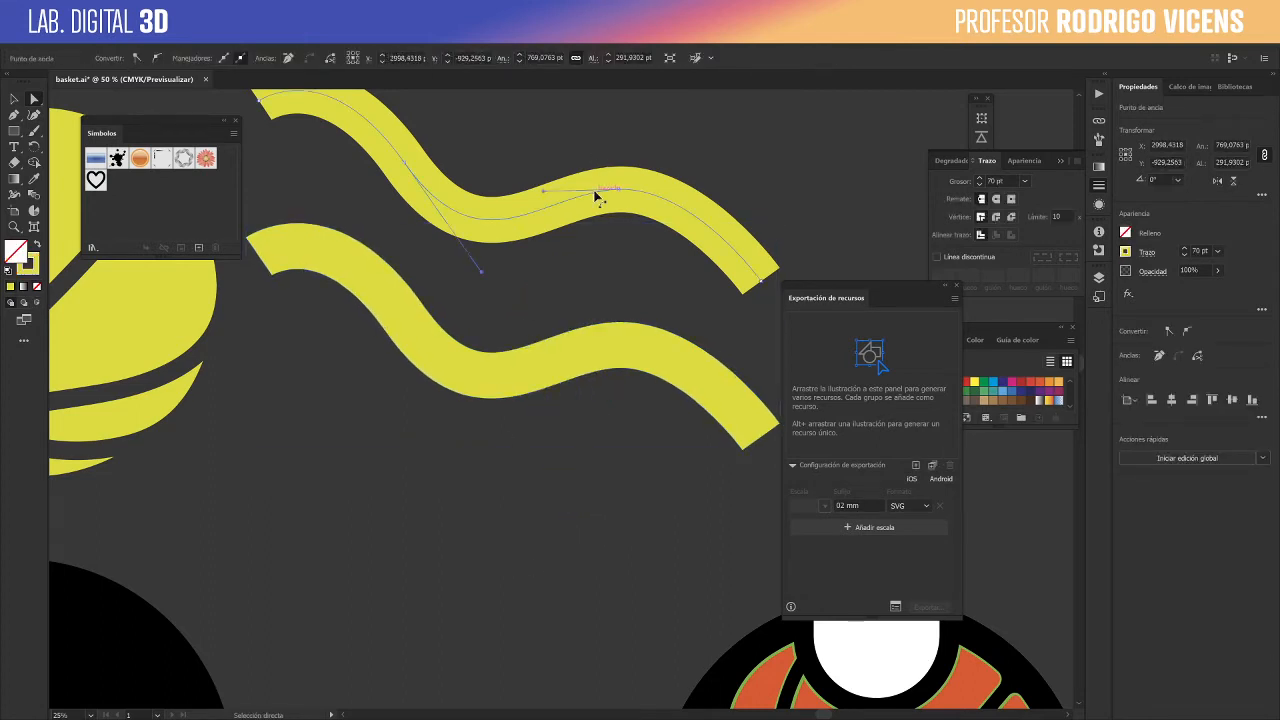
{"action": "key", "text": "ctrl+y"}
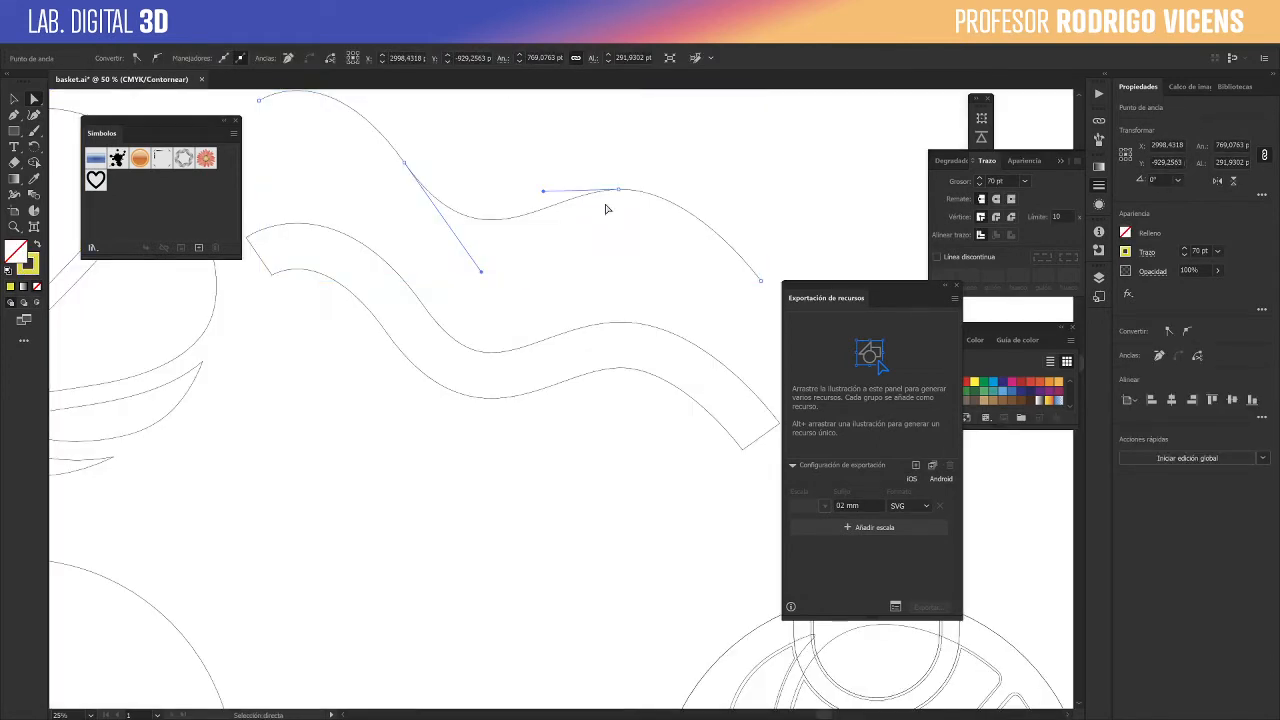
{"action": "left_click", "coordinate": [735, 260]}
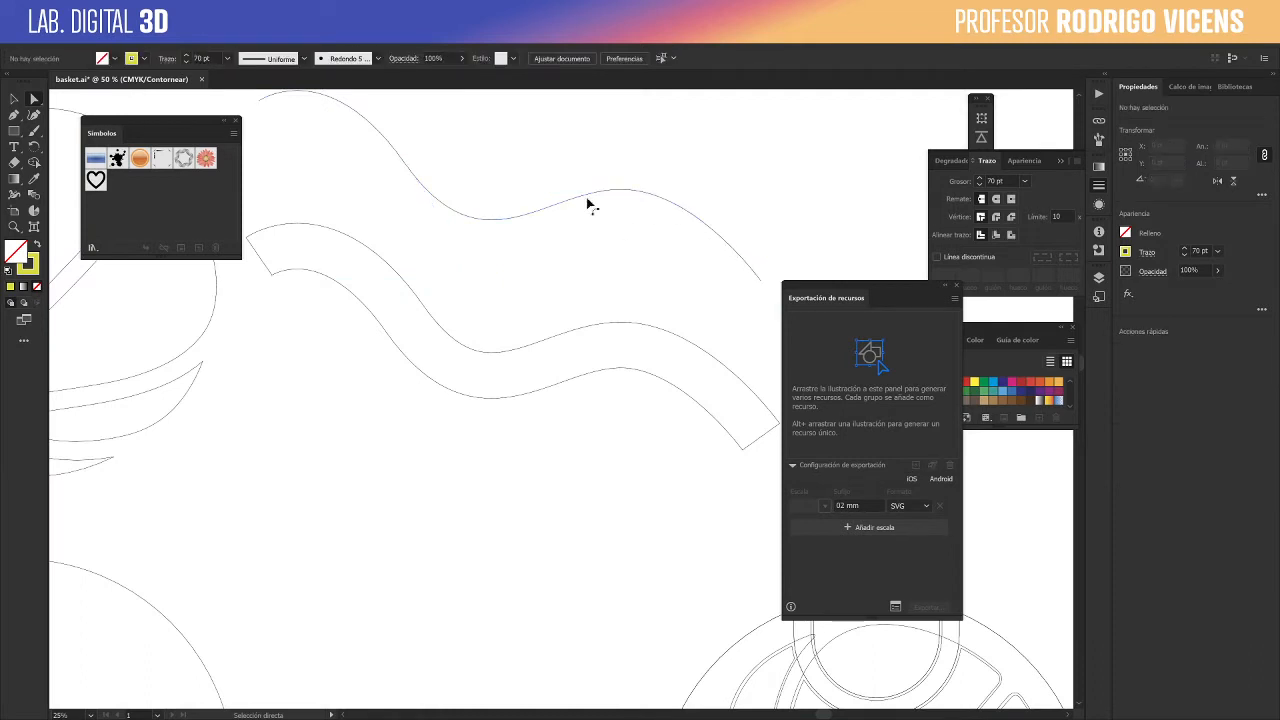
{"action": "scroll", "coordinate": [291, 343], "scroll_direction": "up", "scroll_amount": 3}
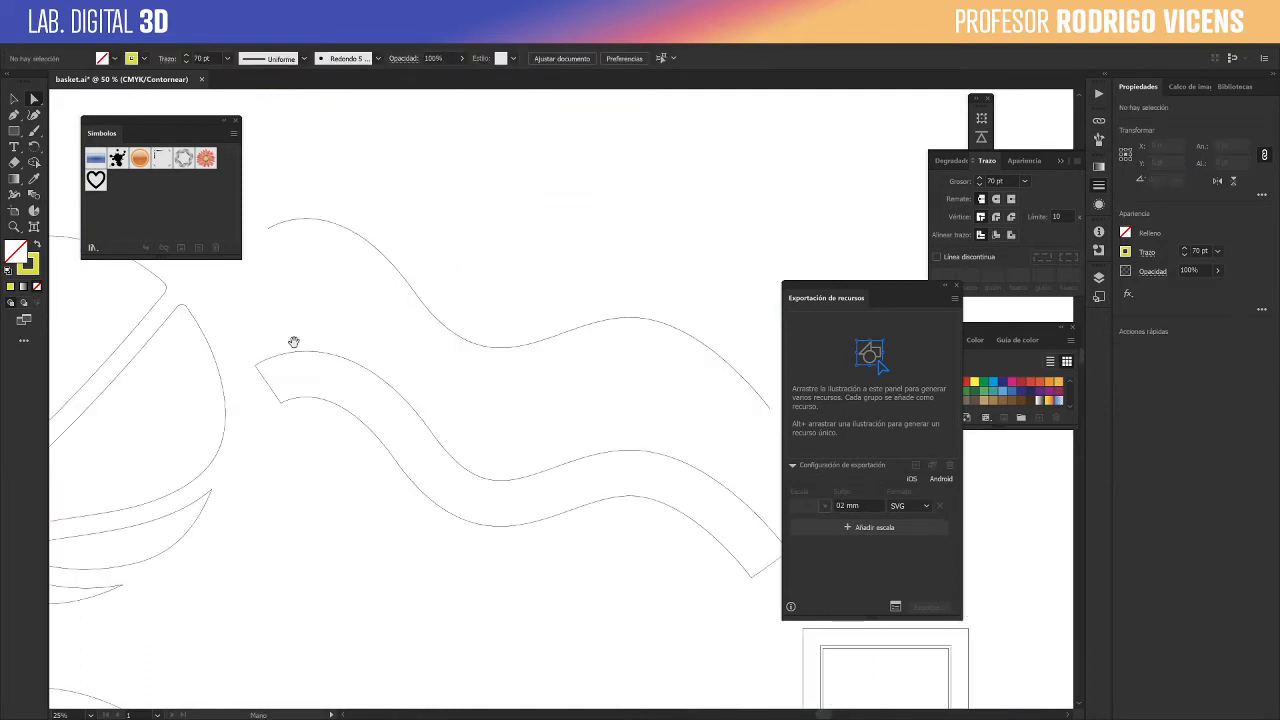
- Place the heart symbol above the two curves and break its link to the symbol
{"action": "left_click", "coordinate": [14, 98]}
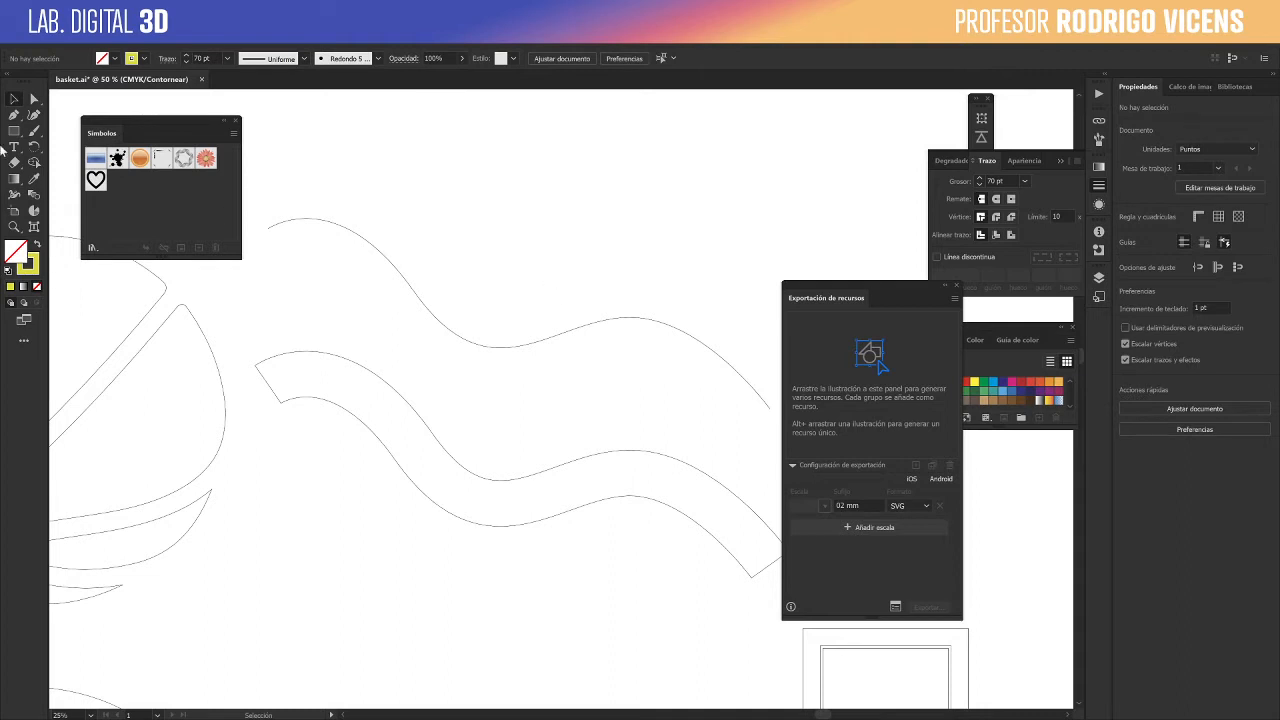
{"action": "left_click_drag", "start_coordinate": [96, 180], "coordinate": [623, 170]}
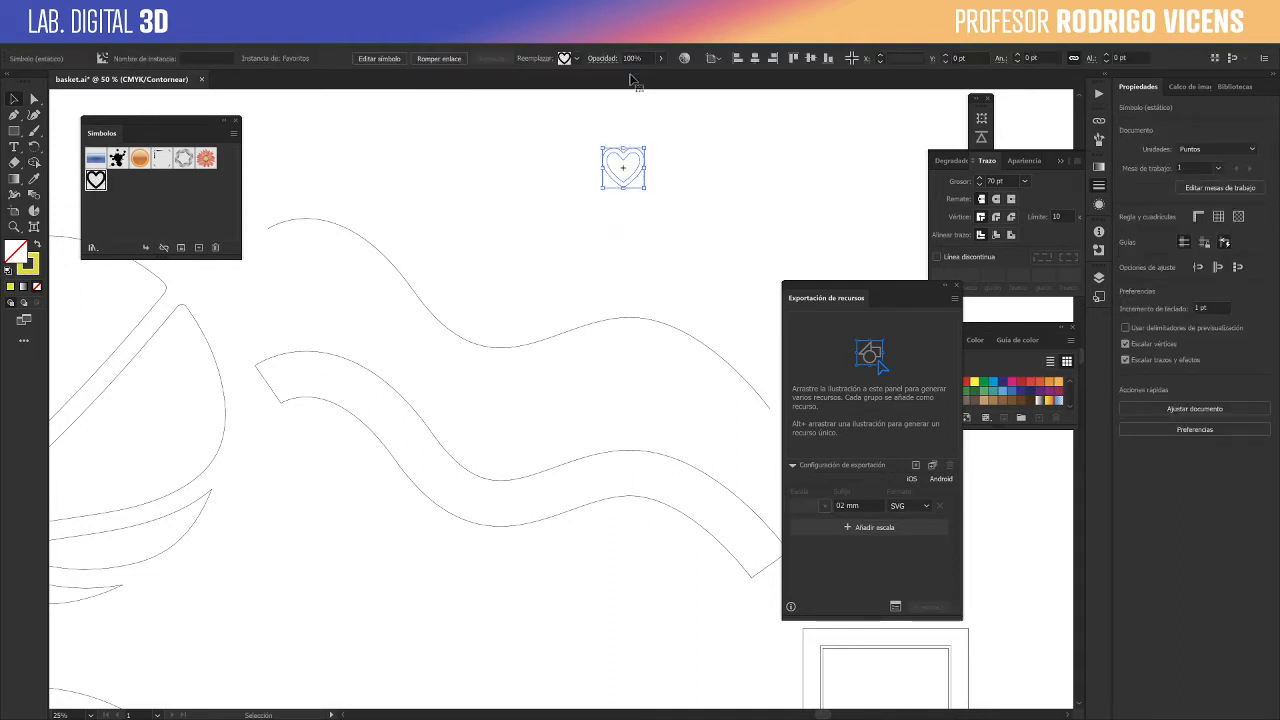
{"action": "left_click", "coordinate": [427, 62]}
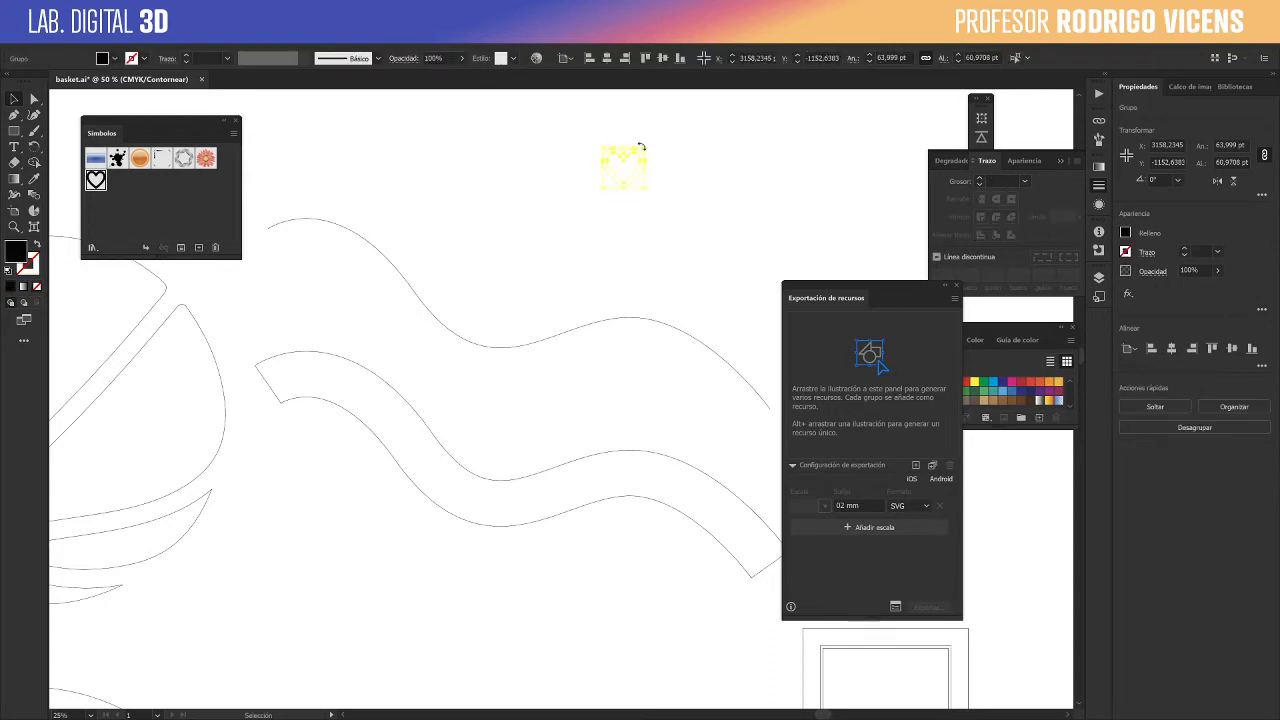
{"action": "left_click", "coordinate": [662, 199]}
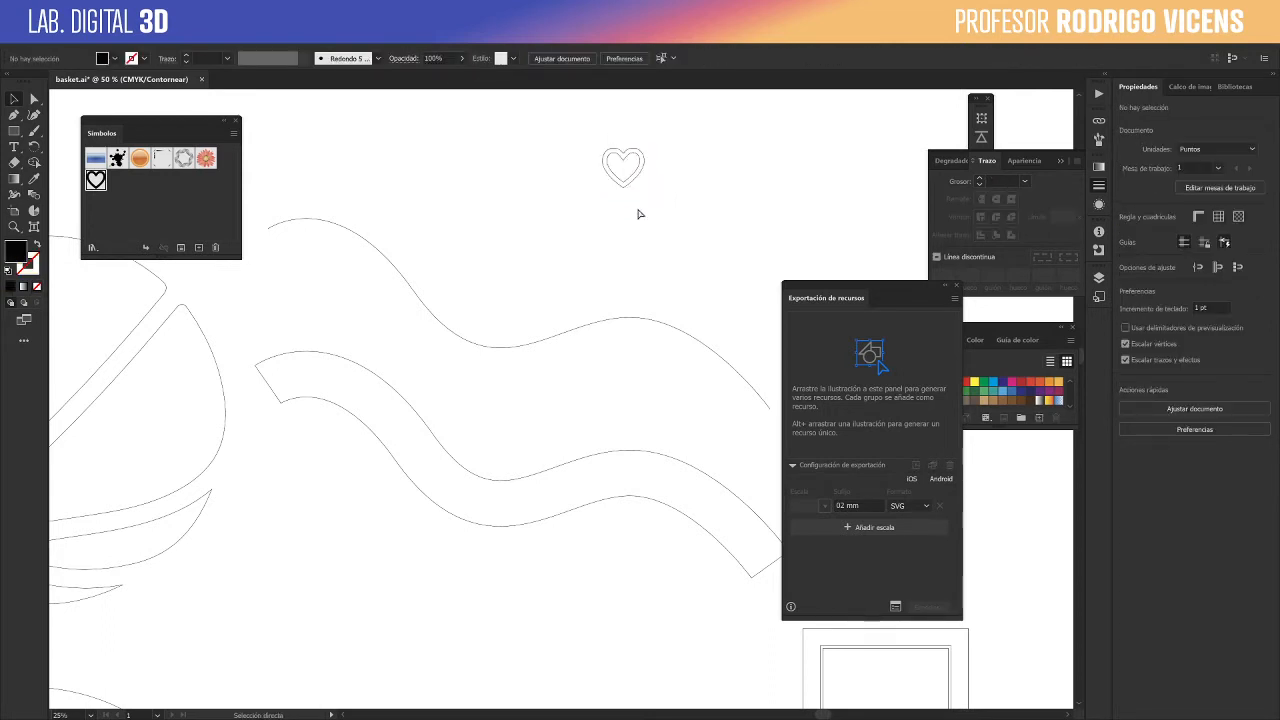
- Delete the heart's inner contour, keeping only the outer outline
{"action": "scroll", "coordinate": [649, 197], "scroll_direction": "up", "scroll_amount": 2}
{"action": "scroll", "coordinate": [580, 221], "scroll_direction": "up", "scroll_amount": 5, "text": "alt"}
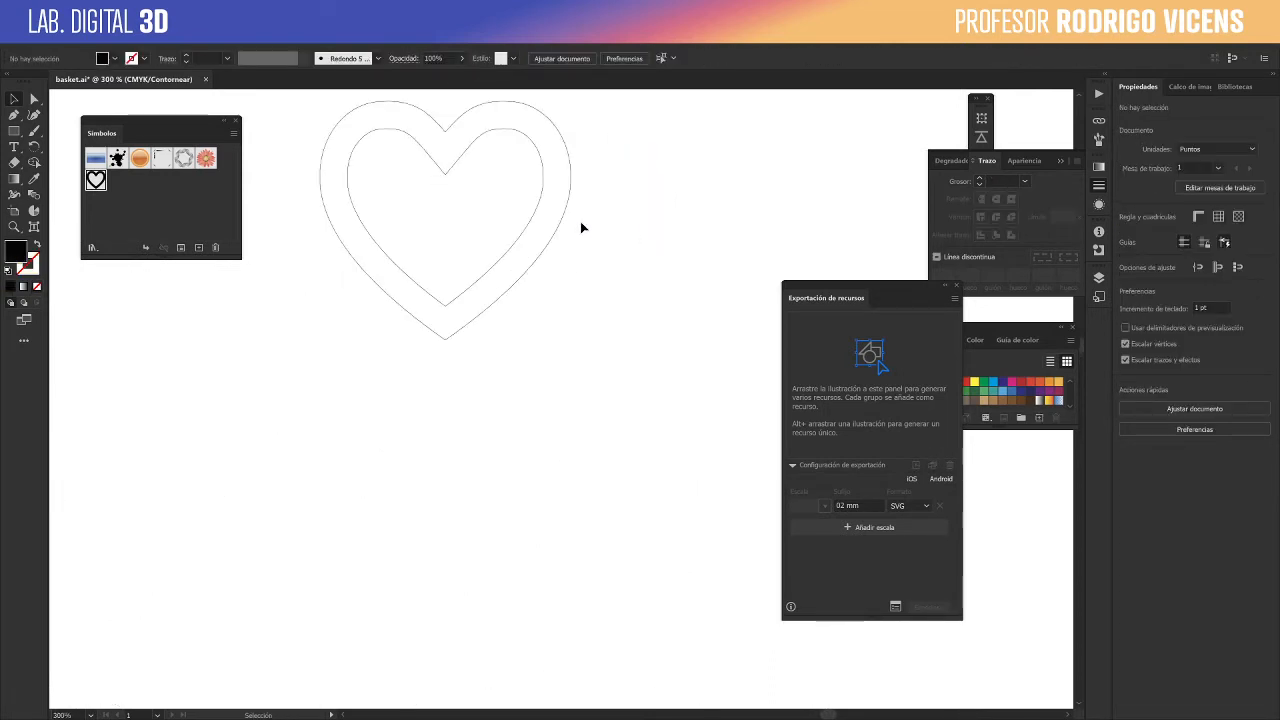
{"action": "key", "text": "a"}
{"action": "left_click", "coordinate": [537, 219]}
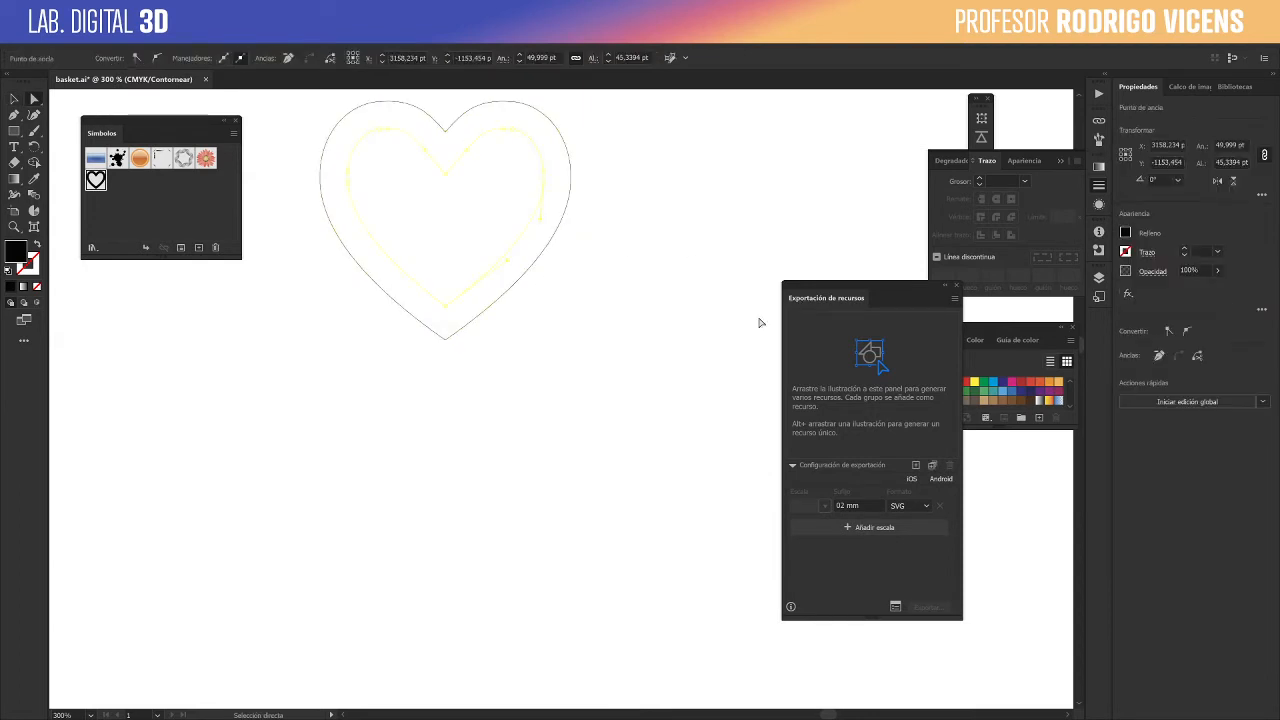
{"action": "key", "text": "Delete"}
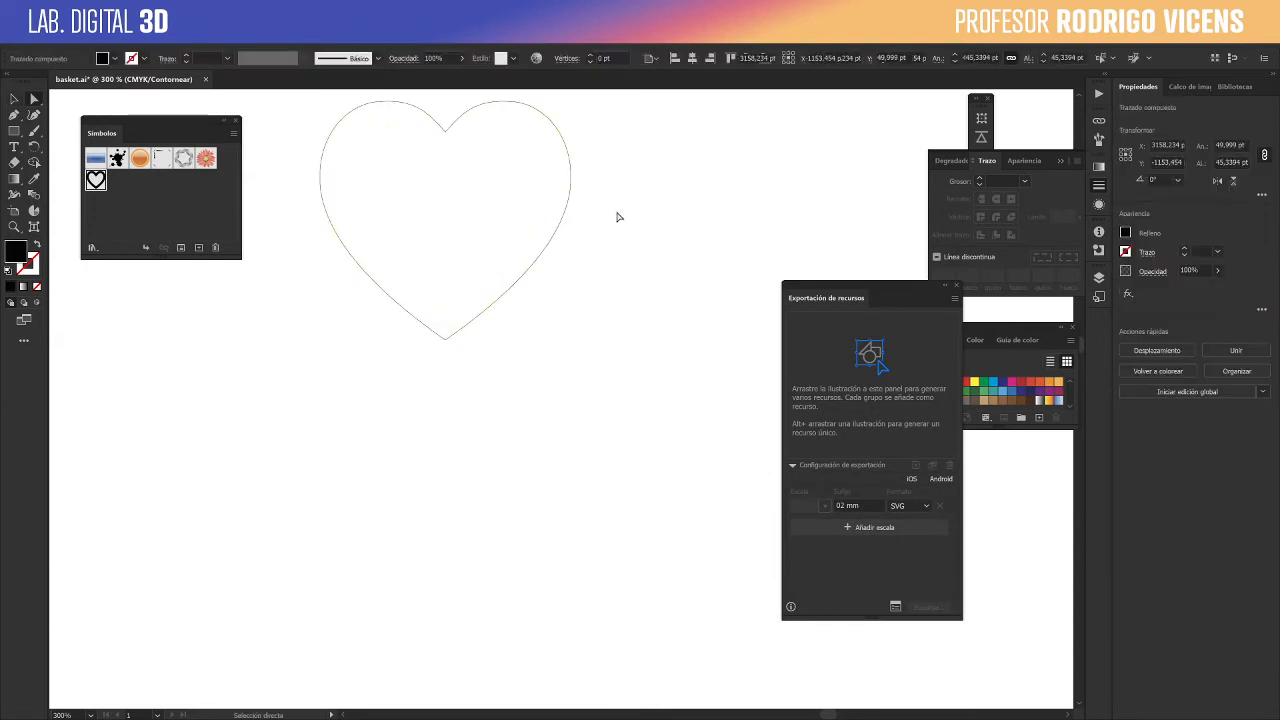
- Move the heart down to sit just above the middle of the upper curve
{"action": "scroll", "coordinate": [617, 217], "scroll_direction": "down", "scroll_amount": 5, "text": "alt"}
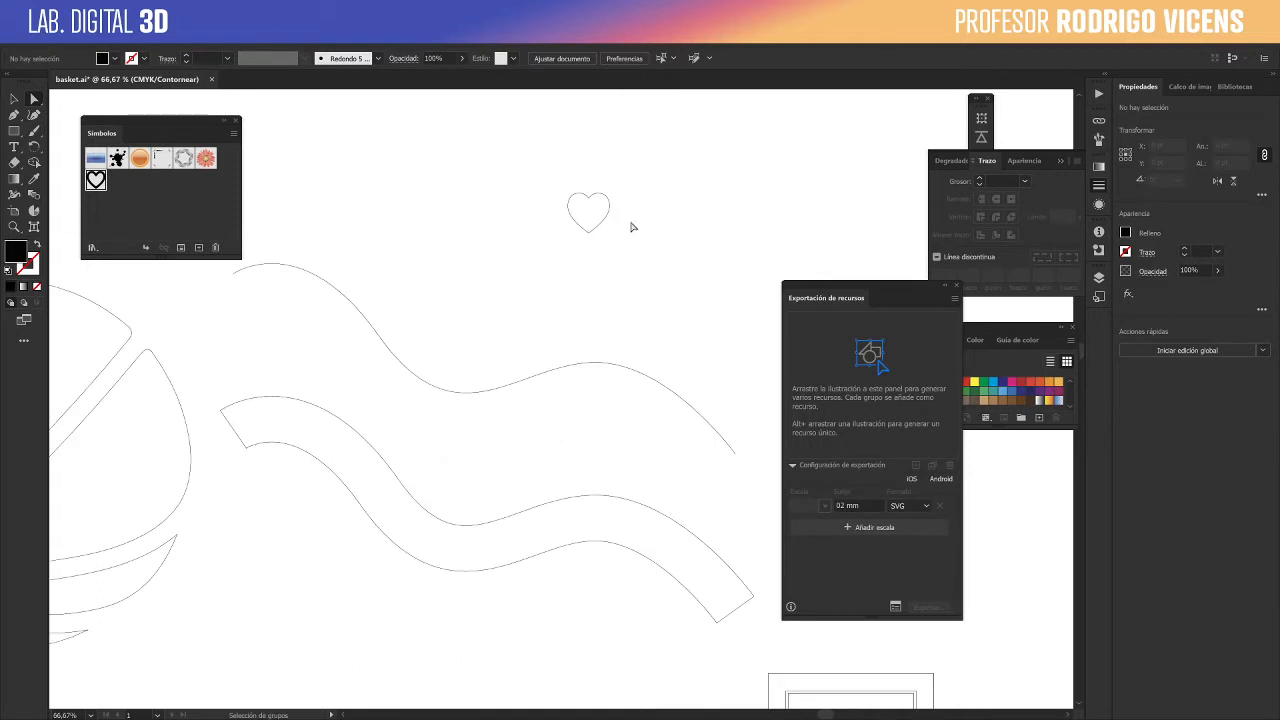
{"action": "key", "text": "v"}
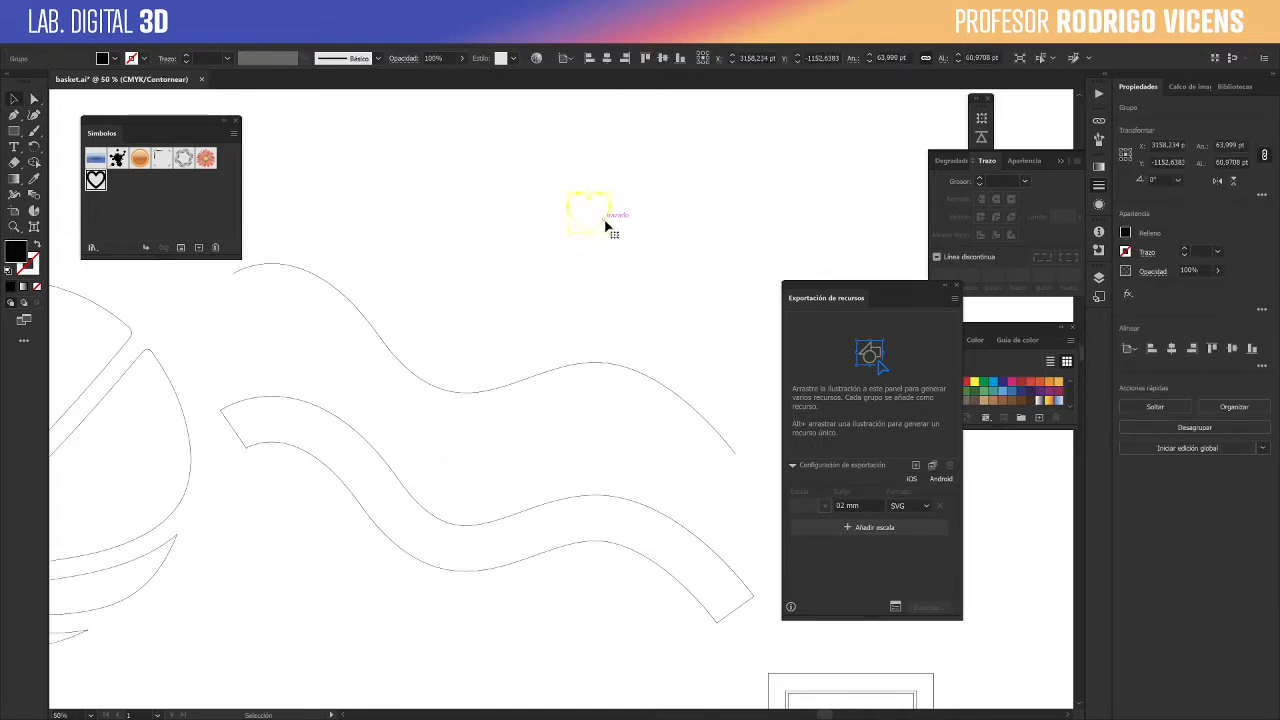
{"action": "left_click_drag", "start_coordinate": [606, 226], "coordinate": [512, 306]}
- Collect the heart and the upper curve together as a single asset for export
{"action": "left_click_drag", "start_coordinate": [337, 223], "coordinate": [645, 430]}
{"action": "left_click_drag", "start_coordinate": [471, 192], "coordinate": [594, 389]}
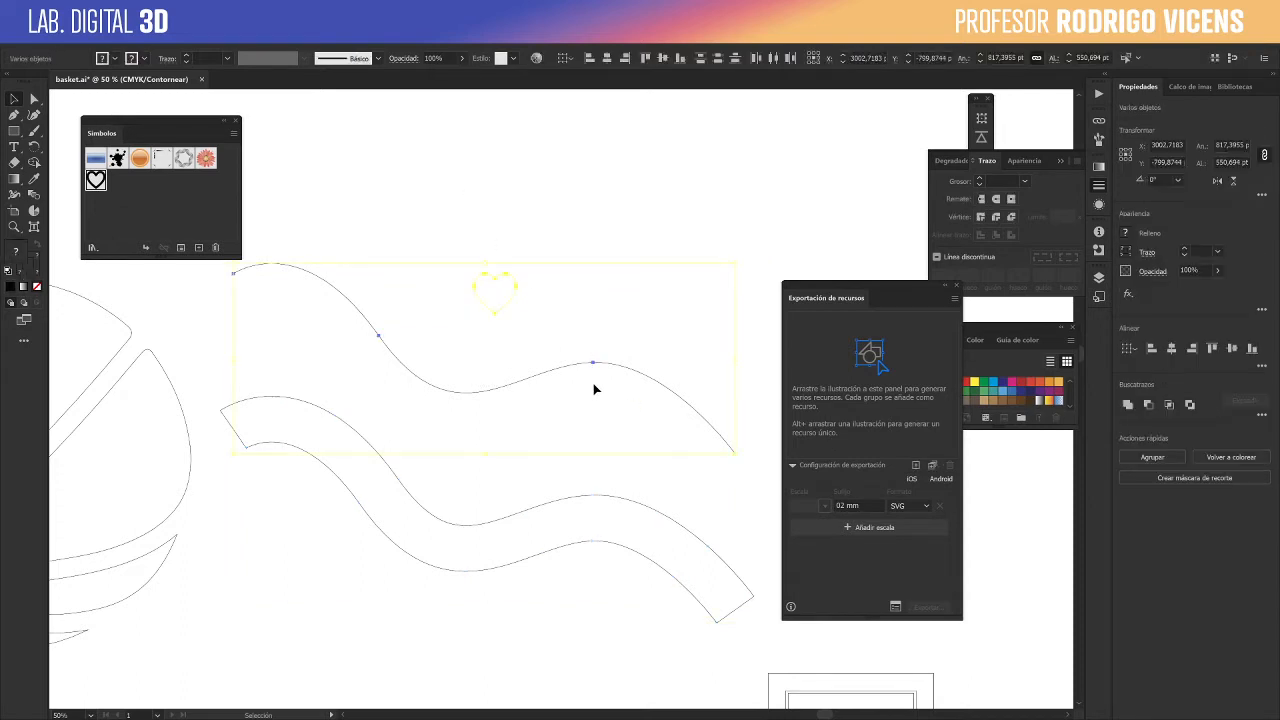
{"action": "left_click", "coordinate": [915, 465]}
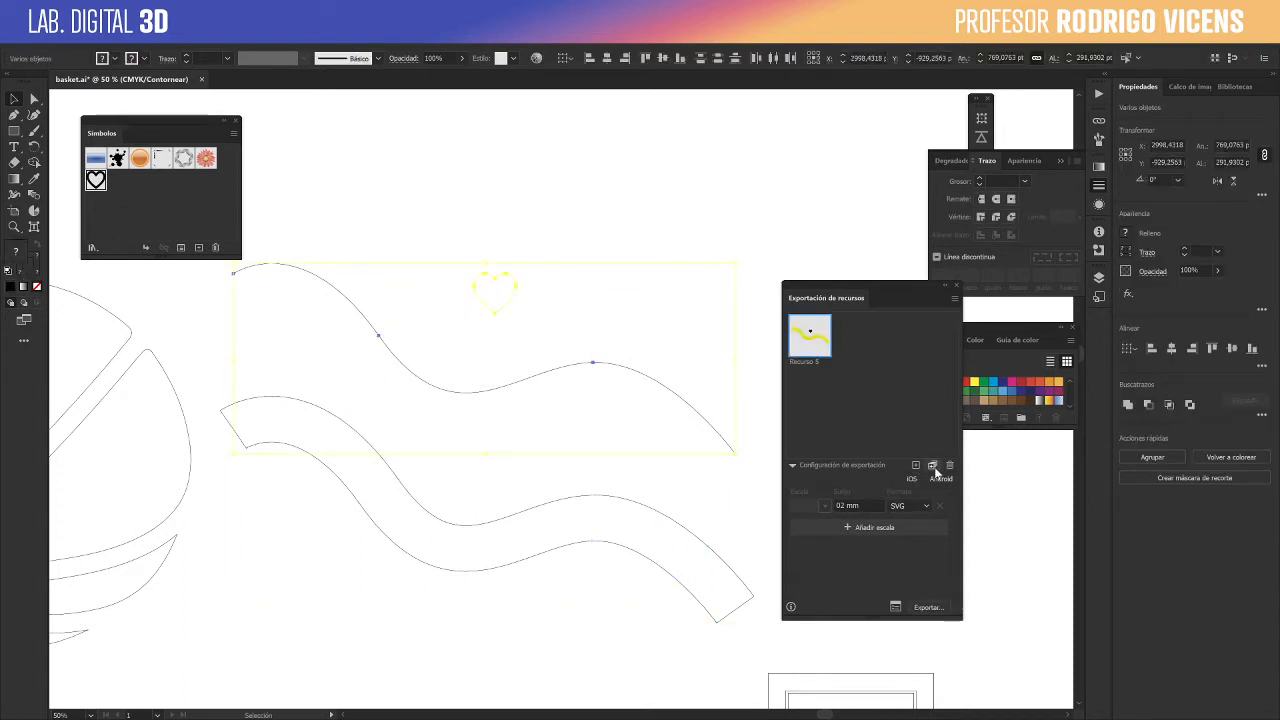
- Fill the heart with the red swatch
{"action": "left_click", "coordinate": [563, 263]}
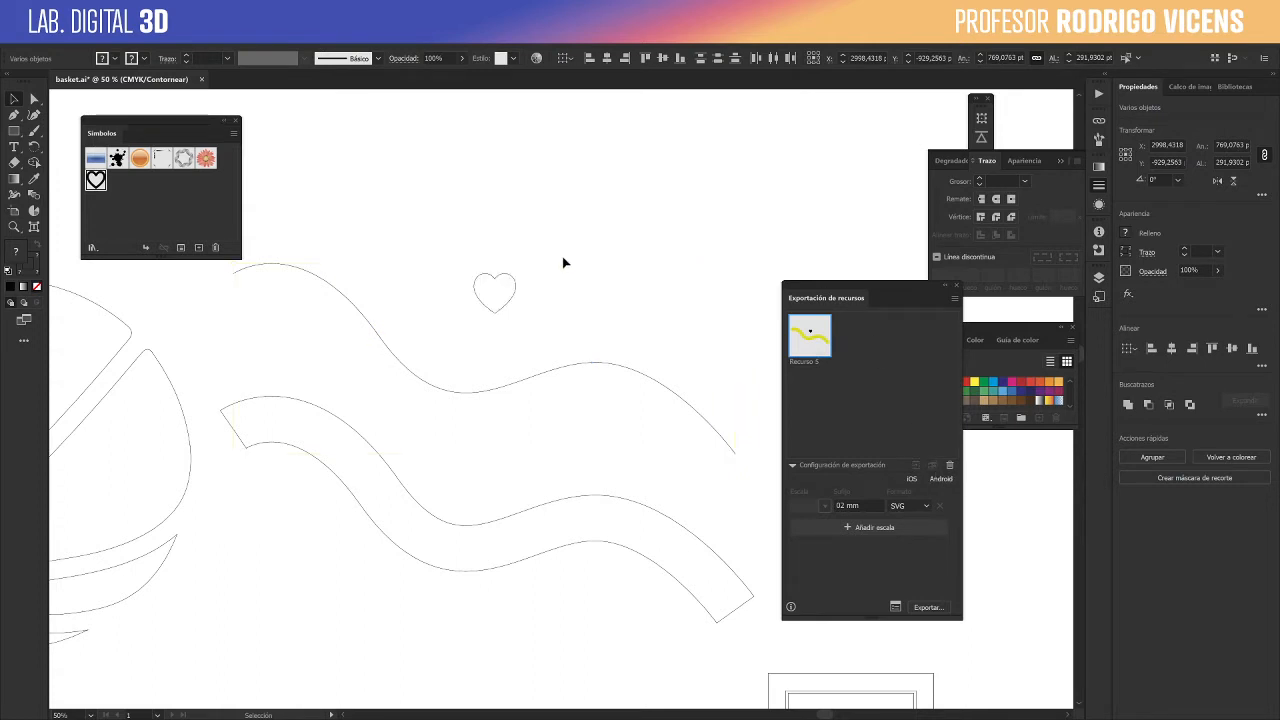
{"action": "left_click", "coordinate": [979, 383]}
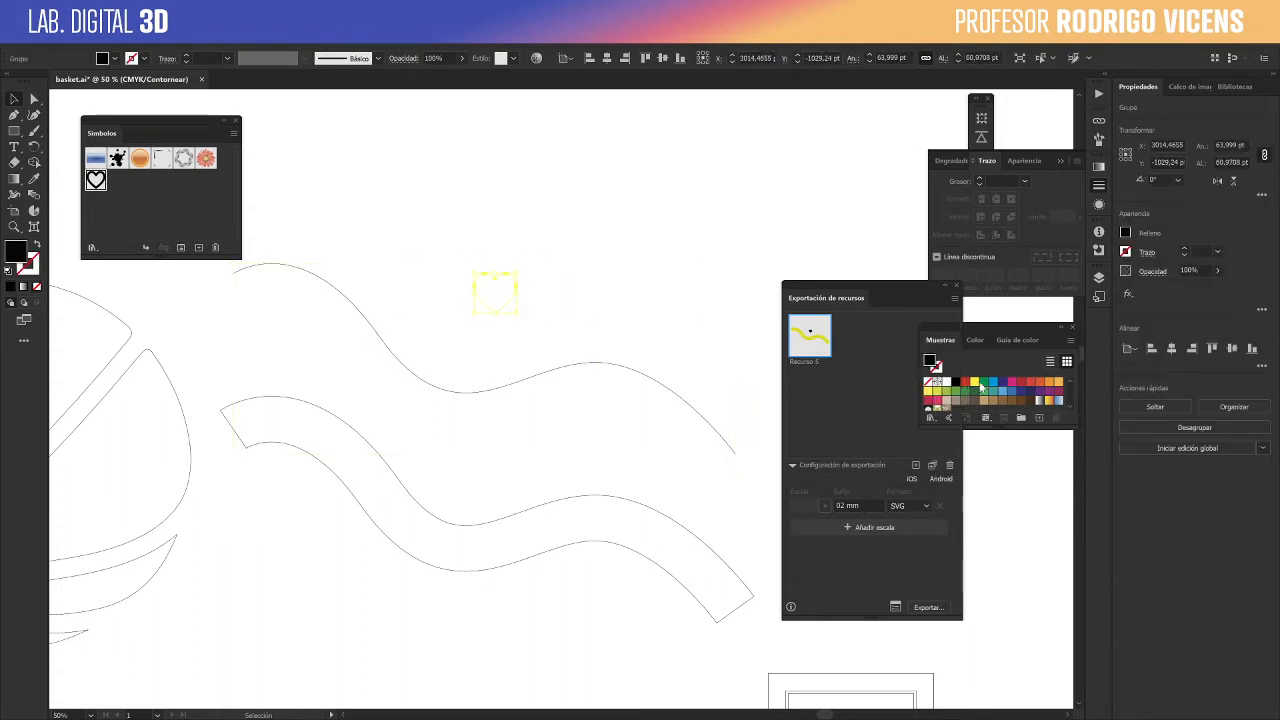
{"action": "left_click", "coordinate": [1020, 386]}
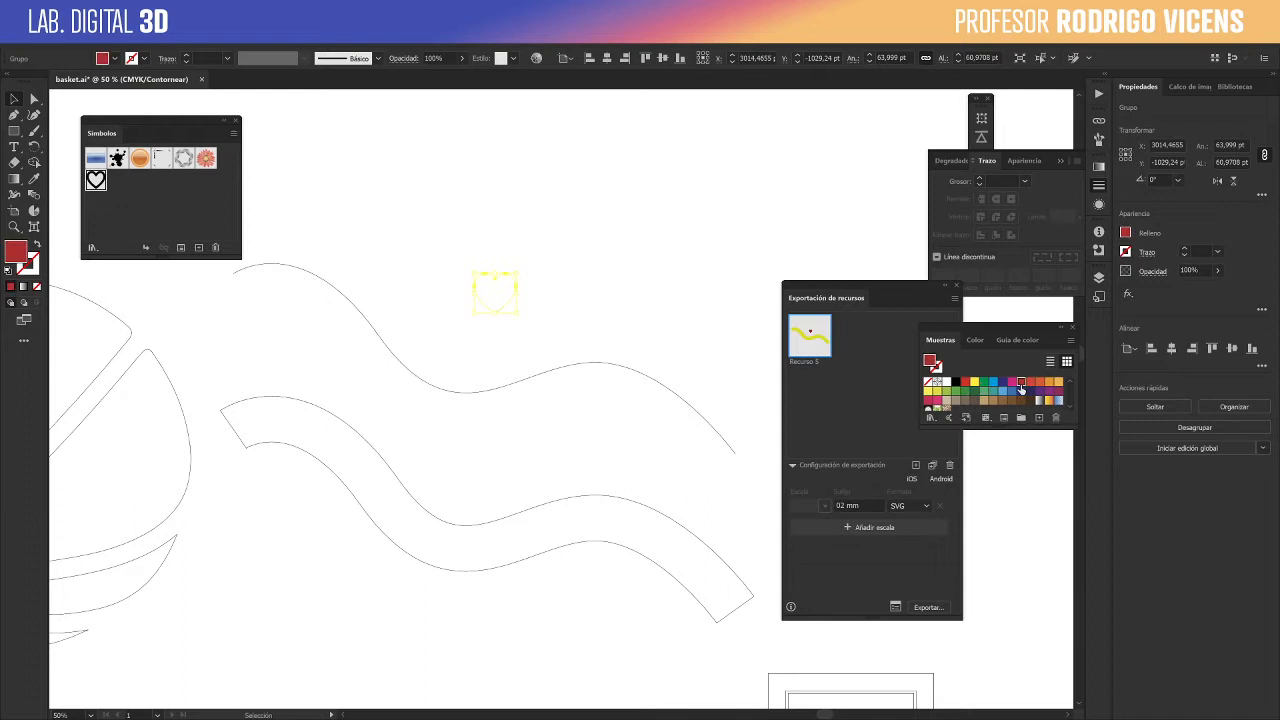
- Select the heart and the upper curve, and rename their export asset to "elementos graficos"
{"action": "left_click", "coordinate": [557, 266]}
{"action": "left_click", "coordinate": [605, 372]}
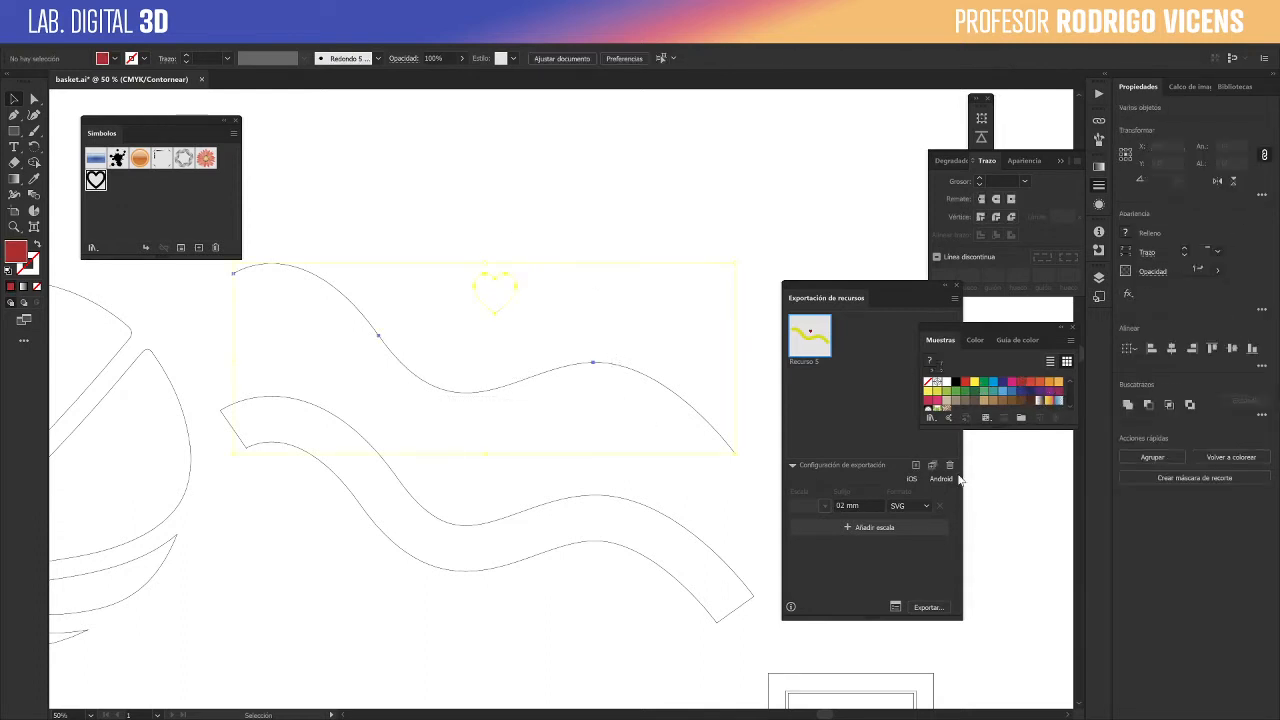
{"action": "double_click", "coordinate": [800, 360]}
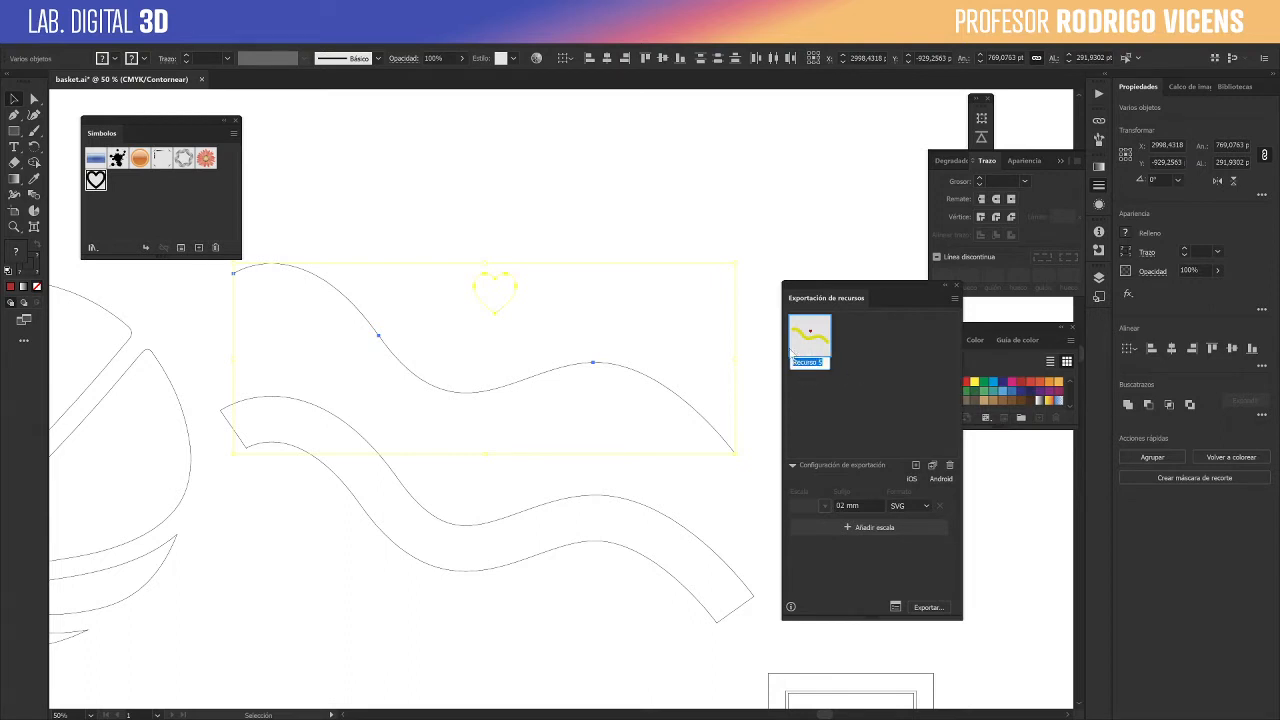
{"action": "type", "text": "e"}
{"action": "type", "text": "lementos graficos"}
{"action": "key", "text": "Return"}
- Open the export-for-screens settings and set the destination folder to C:\CLASES\3D\Vectorial-
{"action": "left_click", "coordinate": [897, 606]}
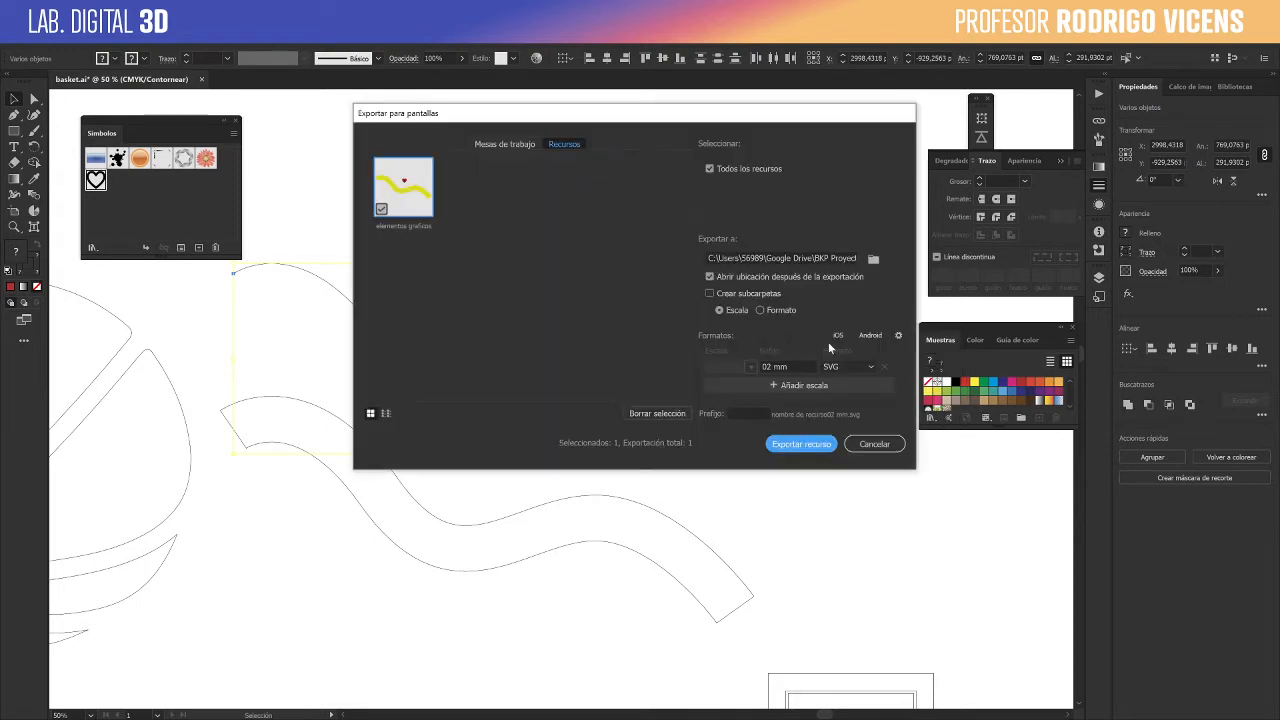
{"action": "left_click", "coordinate": [873, 258]}
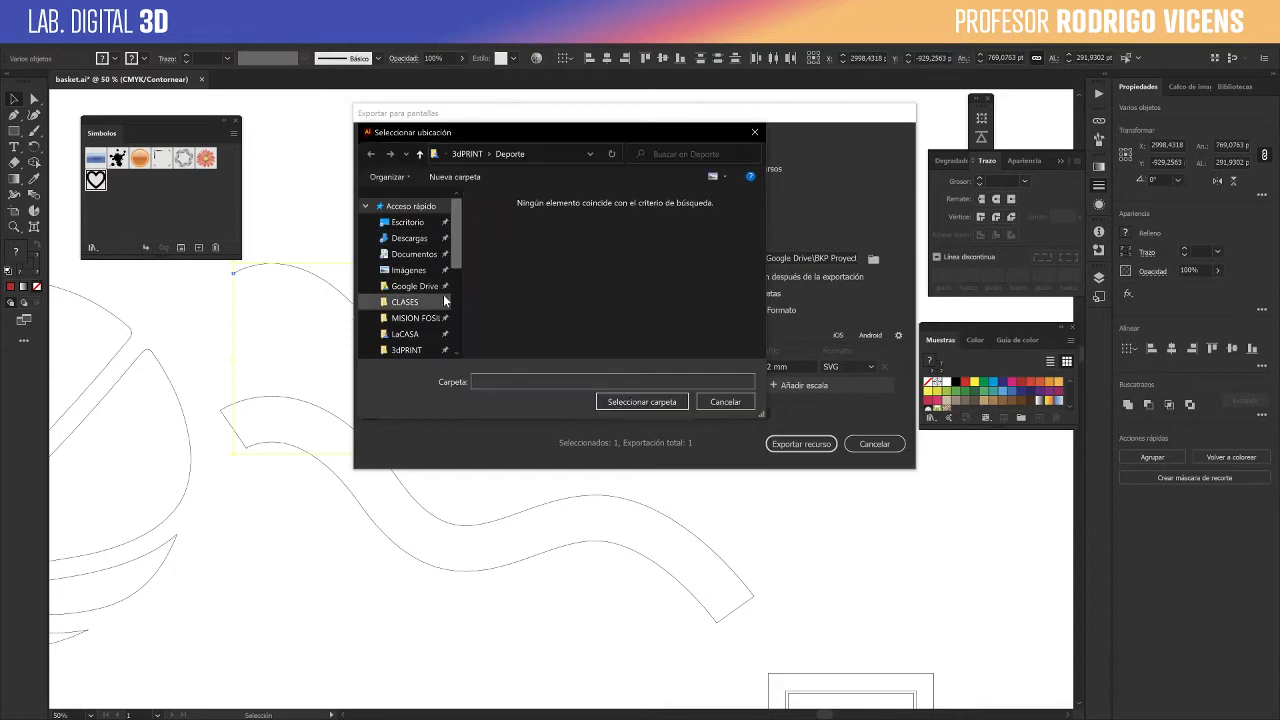
{"action": "left_click", "coordinate": [440, 301]}
{"action": "double_click", "coordinate": [505, 214]}
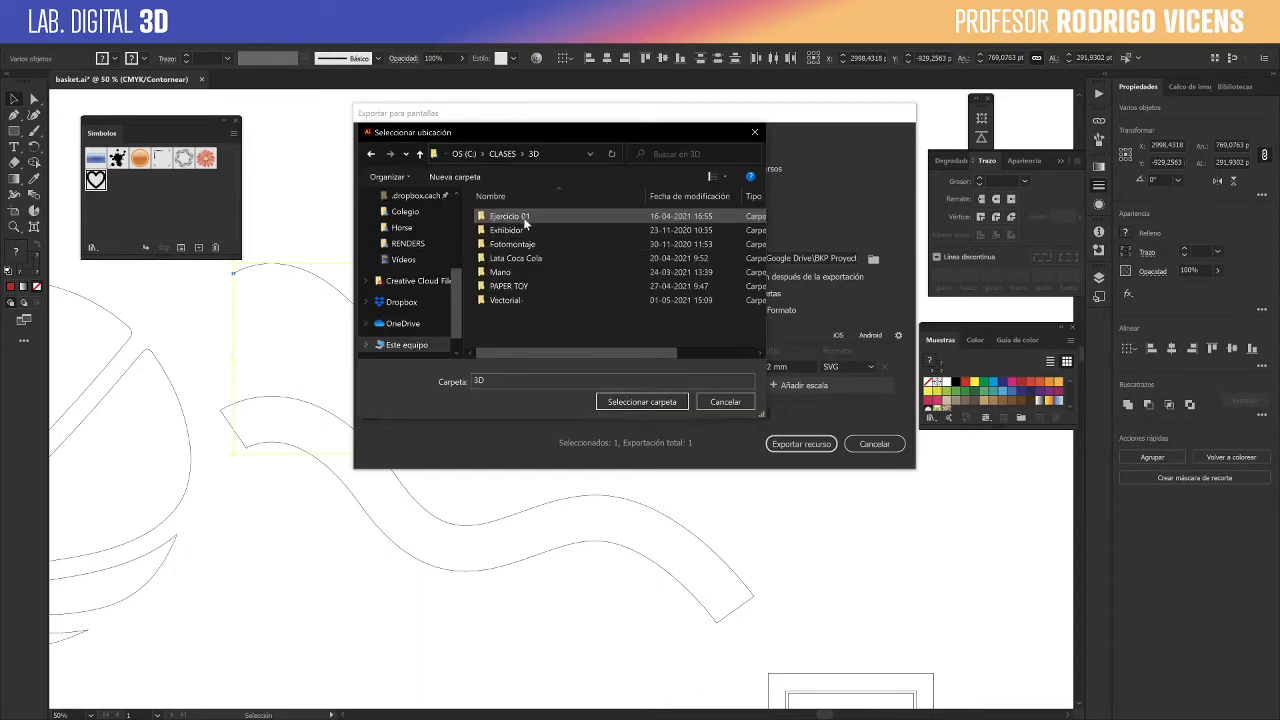
{"action": "double_click", "coordinate": [527, 299]}
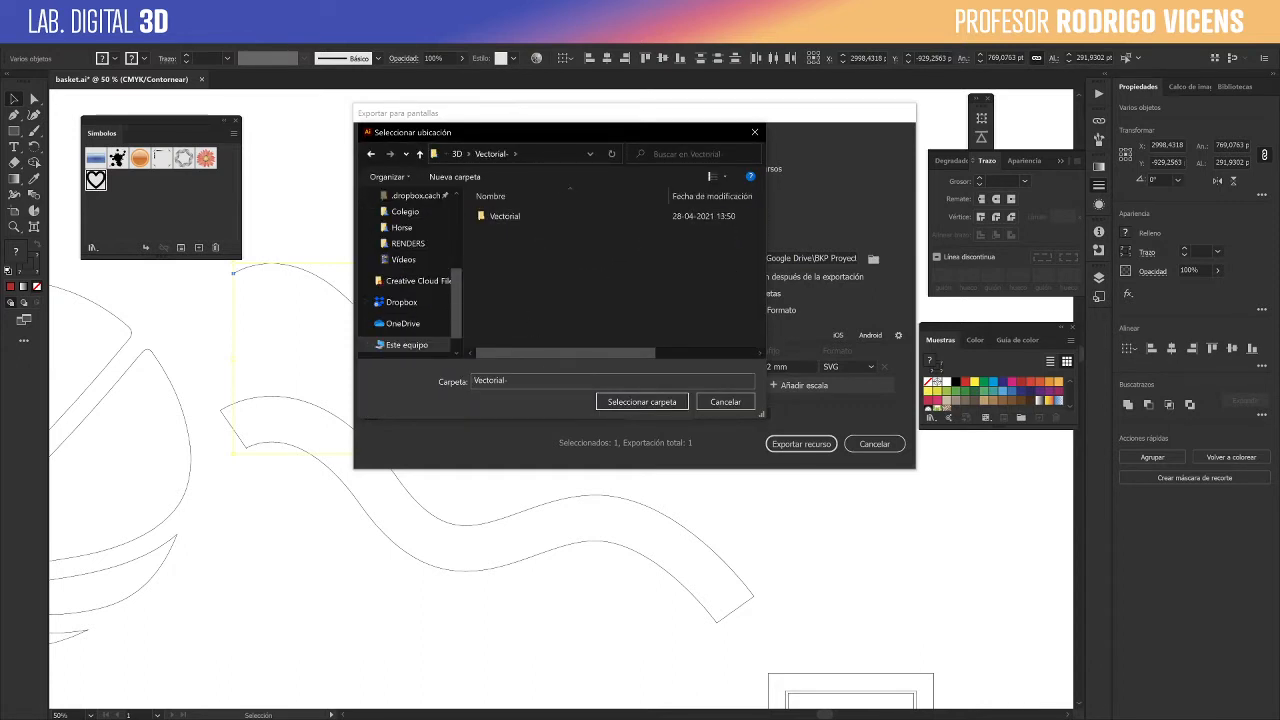
{"action": "left_click", "coordinate": [654, 400]}
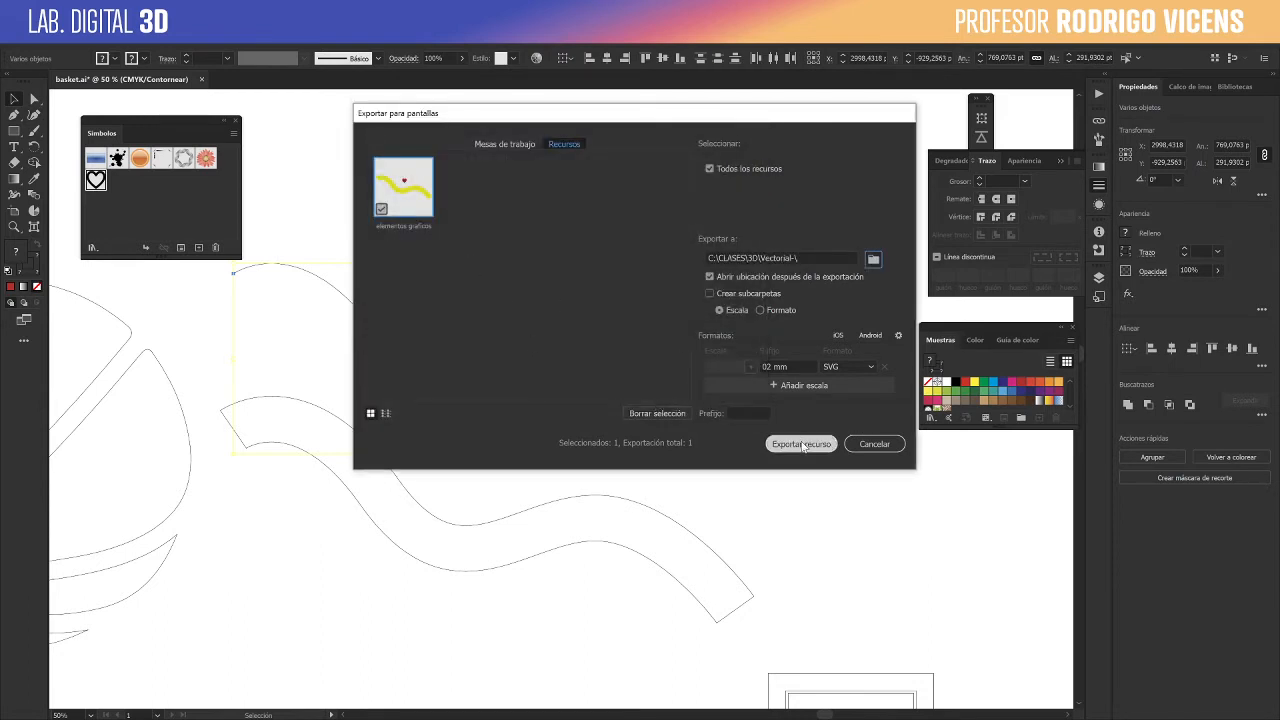
- Clear the "02 mm" suffix, export the asset as SVG, and select the exported elementos graficos file in its folder
{"action": "left_click", "coordinate": [788, 366]}
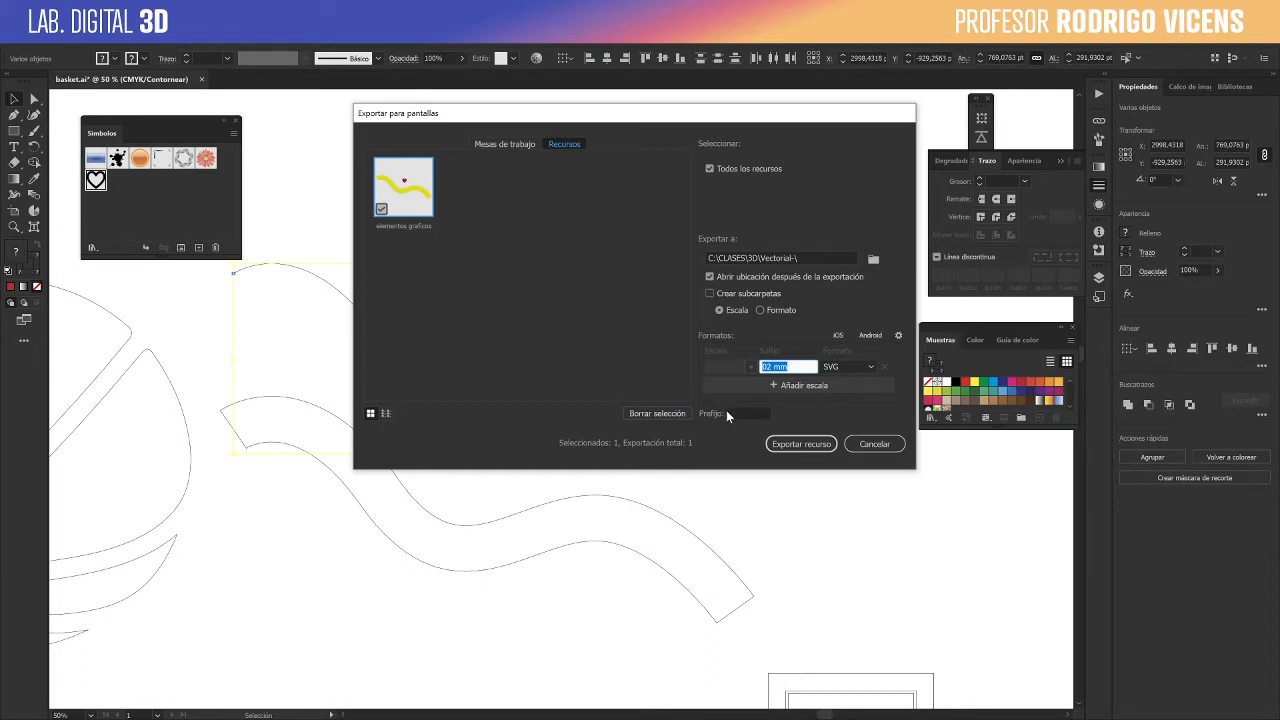
{"action": "key", "text": "BackSpace"}
{"action": "left_click", "coordinate": [800, 446]}
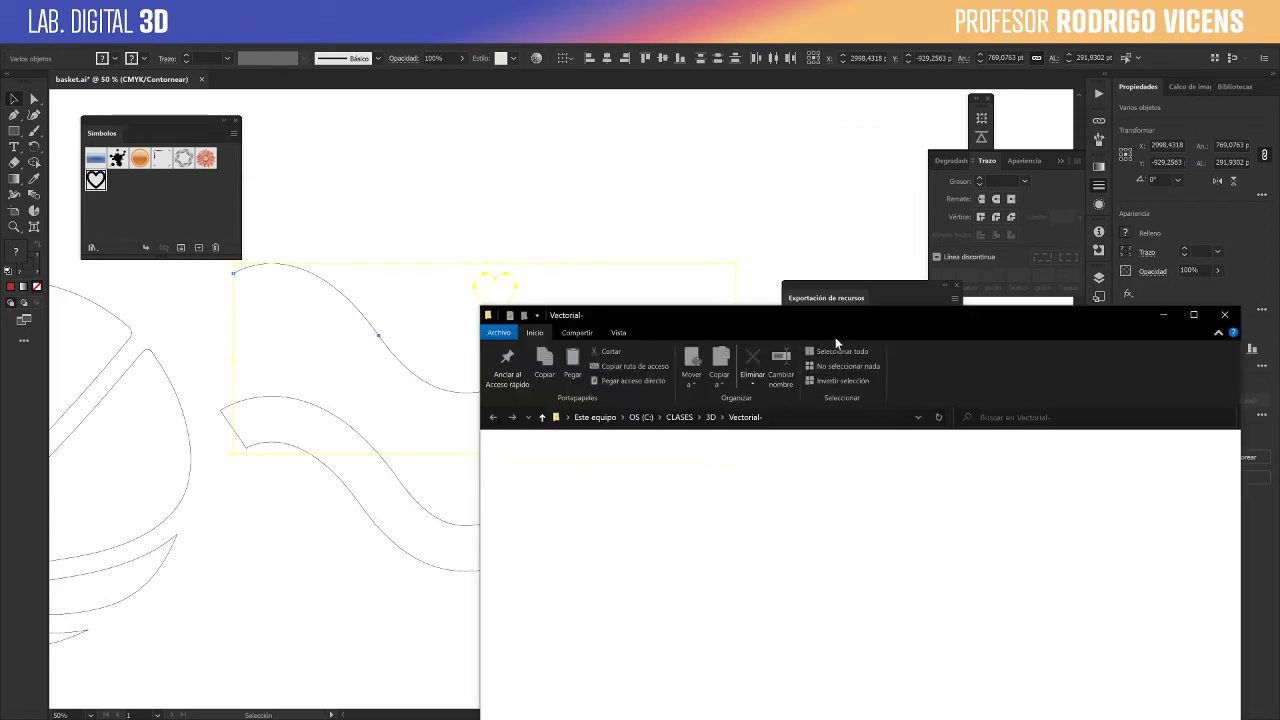
{"action": "left_click_drag", "start_coordinate": [823, 320], "coordinate": [694, 153]}
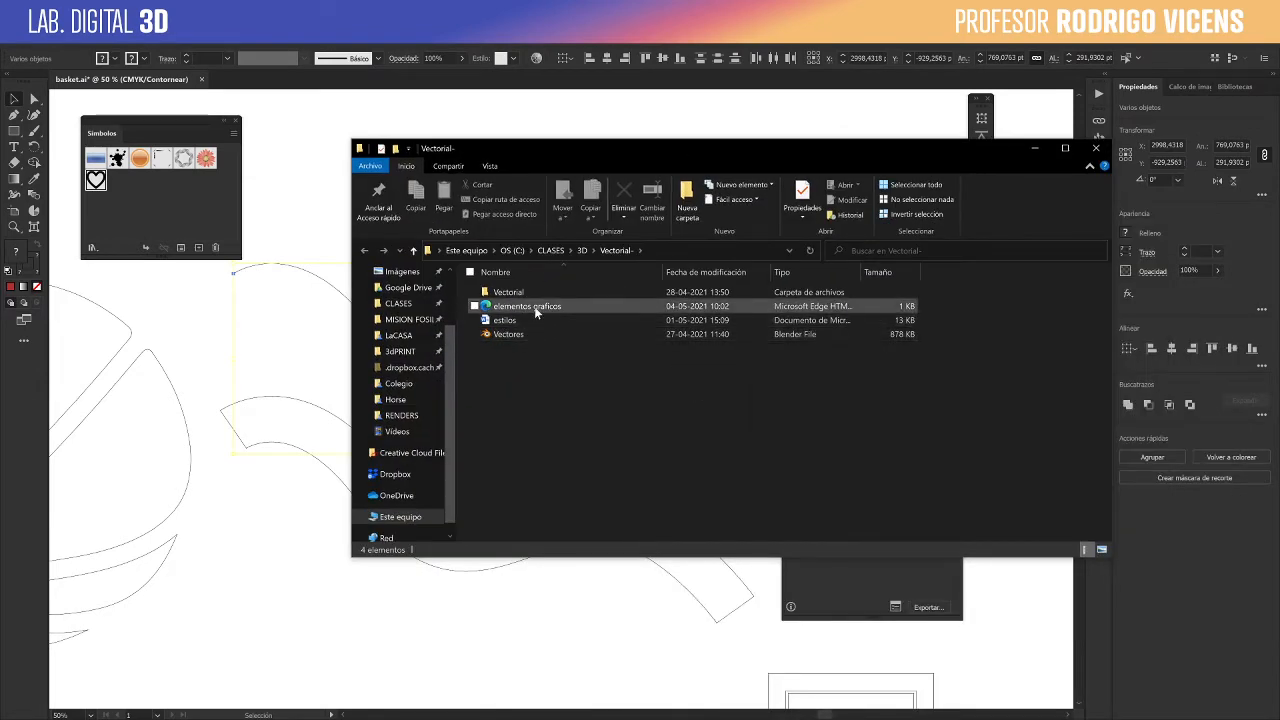
{"action": "left_click", "coordinate": [485, 306]}
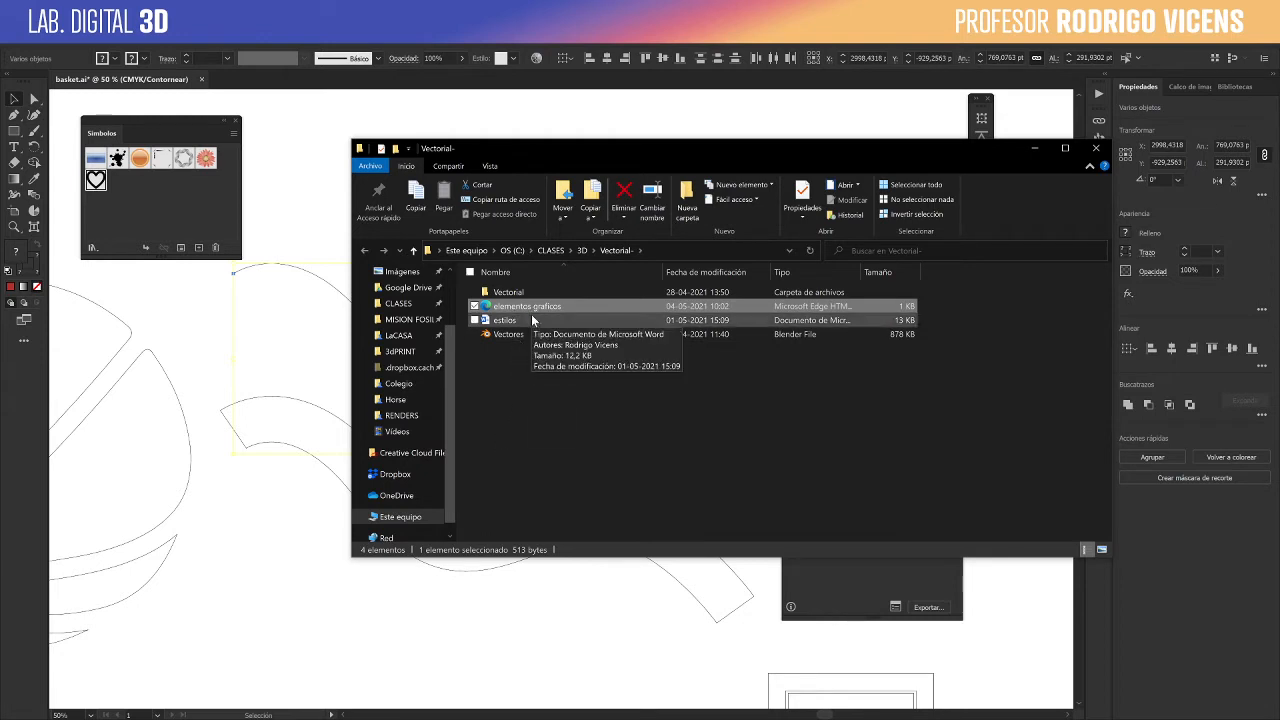
- Switch to Blender and import elementos graficos.svg from C:\CLASES\3D\Vectorial- as Scalable Vector Graphics
{"action": "left_click", "coordinate": [294, 597]}
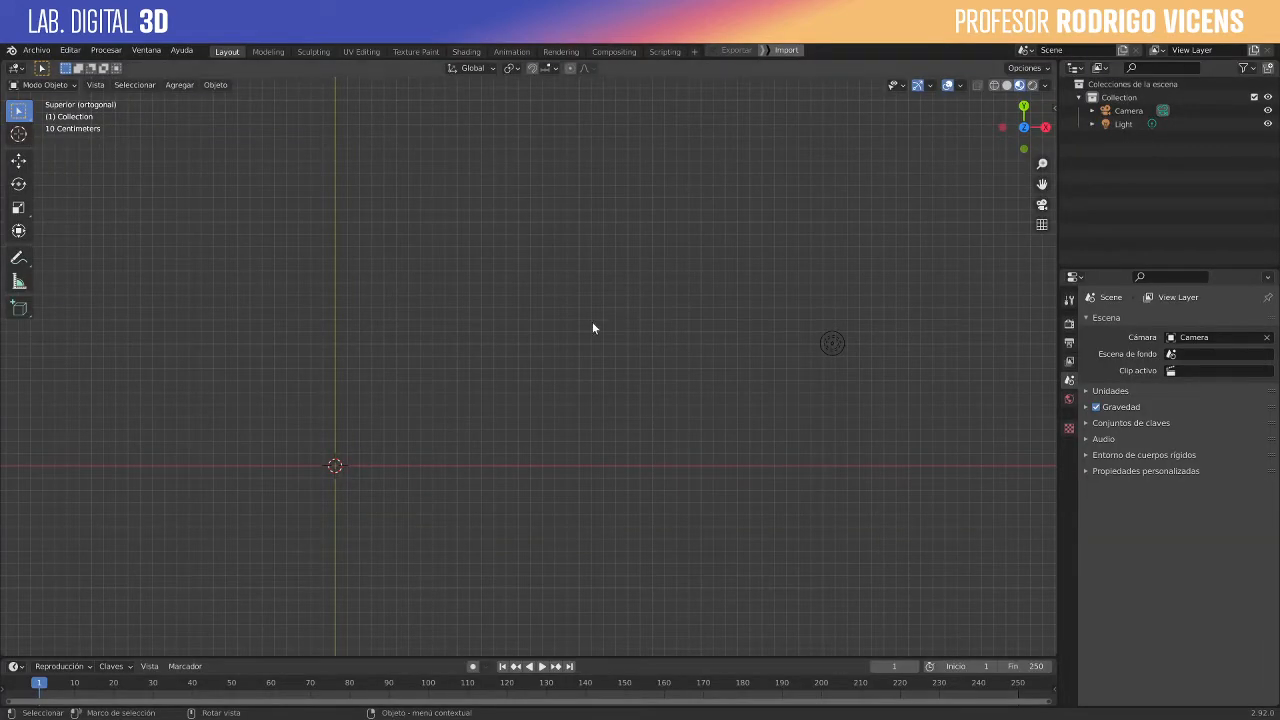
{"action": "scroll", "coordinate": [592, 322], "scroll_direction": "down", "scroll_amount": 3}
{"action": "scroll", "coordinate": [534, 420], "scroll_direction": "up", "scroll_amount": 3}
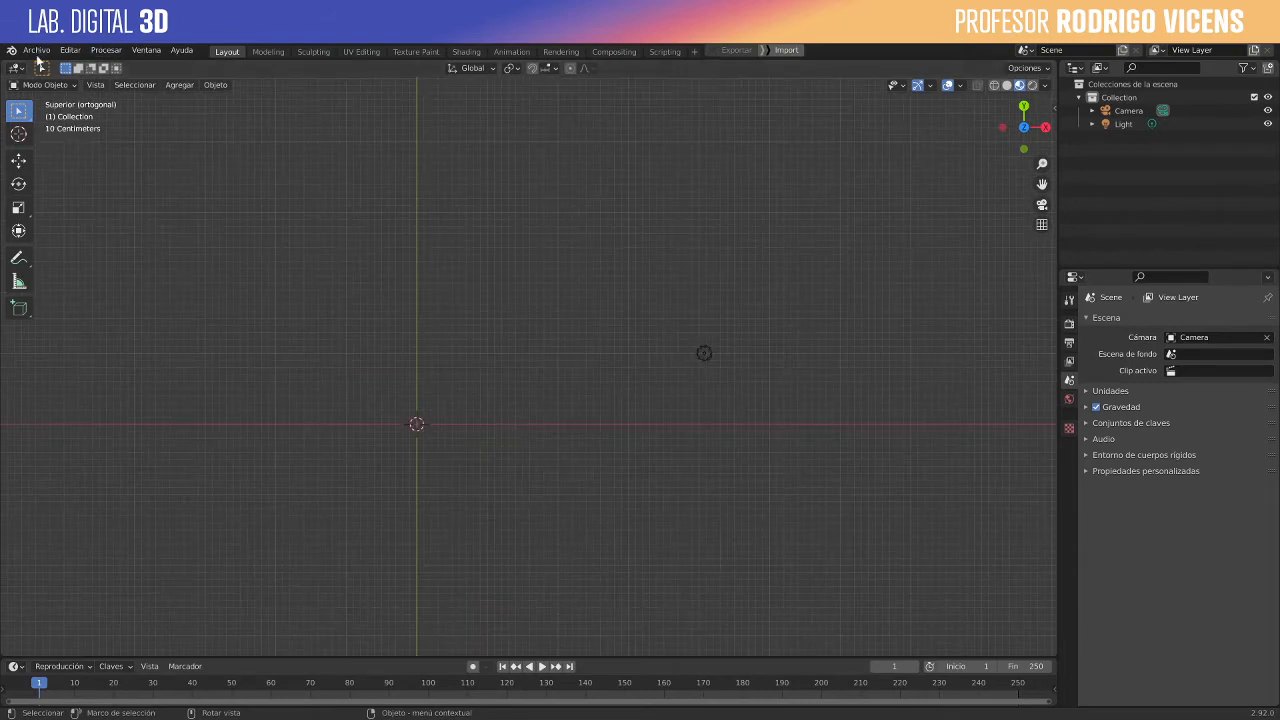
{"action": "left_click", "coordinate": [37, 50]}
{"action": "mouse_move", "coordinate": [106, 234]}
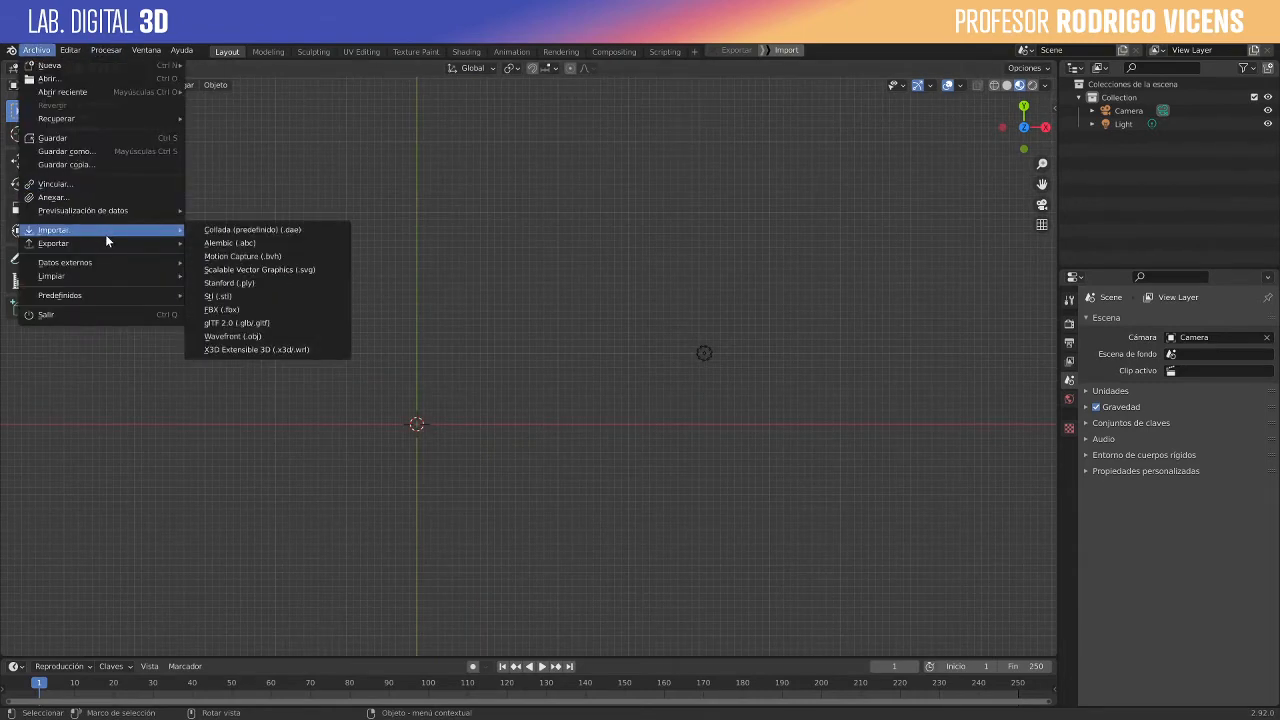
{"action": "left_click", "coordinate": [291, 270]}
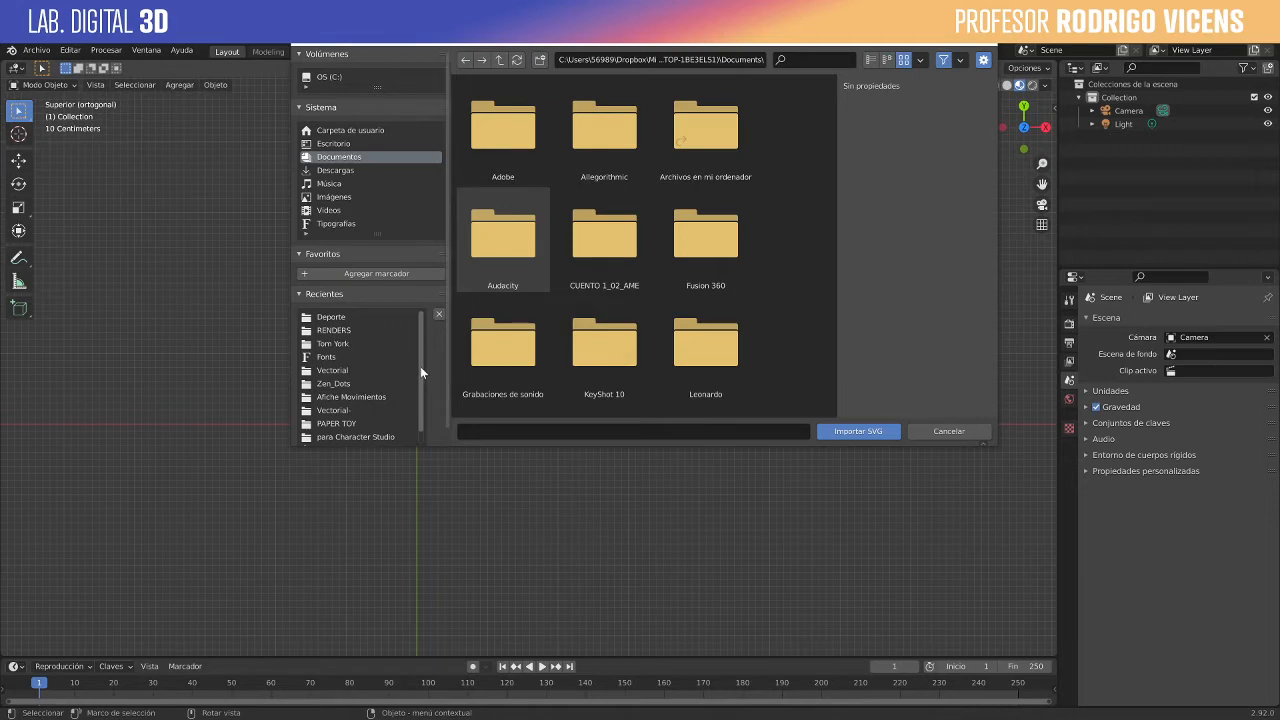
{"action": "left_click", "coordinate": [368, 371]}
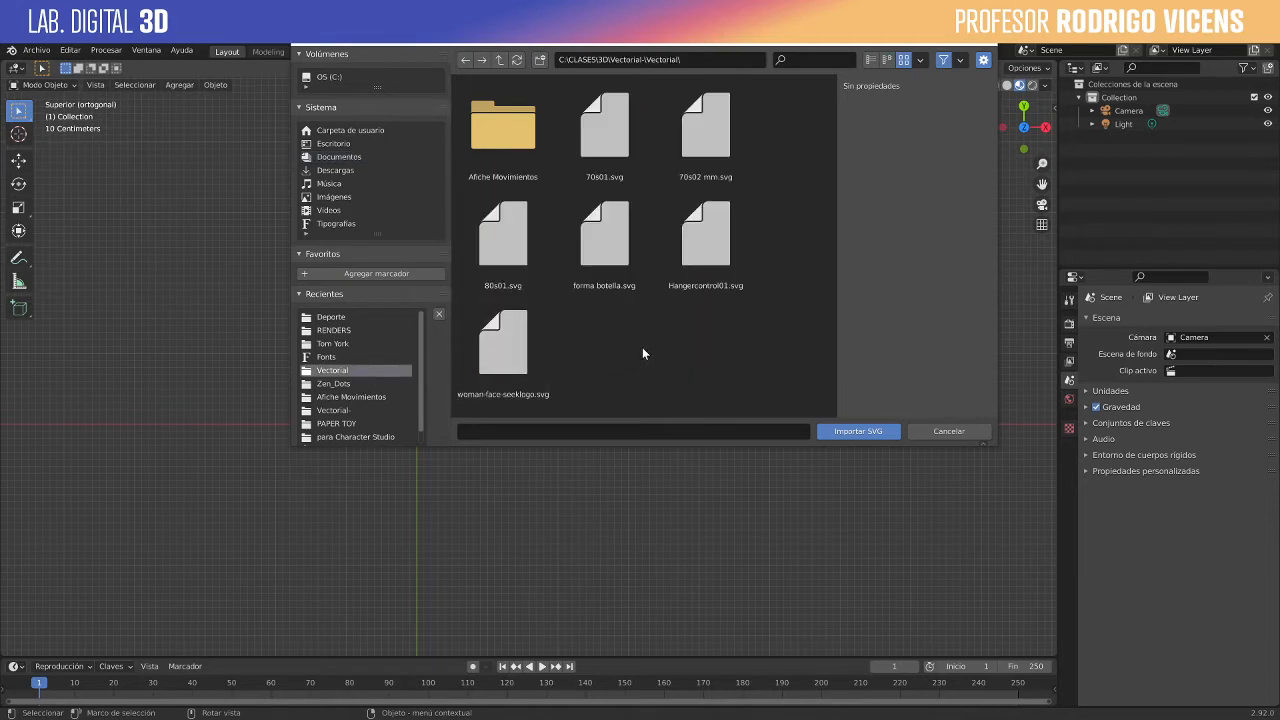
{"action": "left_click", "coordinate": [499, 61]}
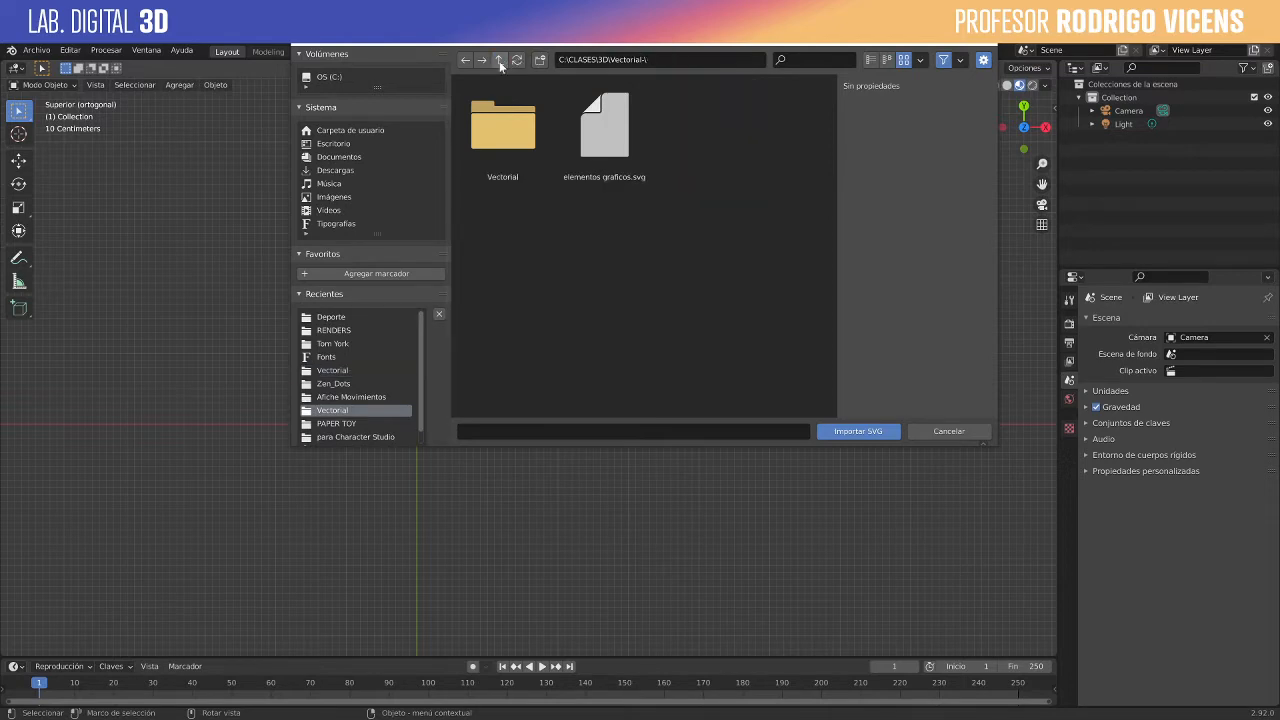
{"action": "left_click", "coordinate": [620, 153]}
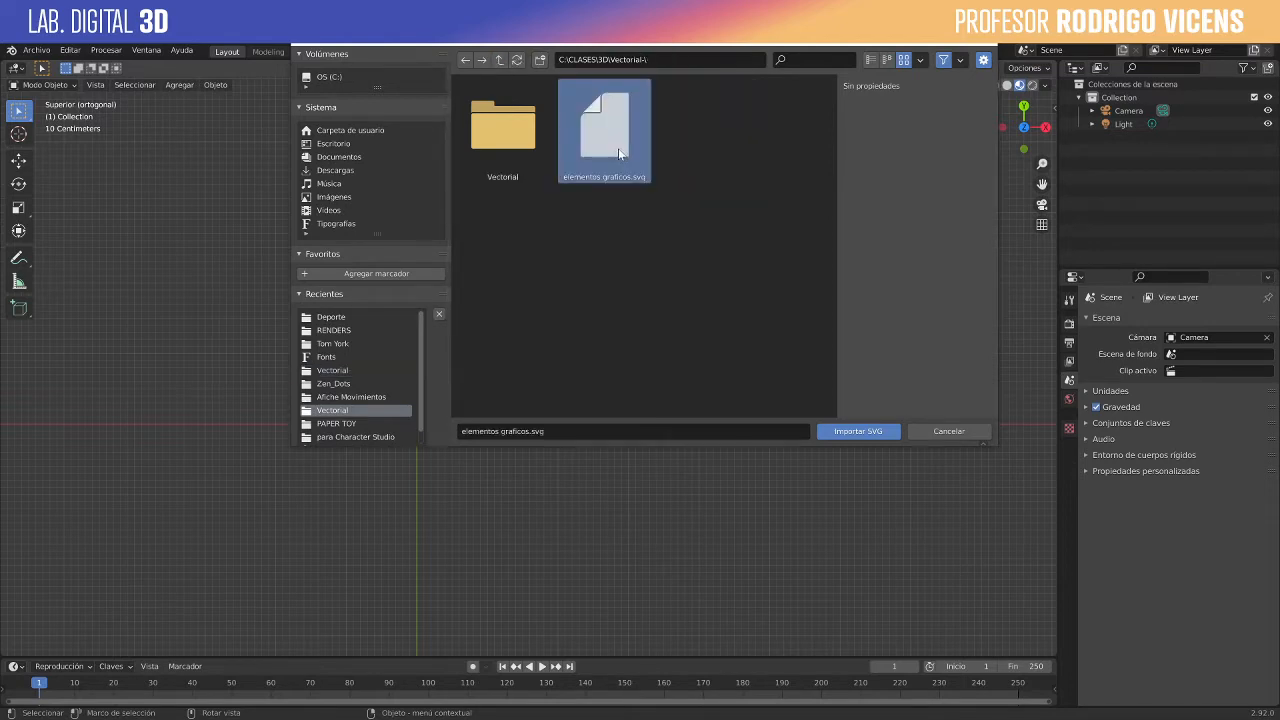
{"action": "double_click", "coordinate": [618, 148]}
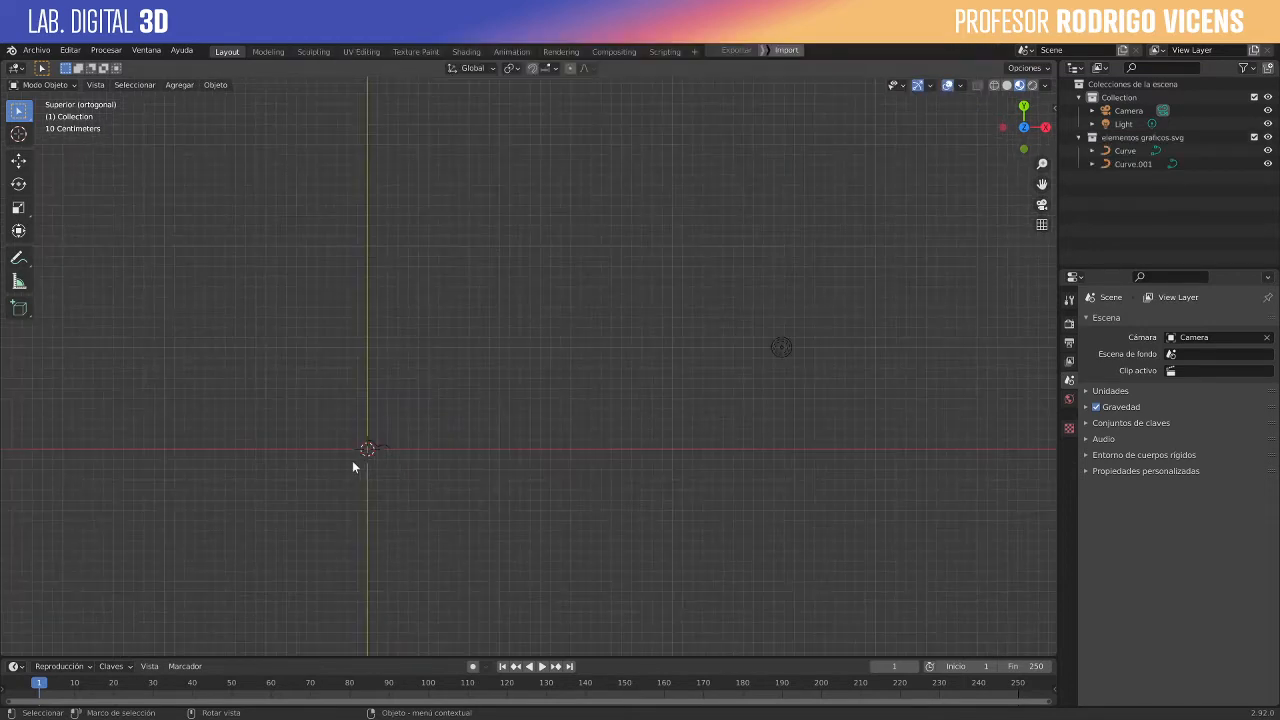
- Select the imported heart and wavy curve and scale both up twice from the origin to a comfortable working size
{"action": "scroll", "coordinate": [352, 461], "scroll_direction": "up", "scroll_amount": 2}
{"action": "scroll", "coordinate": [301, 473], "scroll_direction": "up", "scroll_amount": 4}
{"action": "middle_click_drag", "start_coordinate": [385, 427], "coordinate": [615, 287], "text": "shift"}
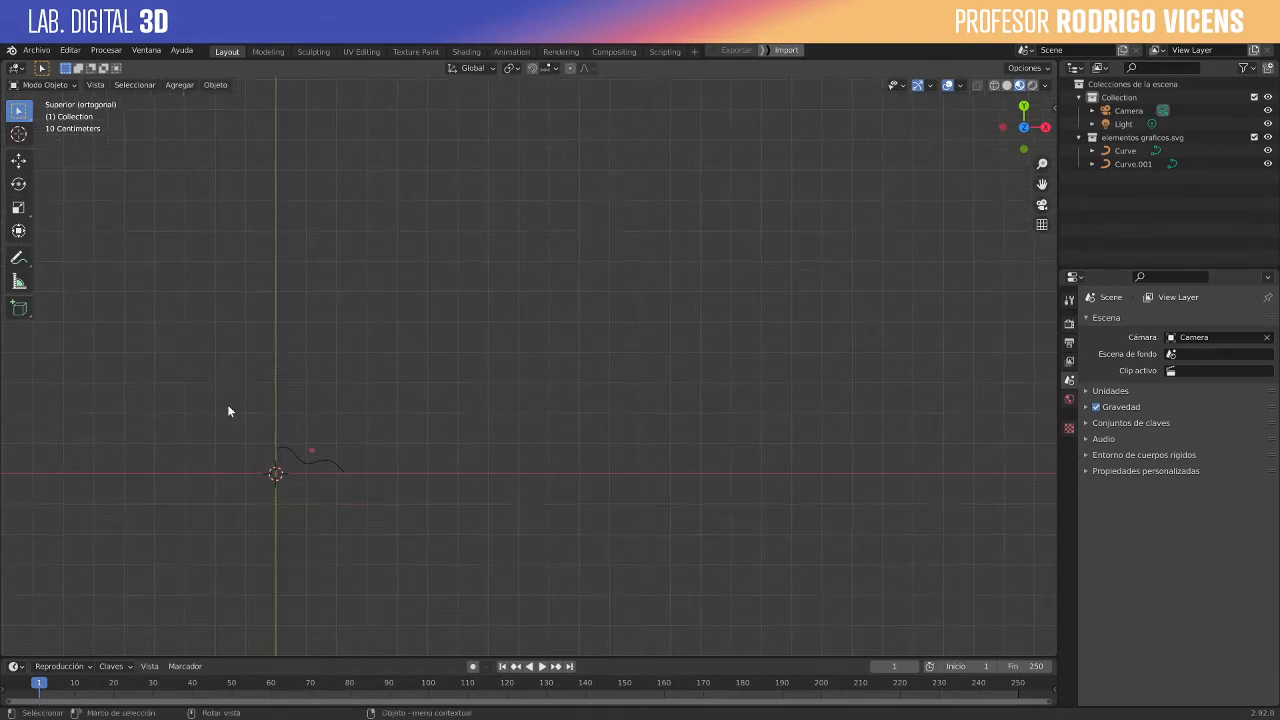
{"action": "left_click_drag", "start_coordinate": [269, 417], "coordinate": [410, 482]}
{"action": "key", "text": "s"}
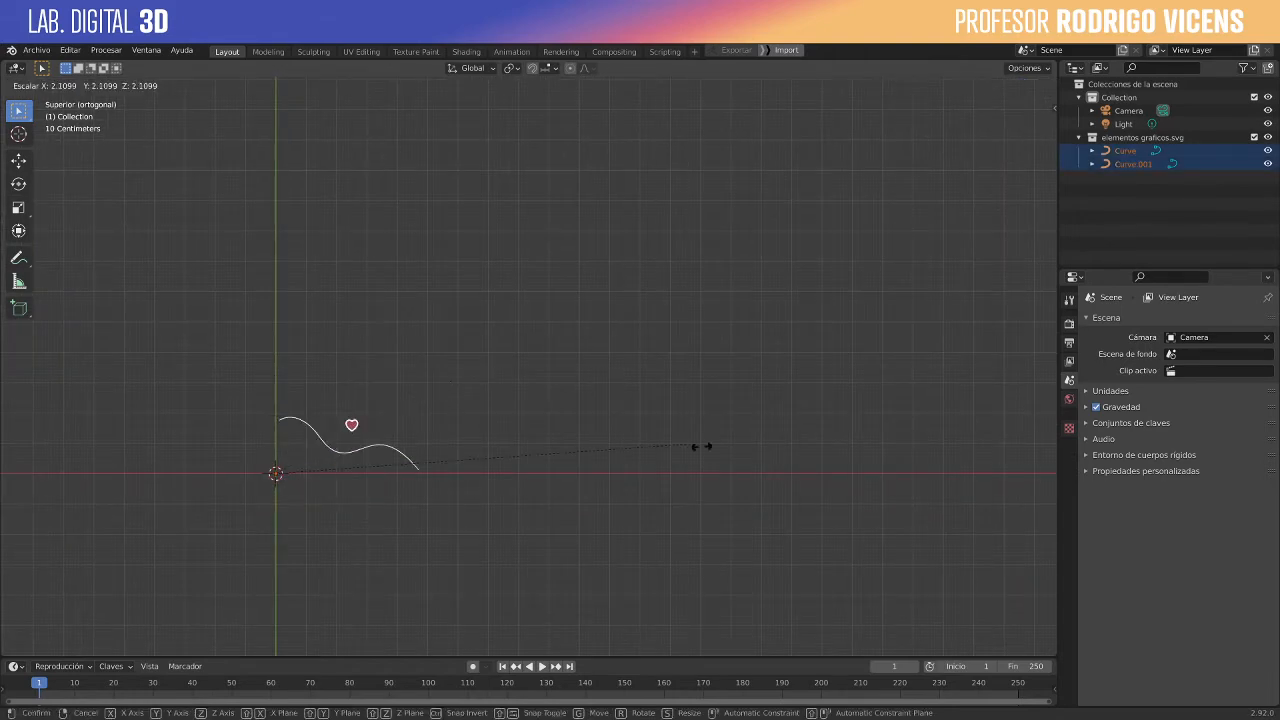
{"action": "left_click", "coordinate": [87, 497]}
{"action": "key", "text": "s"}
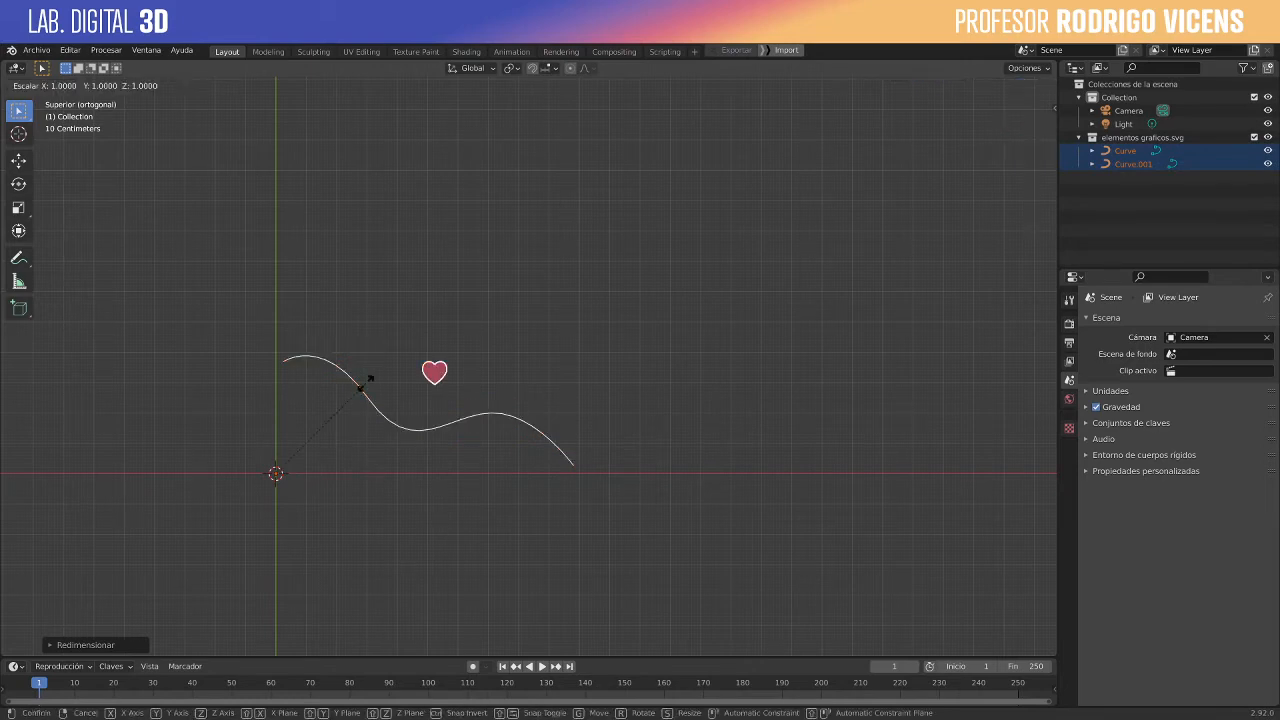
{"action": "left_click", "coordinate": [529, 422]}
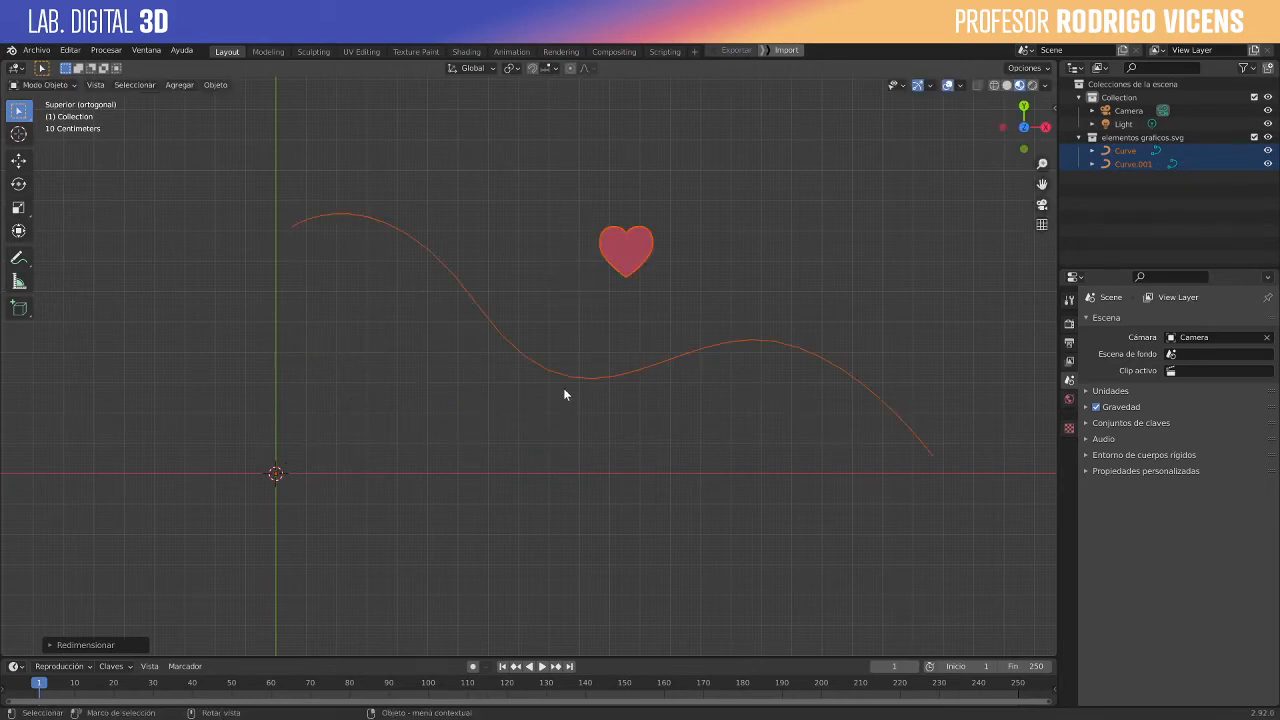
- Select only the heart and enter Edit Mode to expose its control points
{"action": "middle_click_drag", "start_coordinate": [583, 413], "coordinate": [622, 314]}
{"action": "left_click", "coordinate": [622, 314]}
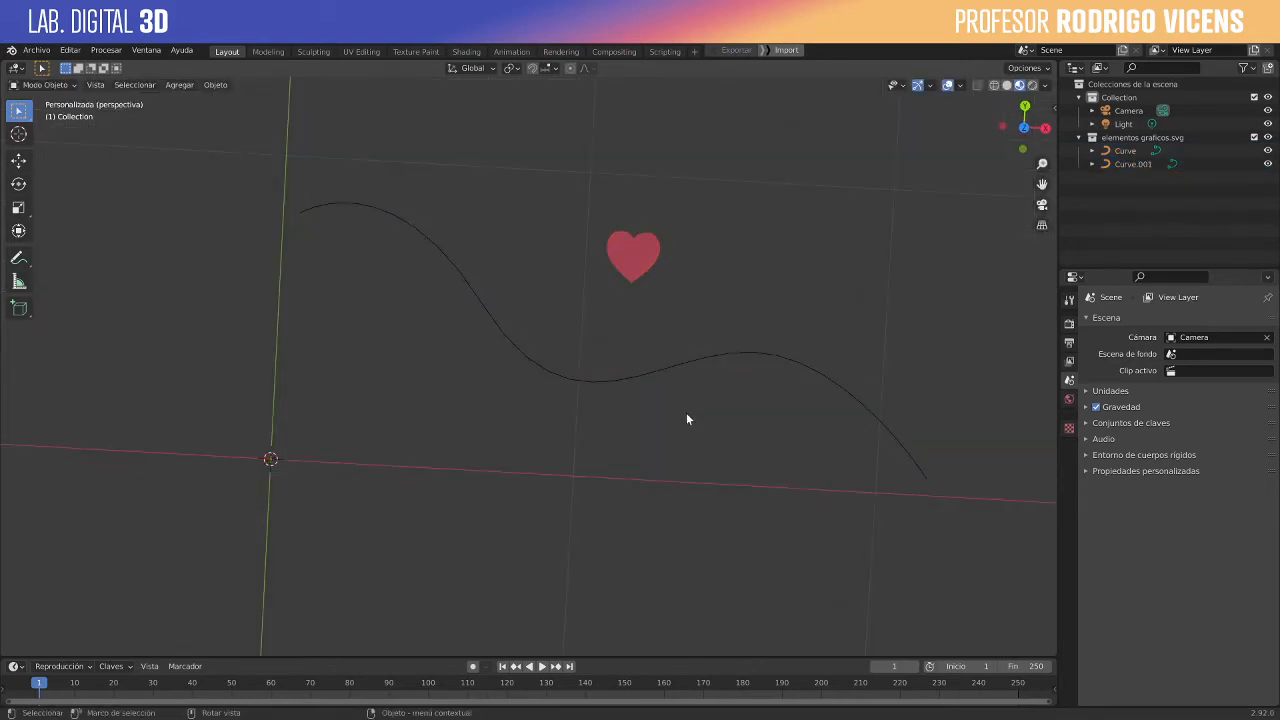
{"action": "middle_click_drag", "start_coordinate": [686, 419], "coordinate": [669, 327]}
{"action": "left_click", "coordinate": [669, 327]}
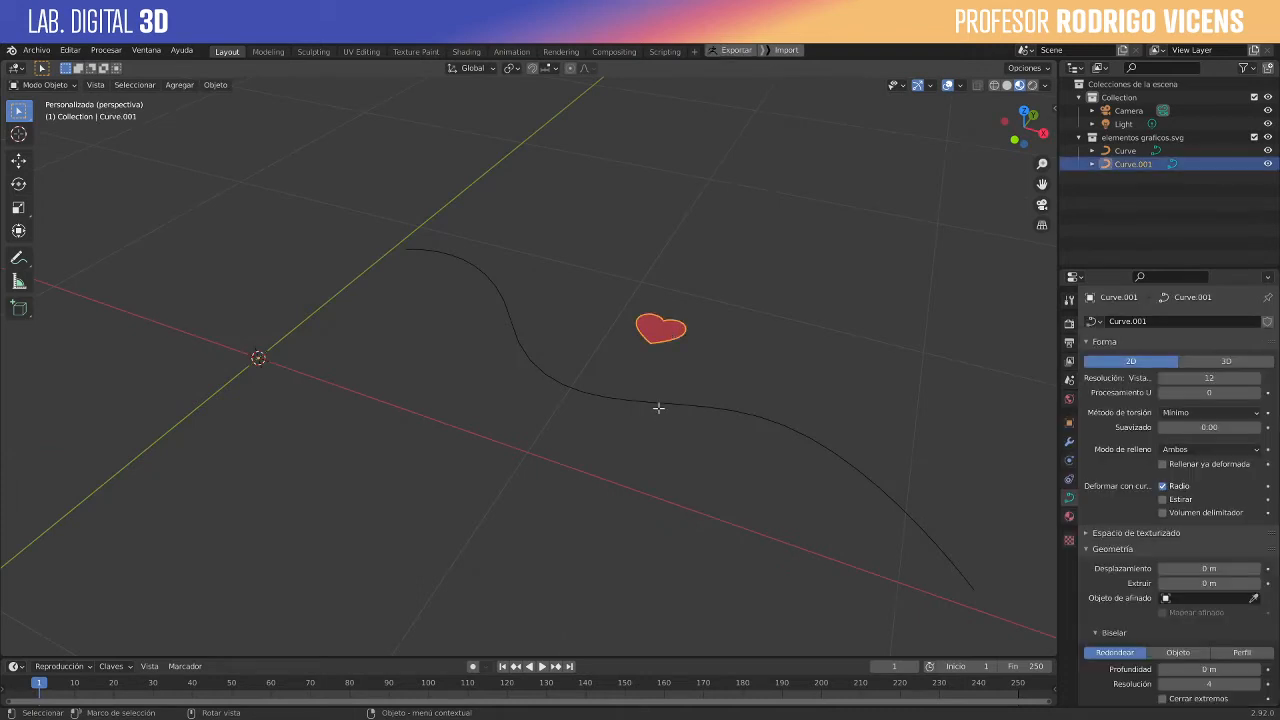
{"action": "key", "text": "Tab"}
{"action": "scroll", "coordinate": [685, 347], "scroll_direction": "up", "scroll_amount": 1}
{"action": "scroll", "coordinate": [685, 347], "scroll_direction": "up", "scroll_amount": 1}
{"action": "middle_click_drag", "start_coordinate": [654, 350], "coordinate": [490, 416], "text": "shift"}
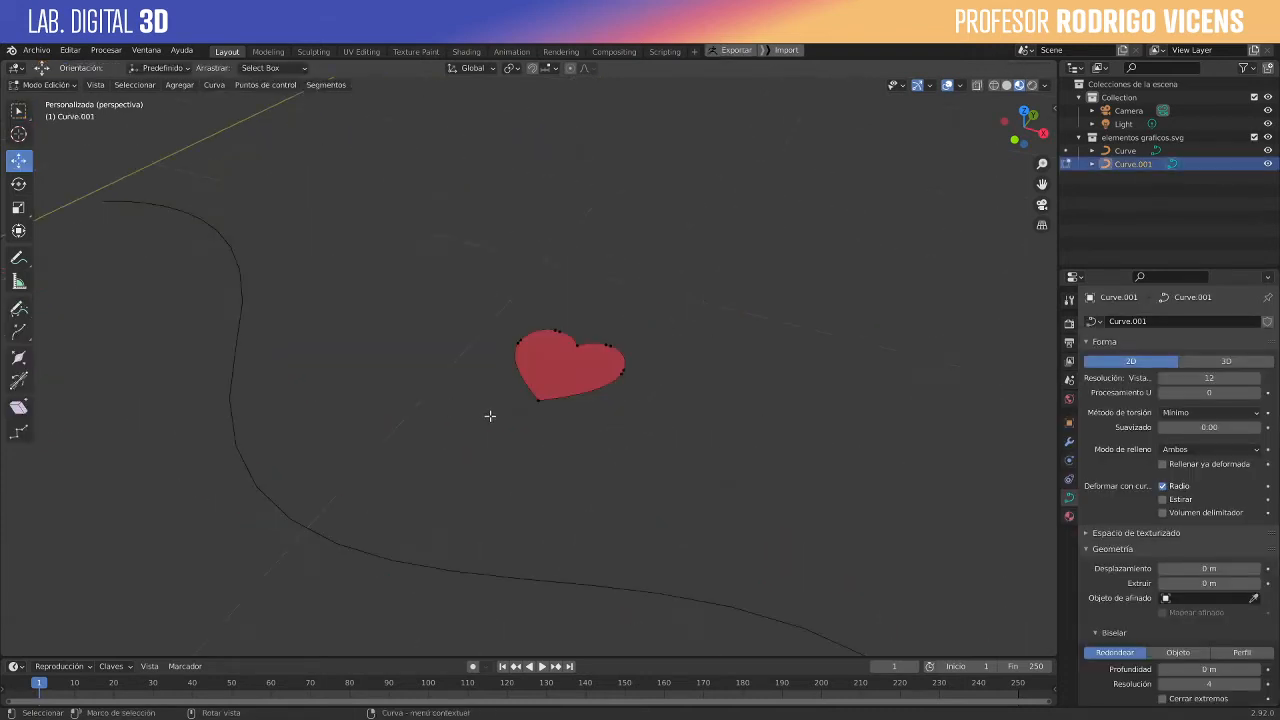
- Try to move the control point at the heart's lower tip in top view, and return to Object Mode
{"action": "left_click", "coordinate": [1024, 112]}
{"action": "scroll", "coordinate": [528, 260], "scroll_direction": "up", "scroll_amount": 3}
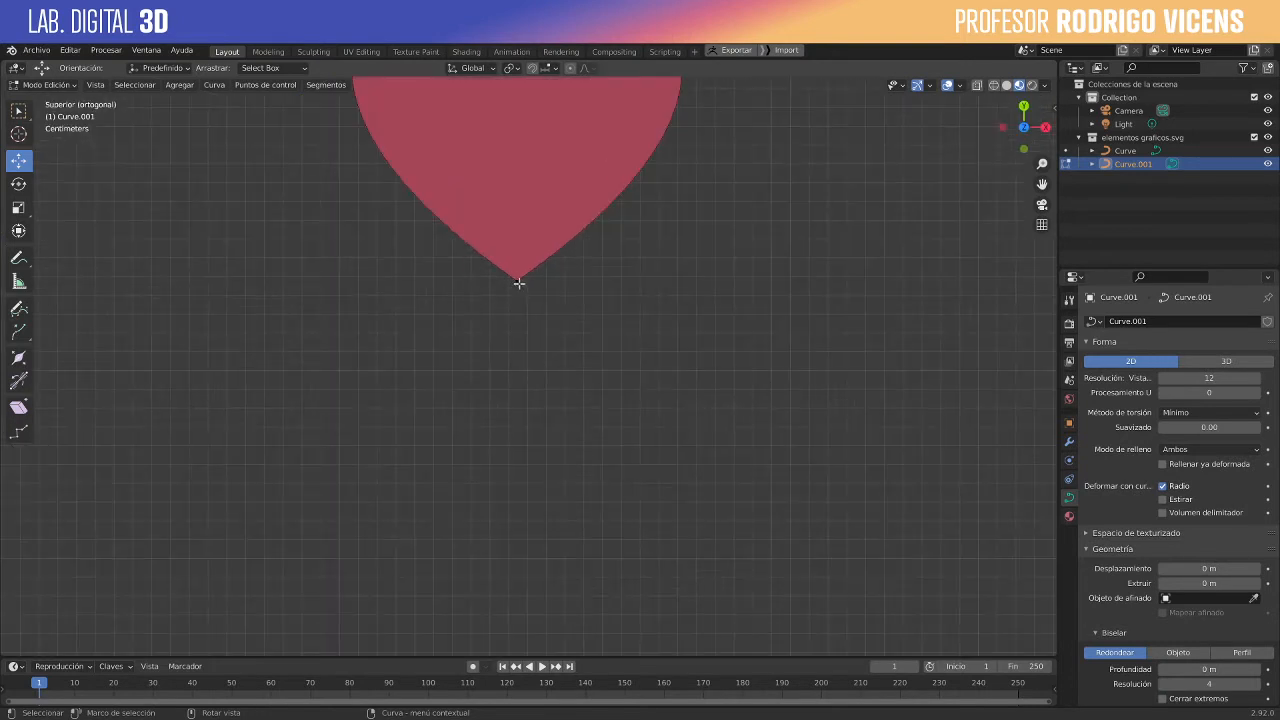
{"action": "left_click", "coordinate": [518, 281]}
{"action": "key", "text": "g"}
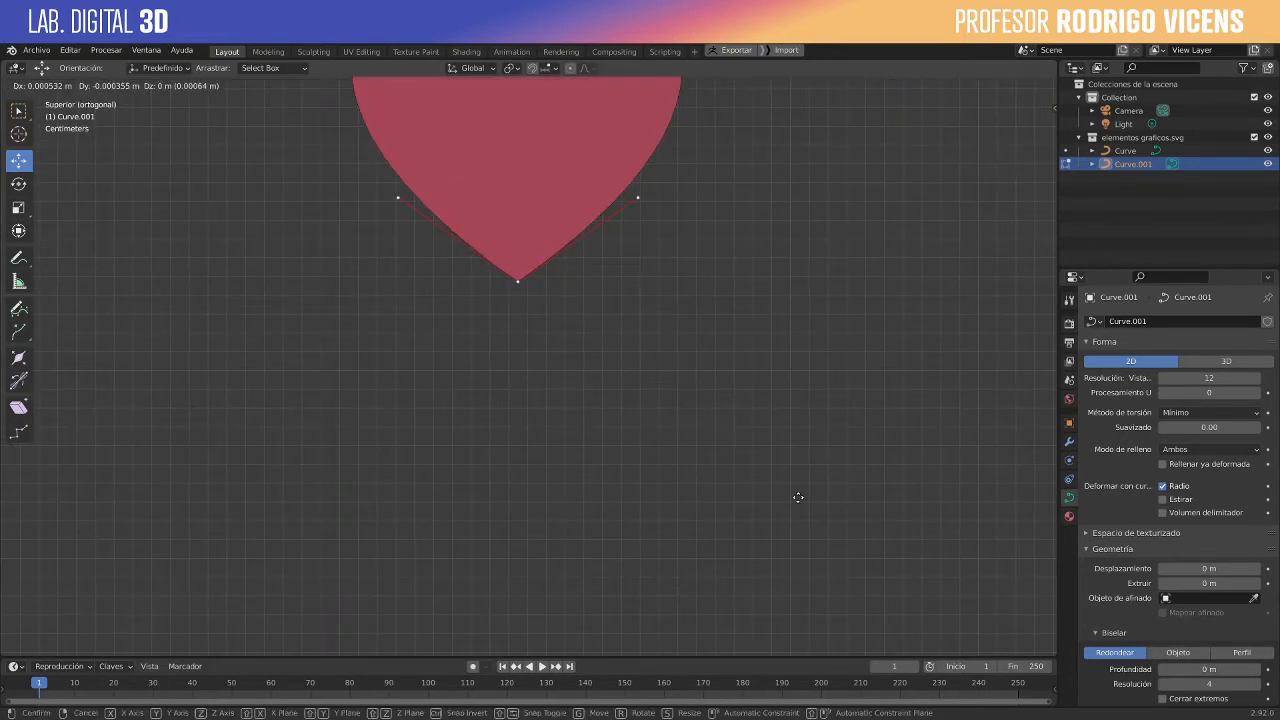
{"action": "key", "text": "Escape"}
{"action": "left_click", "coordinate": [601, 466]}
{"action": "scroll", "coordinate": [611, 420], "scroll_direction": "down", "scroll_amount": 4}
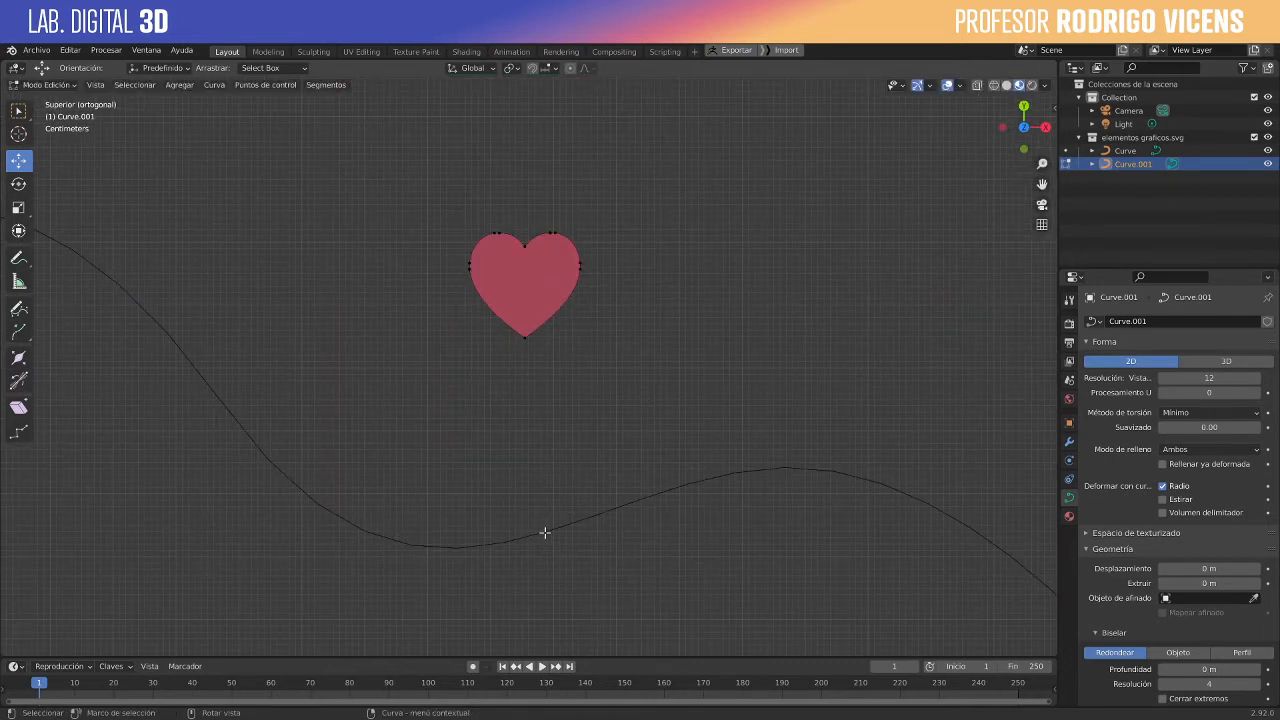
{"action": "key", "text": "Tab"}
- Extrude the wavy curve 0.01 m to give it the shape of a ribbon
{"action": "left_click", "coordinate": [544, 532]}
{"action": "scroll", "coordinate": [632, 550], "scroll_direction": "up", "scroll_amount": 2}
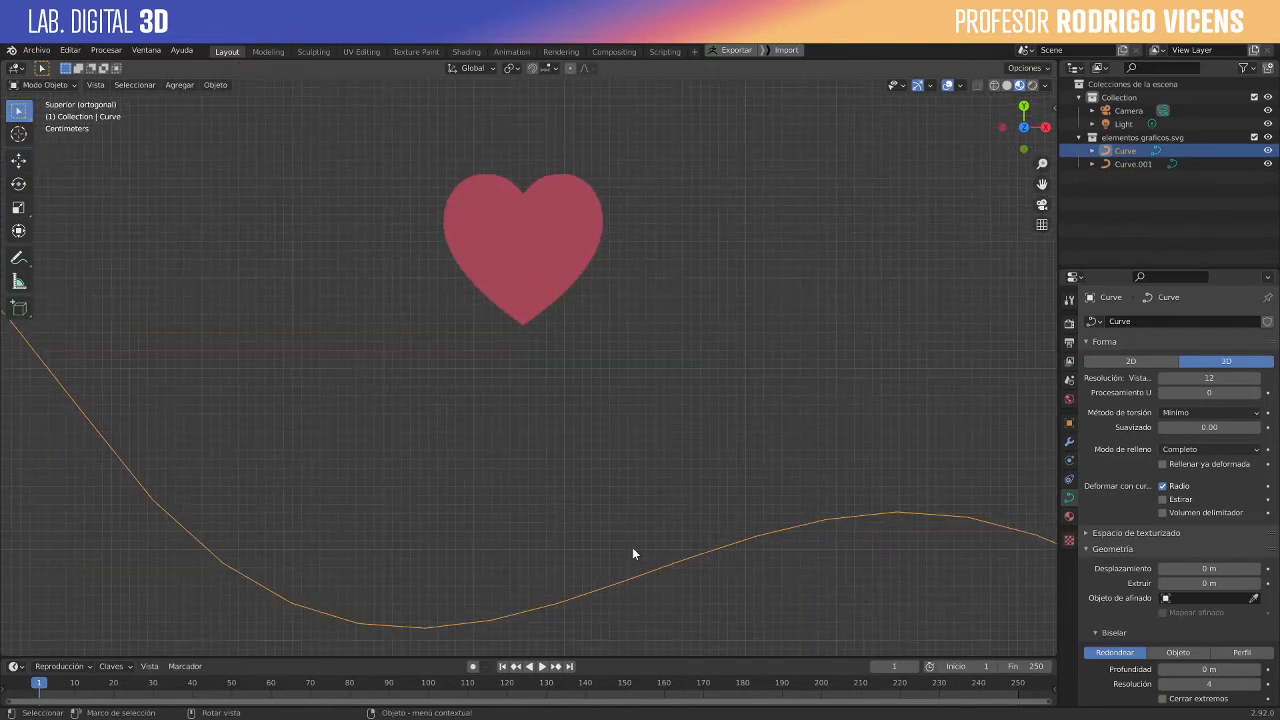
{"action": "scroll", "coordinate": [632, 547], "scroll_direction": "down", "scroll_amount": 3}
{"action": "middle_click_drag", "start_coordinate": [631, 549], "coordinate": [581, 435]}
{"action": "scroll", "coordinate": [687, 451], "scroll_direction": "down", "scroll_amount": 3}
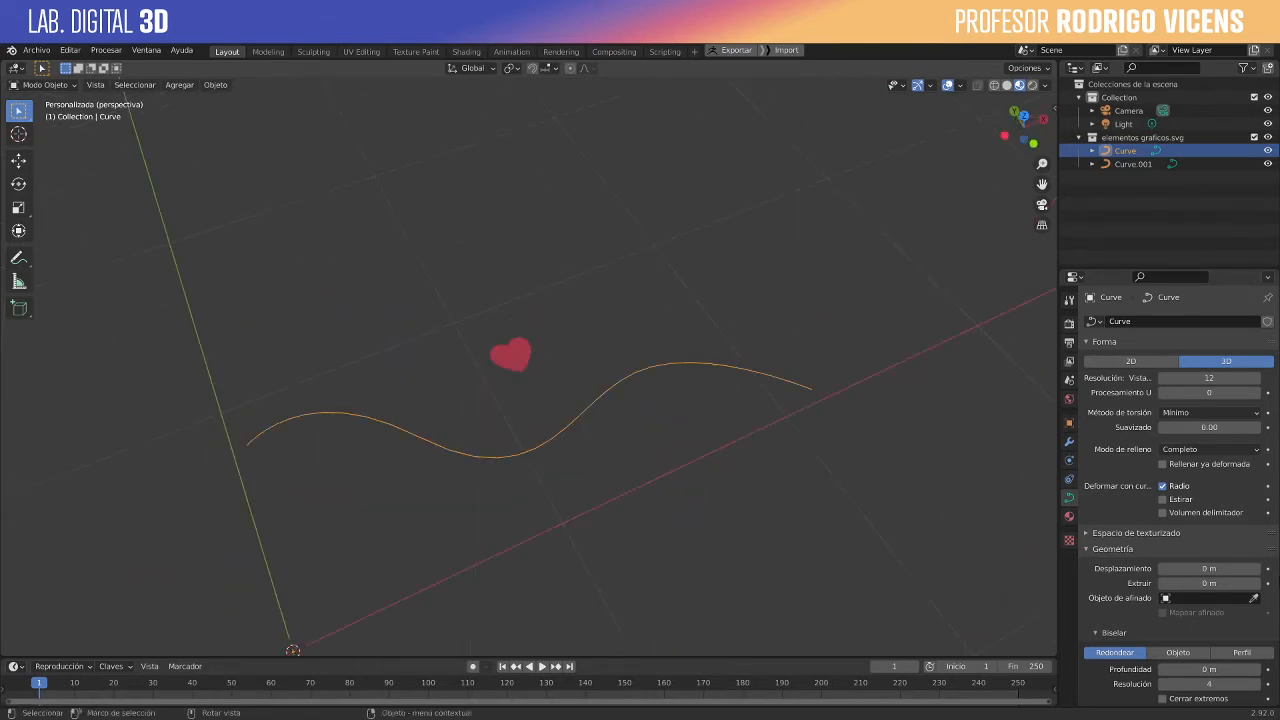
{"action": "left_click", "coordinate": [1256, 586]}
{"action": "middle_click_drag", "start_coordinate": [686, 486], "coordinate": [660, 402]}
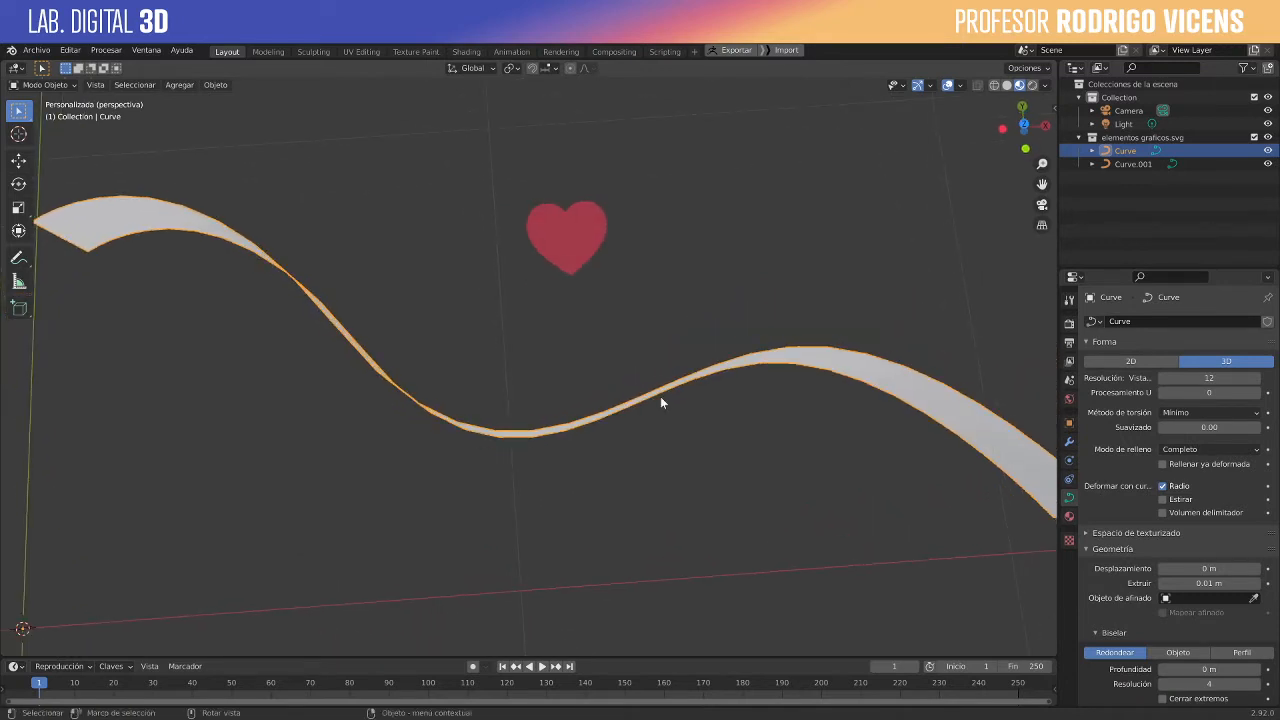
{"action": "scroll", "coordinate": [669, 401], "scroll_direction": "down", "scroll_amount": 5}
{"action": "left_click", "coordinate": [588, 496]}
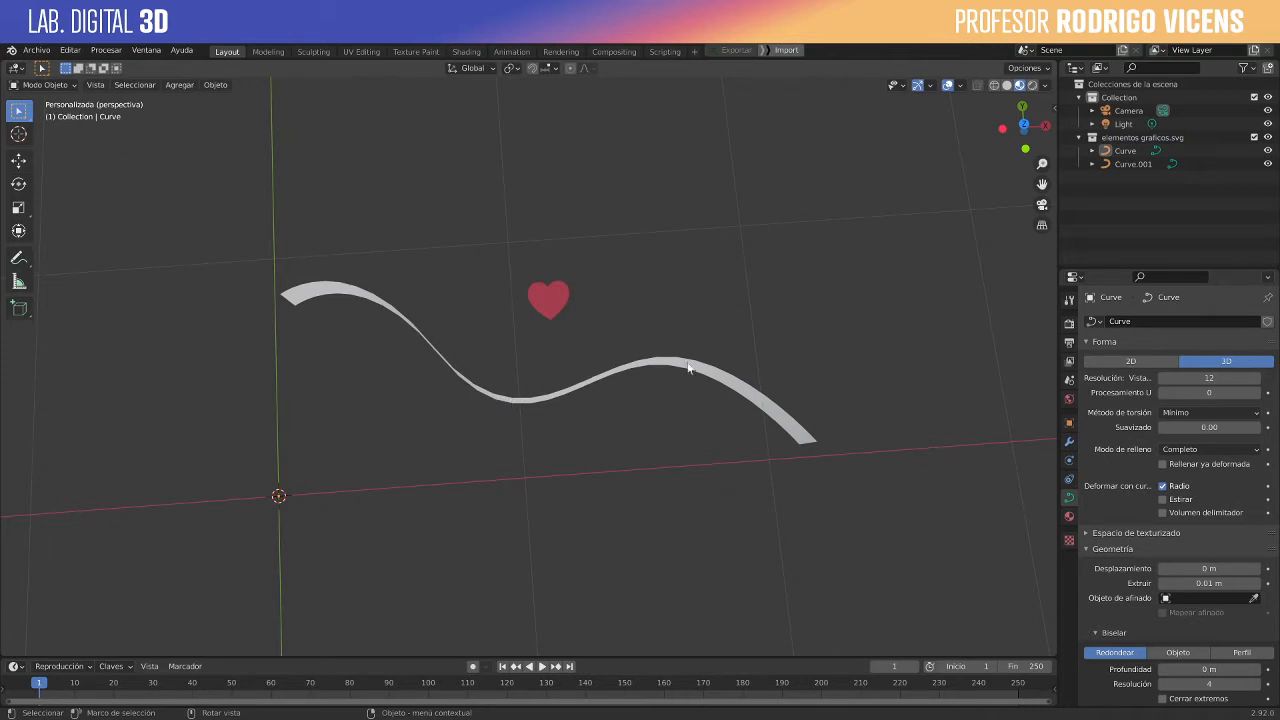
{"action": "scroll", "coordinate": [580, 422], "scroll_direction": "up", "scroll_amount": 4}
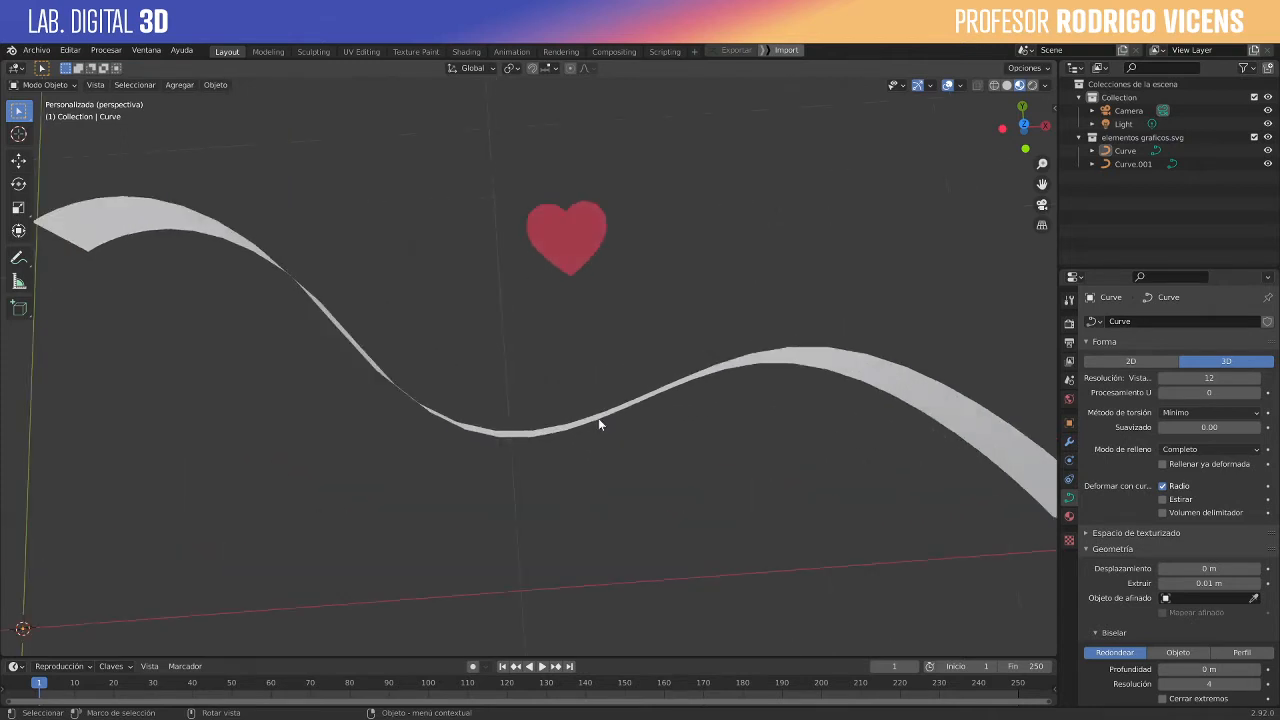
{"action": "left_click", "coordinate": [636, 404]}
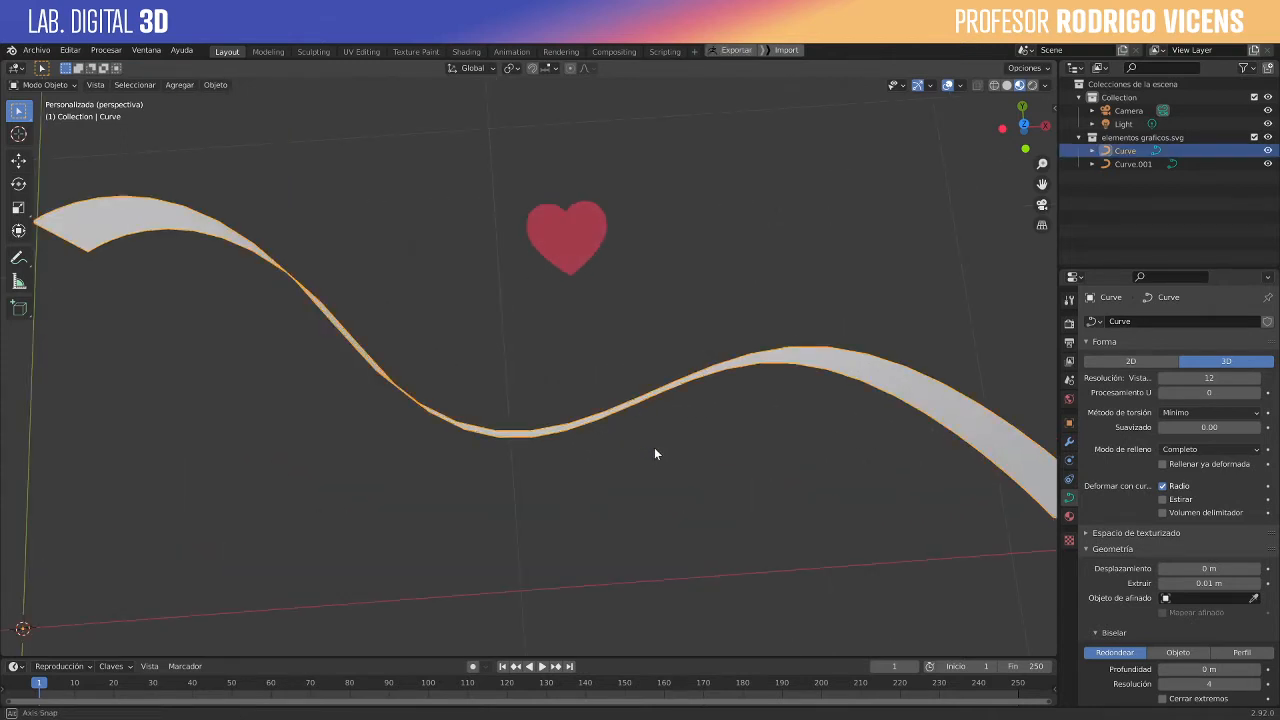
- Look at the wavy curve from above and inspect its control points in Edit Mode before returning to Object Mode
{"action": "mouse_move", "coordinate": [654, 449]}
{"action": "middle_mouse_down"}
{"action": "mouse_move", "coordinate": [665, 448]}
{"action": "mouse_move", "coordinate": [662, 470]}
{"action": "middle_mouse_up"}
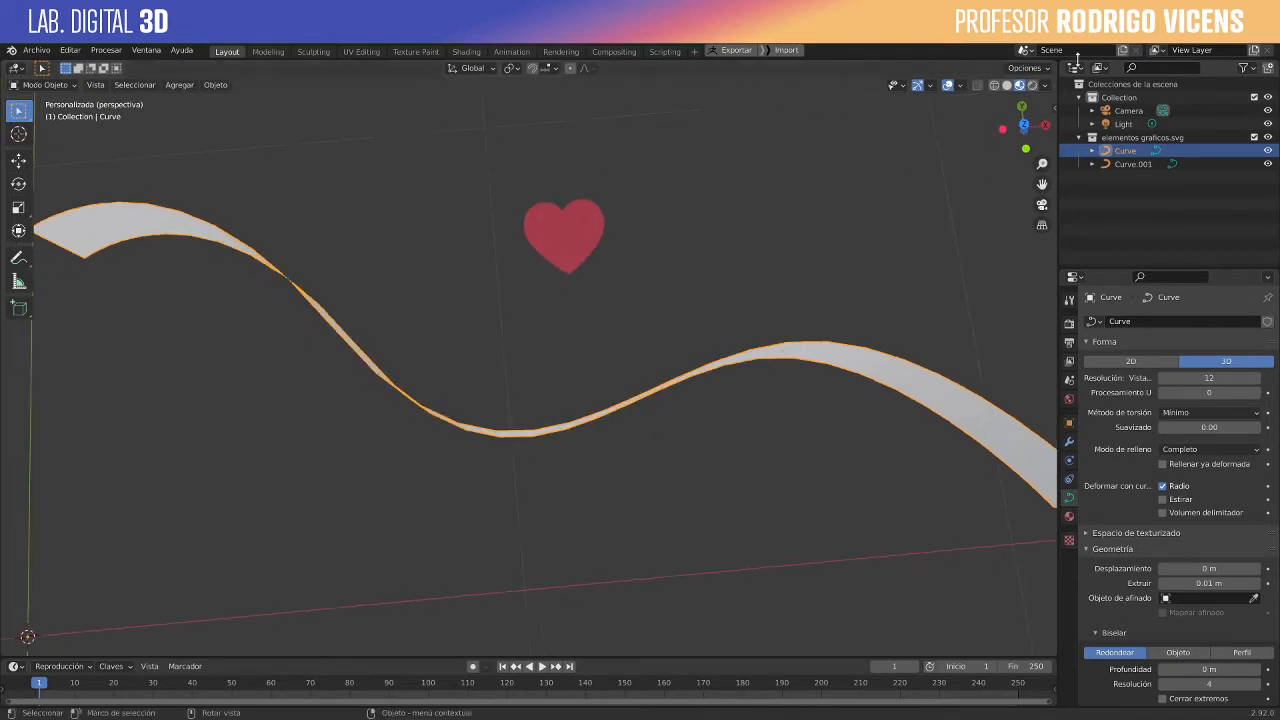
{"action": "left_click", "coordinate": [1024, 124]}
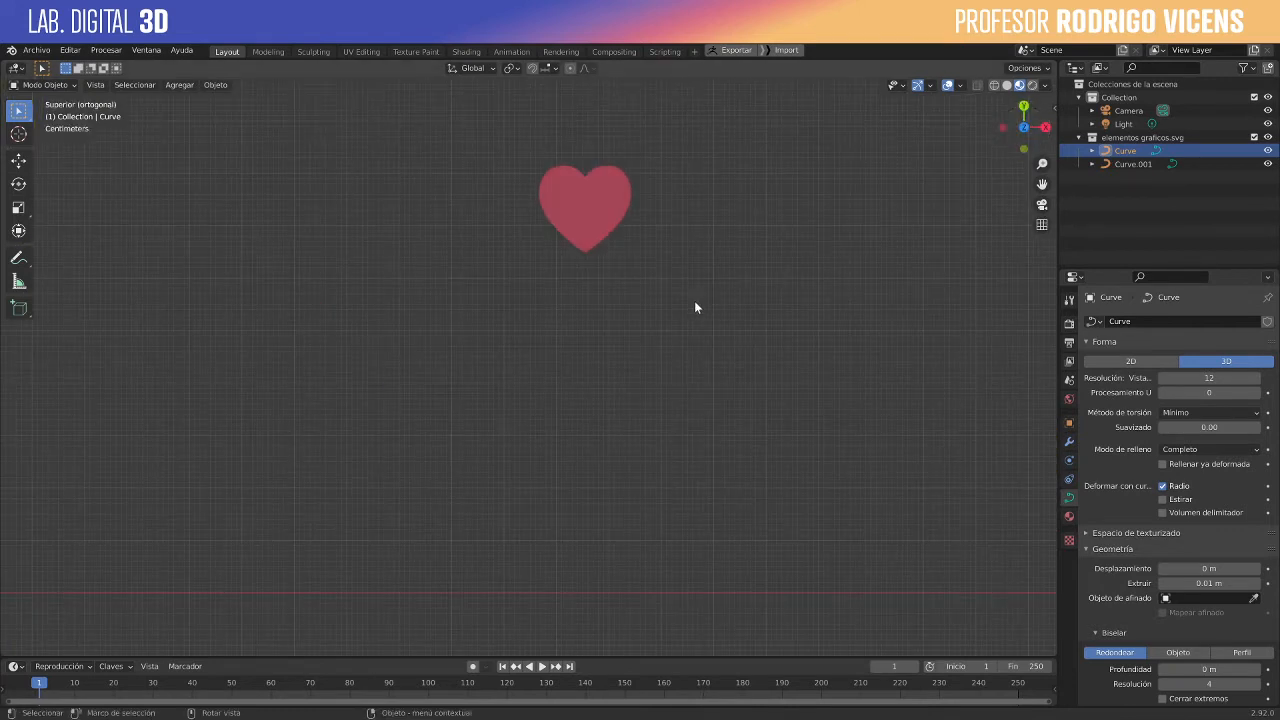
{"action": "scroll", "coordinate": [691, 313], "scroll_direction": "down", "scroll_amount": 3}
{"action": "left_click_drag", "start_coordinate": [337, 345], "coordinate": [551, 557]}
{"action": "left_click_drag", "start_coordinate": [406, 348], "coordinate": [711, 600]}
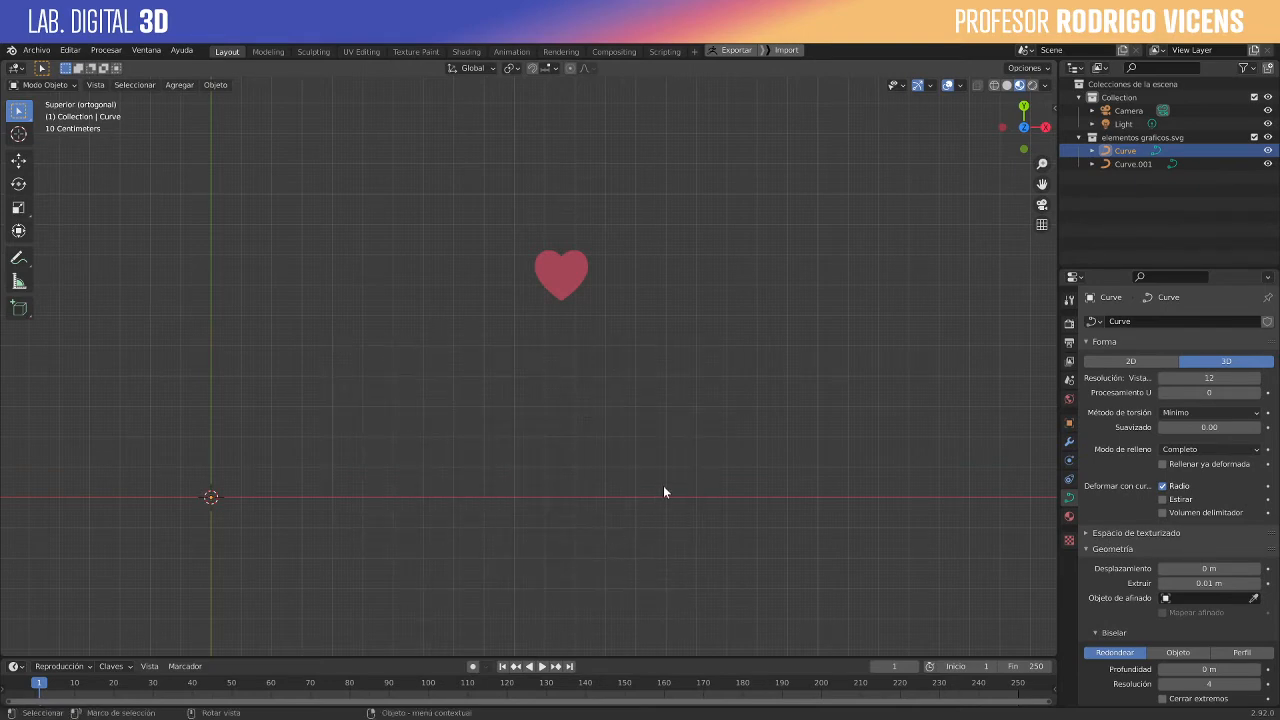
{"action": "key", "text": "Tab"}
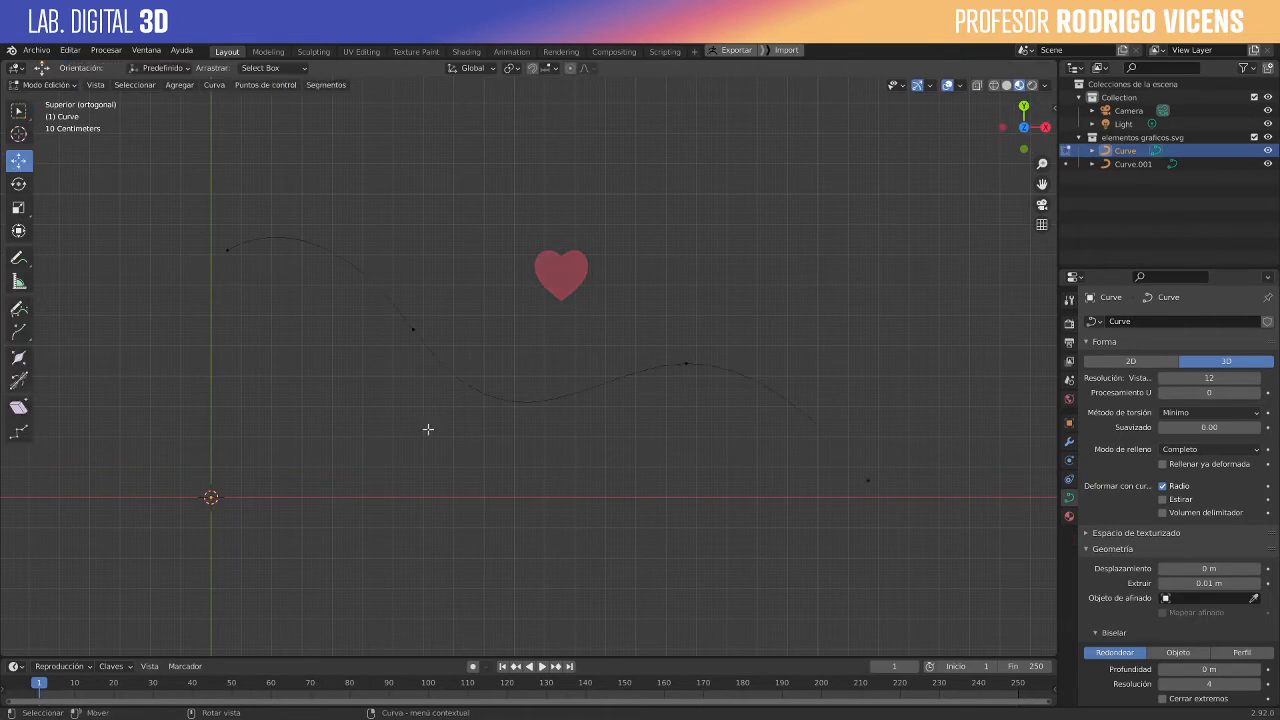
{"action": "left_click", "coordinate": [414, 328]}
{"action": "key", "text": "Tab"}
- Set the wavy curve's bevel depth to 0.01 m to turn the ribbon into a rounded tube
{"action": "mouse_move", "coordinate": [1030, 128]}
{"action": "left_mouse_down"}
{"action": "mouse_move", "coordinate": [970, 147]}
{"action": "mouse_move", "coordinate": [929, 197]}
{"action": "mouse_move", "coordinate": [933, 168]}
{"action": "left_mouse_up"}
{"action": "scroll", "coordinate": [795, 330], "scroll_direction": "up", "scroll_amount": 3}
{"action": "middle_click_drag", "start_coordinate": [789, 344], "coordinate": [786, 372]}
{"action": "left_click", "coordinate": [1023, 115]}
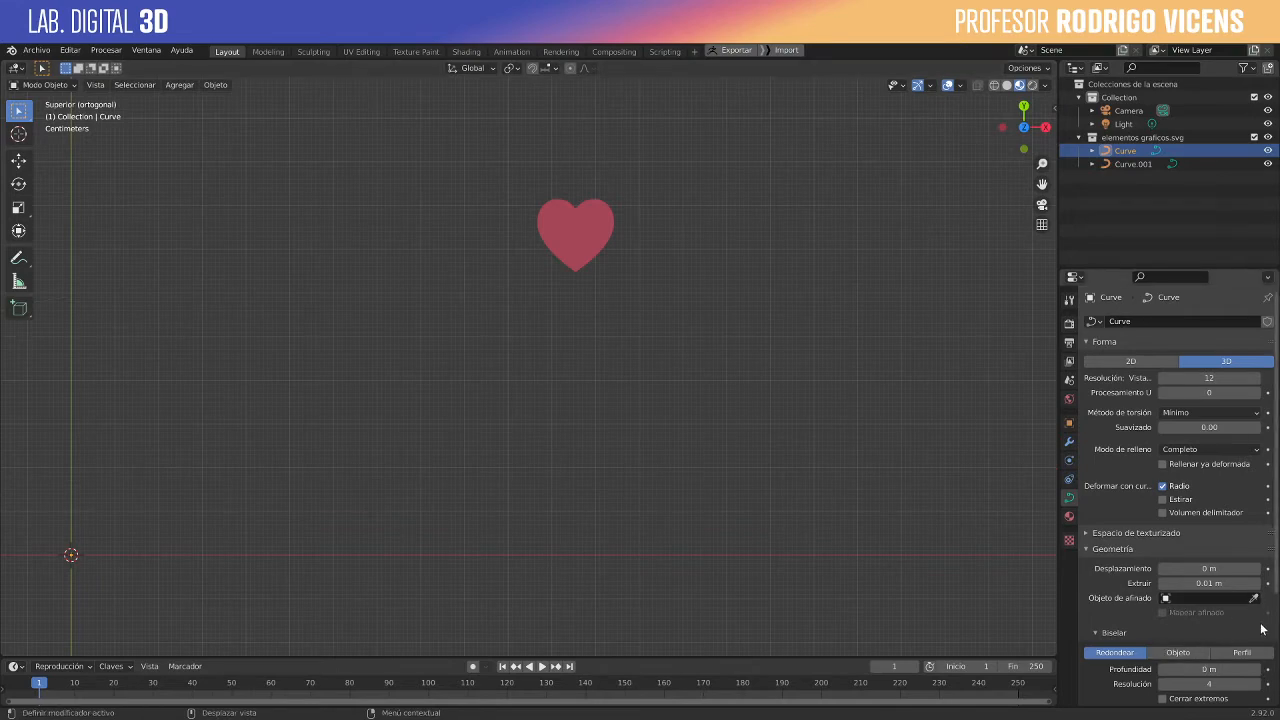
{"action": "scroll", "coordinate": [1262, 646], "scroll_direction": "down", "scroll_amount": 1}
{"action": "scroll", "coordinate": [1250, 645], "scroll_direction": "down", "scroll_amount": 1}
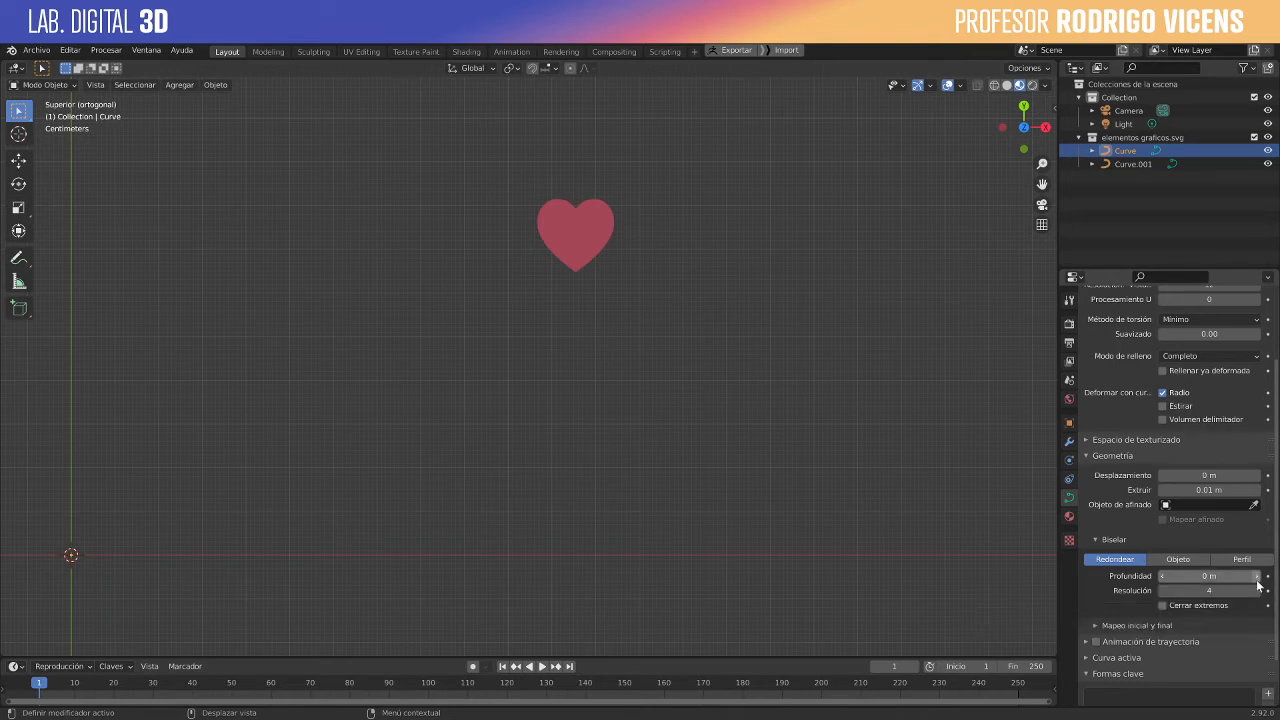
{"action": "left_click", "coordinate": [1257, 577]}
{"action": "mouse_move", "coordinate": [682, 459]}
{"action": "middle_mouse_down"}
{"action": "mouse_move", "coordinate": [632, 322]}
{"action": "mouse_move", "coordinate": [603, 337]}
{"action": "mouse_move", "coordinate": [669, 457]}
{"action": "mouse_move", "coordinate": [783, 511]}
{"action": "mouse_move", "coordinate": [777, 574]}
{"action": "mouse_move", "coordinate": [703, 563]}
{"action": "mouse_move", "coordinate": [666, 463]}
{"action": "mouse_move", "coordinate": [703, 508]}
{"action": "mouse_move", "coordinate": [740, 470]}
{"action": "middle_mouse_up"}
{"action": "scroll", "coordinate": [610, 332], "scroll_direction": "down", "scroll_amount": 5}
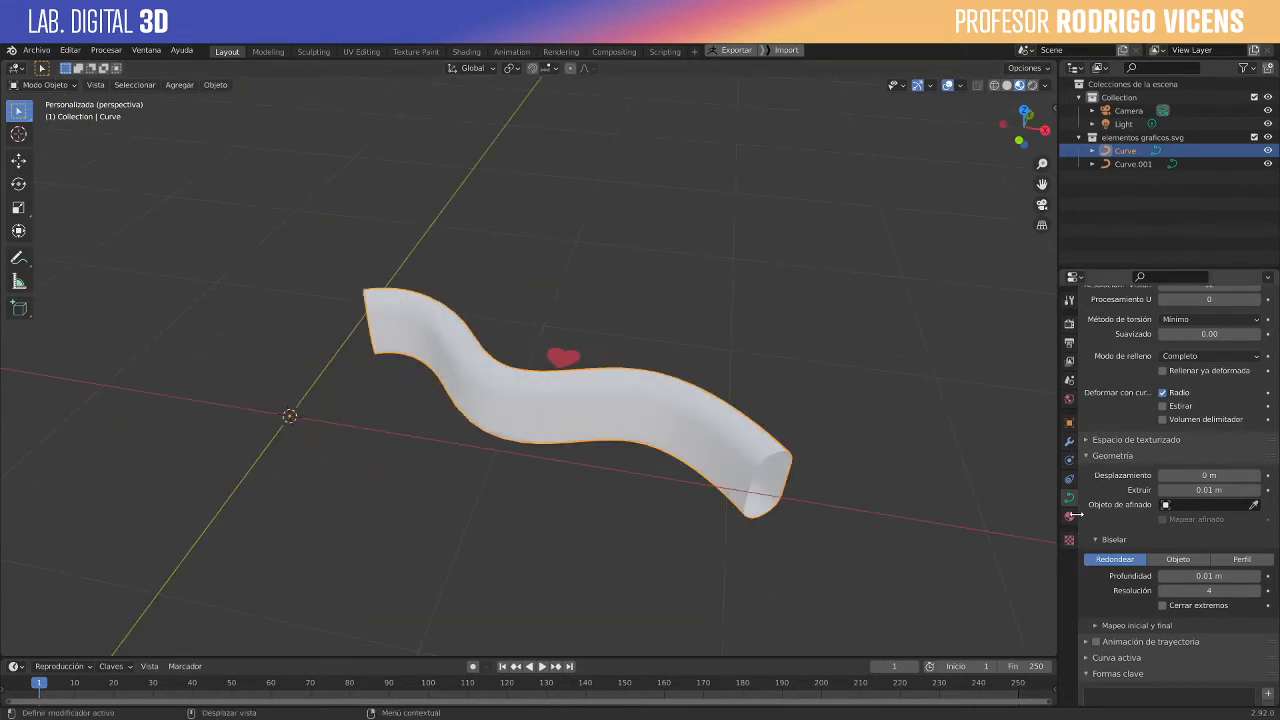
- Create a new material for the wavy tube and set its base color to light blue
{"action": "left_click", "coordinate": [1069, 516]}
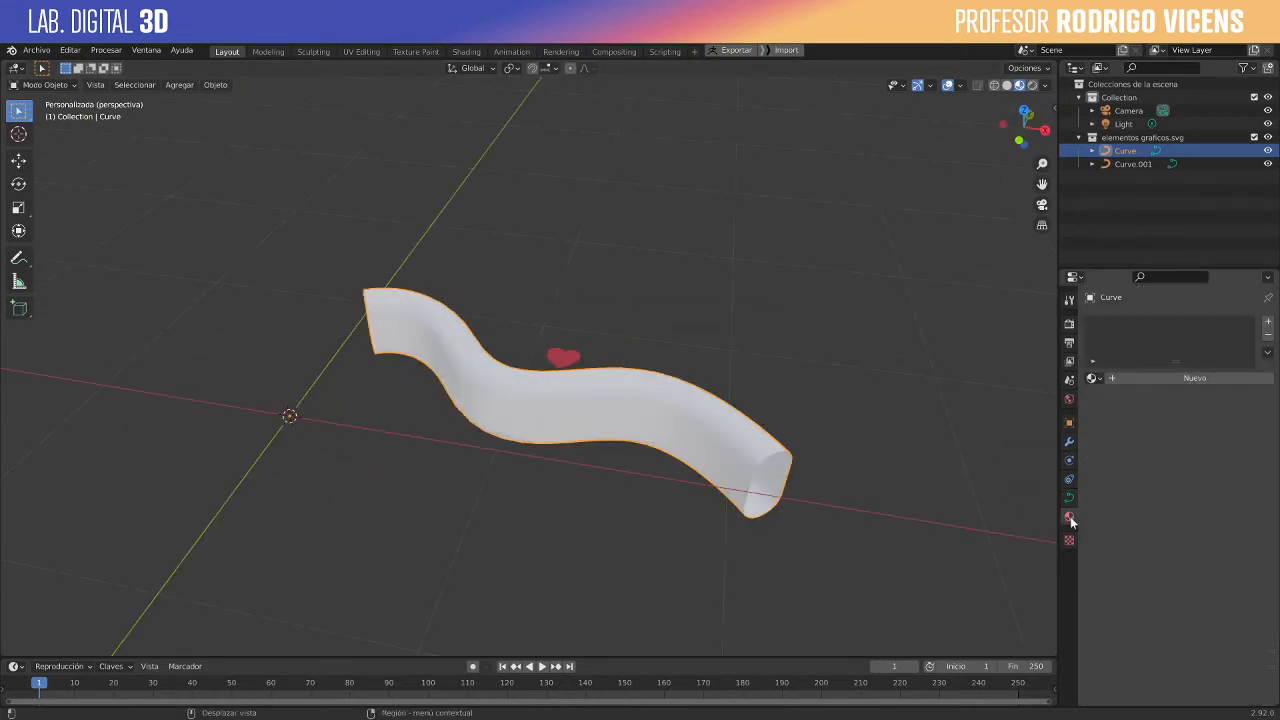
{"action": "left_click", "coordinate": [1108, 379]}
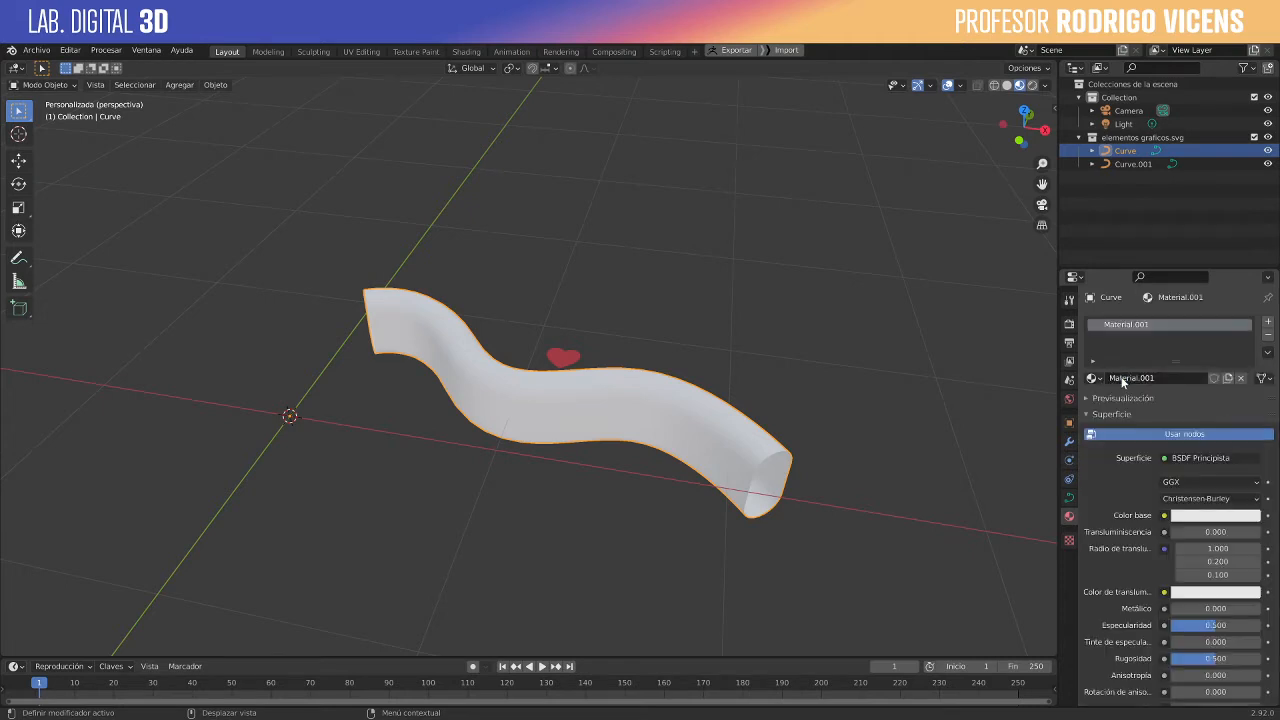
{"action": "left_click", "coordinate": [1204, 515]}
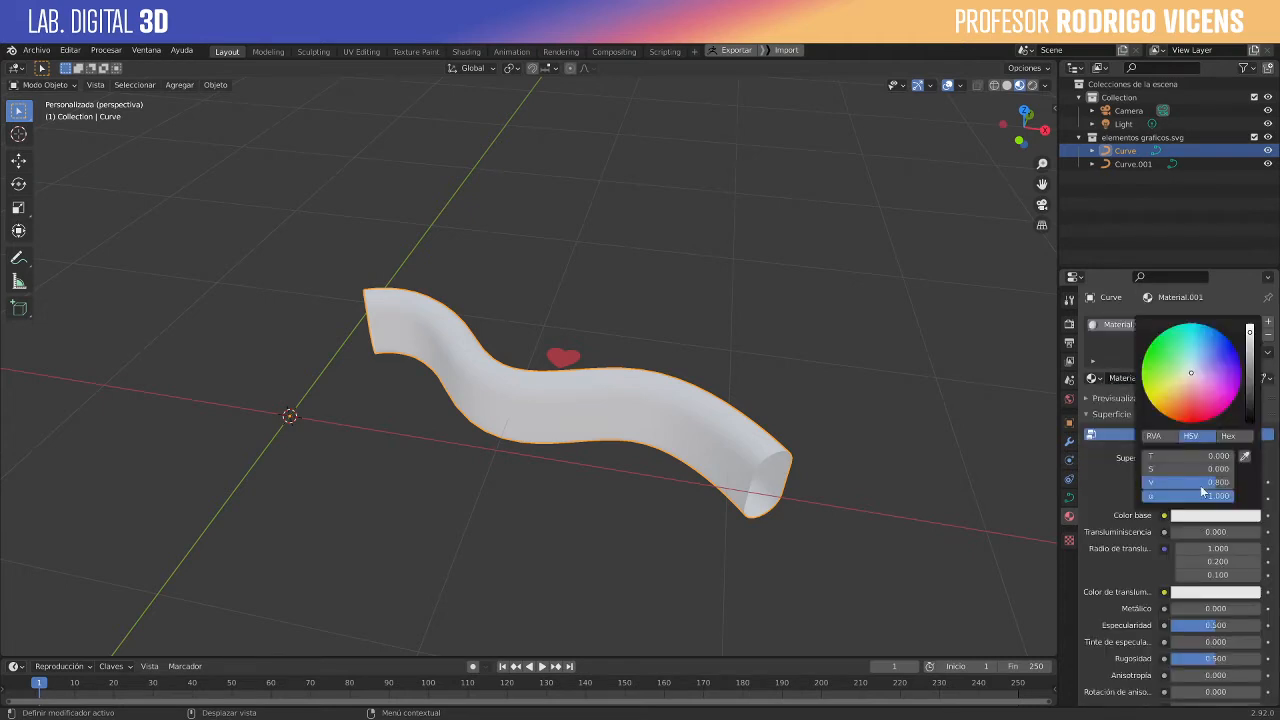
{"action": "left_click", "coordinate": [1205, 373]}
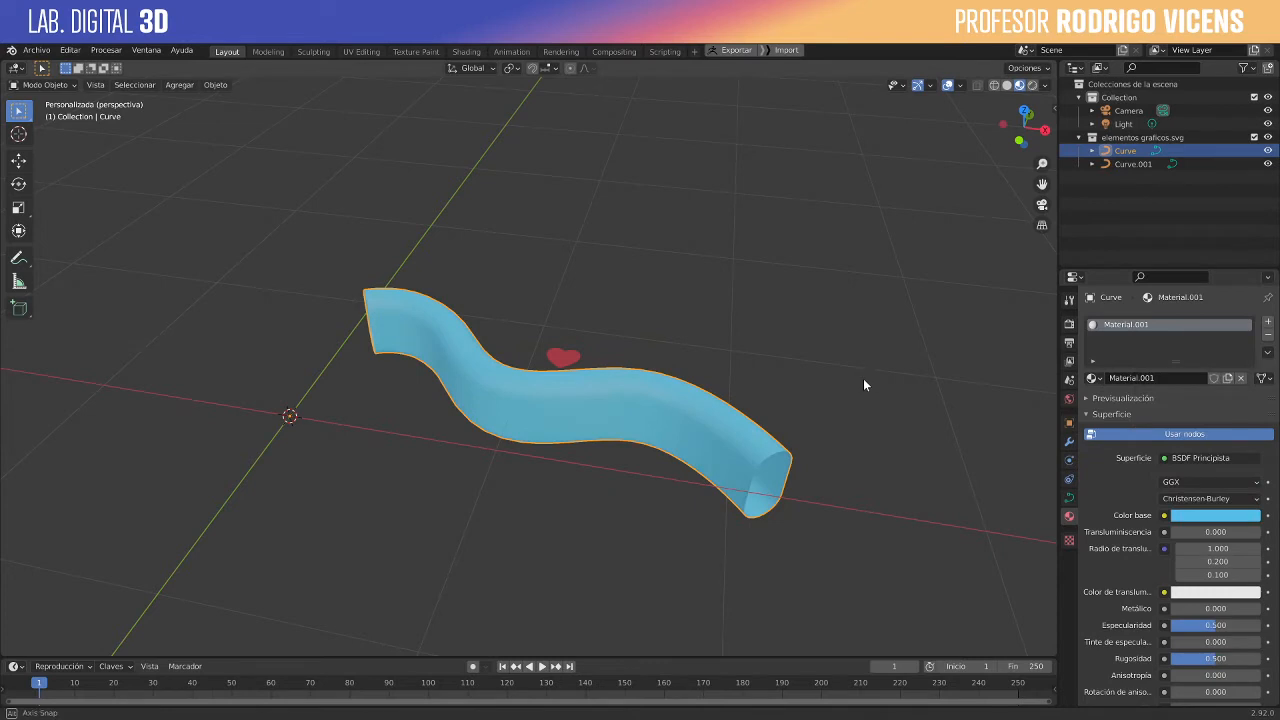
{"action": "middle_click_drag", "start_coordinate": [863, 378], "coordinate": [846, 497]}
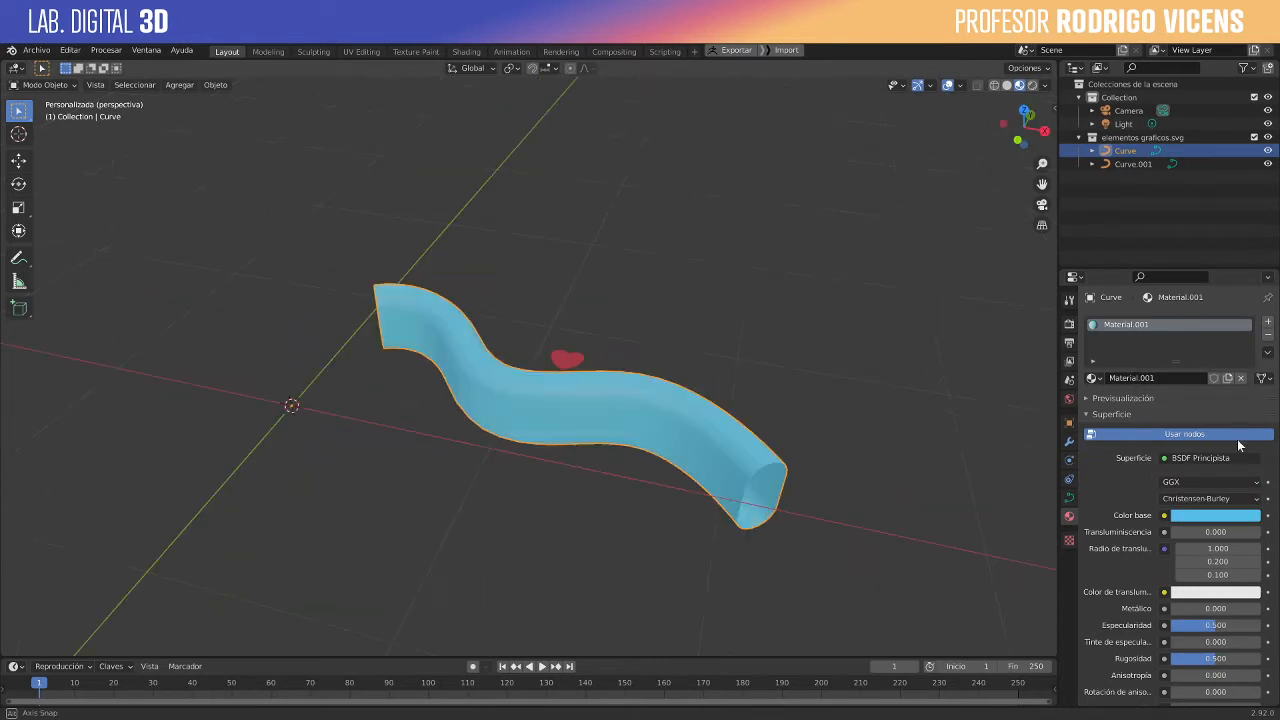
- Bring back the wavy curve's geometry settings and show the scene in wireframe to examine the tube's mesh
{"action": "left_click", "coordinate": [1069, 497]}
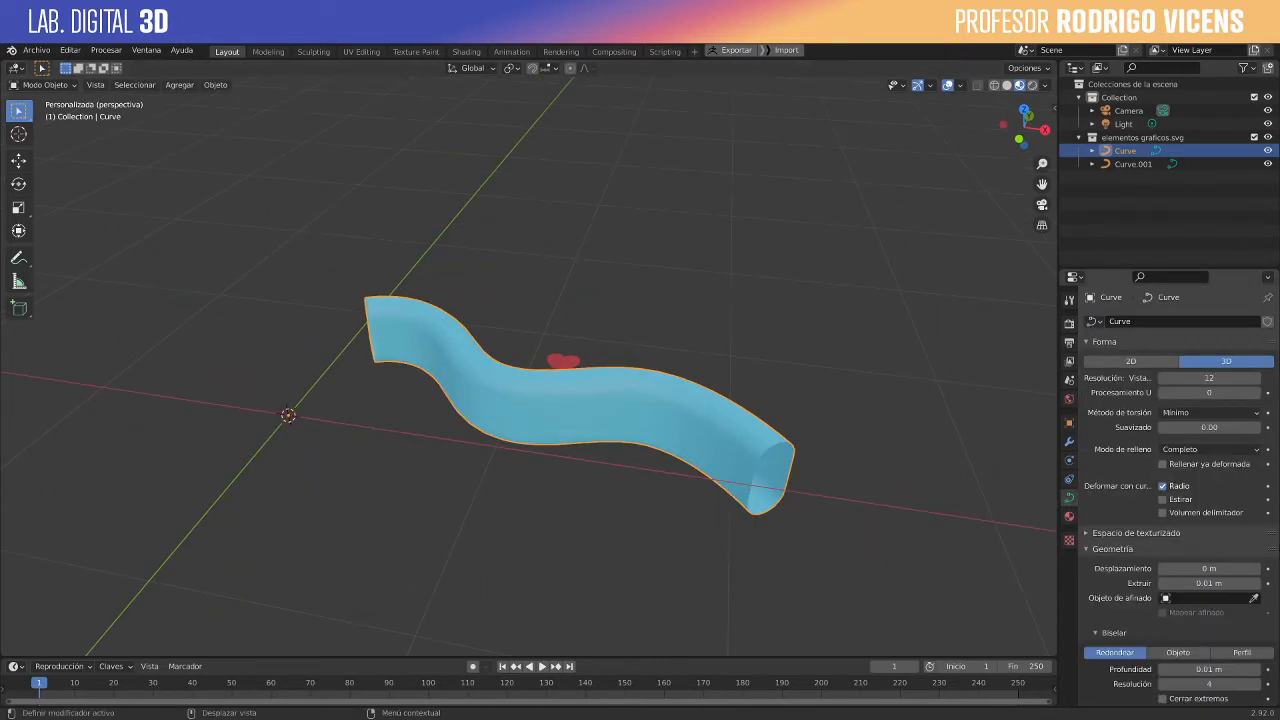
{"action": "scroll", "coordinate": [1155, 634], "scroll_direction": "down", "scroll_amount": 3}
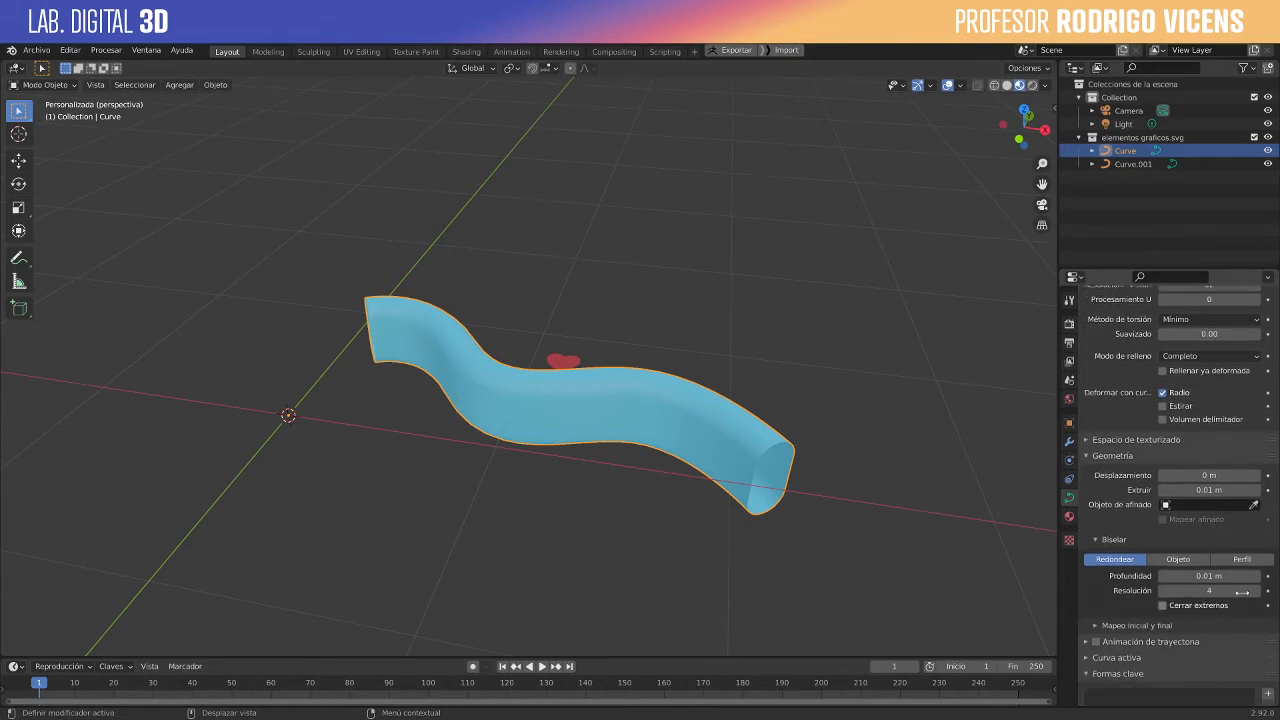
{"action": "scroll", "coordinate": [639, 460], "scroll_direction": "up", "scroll_amount": 6}
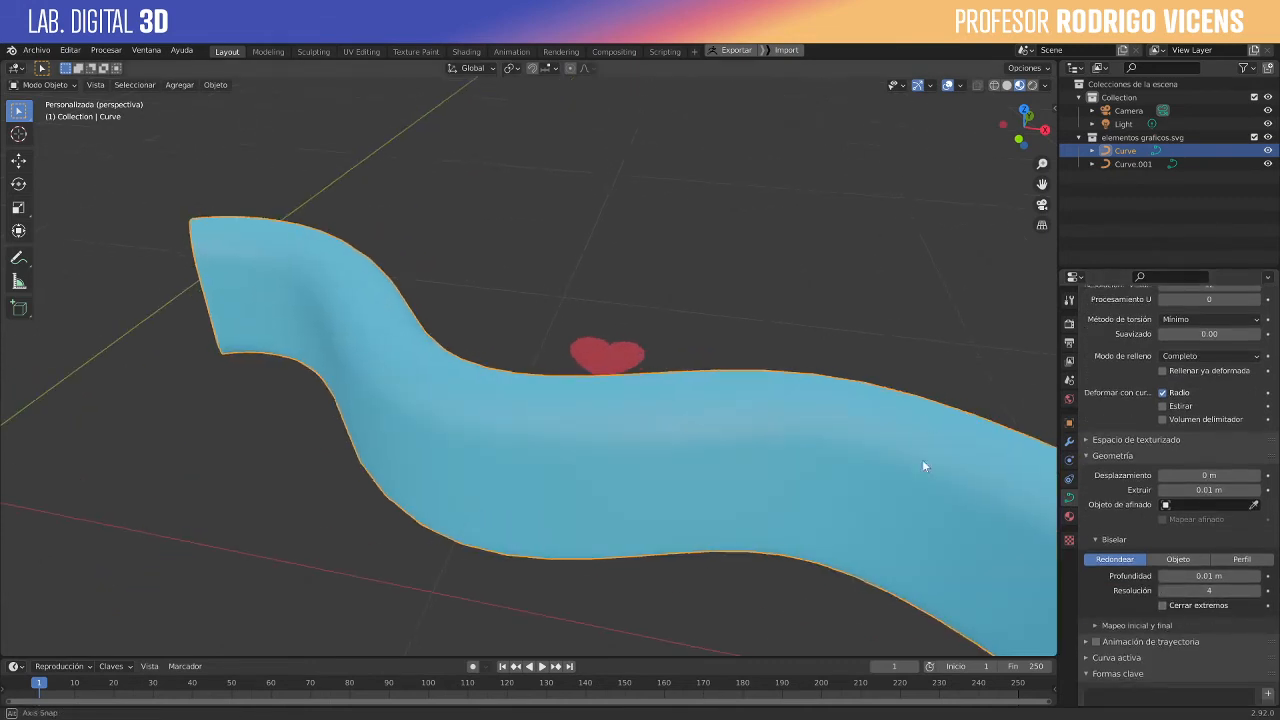
{"action": "middle_click_drag", "start_coordinate": [924, 466], "coordinate": [930, 513]}
{"action": "scroll", "coordinate": [1128, 387], "scroll_direction": "up", "scroll_amount": 2}
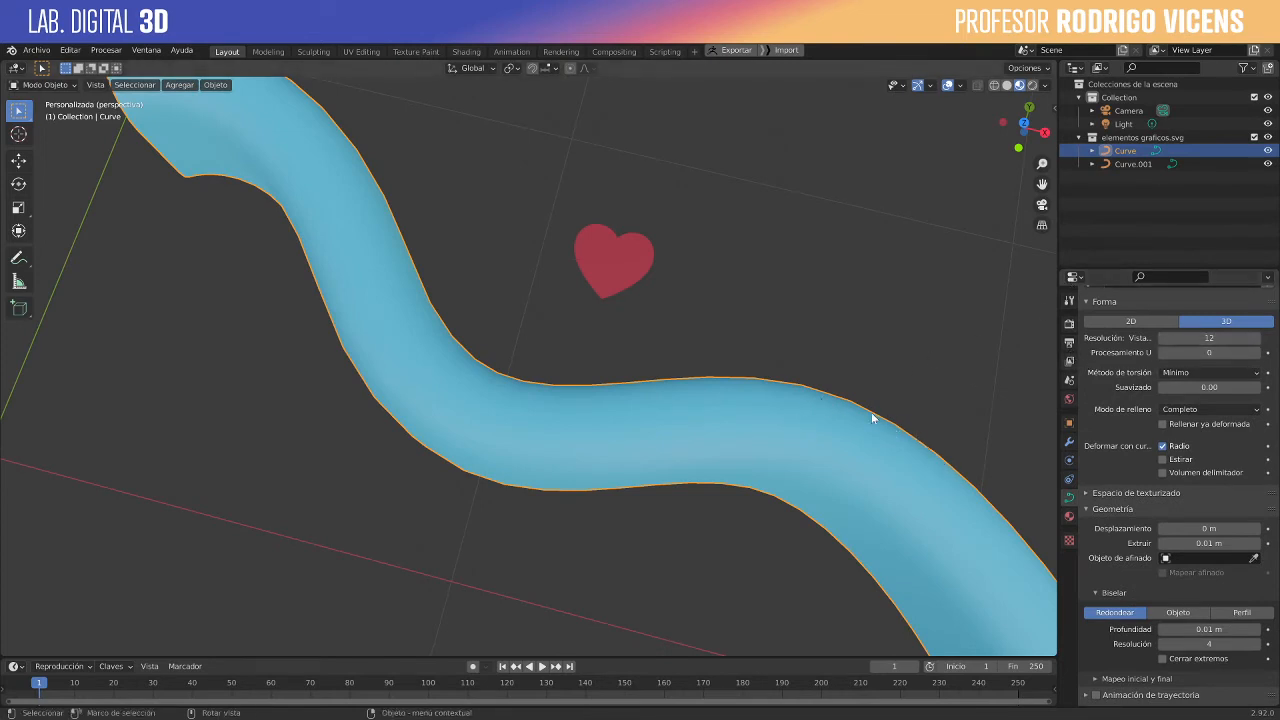
{"action": "left_click", "coordinate": [996, 86]}
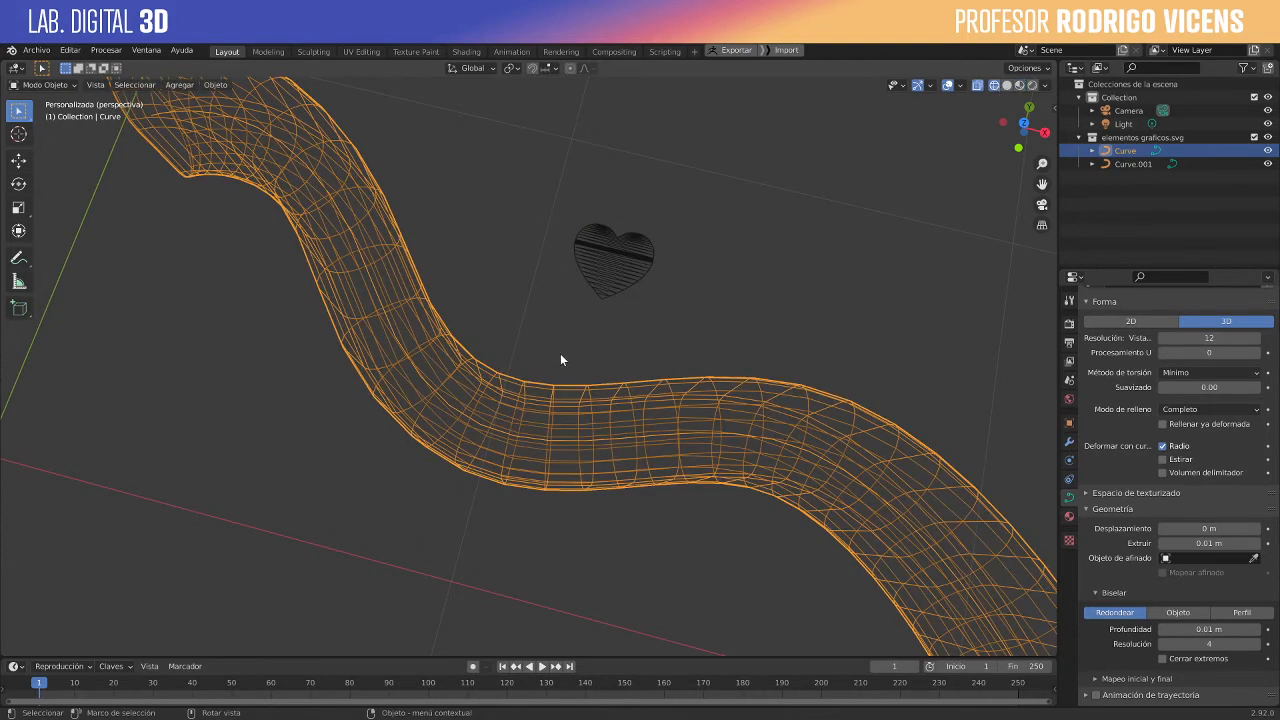
{"action": "middle_click_drag", "start_coordinate": [563, 360], "coordinate": [732, 338]}
{"action": "middle_click_drag", "start_coordinate": [919, 398], "coordinate": [930, 370]}
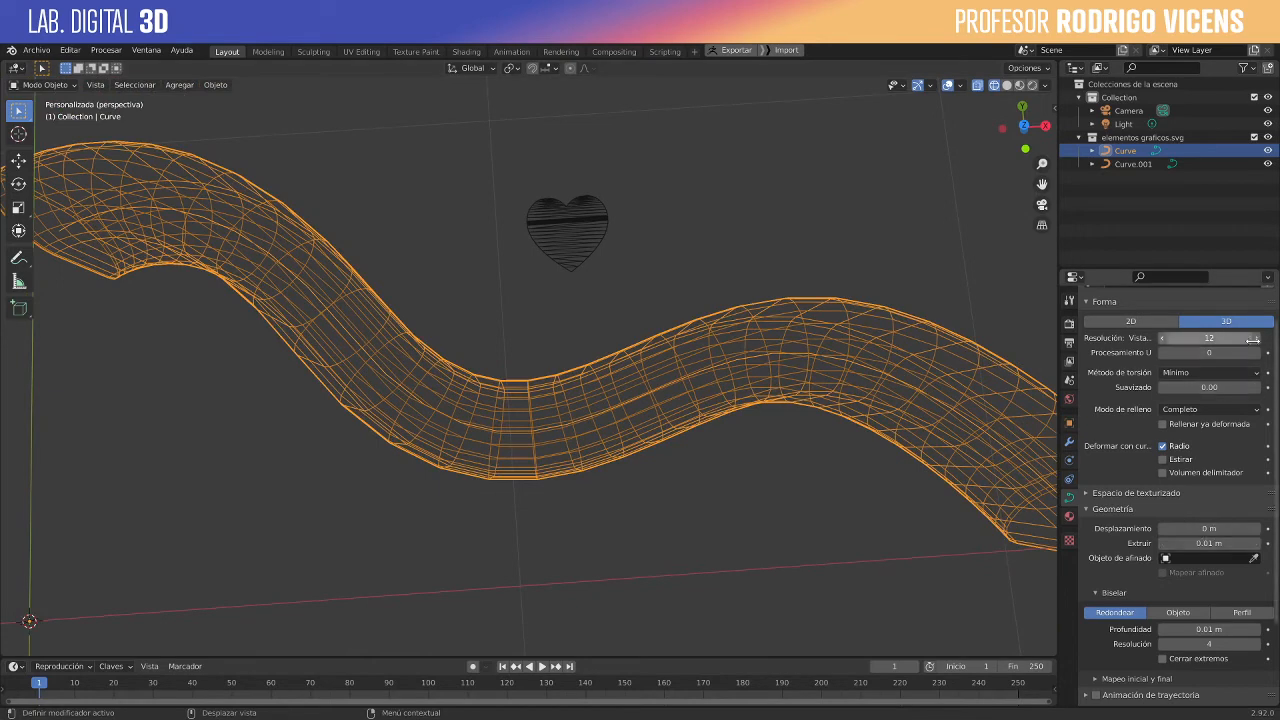
- Increase the wavy curve's viewport preview resolution to 33 for a smoother tube
{"action": "left_click_drag", "start_coordinate": [1209, 338], "coordinate": [1240, 338]}
{"action": "left_click", "coordinate": [1257, 338]}
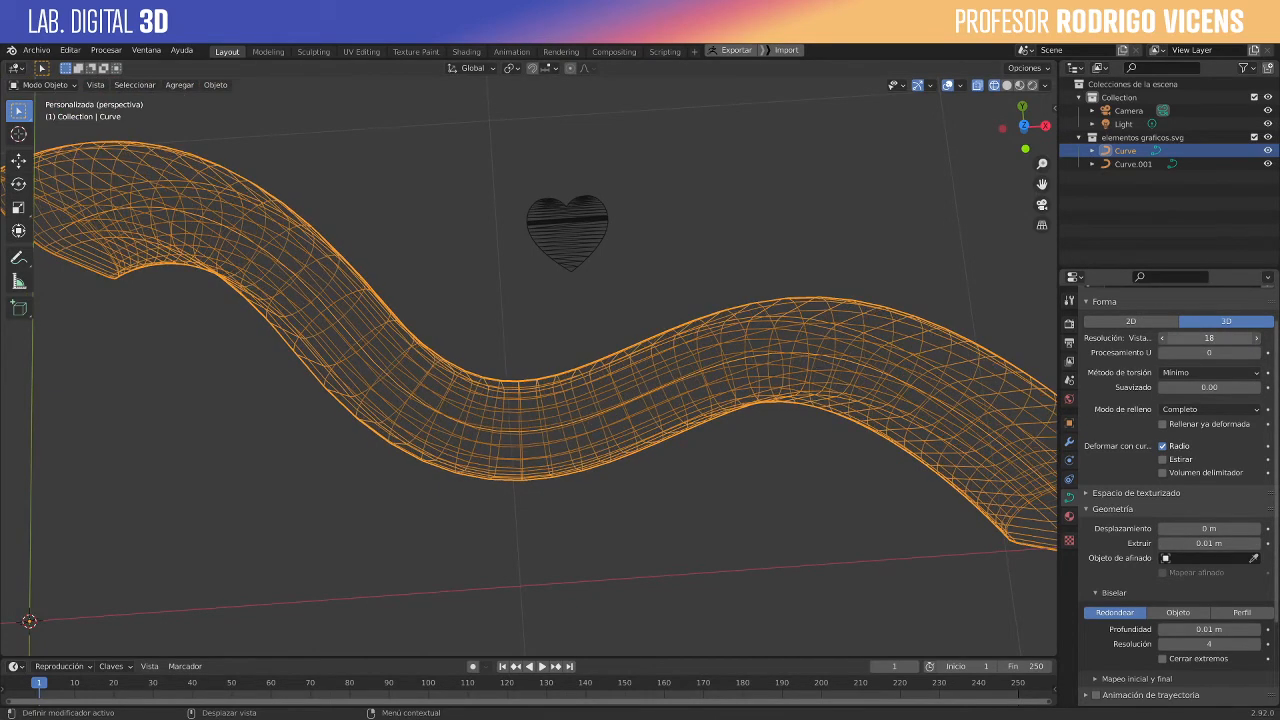
{"action": "double_click", "coordinate": [1242, 338]}
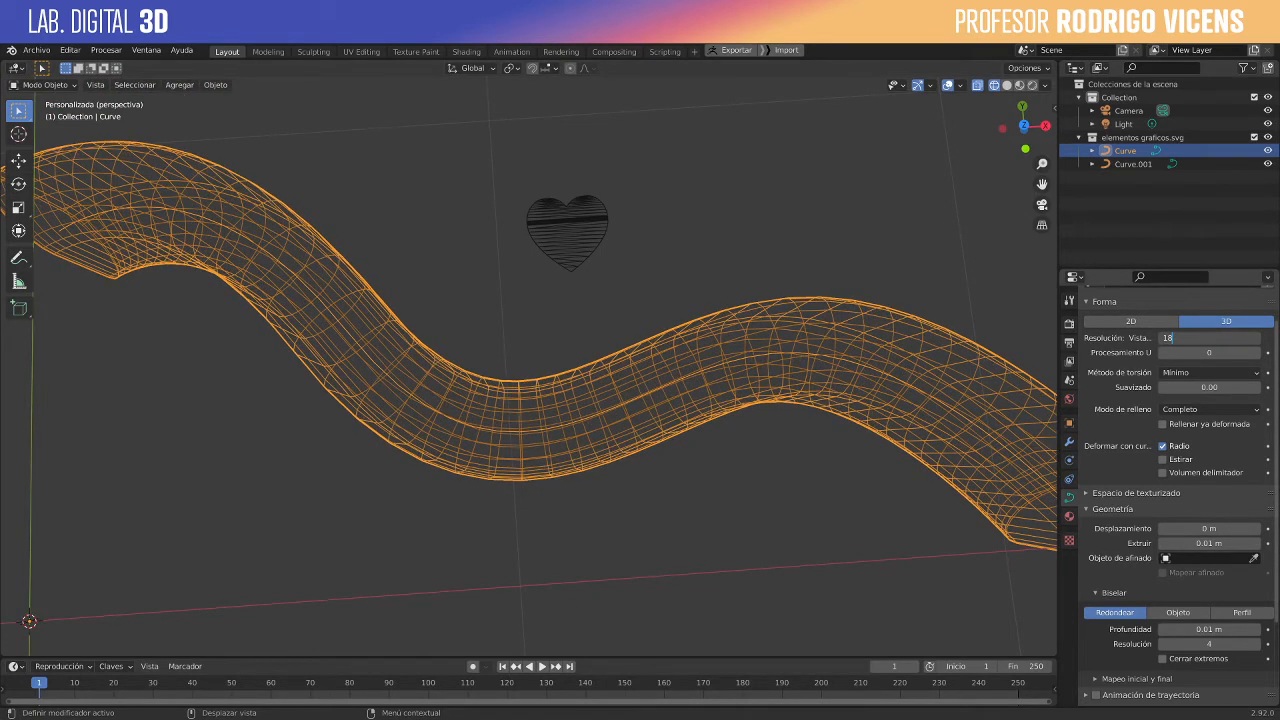
{"action": "left_click", "coordinate": [817, 236]}
{"action": "left_click", "coordinate": [822, 336]}
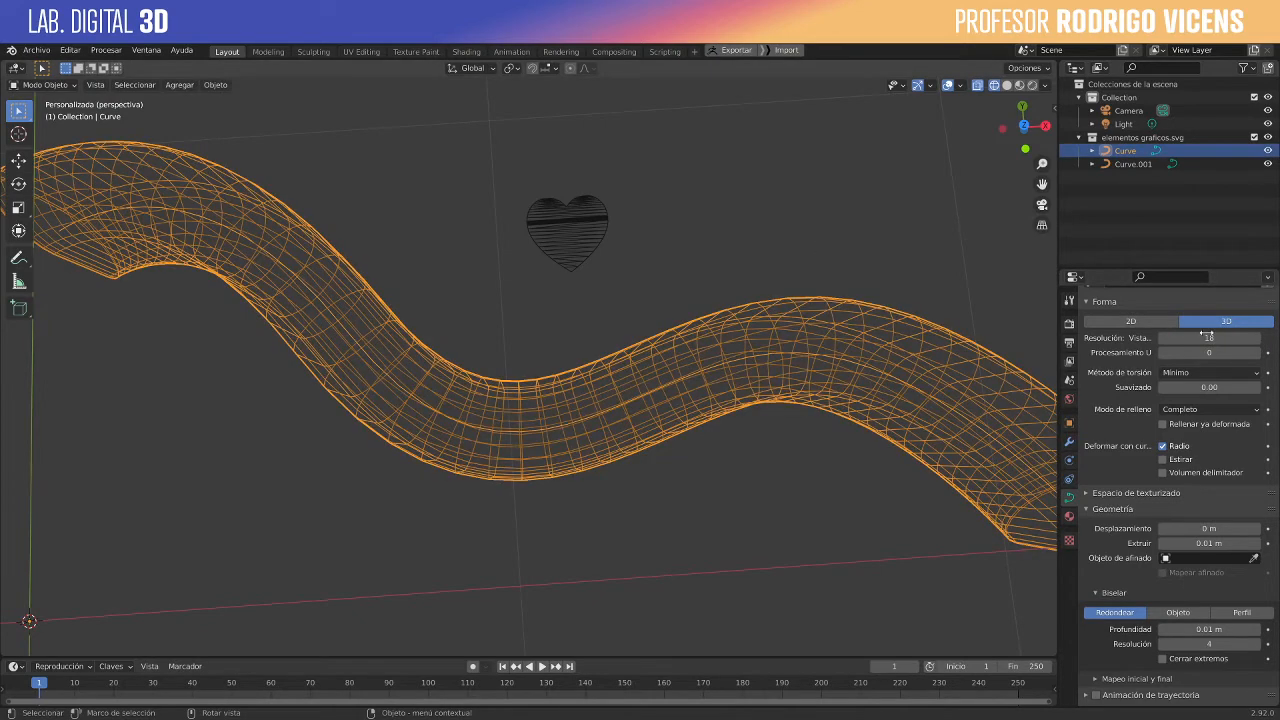
{"action": "left_click_drag", "start_coordinate": [1257, 338], "coordinate": [1276, 338]}
{"action": "mouse_move", "coordinate": [724, 326]}
{"action": "middle_mouse_down"}
{"action": "mouse_move", "coordinate": [633, 303]}
{"action": "mouse_move", "coordinate": [660, 271]}
{"action": "middle_mouse_up"}
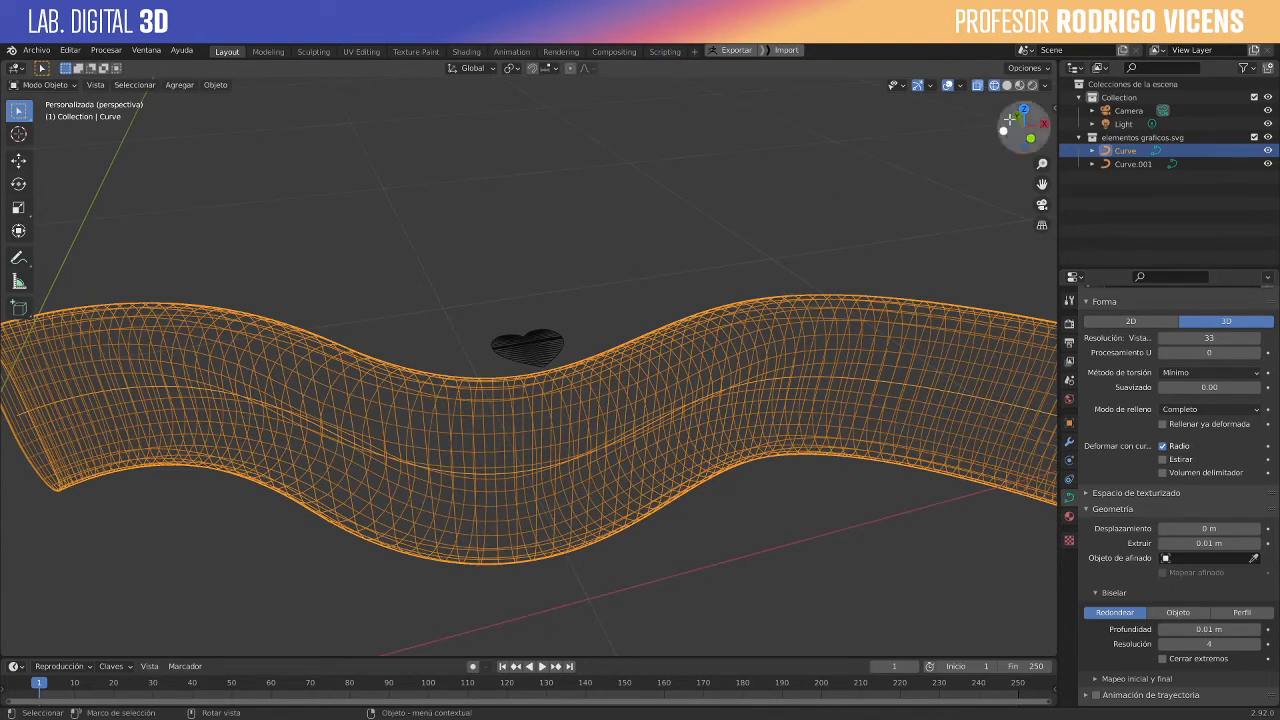
- Switch the viewport from wireframe to rendered shading and view the blue tube from above
{"action": "left_click", "coordinate": [1007, 85]}
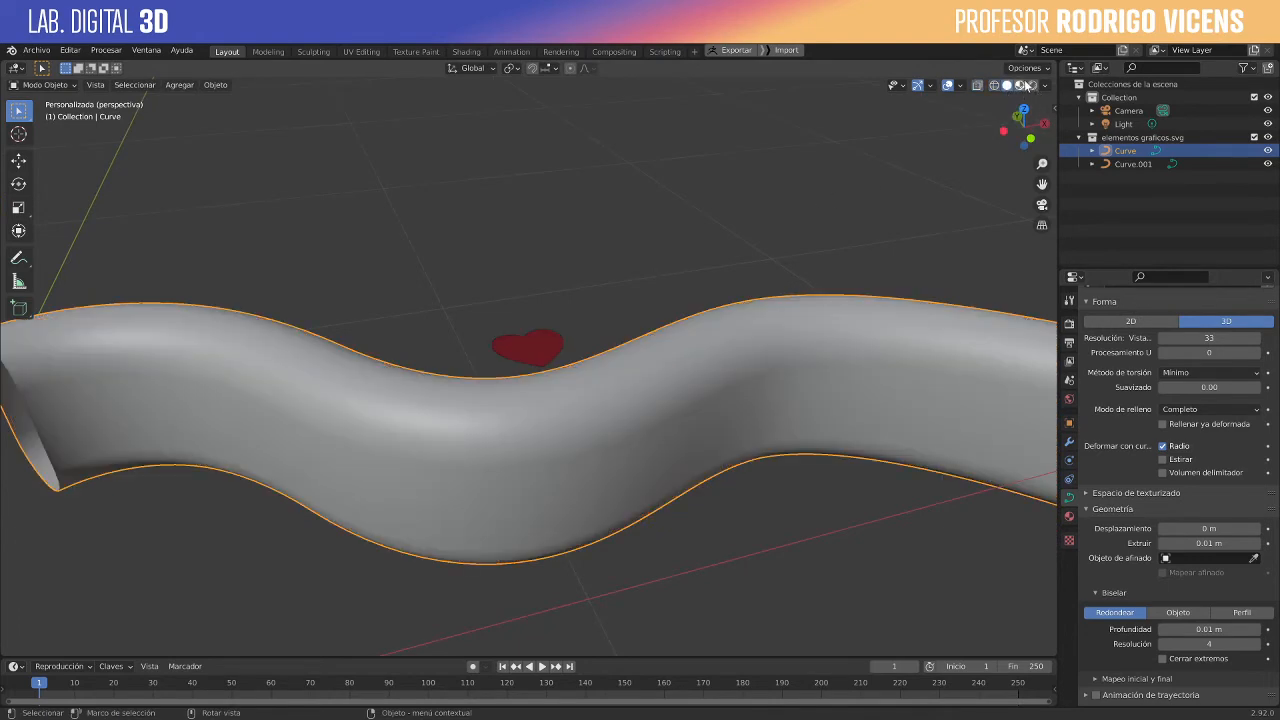
{"action": "left_click", "coordinate": [1033, 85]}
{"action": "middle_click_drag", "start_coordinate": [759, 249], "coordinate": [706, 389]}
{"action": "scroll", "coordinate": [760, 360], "scroll_direction": "down", "scroll_amount": 3}
{"action": "scroll", "coordinate": [707, 385], "scroll_direction": "up", "scroll_amount": 2}
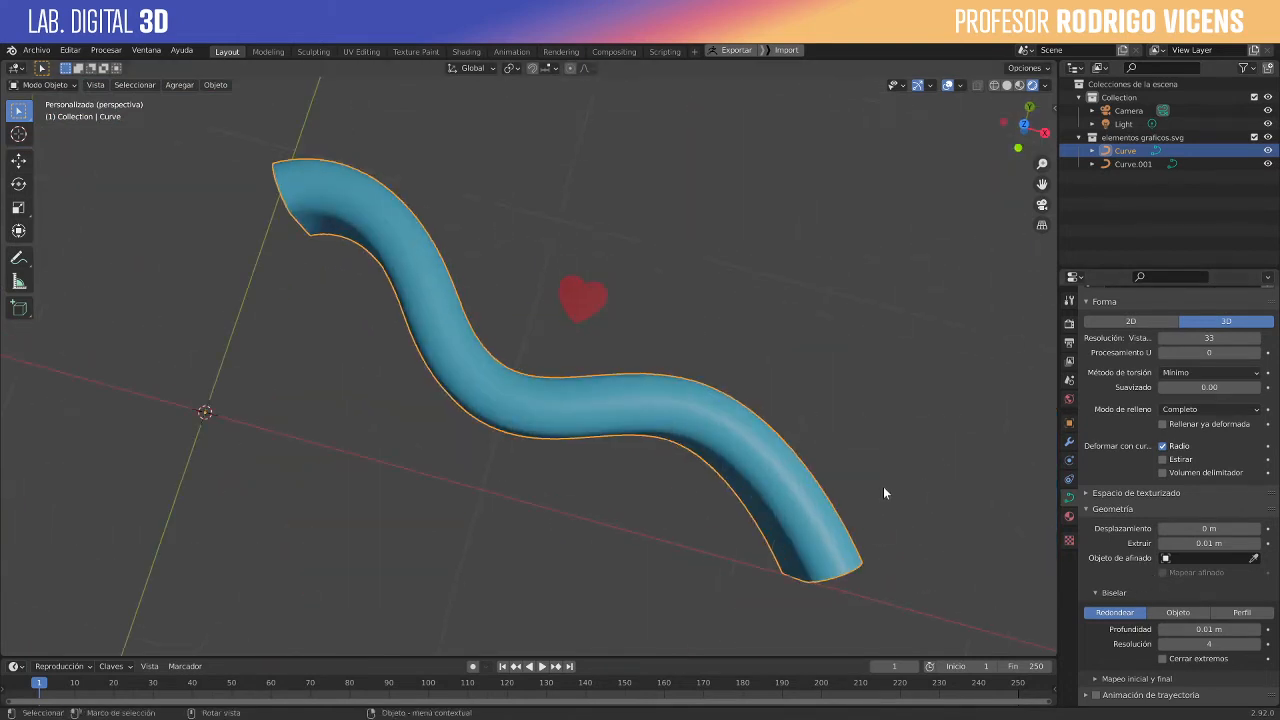
{"action": "middle_click_drag", "start_coordinate": [666, 240], "coordinate": [618, 146], "text": "shift"}
- Try beveling the wavy curve with the heart as its bevel object
{"action": "left_click", "coordinate": [1162, 612]}
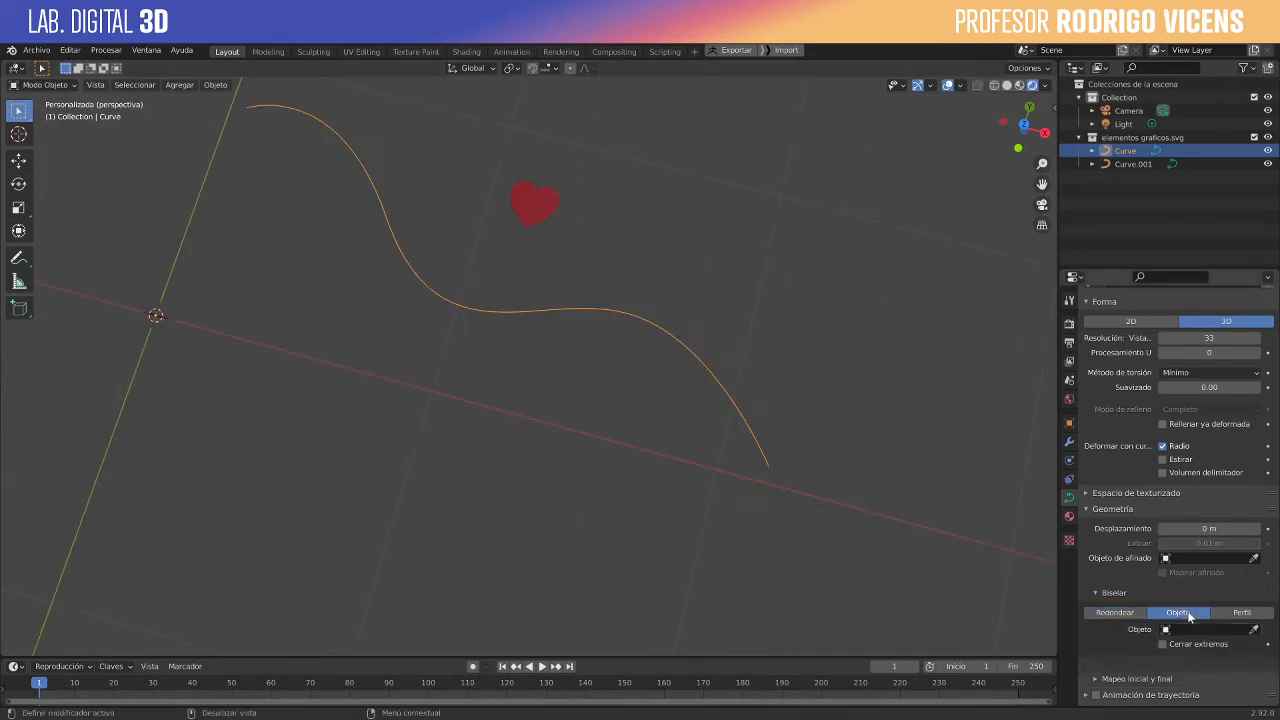
{"action": "left_click", "coordinate": [1254, 629]}
{"action": "left_click", "coordinate": [532, 194]}
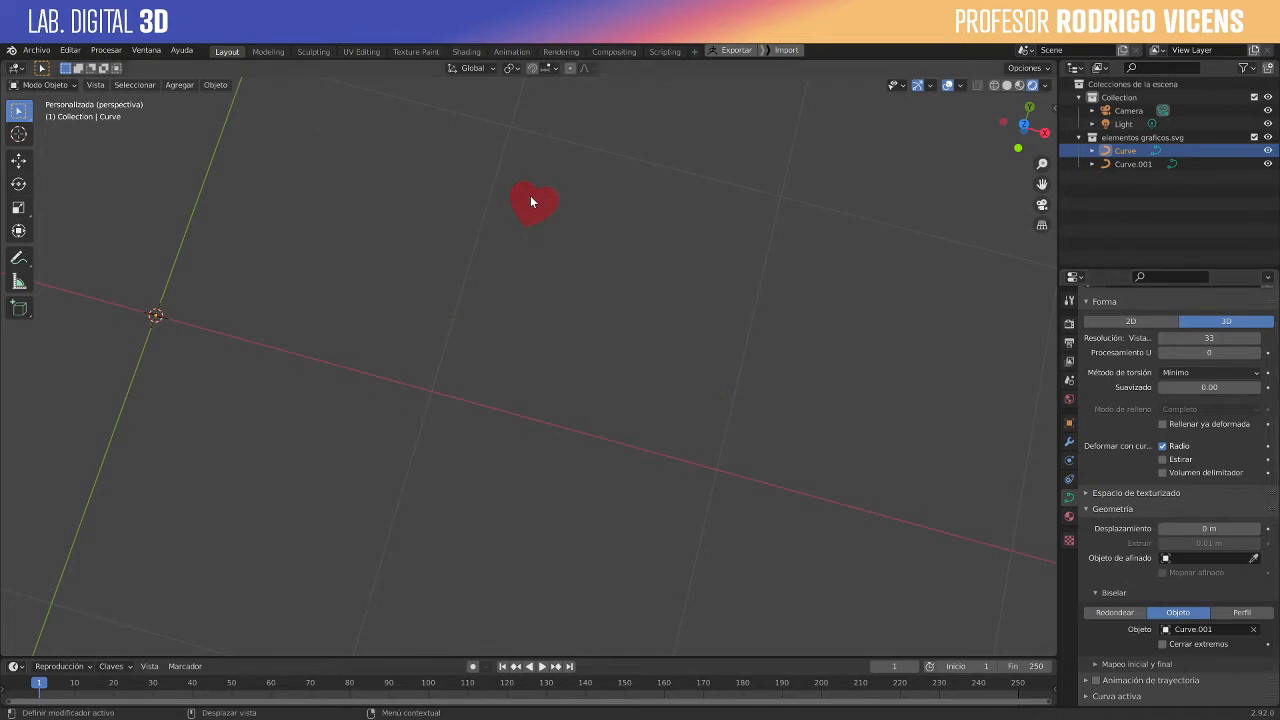
{"action": "middle_click_drag", "start_coordinate": [736, 358], "coordinate": [855, 422]}
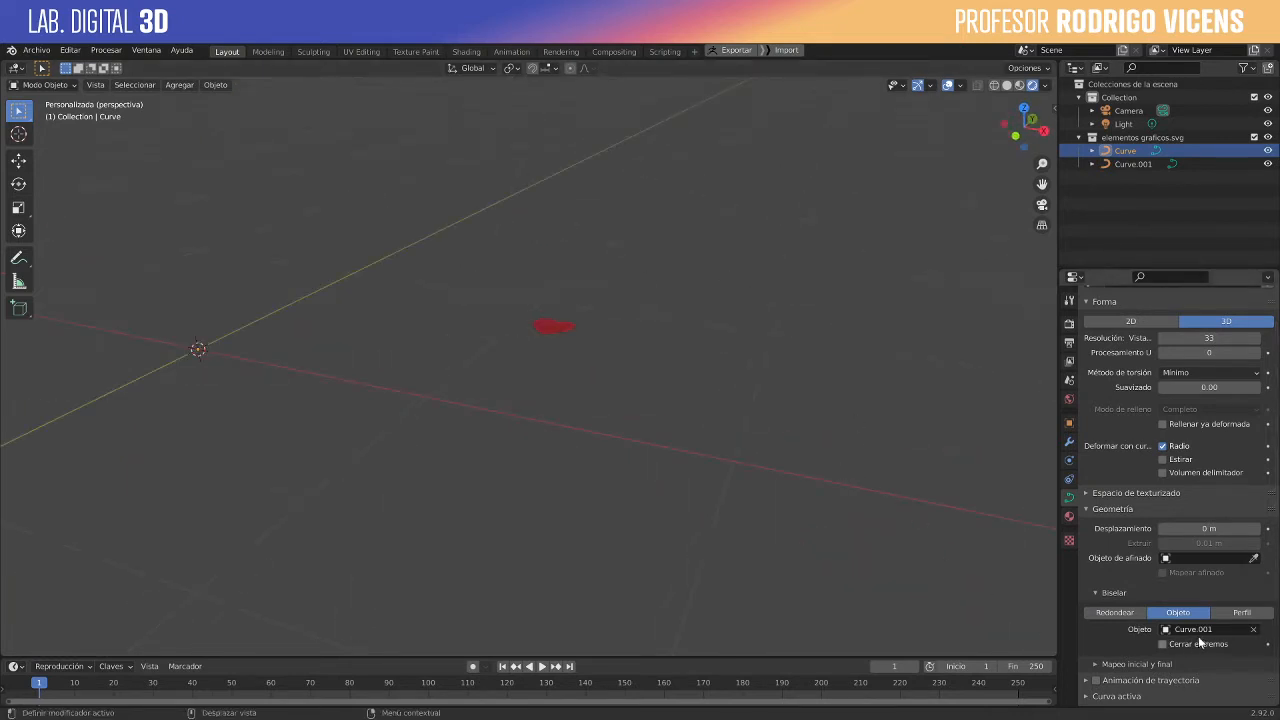
- Try the Profile bevel mode on the wavy curve and view the resulting cross-section from several angles
{"action": "left_click", "coordinate": [1245, 613]}
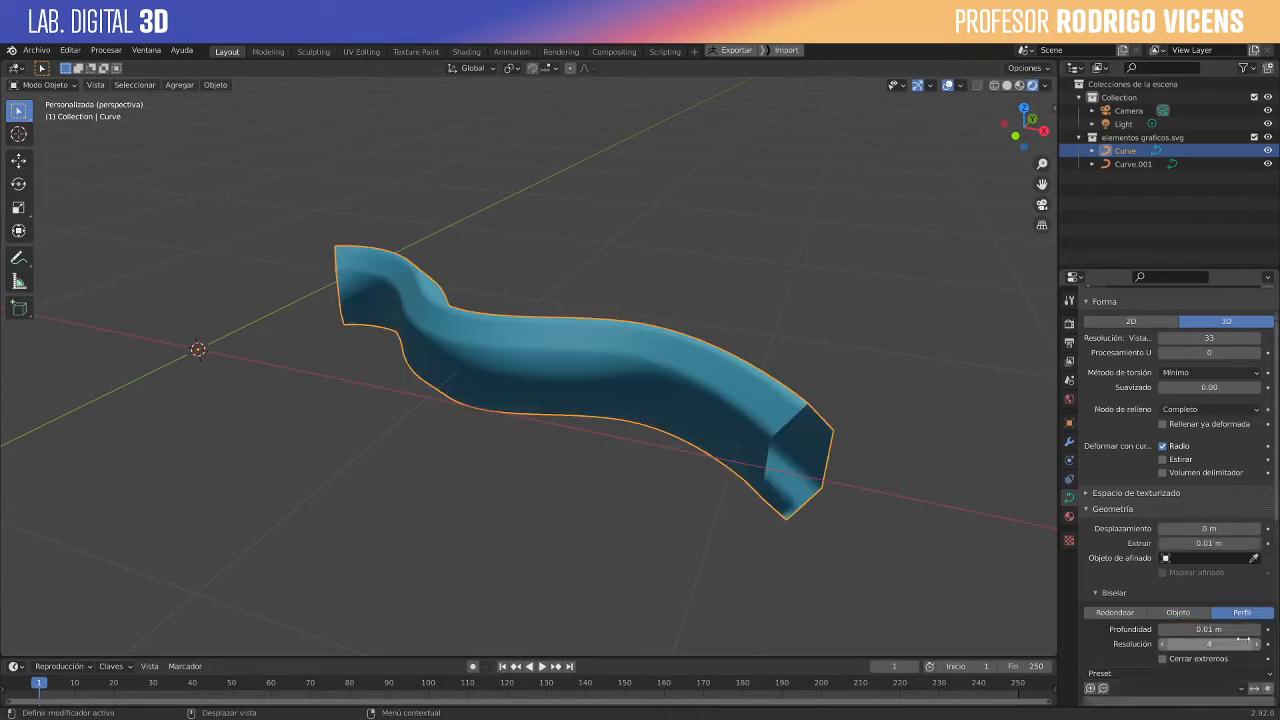
{"action": "middle_click_drag", "start_coordinate": [893, 453], "coordinate": [872, 443]}
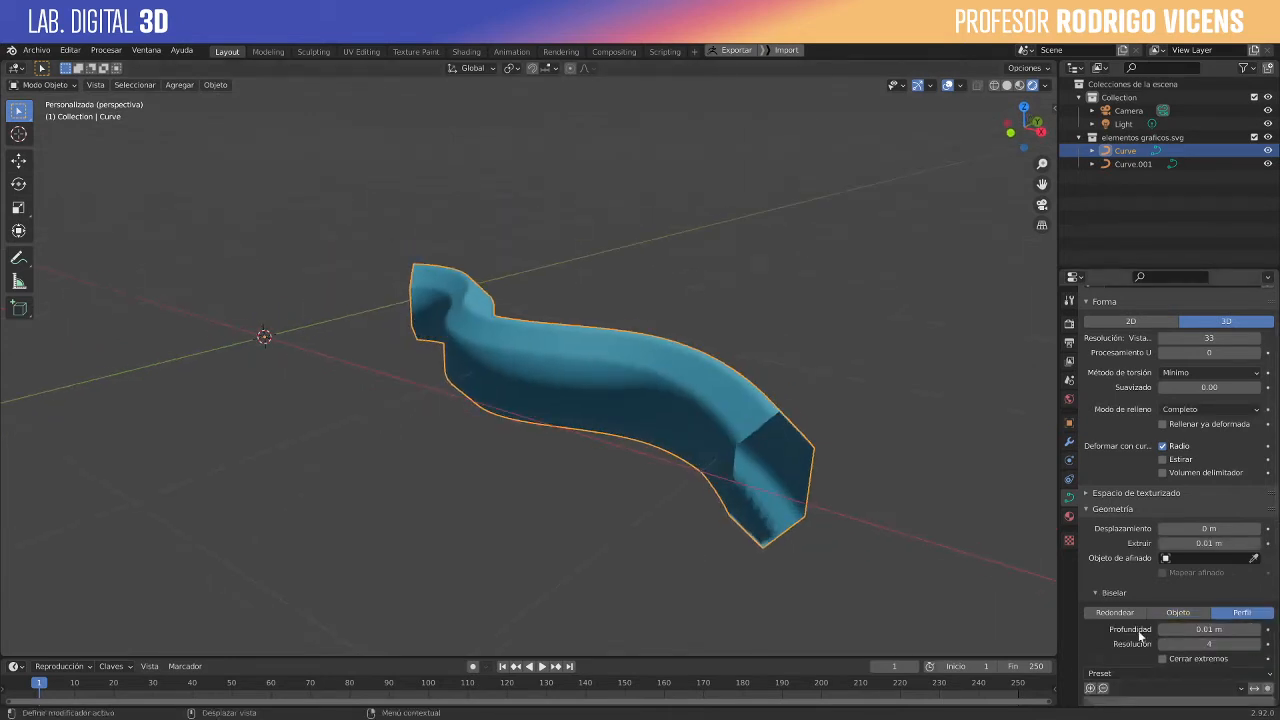
{"action": "scroll", "coordinate": [960, 571], "scroll_direction": "down", "scroll_amount": 2}
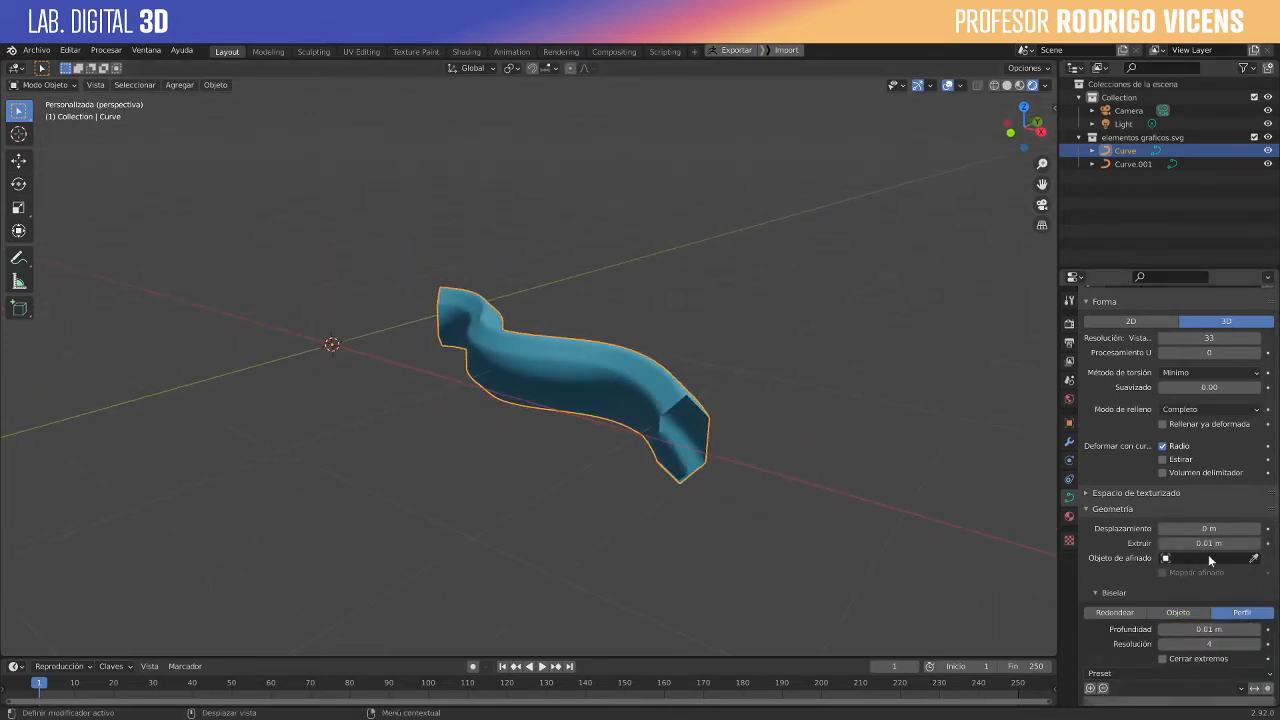
{"action": "middle_click_drag", "start_coordinate": [466, 363], "coordinate": [505, 412]}
- Assign the heart as the wavy curve's taper object, set the bevel back to Round, and leave the wavy curve selected
{"action": "left_click", "coordinate": [1253, 558]}
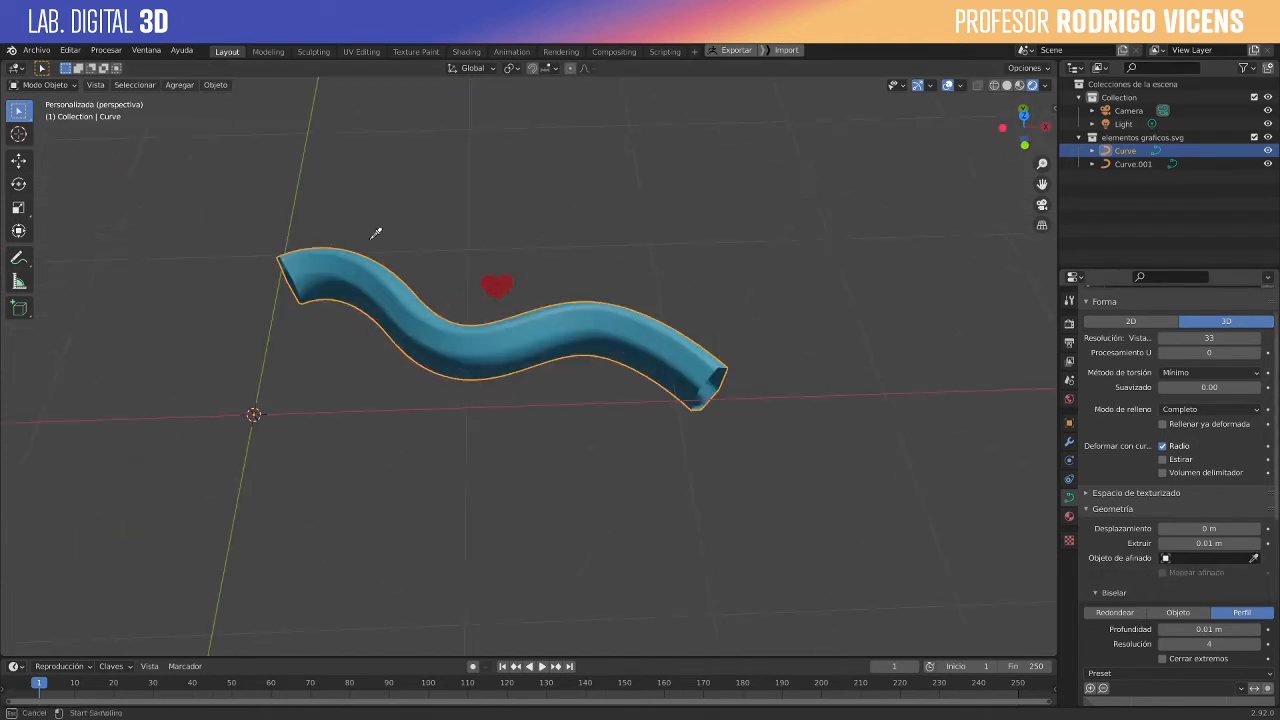
{"action": "left_click", "coordinate": [495, 285]}
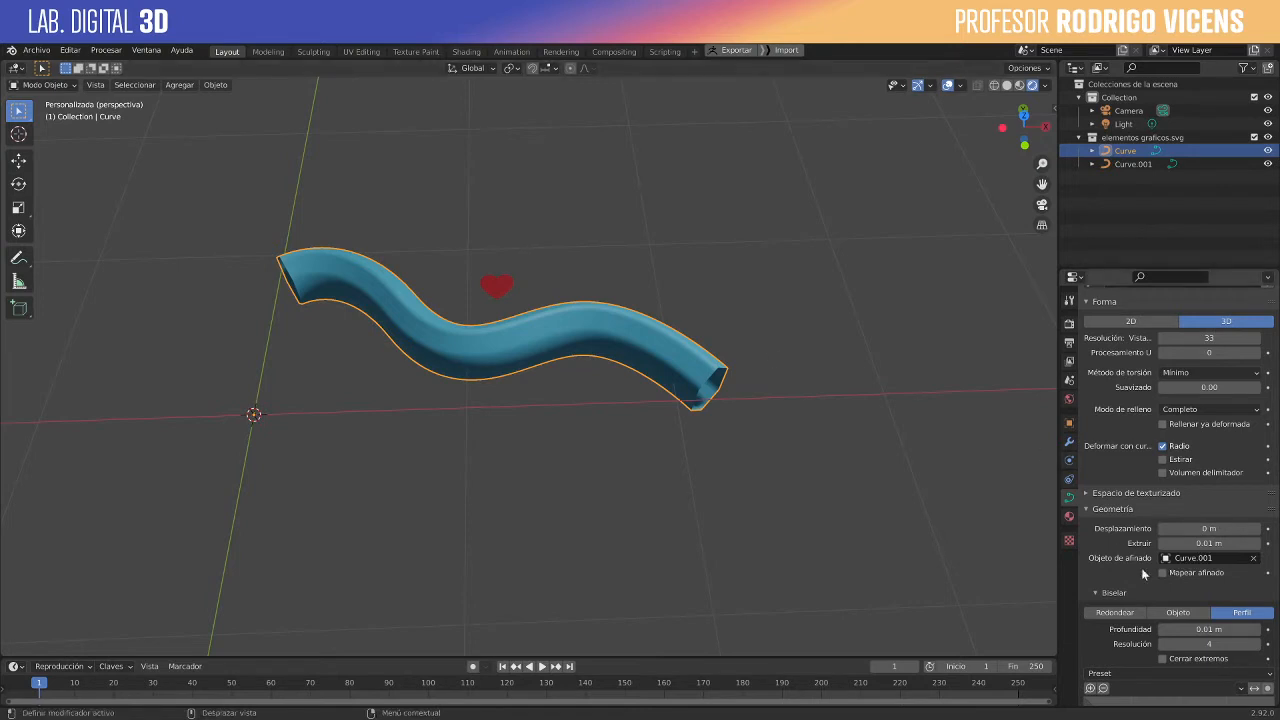
{"action": "left_click", "coordinate": [1180, 613]}
{"action": "left_click", "coordinate": [1115, 612]}
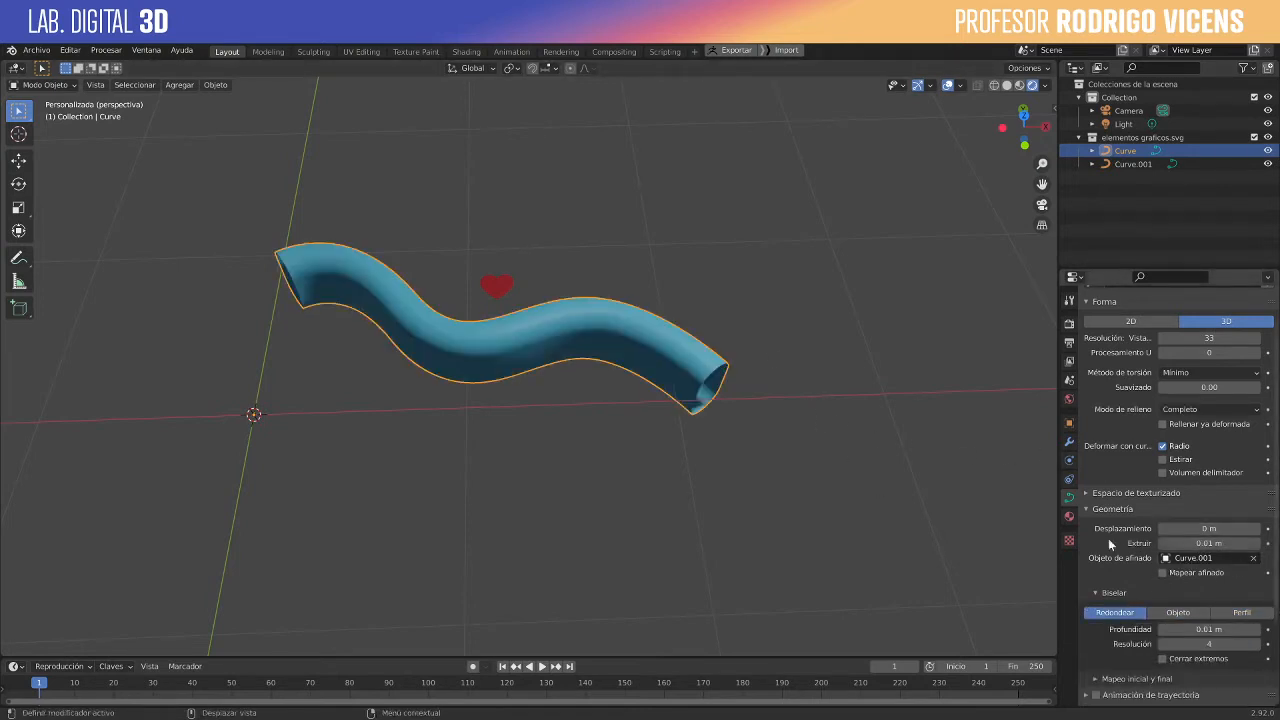
{"action": "left_click", "coordinate": [500, 287]}
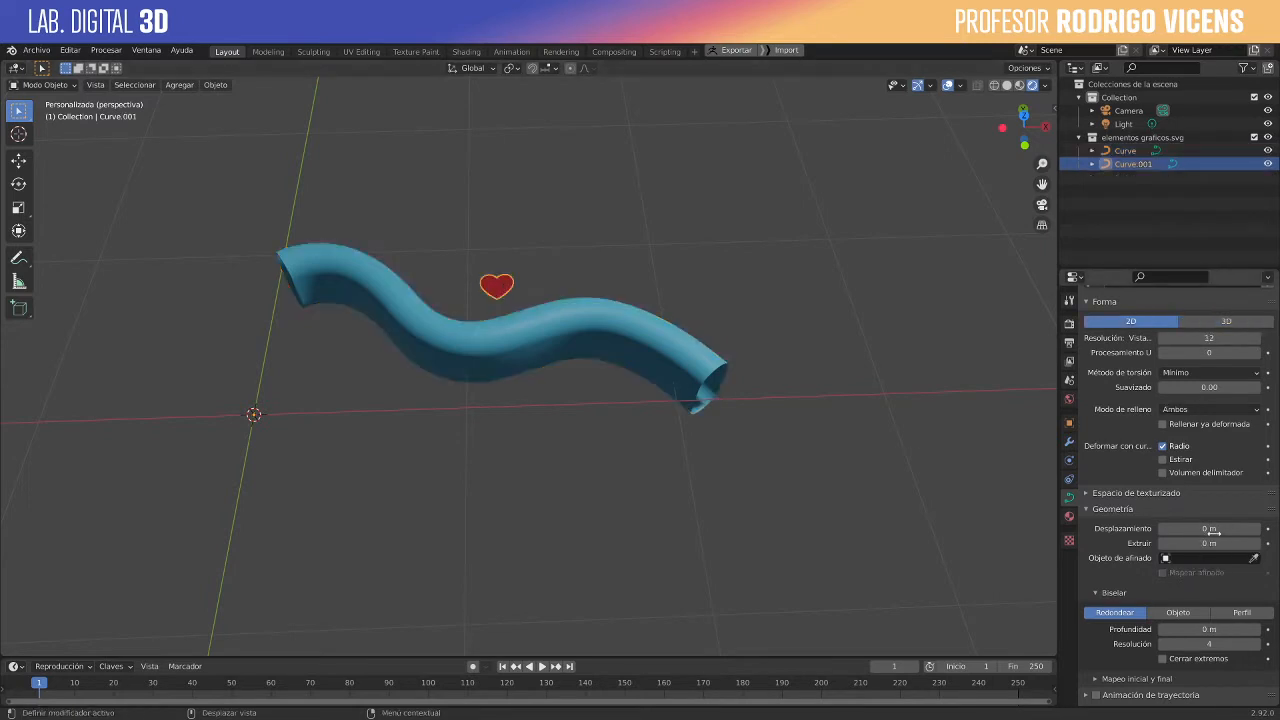
{"action": "left_click", "coordinate": [550, 341]}
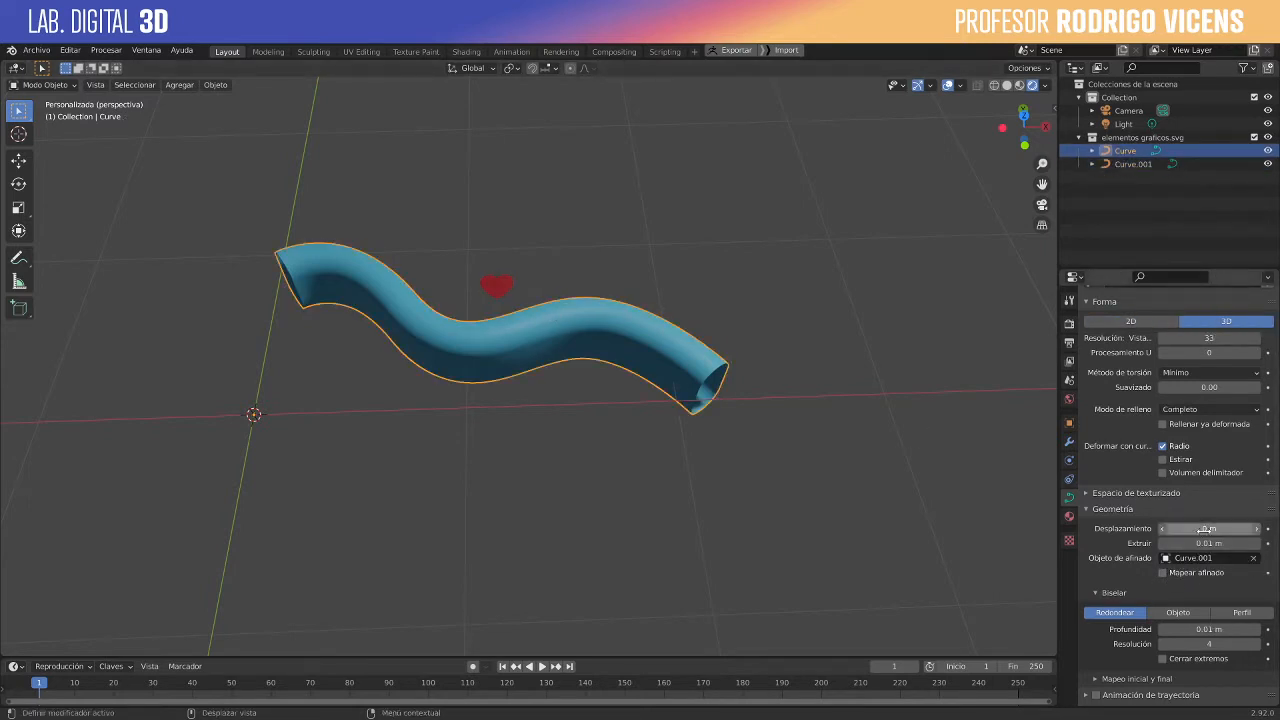
- Rotate the heart 90° about the global X axis
{"action": "scroll", "coordinate": [1274, 538], "scroll_direction": "down", "scroll_amount": 3}
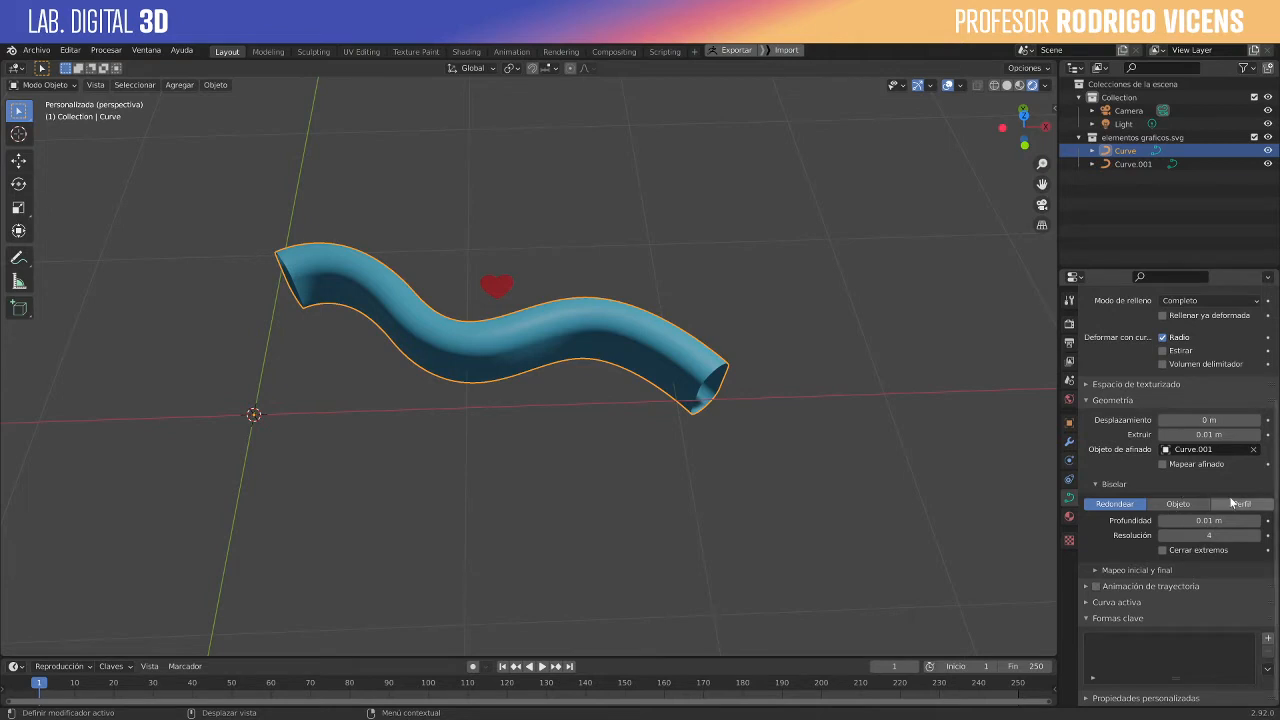
{"action": "left_click", "coordinate": [500, 287]}
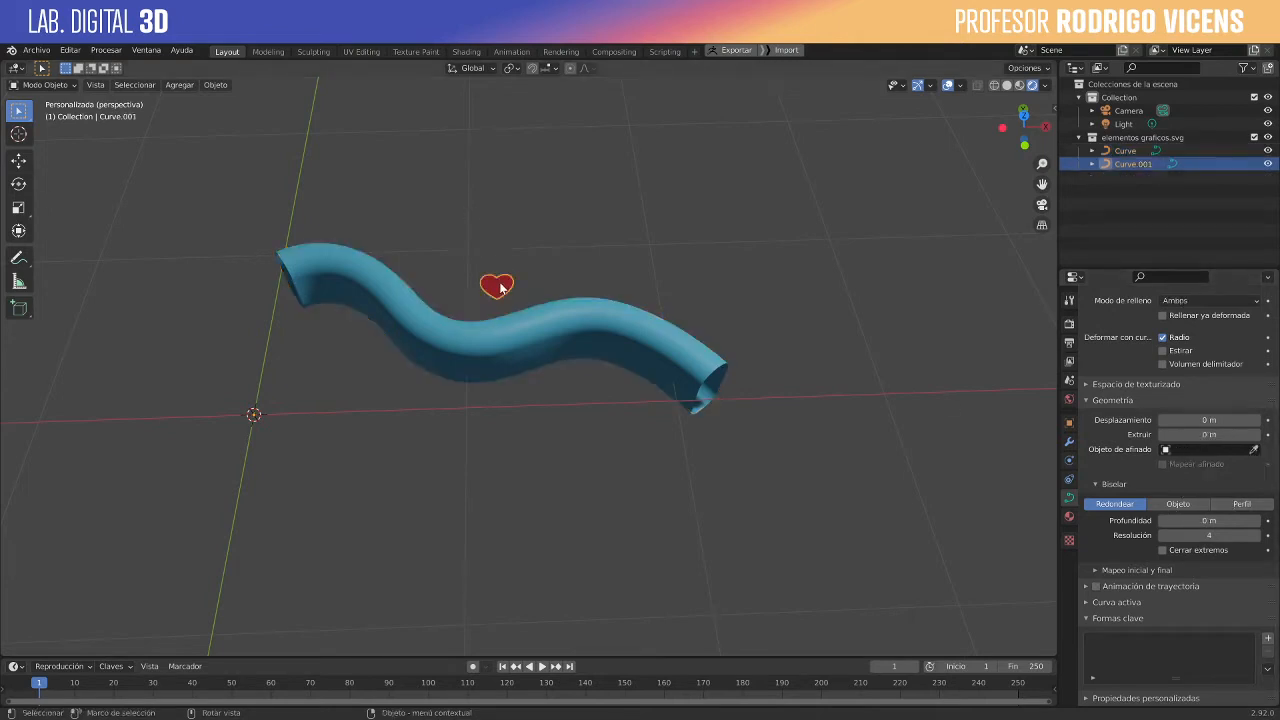
{"action": "key", "text": "r"}
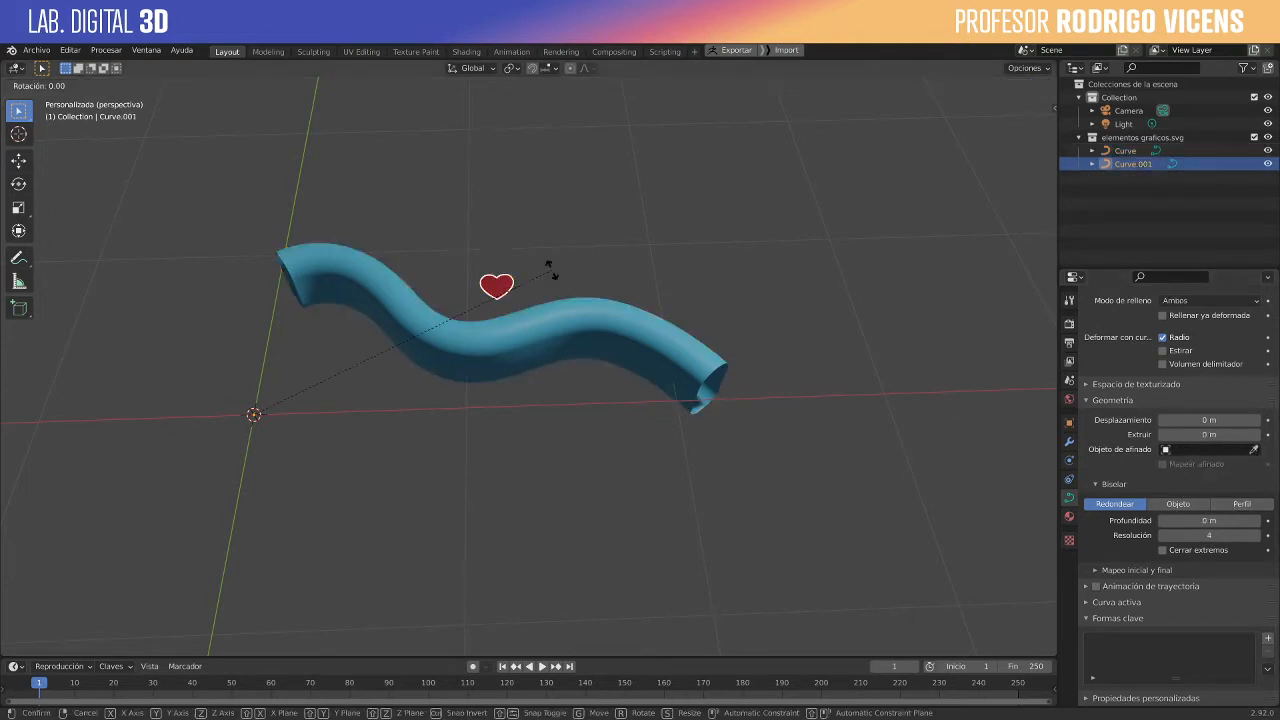
{"action": "type", "text": "x"}
{"action": "type", "text": "90"}
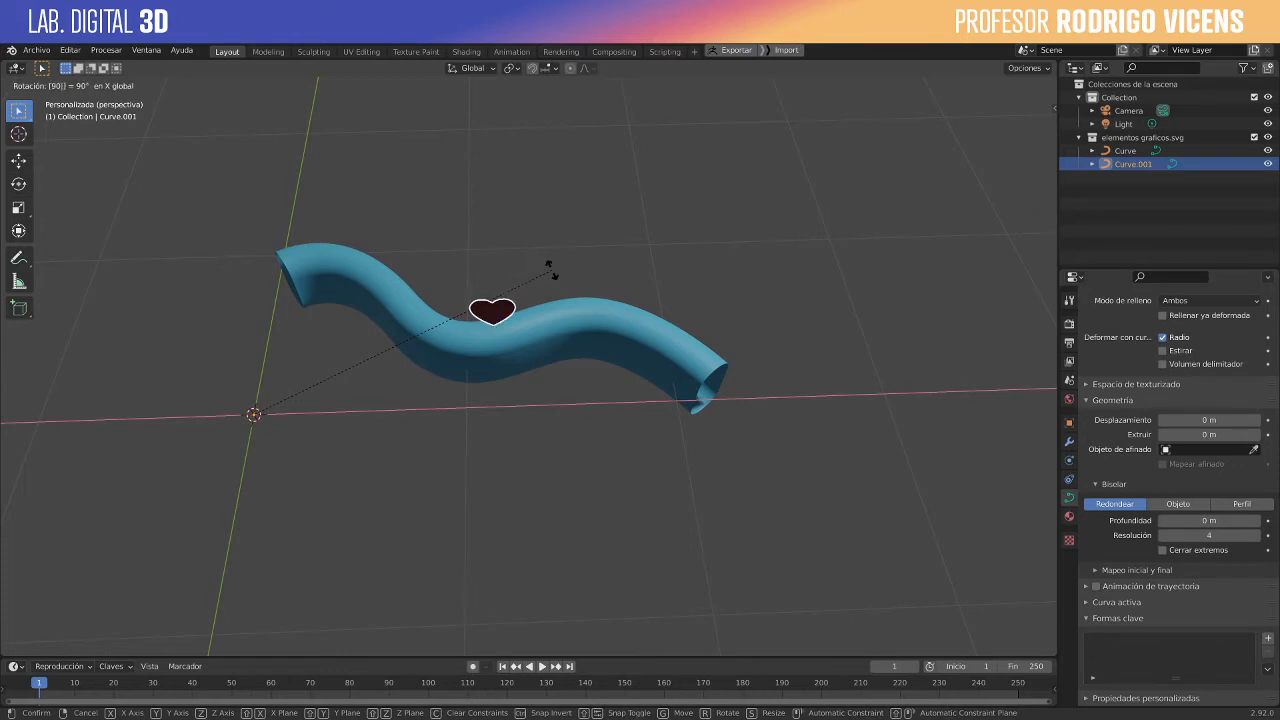
{"action": "key", "text": "Return"}
{"action": "middle_click_drag", "start_coordinate": [348, 478], "coordinate": [1167, 478]}
- Clear the wavy curve's taper object and reassign the rotated heart as its taper object
{"action": "left_click", "coordinate": [713, 432]}
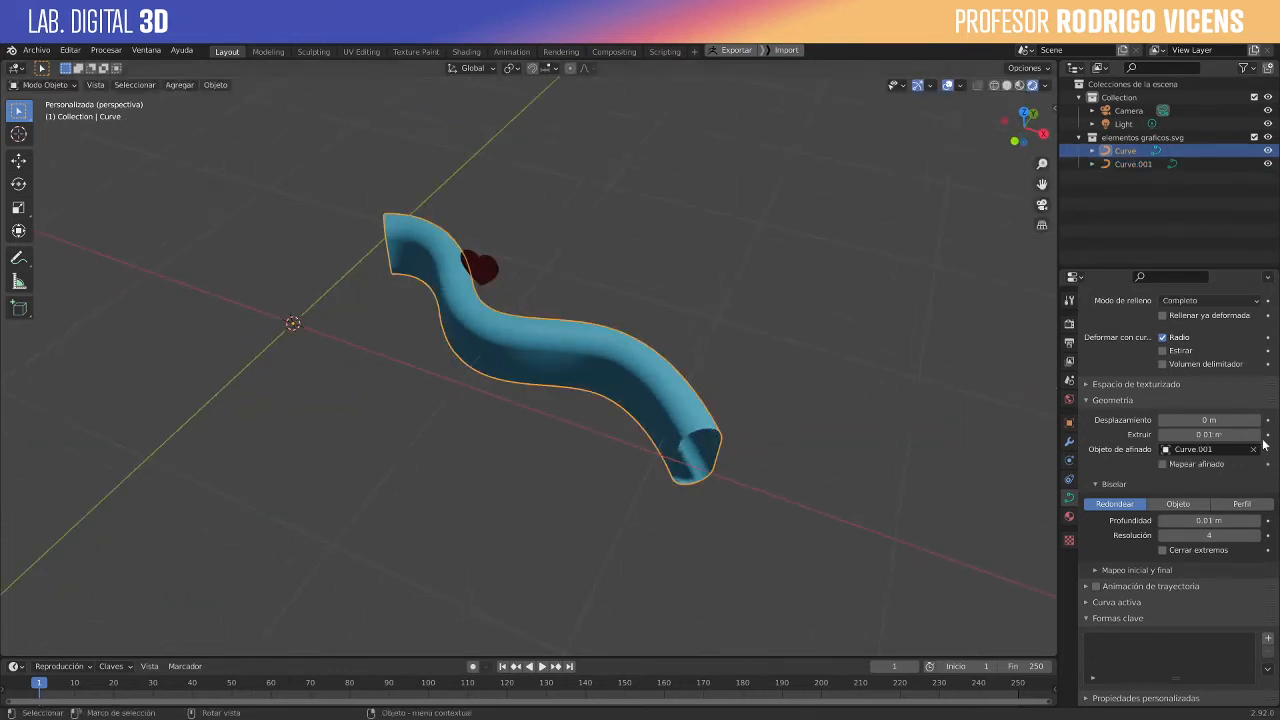
{"action": "left_click", "coordinate": [1238, 449]}
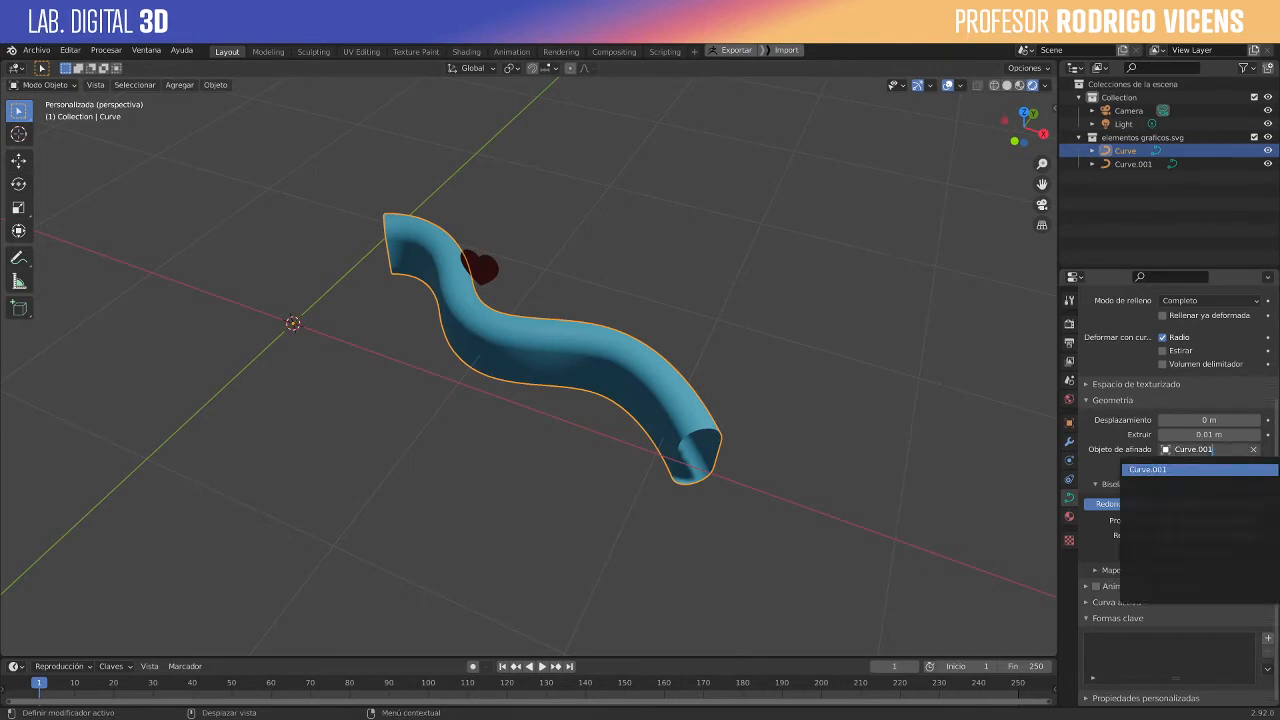
{"action": "left_click", "coordinate": [1259, 467]}
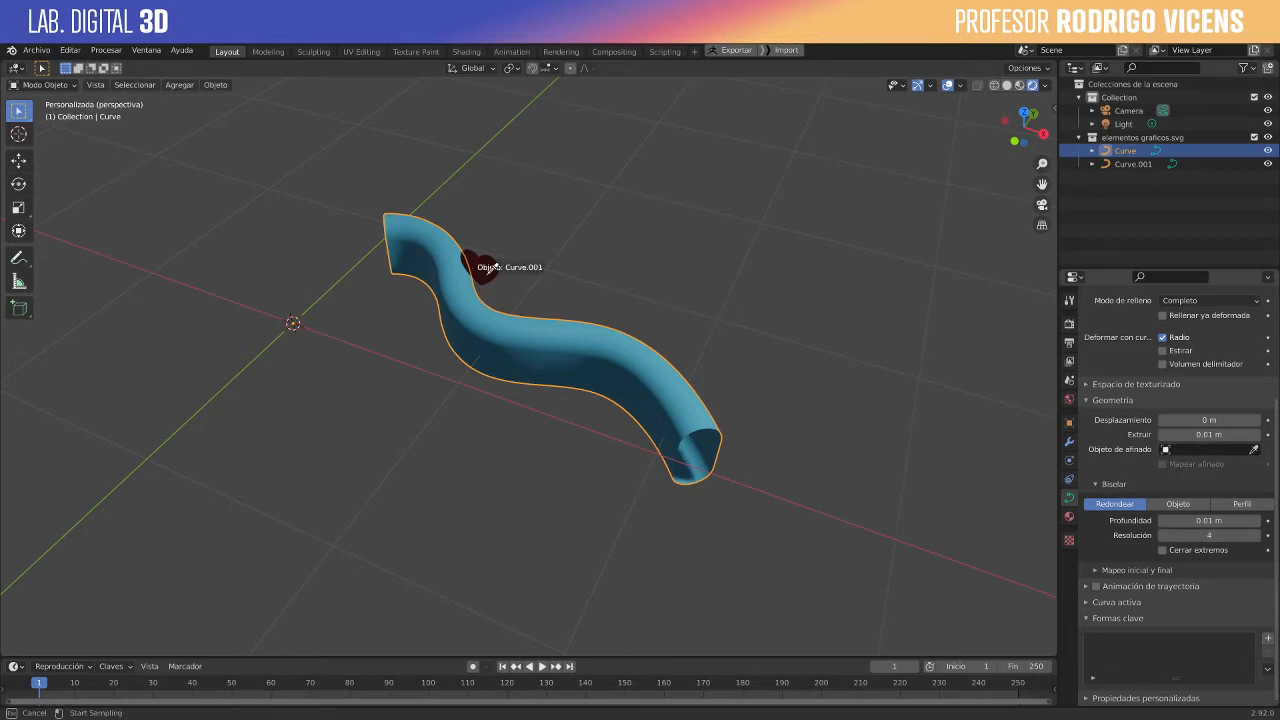
{"action": "middle_click_drag", "start_coordinate": [489, 270], "coordinate": [1210, 596]}
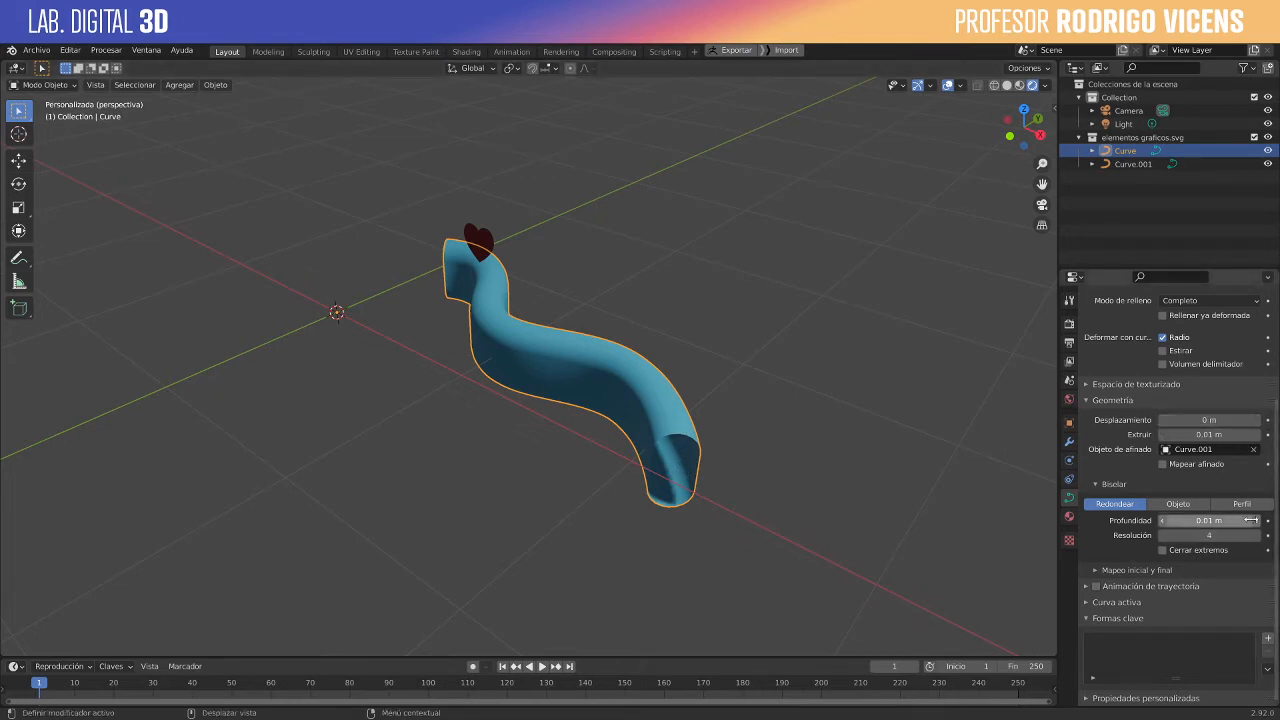
- Set the wavy curve's bevel depth to 0 m and switch its bevel to Object mode with the heart as bevel object
{"action": "left_click_drag", "start_coordinate": [1248, 520], "coordinate": [1215, 520]}
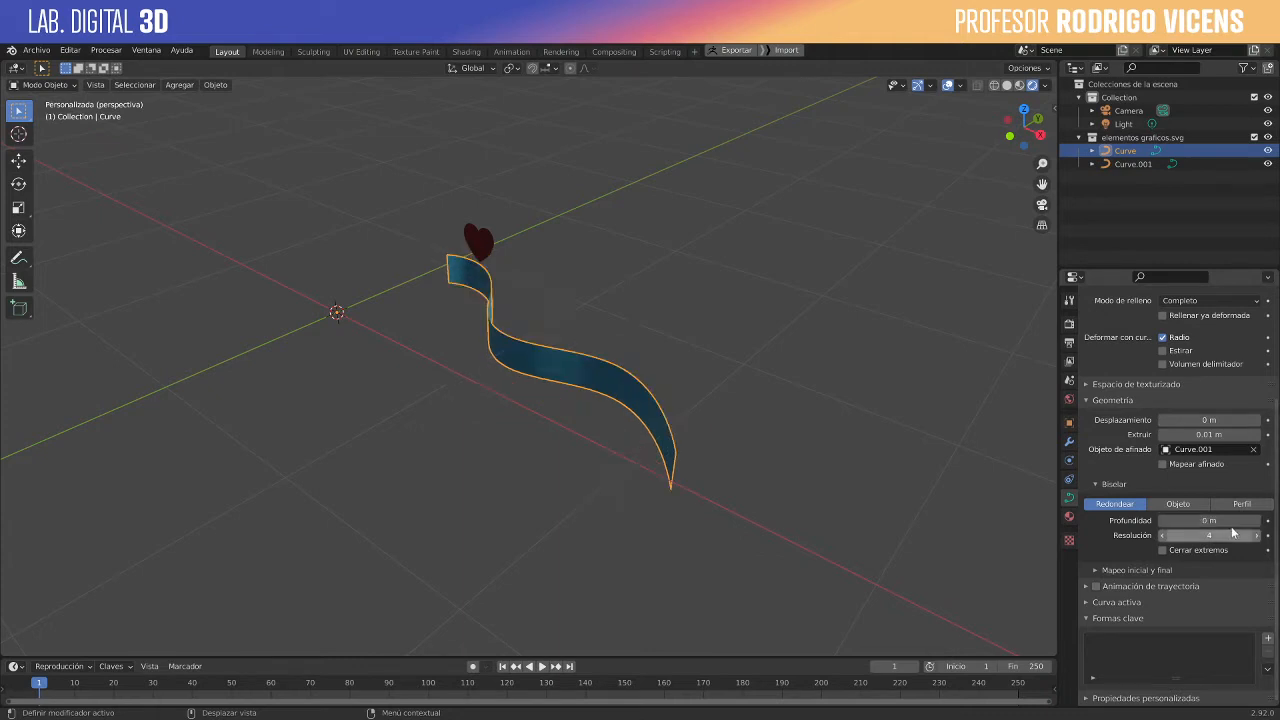
{"action": "left_click", "coordinate": [1178, 504]}
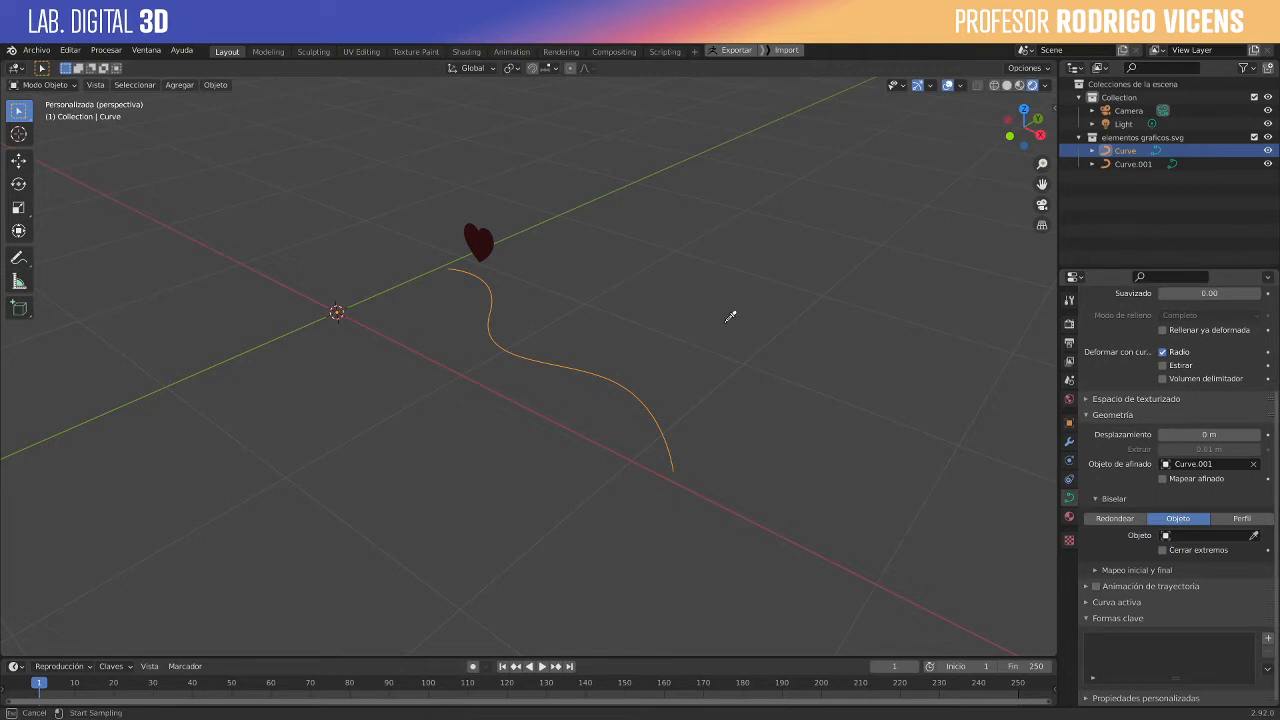
{"action": "left_click", "coordinate": [485, 242]}
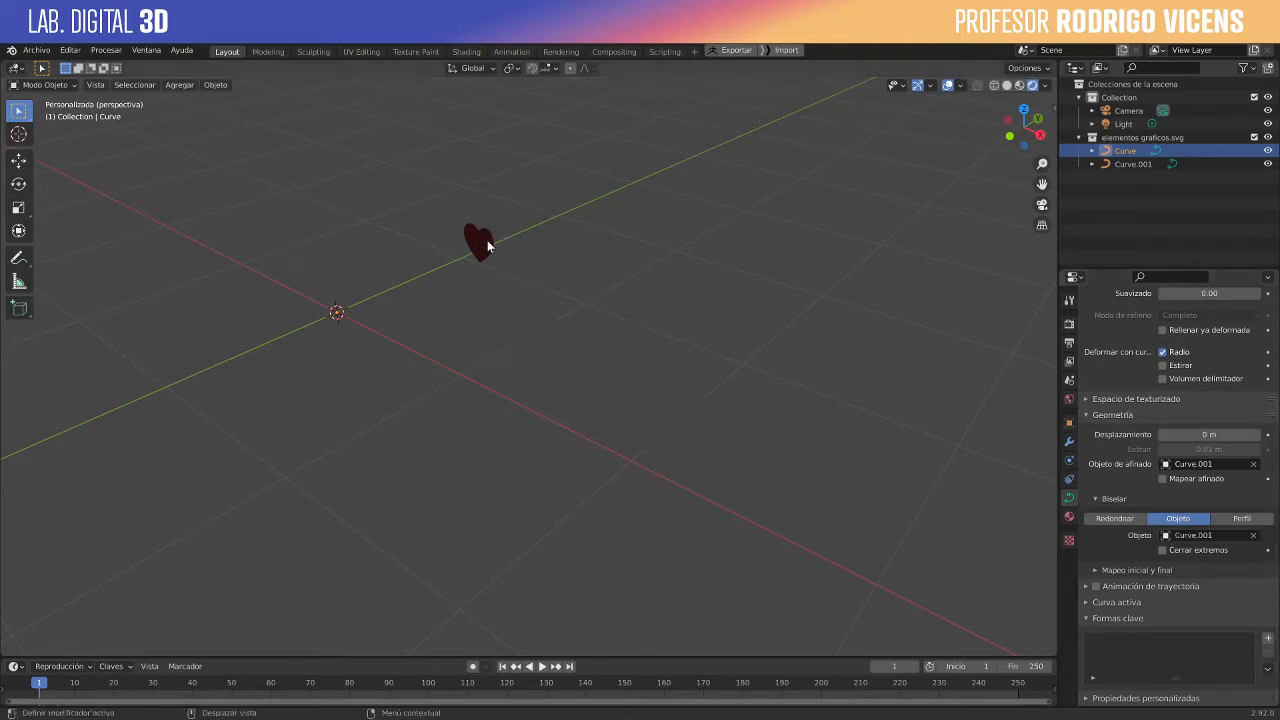
- Select the small heart and set its origin to its geometry
{"action": "left_click", "coordinate": [697, 345]}
{"action": "middle_click_drag", "start_coordinate": [697, 345], "coordinate": [455, 379]}
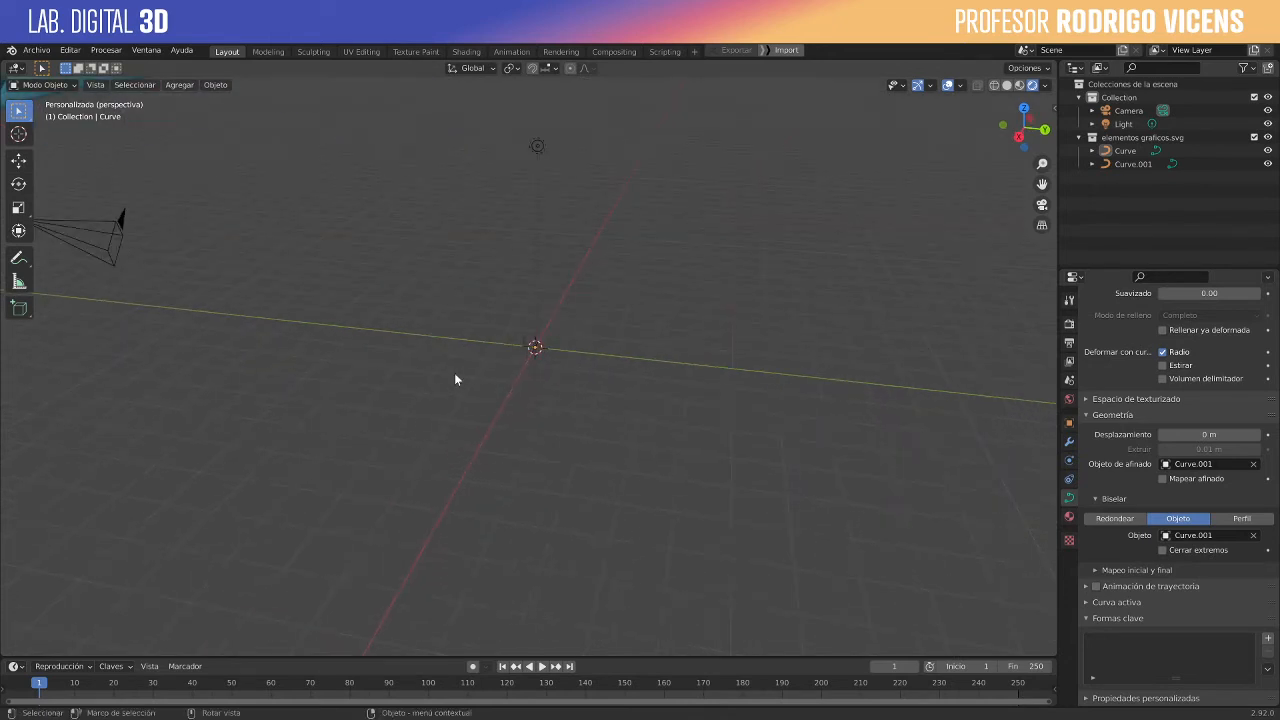
{"action": "middle_click_drag", "start_coordinate": [606, 365], "coordinate": [737, 326]}
{"action": "mouse_move", "coordinate": [549, 355]}
{"action": "middle_mouse_down"}
{"action": "mouse_move", "coordinate": [377, 364]}
{"action": "mouse_move", "coordinate": [555, 365]}
{"action": "mouse_move", "coordinate": [540, 335]}
{"action": "mouse_move", "coordinate": [558, 344]}
{"action": "middle_mouse_up"}
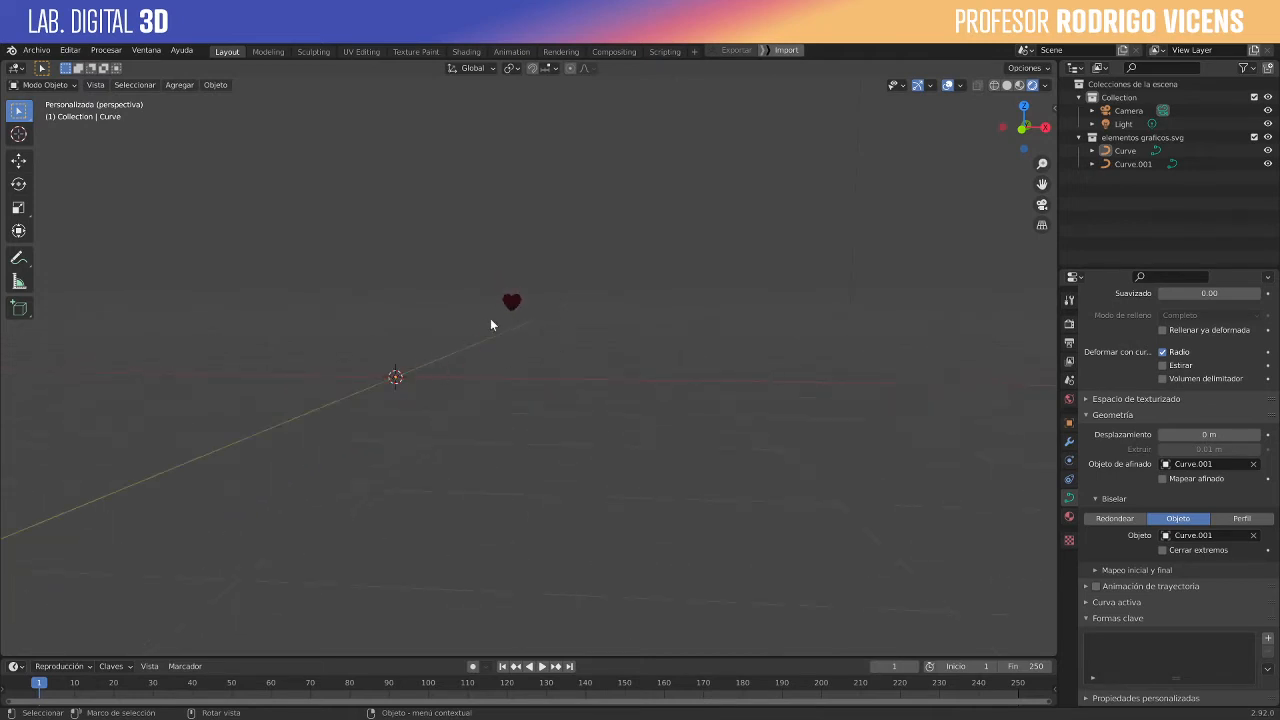
{"action": "left_click", "coordinate": [512, 302]}
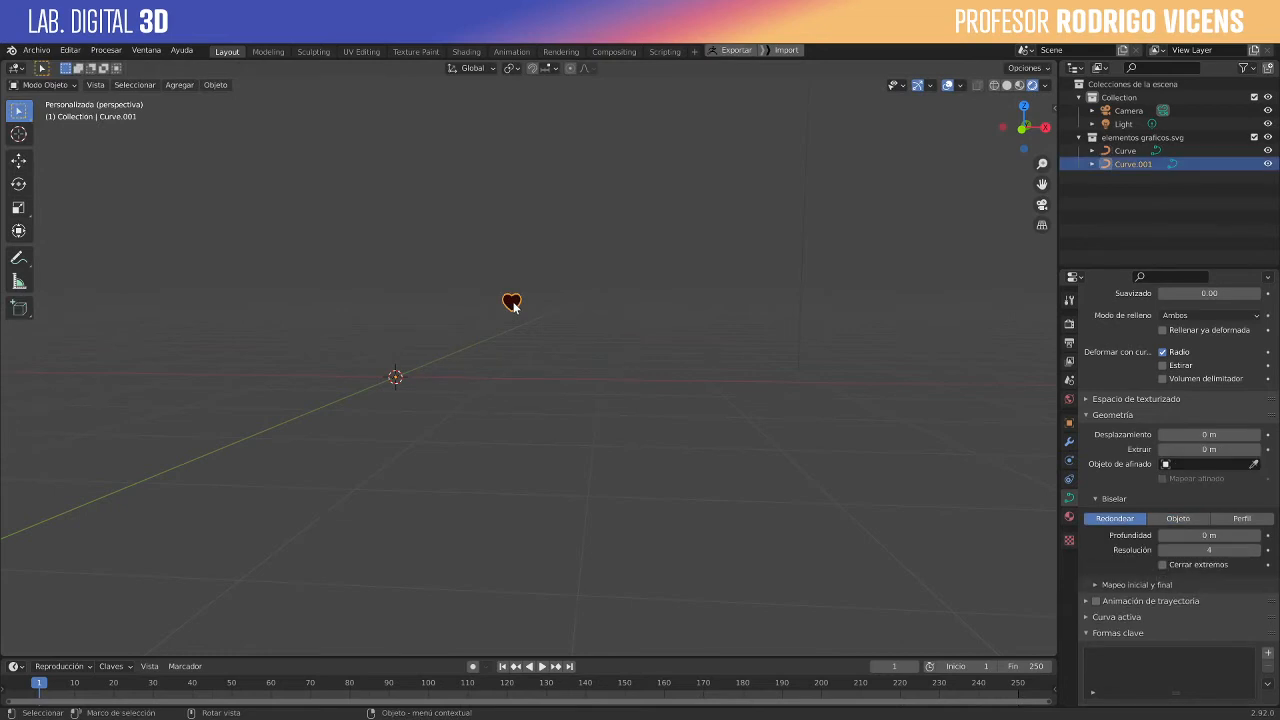
{"action": "left_click", "coordinate": [216, 86]}
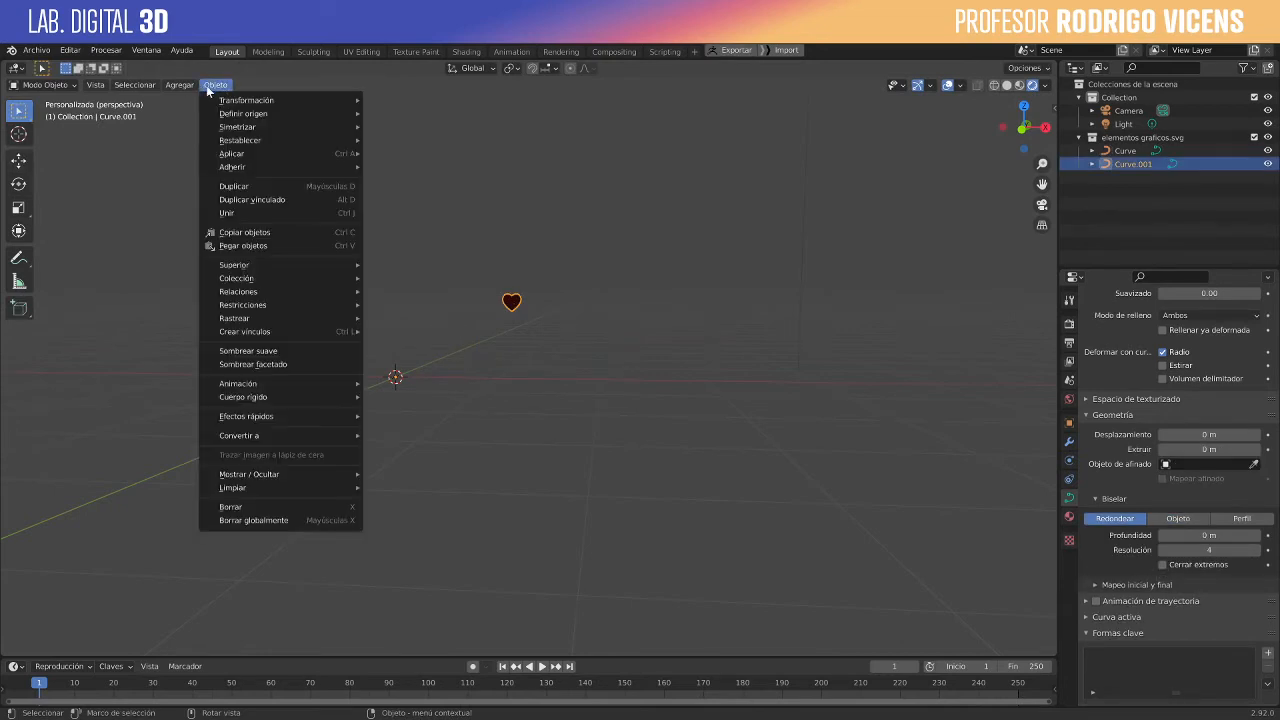
{"action": "mouse_move", "coordinate": [265, 113]}
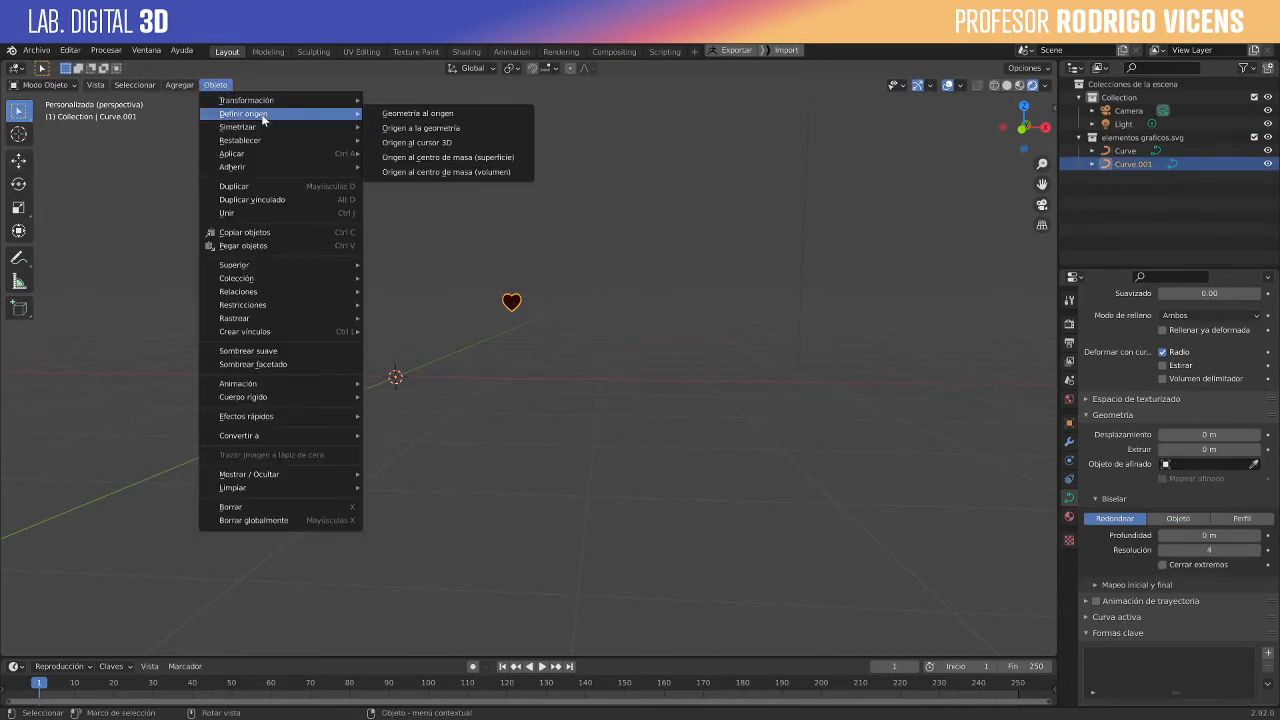
{"action": "left_click", "coordinate": [449, 127]}
{"action": "middle_click_drag", "start_coordinate": [735, 322], "coordinate": [545, 378]}
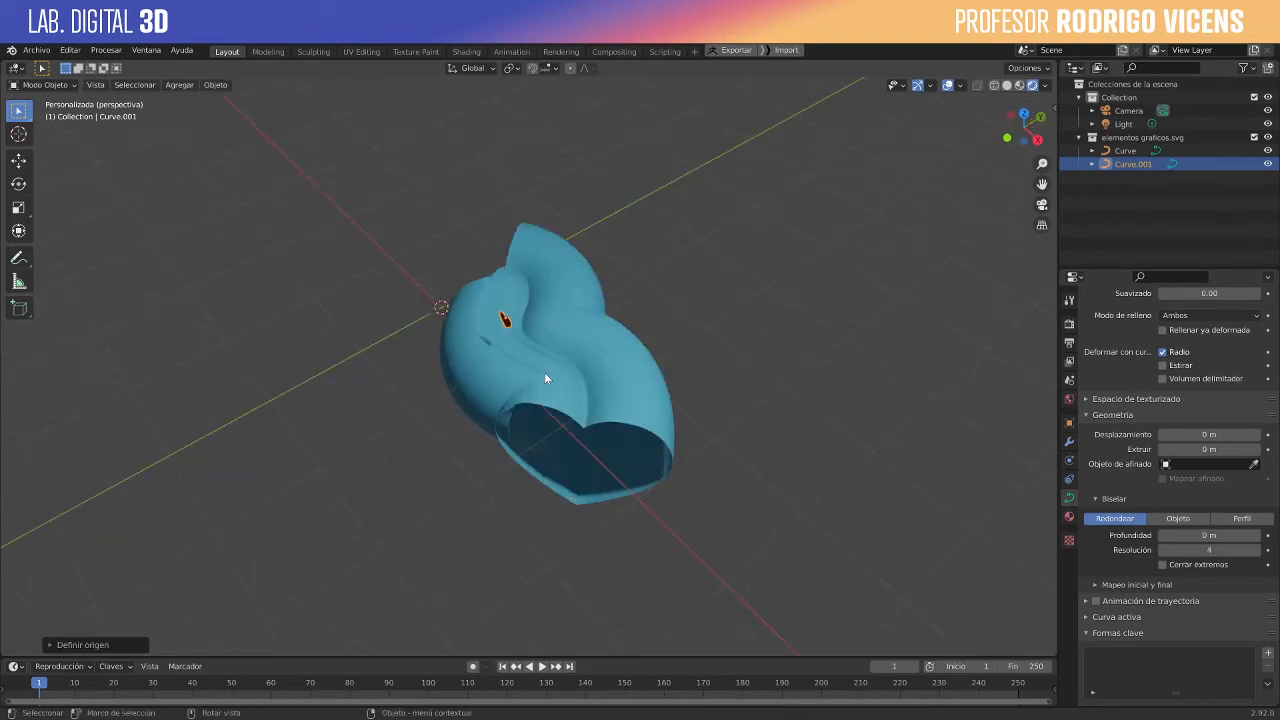
- Scale all of the heart's points down to about 0.06 in Edit Mode to thin the tube, and return to Object Mode
{"action": "scroll", "coordinate": [579, 368], "scroll_direction": "up", "scroll_amount": 5}
{"action": "scroll", "coordinate": [594, 357], "scroll_direction": "down", "scroll_amount": 4}
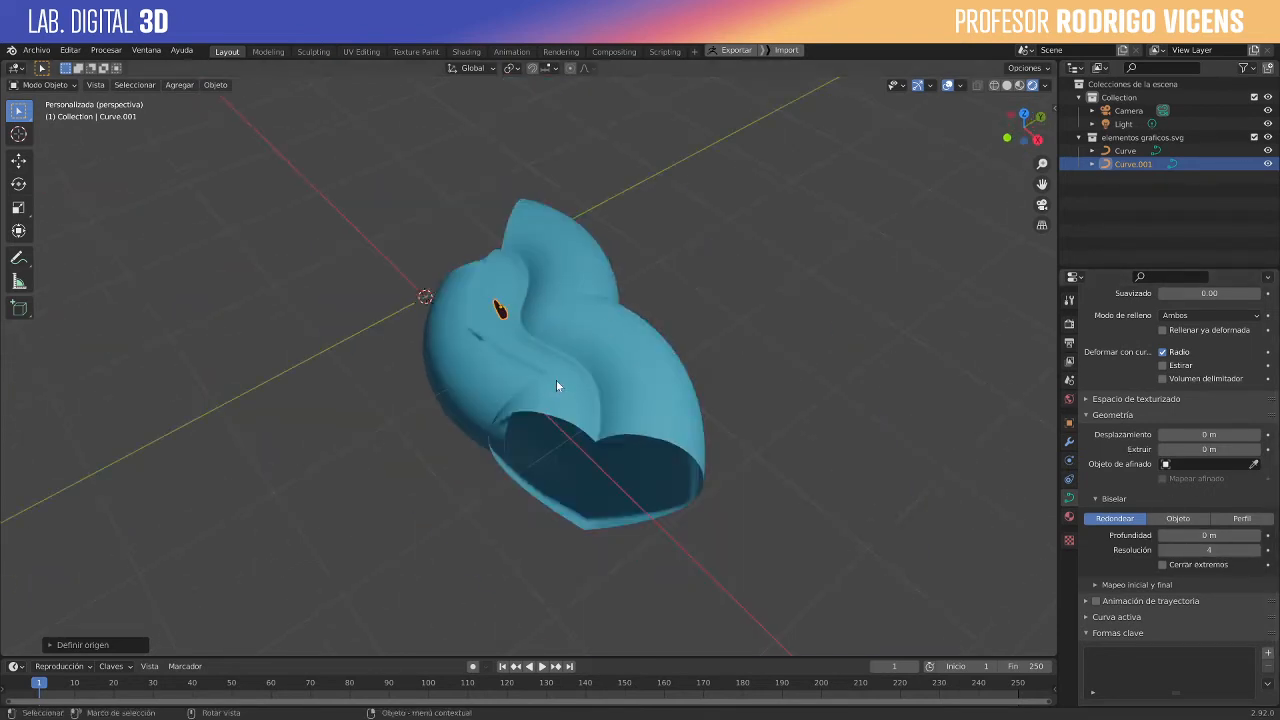
{"action": "scroll", "coordinate": [556, 384], "scroll_direction": "up", "scroll_amount": 2}
{"action": "scroll", "coordinate": [536, 315], "scroll_direction": "down", "scroll_amount": 2}
{"action": "key", "text": "Tab"}
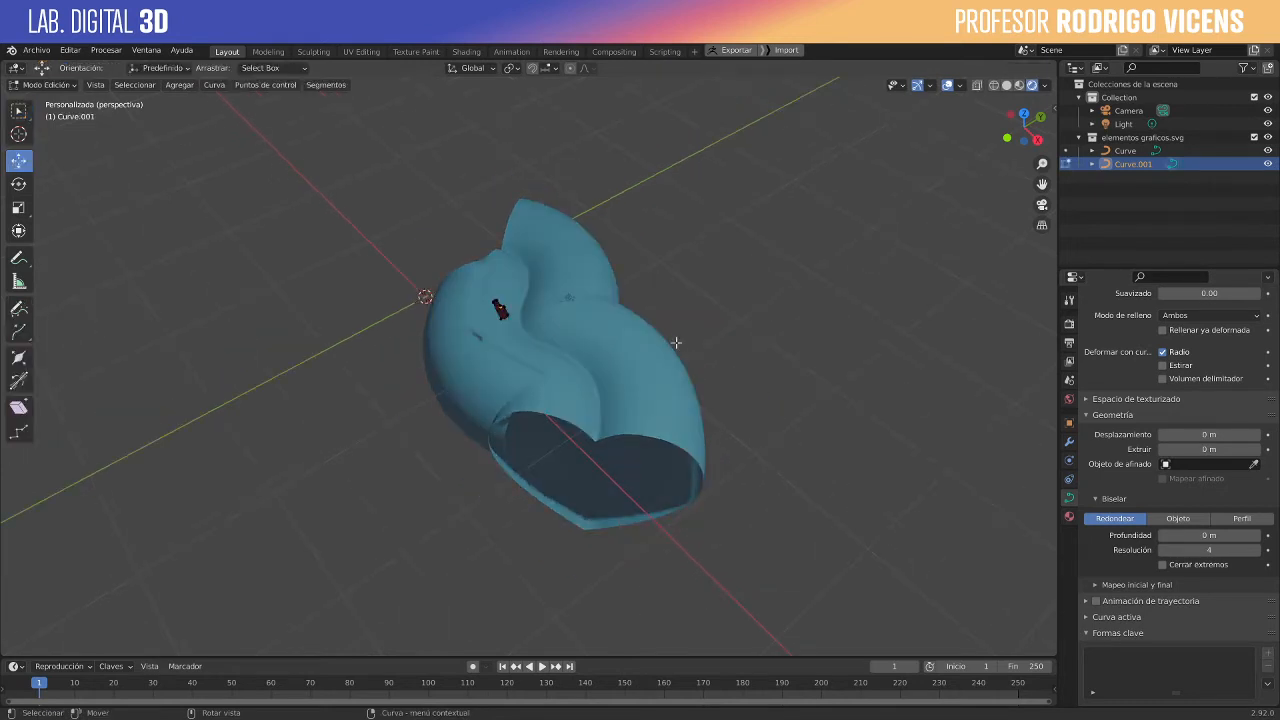
{"action": "key", "text": "a"}
{"action": "key", "text": "s"}
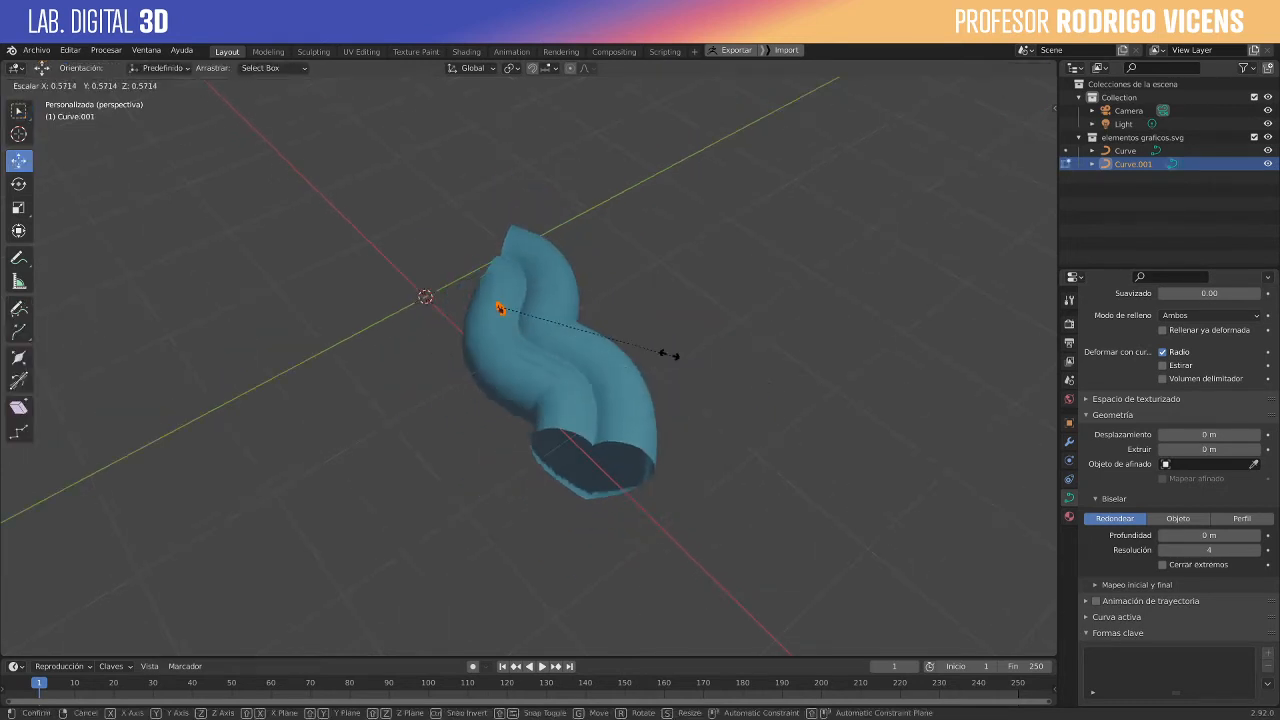
{"action": "left_click", "coordinate": [512, 309]}
{"action": "middle_click_drag", "start_coordinate": [617, 457], "coordinate": [676, 450]}
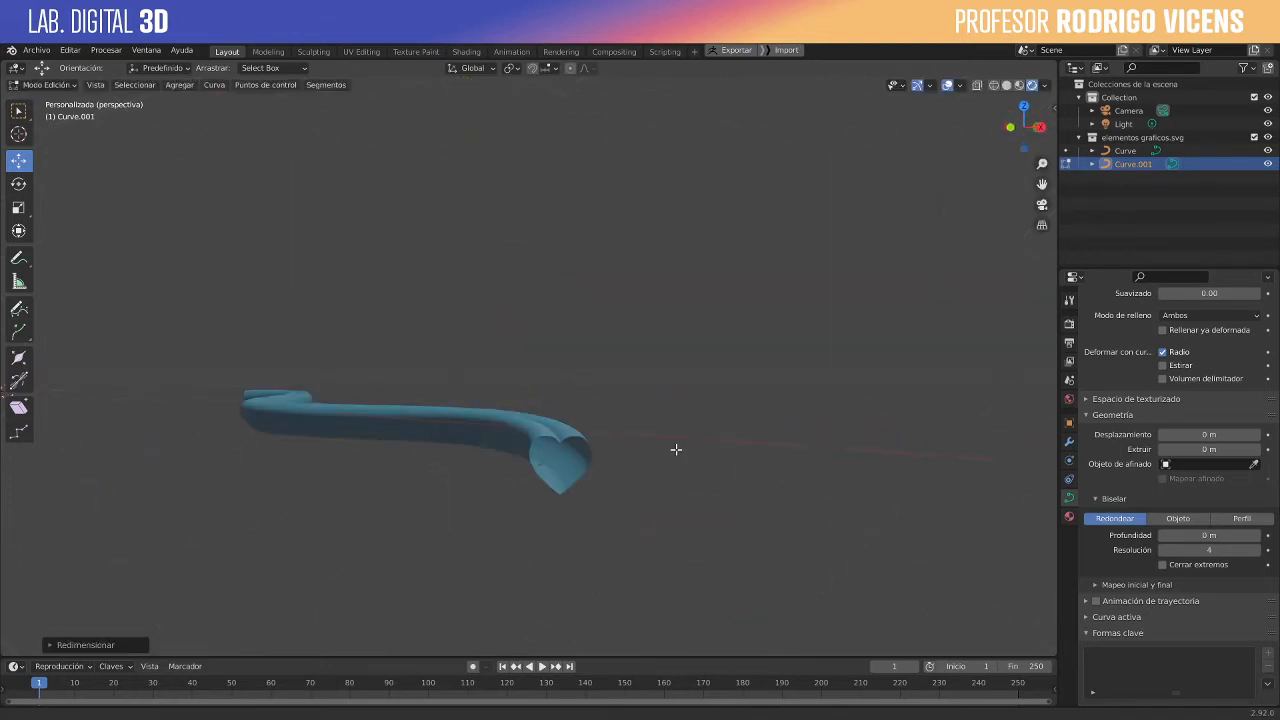
{"action": "key", "text": "Tab"}
- View the heart-shaped cross-section at the tube's end, select the wavy curve and set its origin to its geometry
{"action": "middle_click_drag", "start_coordinate": [371, 430], "coordinate": [333, 362]}
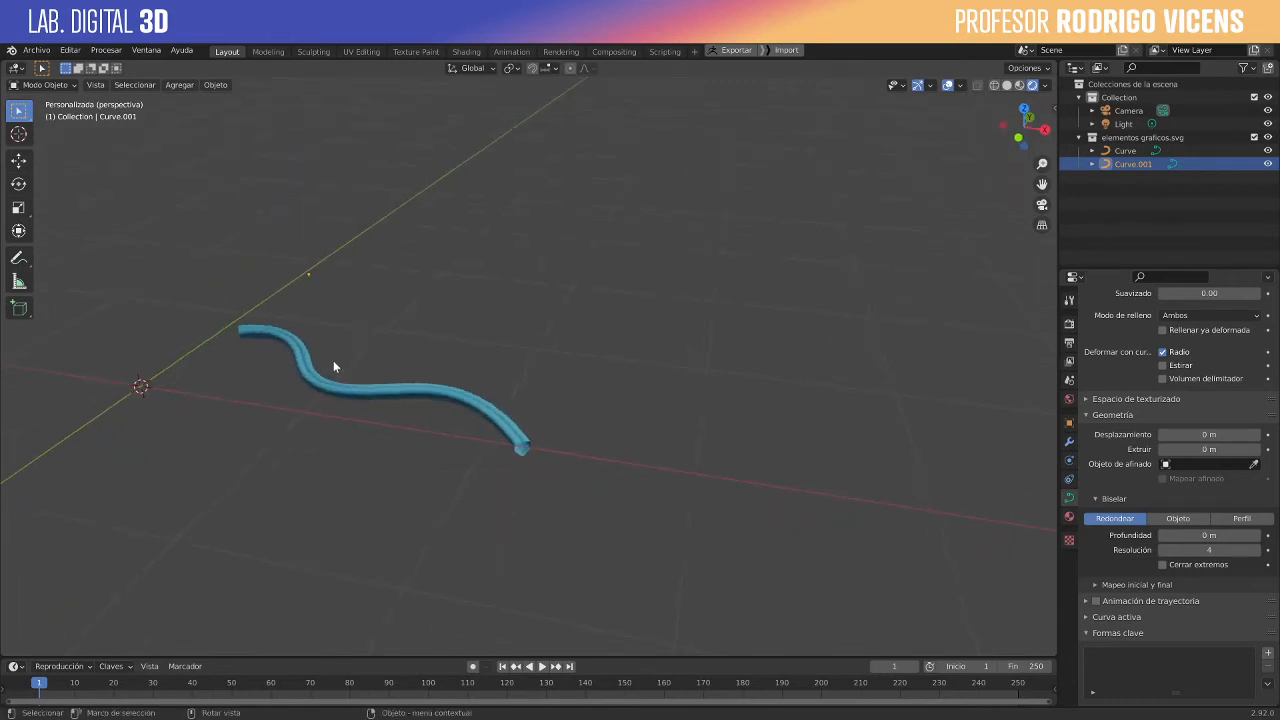
{"action": "scroll", "coordinate": [333, 362], "scroll_direction": "up", "scroll_amount": 5}
{"action": "middle_click_drag", "start_coordinate": [481, 543], "coordinate": [532, 418]}
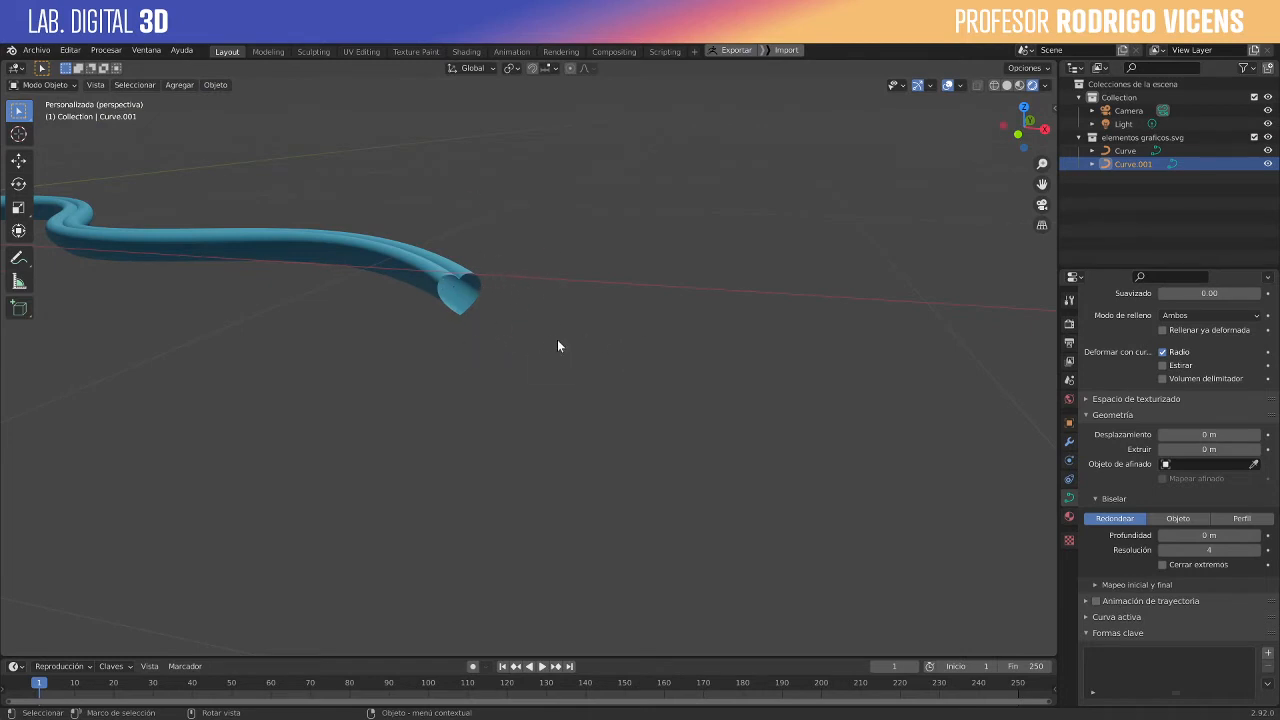
{"action": "middle_click_drag", "start_coordinate": [495, 288], "coordinate": [479, 332]}
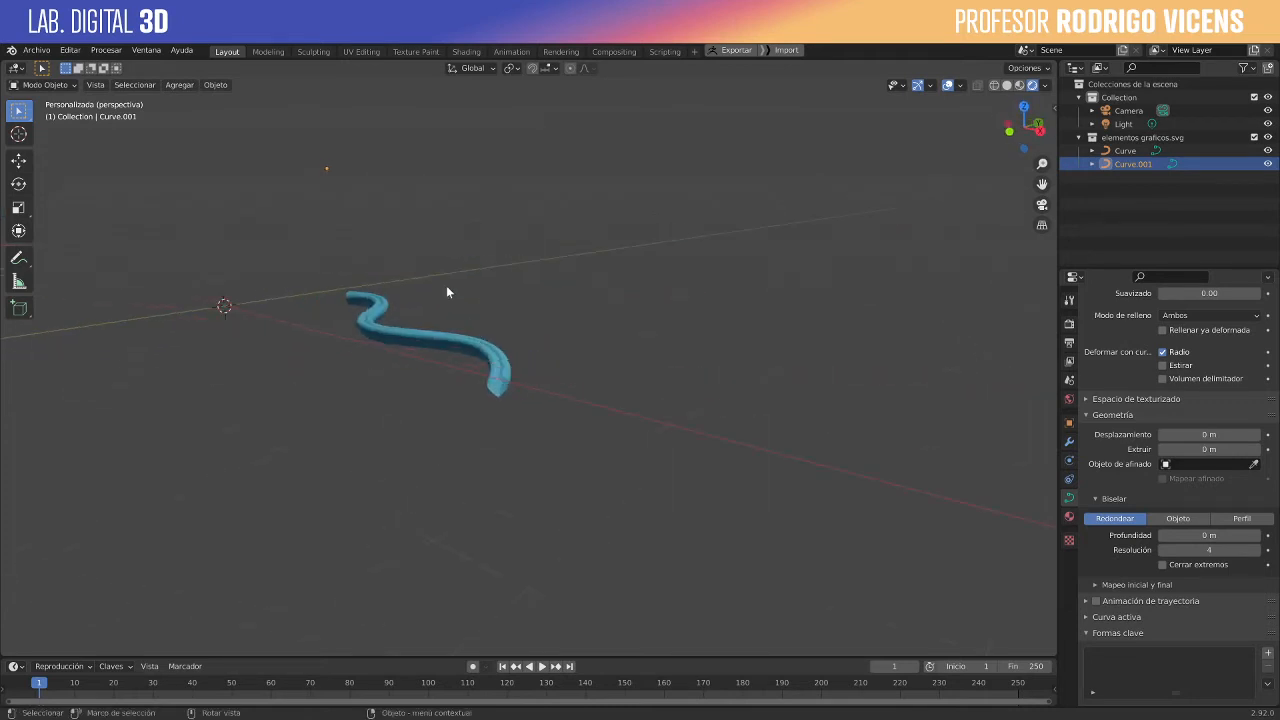
{"action": "middle_click_drag", "start_coordinate": [447, 292], "coordinate": [497, 367]}
{"action": "key", "text": "Tab"}
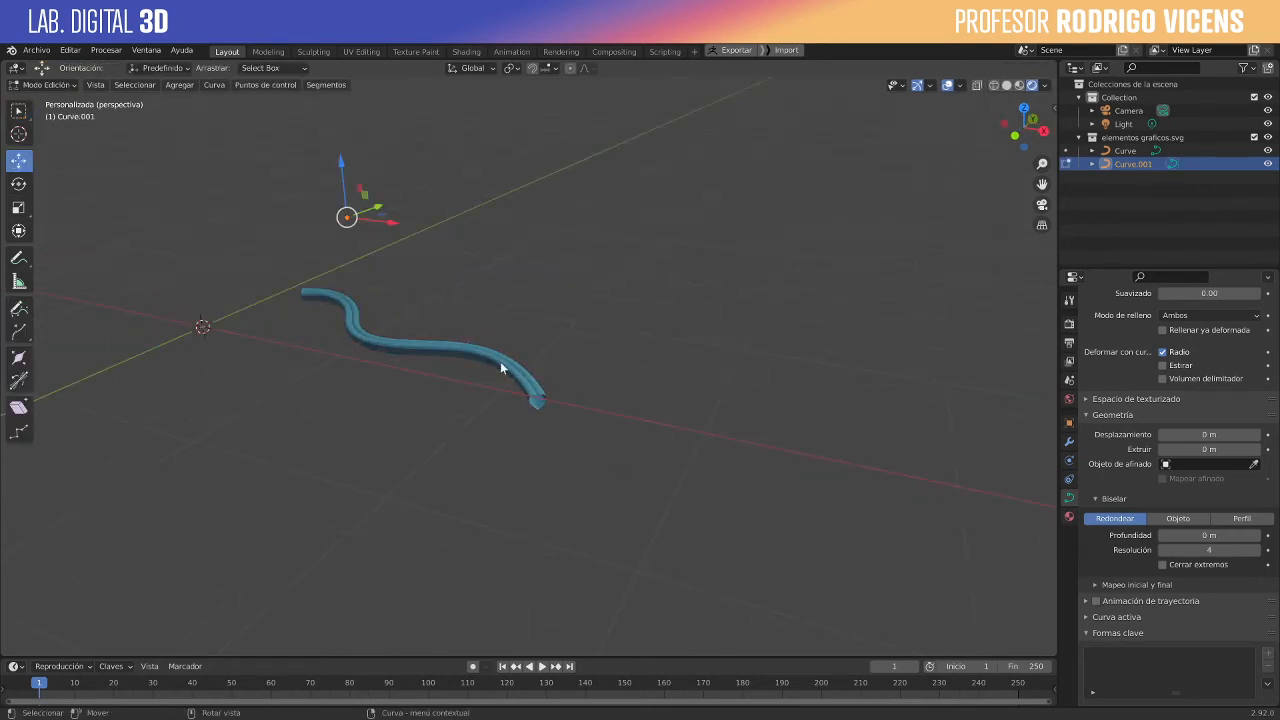
{"action": "key", "text": "Tab"}
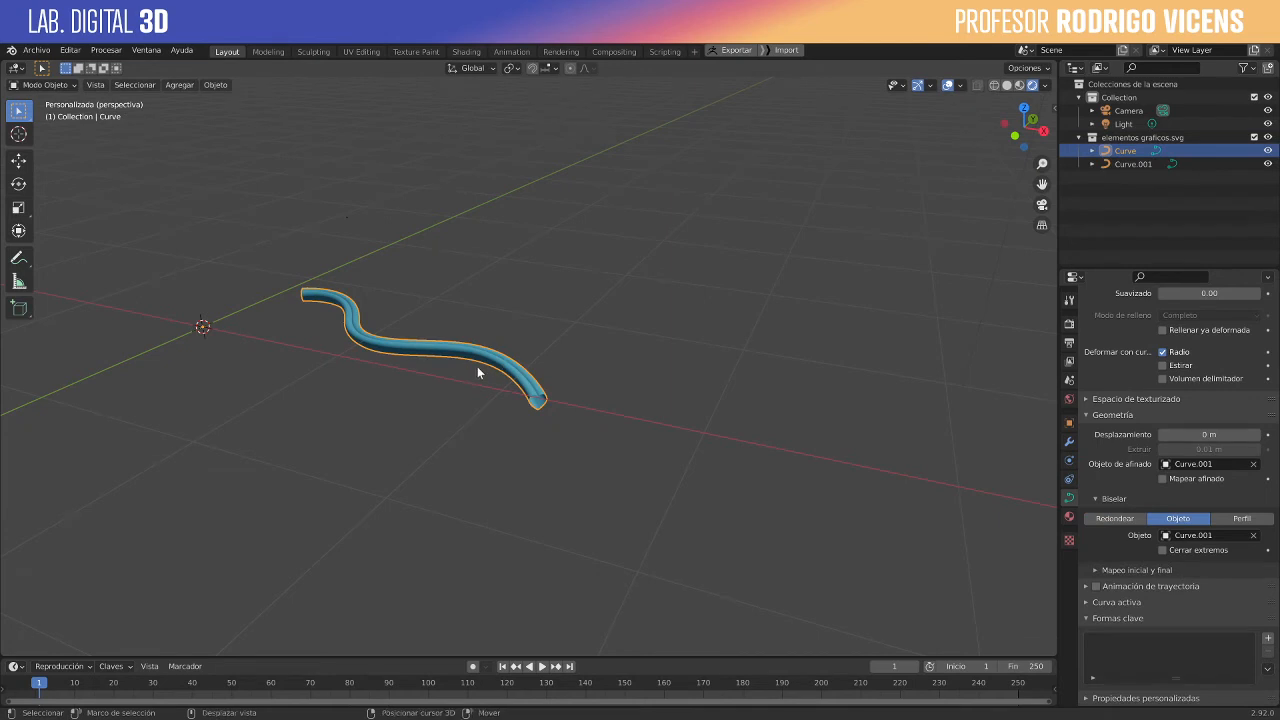
{"action": "left_click", "coordinate": [215, 84]}
{"action": "mouse_move", "coordinate": [243, 113]}
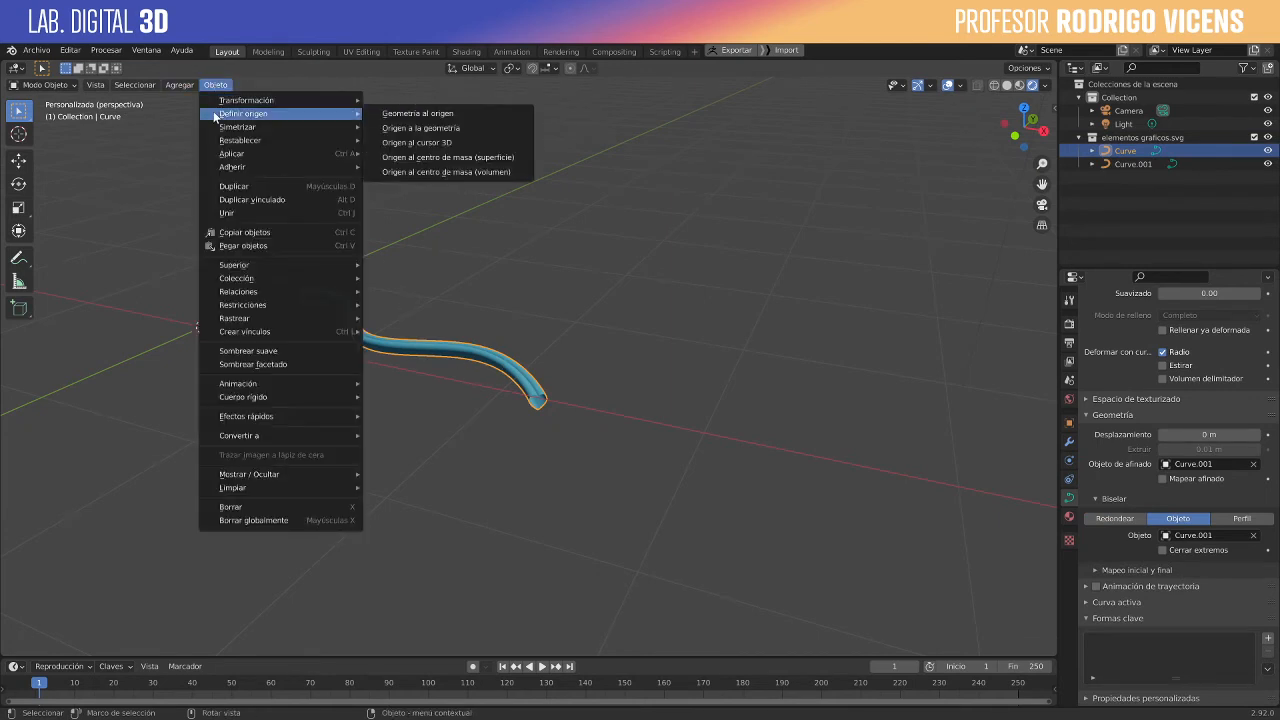
{"action": "left_click", "coordinate": [426, 128]}
- Edit the wavy curve and raise its last two control points together along the Z axis
{"action": "middle_click_drag", "start_coordinate": [583, 314], "coordinate": [405, 345]}
{"action": "key", "text": "Tab"}
{"action": "left_click", "coordinate": [402, 342]}
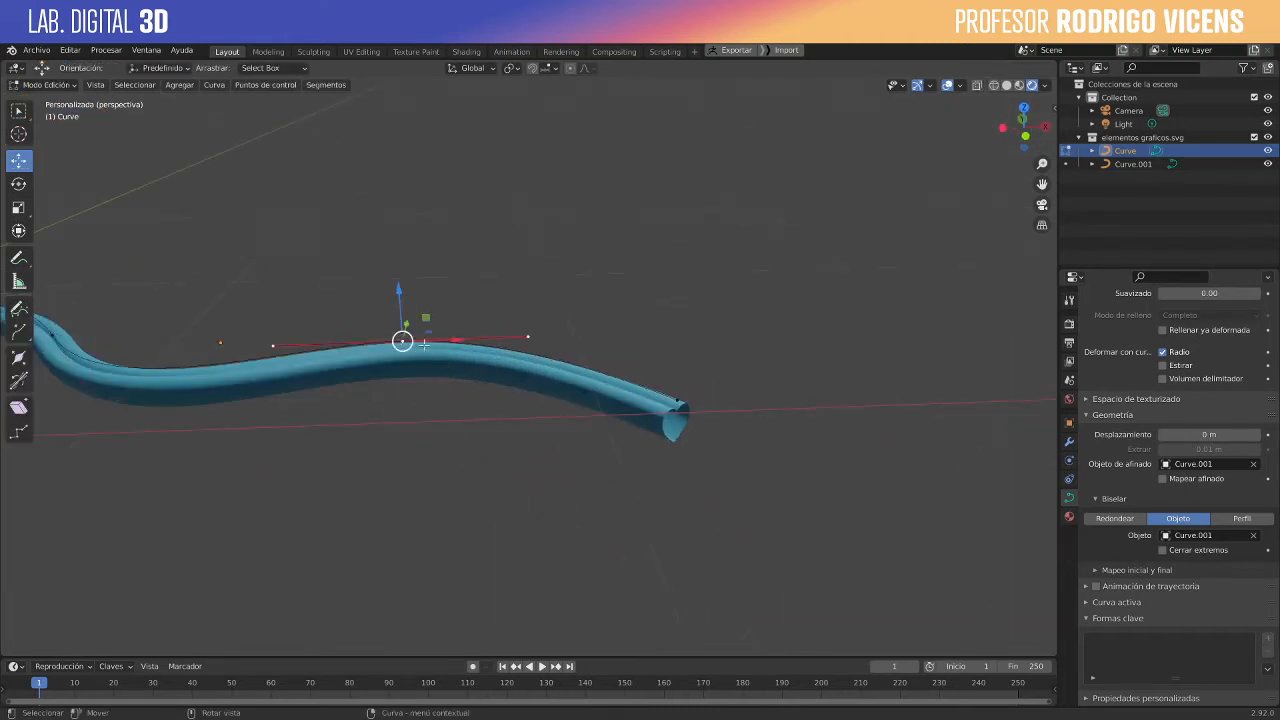
{"action": "left_click", "coordinate": [679, 400], "text": "shift"}
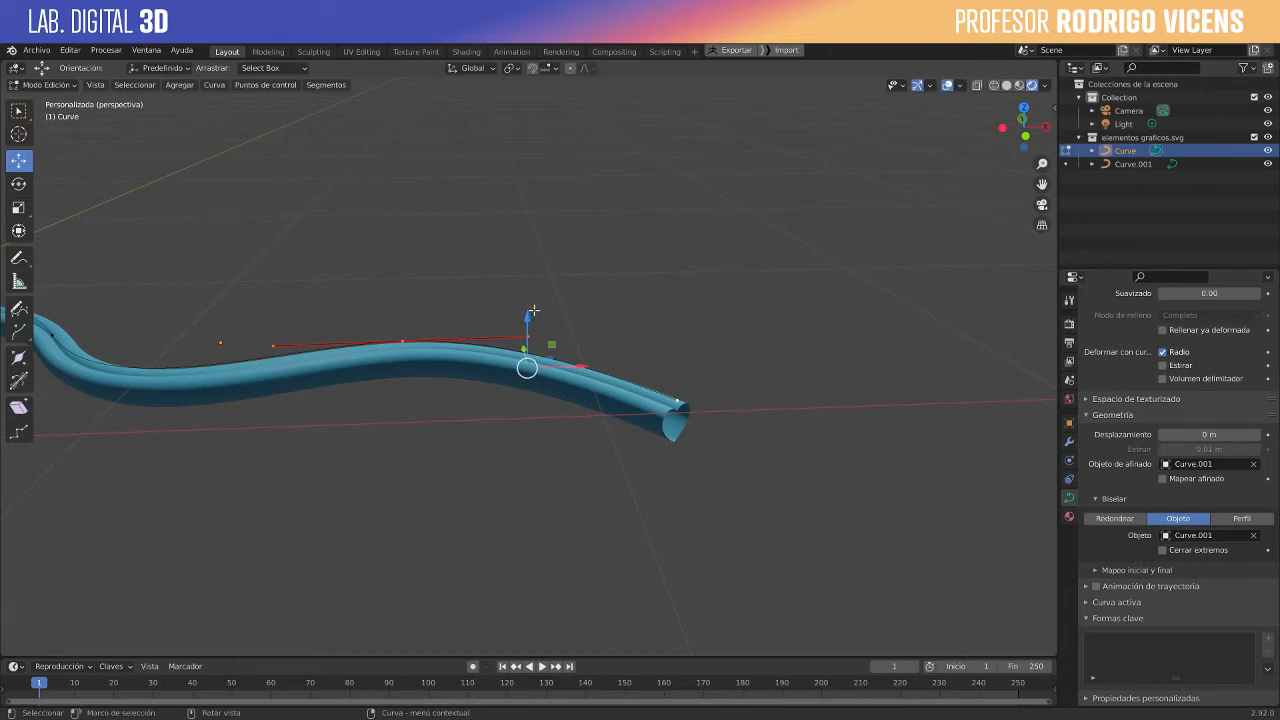
{"action": "left_click_drag", "start_coordinate": [533, 311], "coordinate": [511, 80]}
{"action": "middle_click_drag", "start_coordinate": [597, 188], "coordinate": [628, 207]}
- Move only the control point at the wavy curve's raised crest further up
{"action": "left_click", "coordinate": [397, 176]}
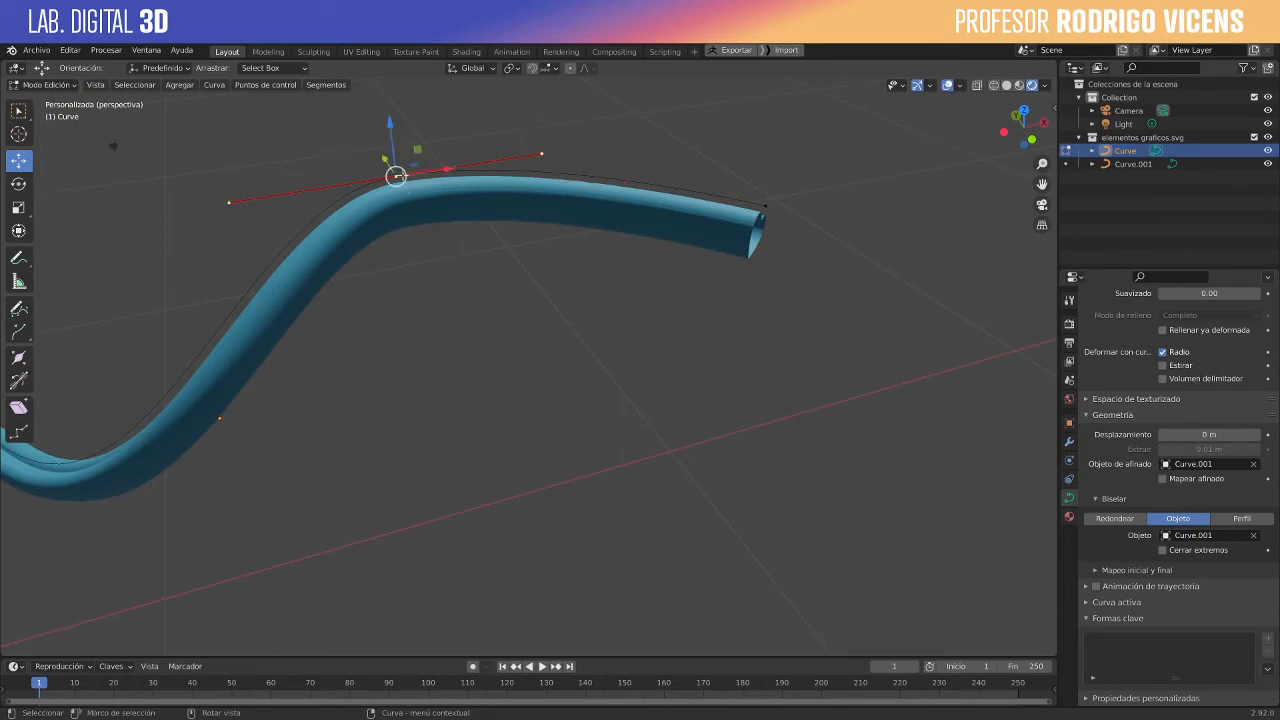
{"action": "middle_click_drag", "start_coordinate": [434, 133], "coordinate": [438, 98]}
{"action": "scroll", "coordinate": [460, 149], "scroll_direction": "down", "scroll_amount": 4}
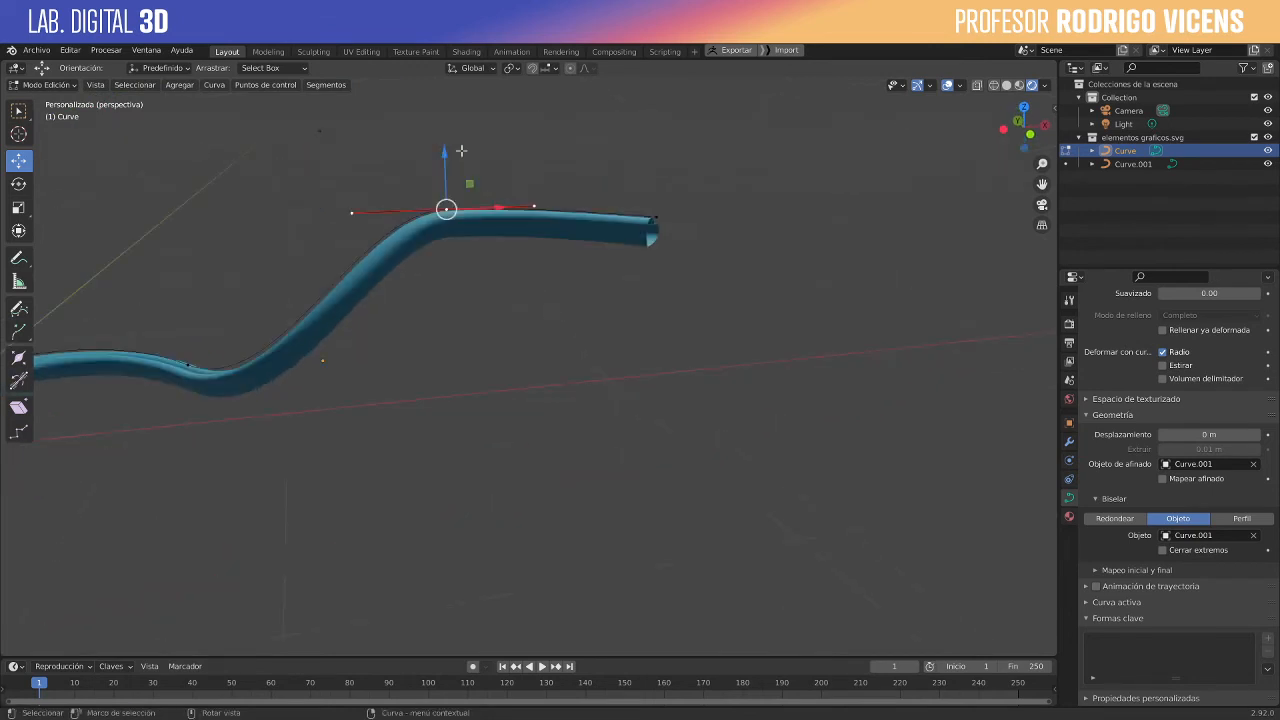
{"action": "left_click_drag", "start_coordinate": [470, 179], "coordinate": [482, 150]}
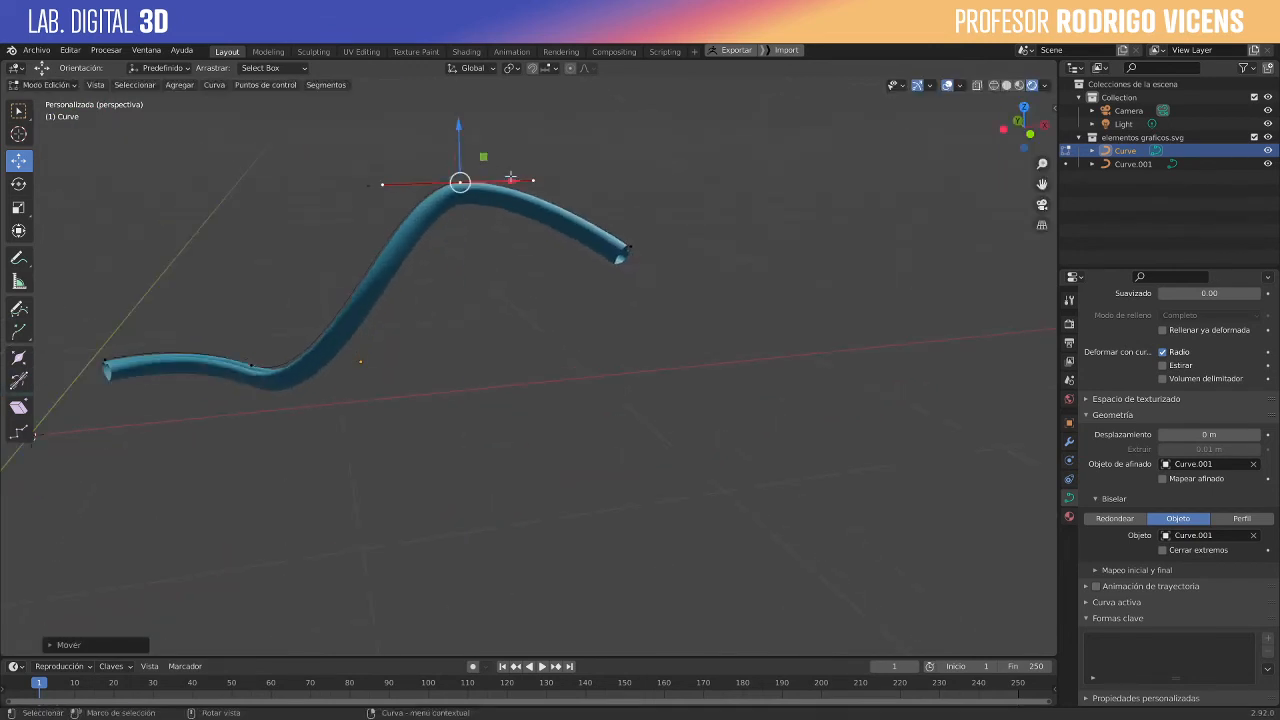
- Scale up the crest point's handles to widen the bend, and view the curve from several sides
{"action": "key", "text": "s"}
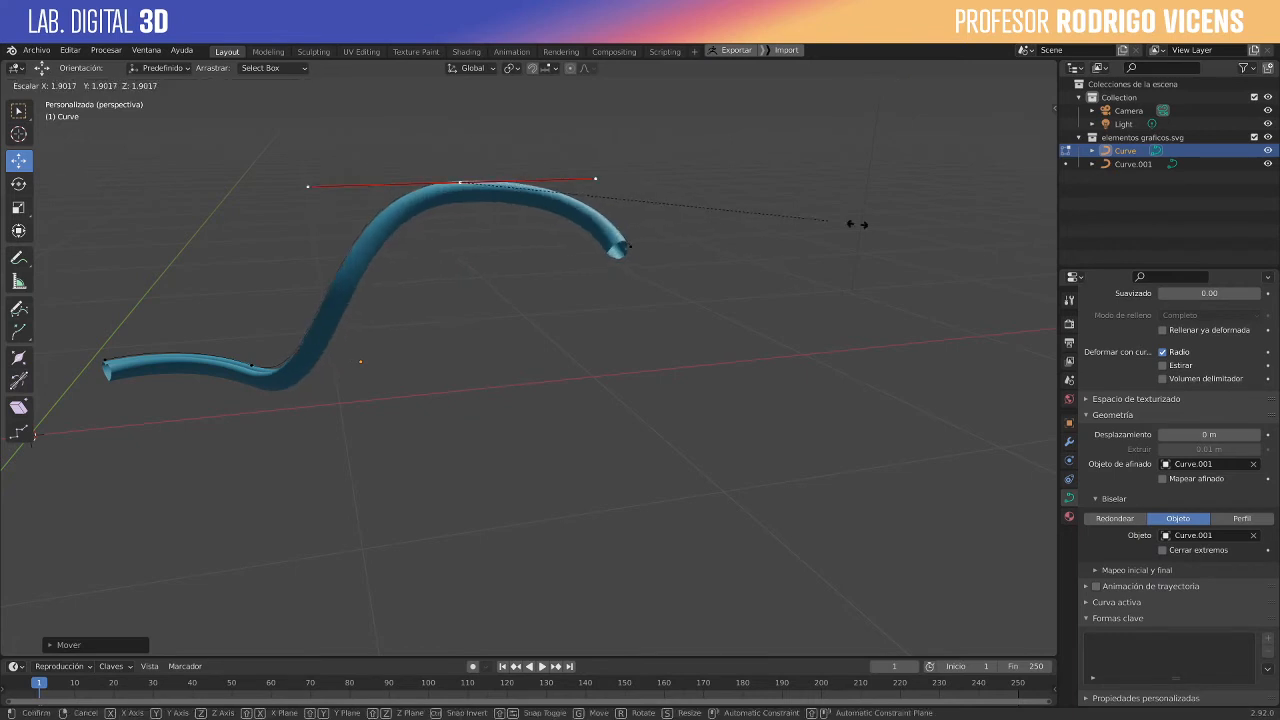
{"action": "left_click", "coordinate": [758, 218]}
{"action": "middle_click_drag", "start_coordinate": [786, 211], "coordinate": [844, 276]}
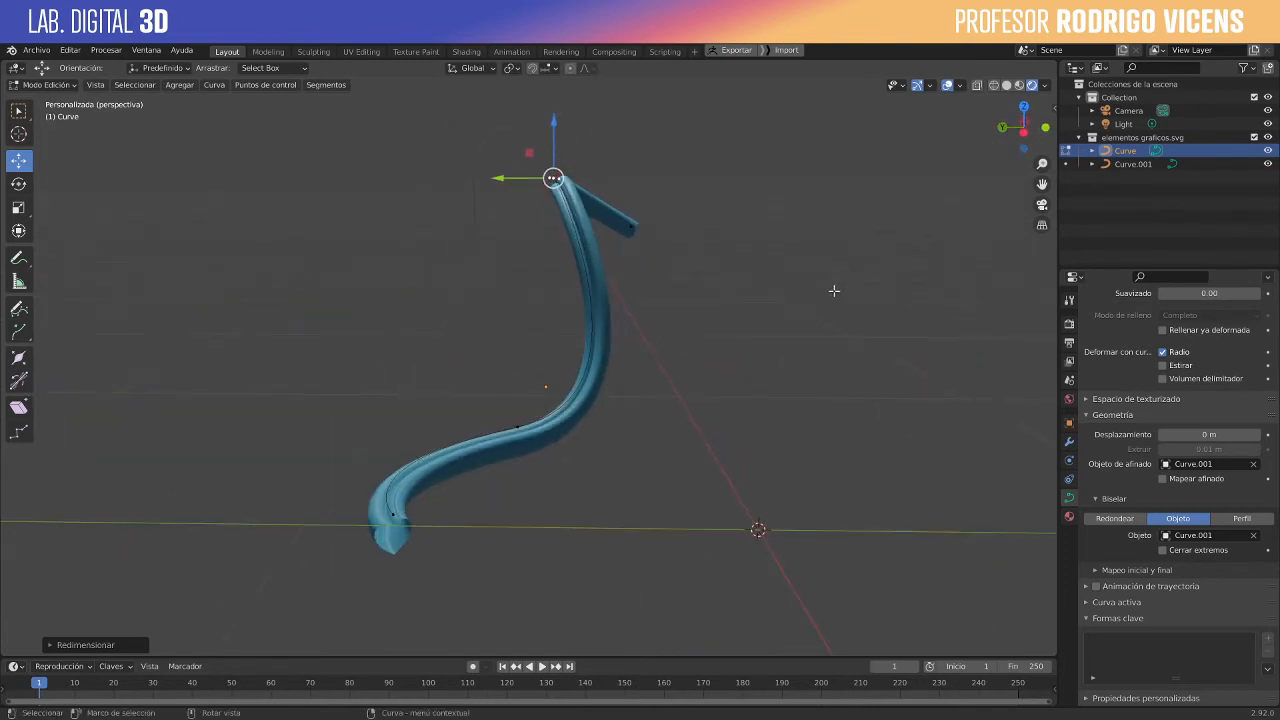
{"action": "middle_click_drag", "start_coordinate": [835, 290], "coordinate": [680, 338]}
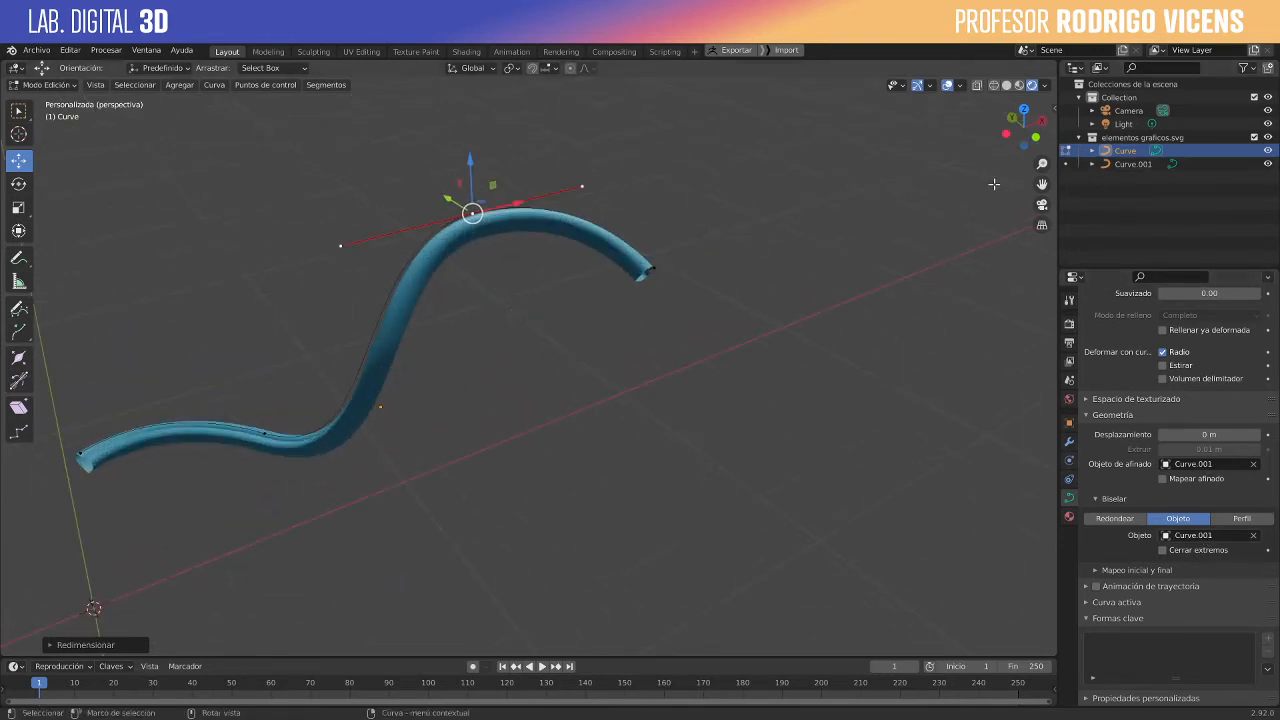
- Rename the heart curve Curve.001 as corazon
{"action": "left_click", "coordinate": [1130, 164]}
{"action": "double_click", "coordinate": [1130, 164]}
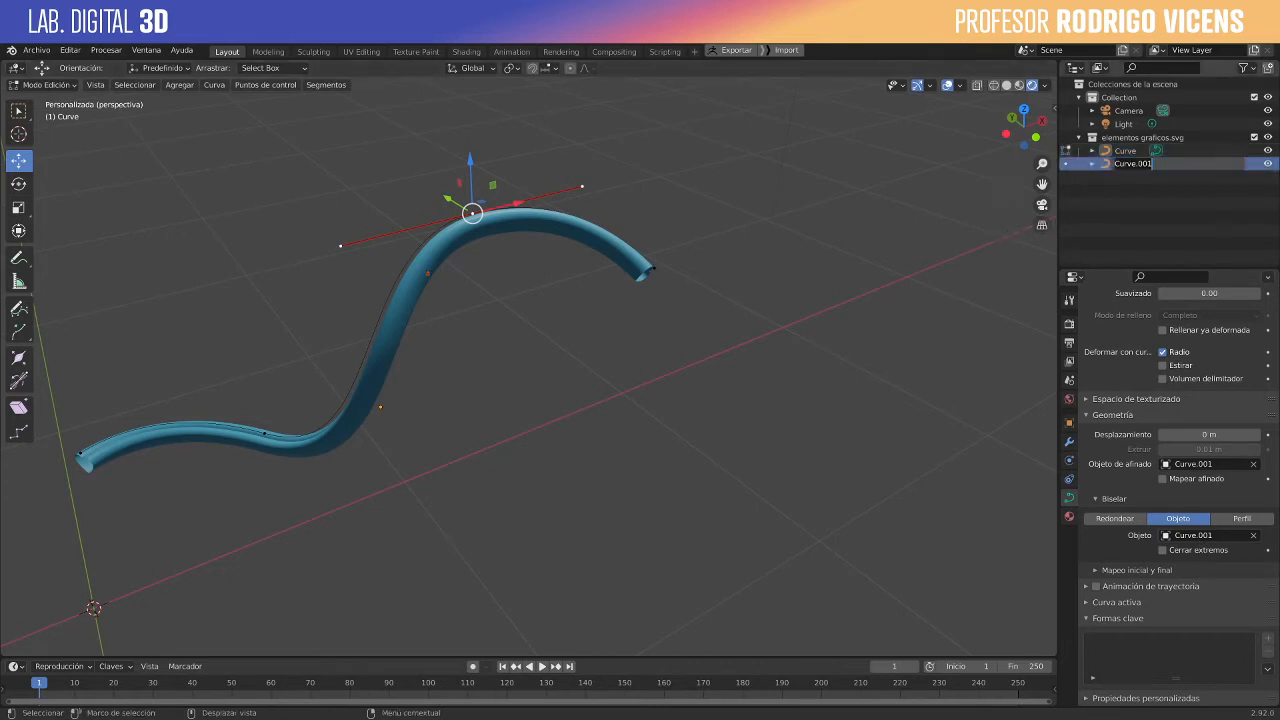
{"action": "type", "text": "corazon"}
{"action": "key", "text": "Return"}
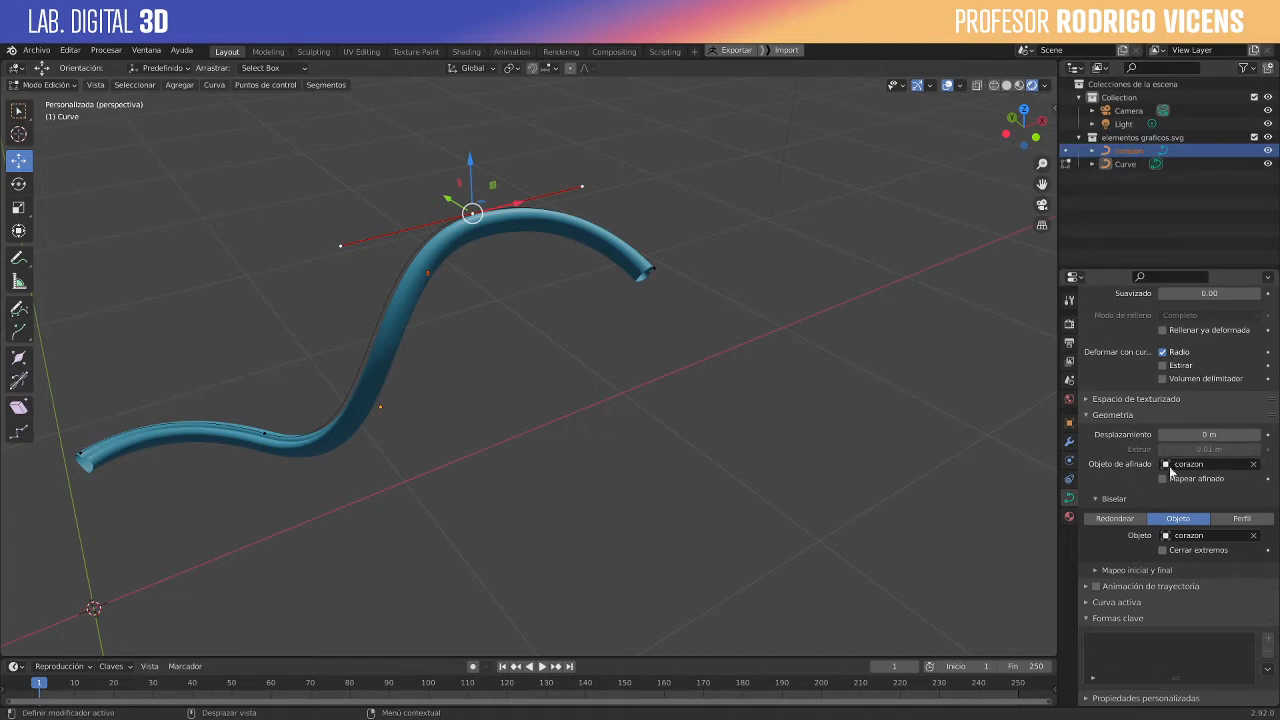
- Leave curve editing, add a Bézier circle at the world origin and scale it down to about 0.23
{"action": "key", "text": "Tab"}
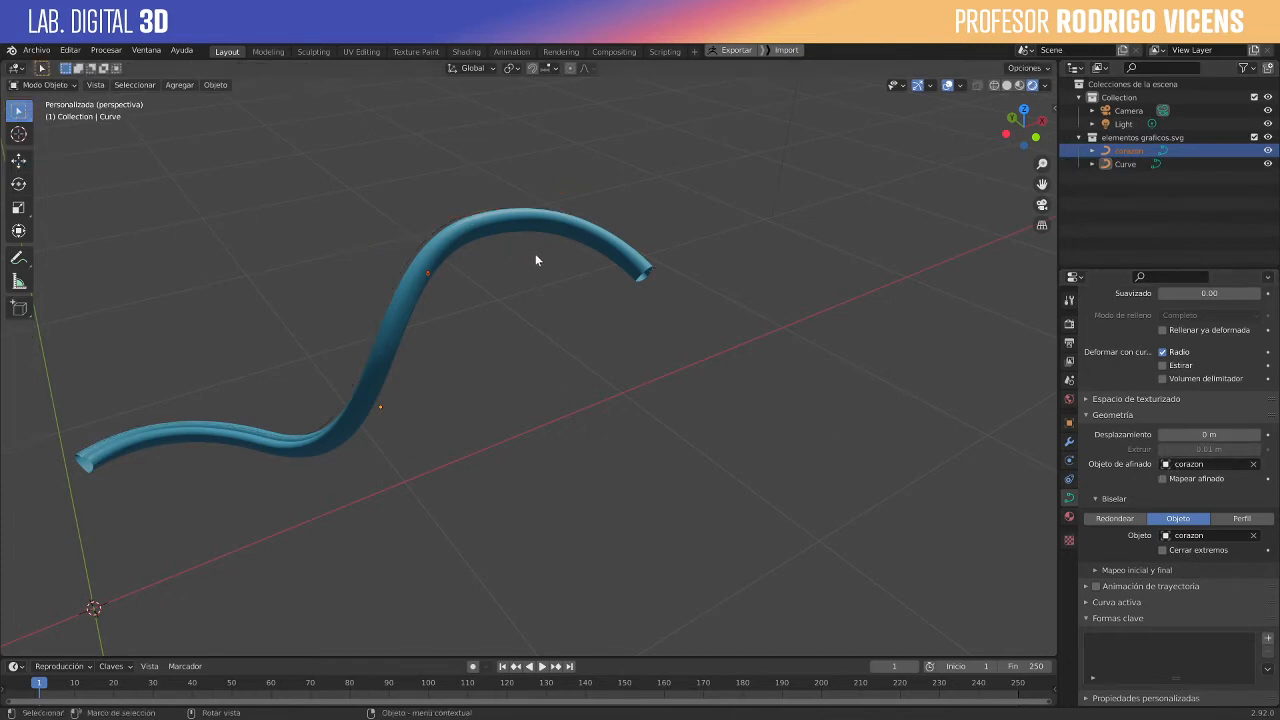
{"action": "middle_click_drag", "start_coordinate": [534, 258], "coordinate": [508, 366]}
{"action": "key", "text": "shift+a"}
{"action": "mouse_move", "coordinate": [508, 371]}
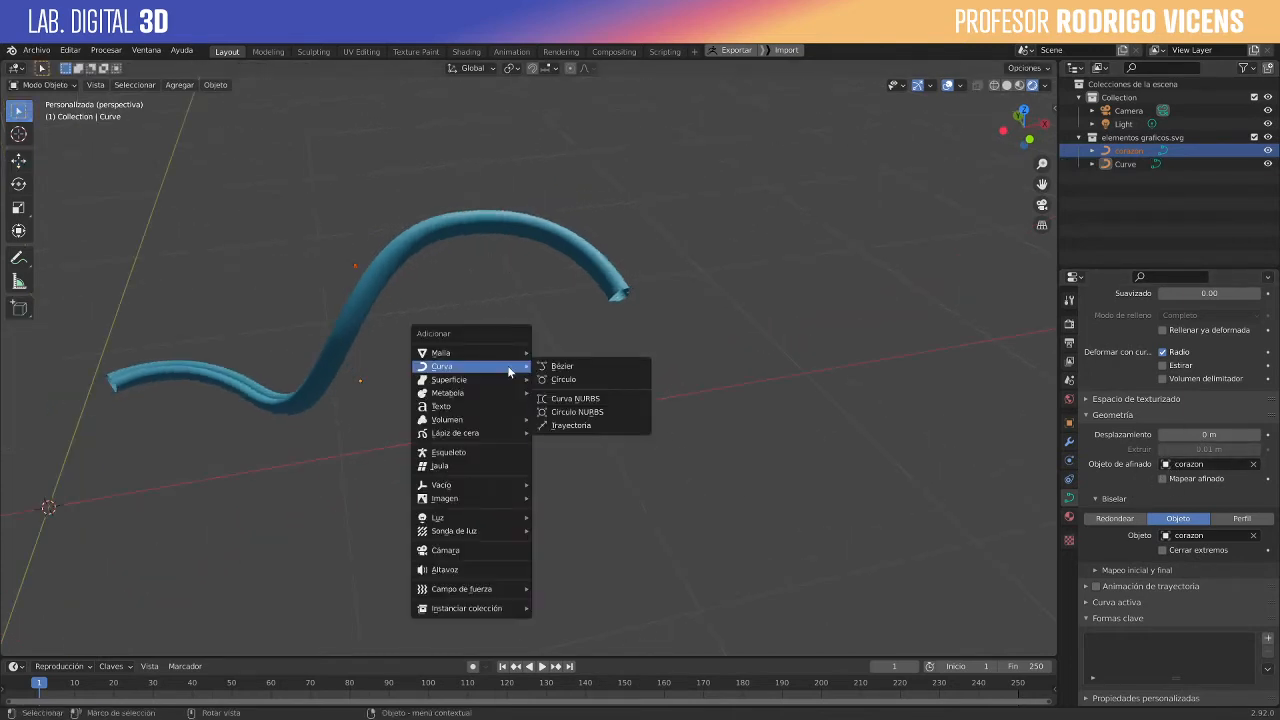
{"action": "left_click", "coordinate": [558, 380]}
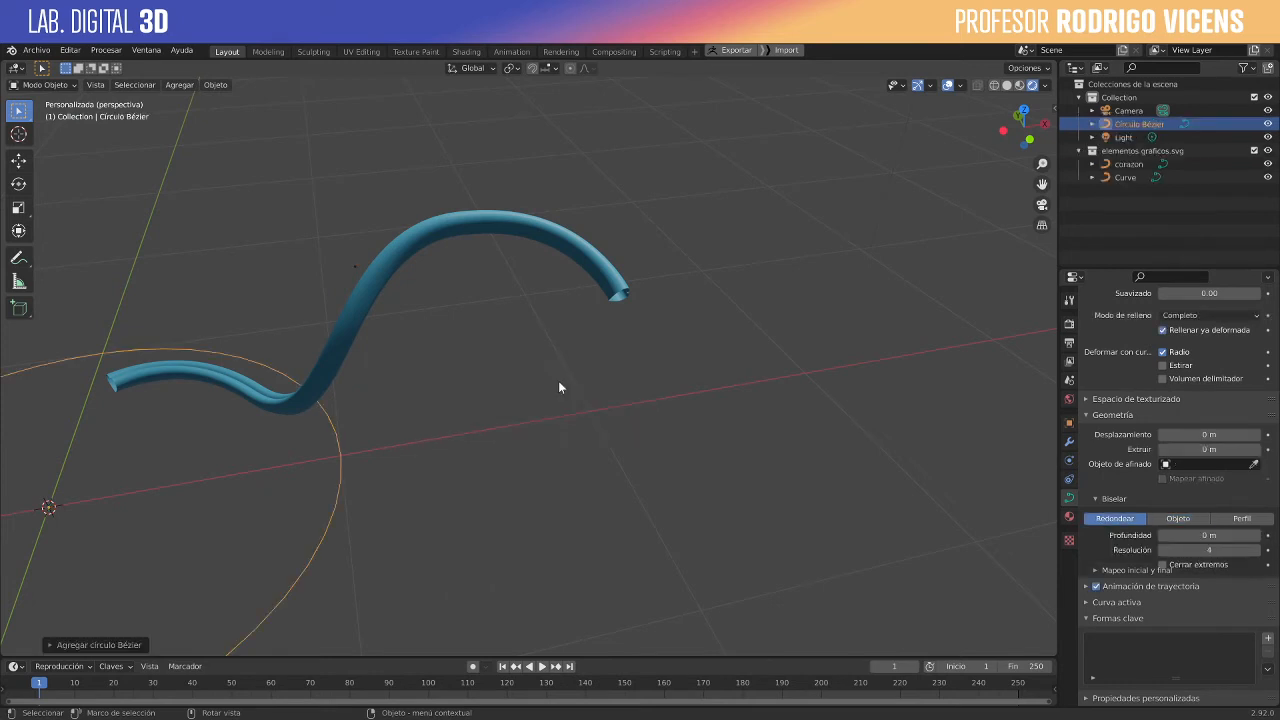
{"action": "key", "text": "s"}
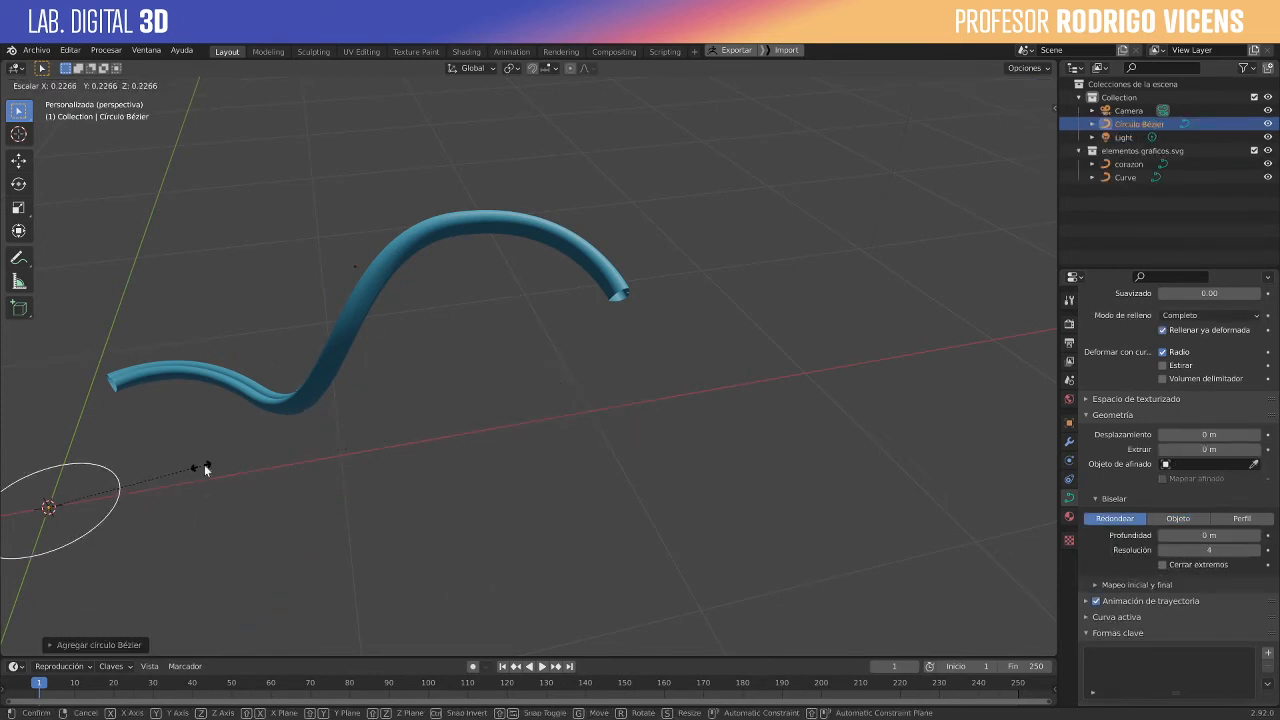
{"action": "left_click", "coordinate": [204, 464]}
- Replace the wavy curve's taper object with the Bézier circle
{"action": "left_click", "coordinate": [374, 297]}
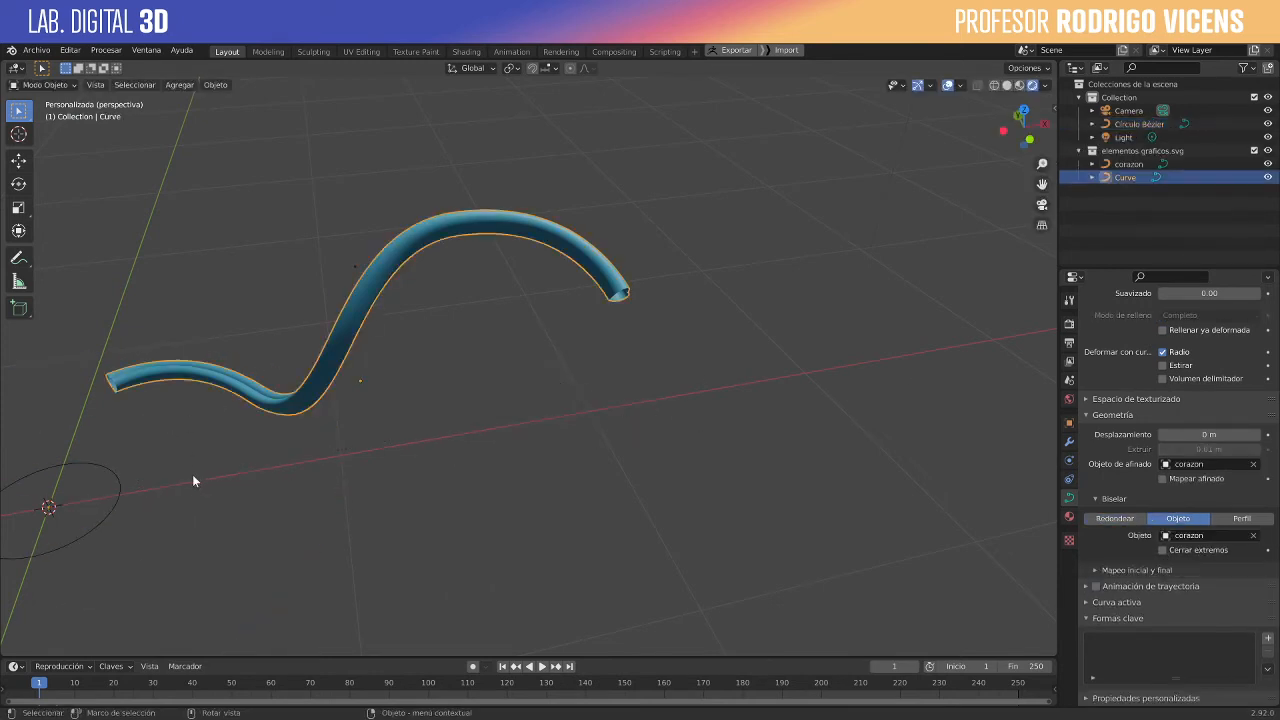
{"action": "left_click", "coordinate": [1253, 464]}
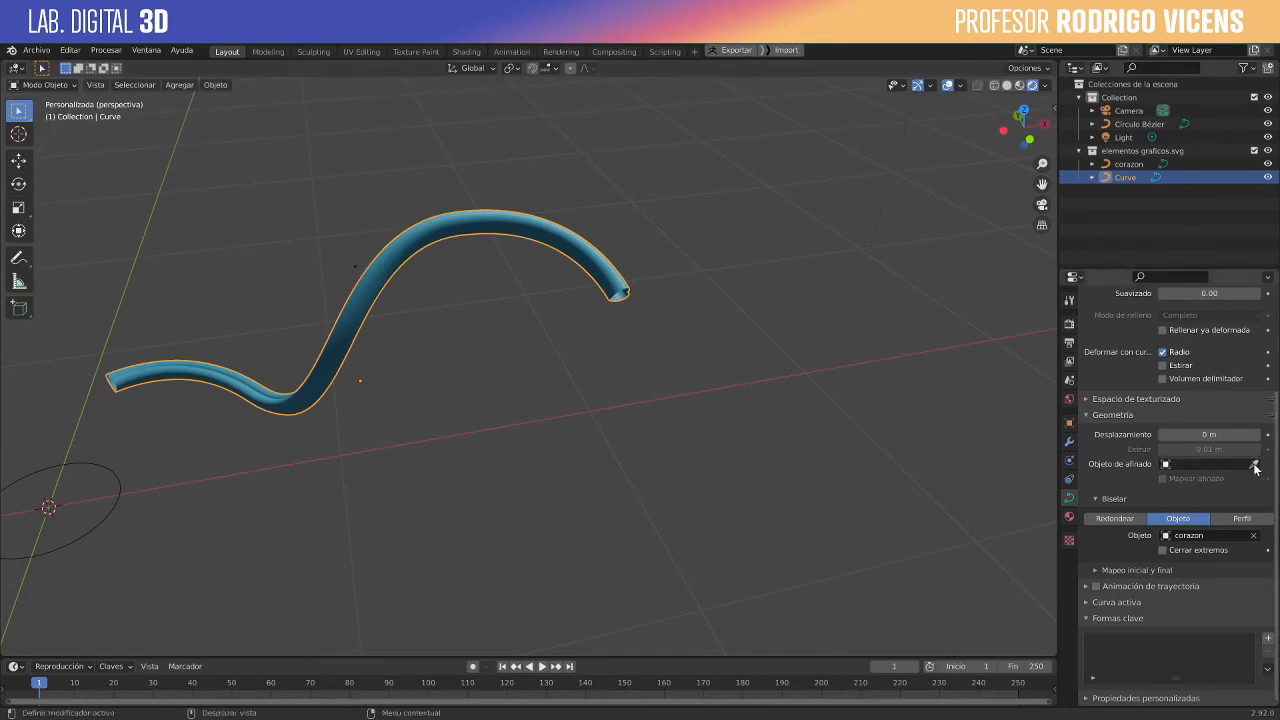
{"action": "left_click", "coordinate": [1254, 465]}
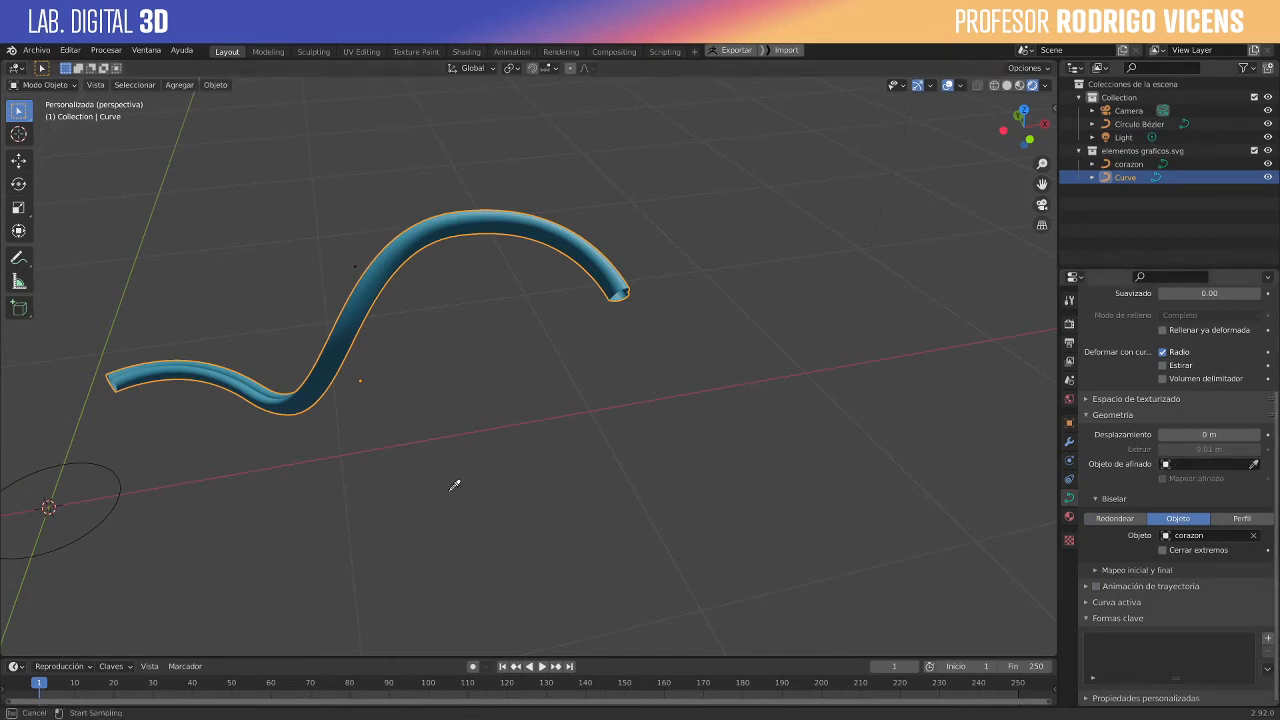
{"action": "left_click", "coordinate": [118, 476]}
{"action": "middle_click_drag", "start_coordinate": [631, 408], "coordinate": [156, 469]}
- Try to thicken the wavy curve by scaling the Bézier circle up in Object Mode
{"action": "left_click", "coordinate": [117, 494]}
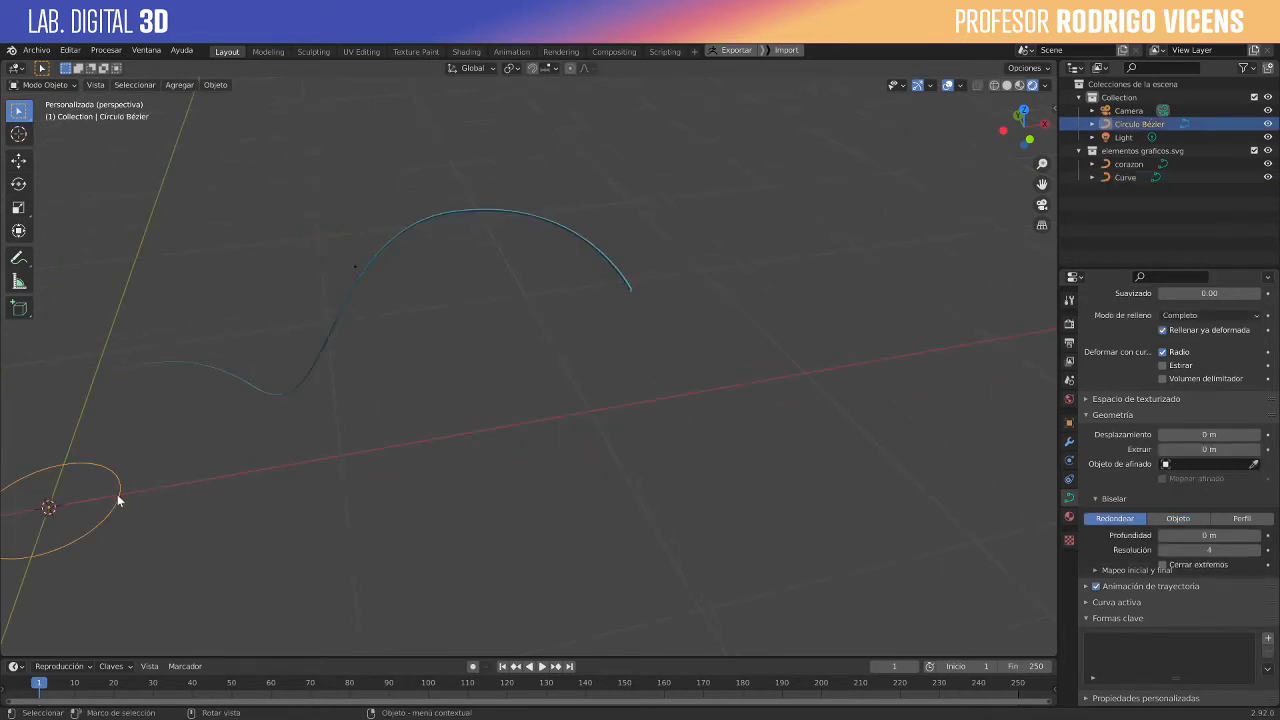
{"action": "key", "text": "s"}
{"action": "right_click", "coordinate": [449, 503]}
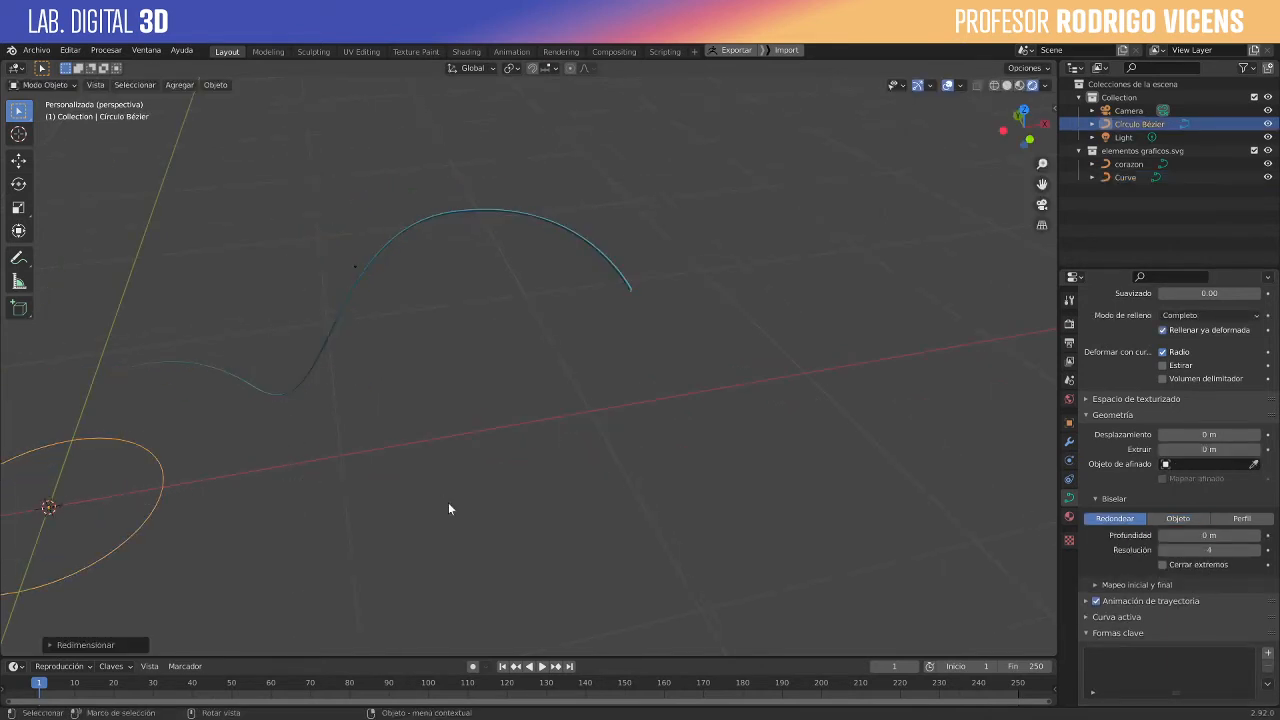
{"action": "key", "text": "a"}
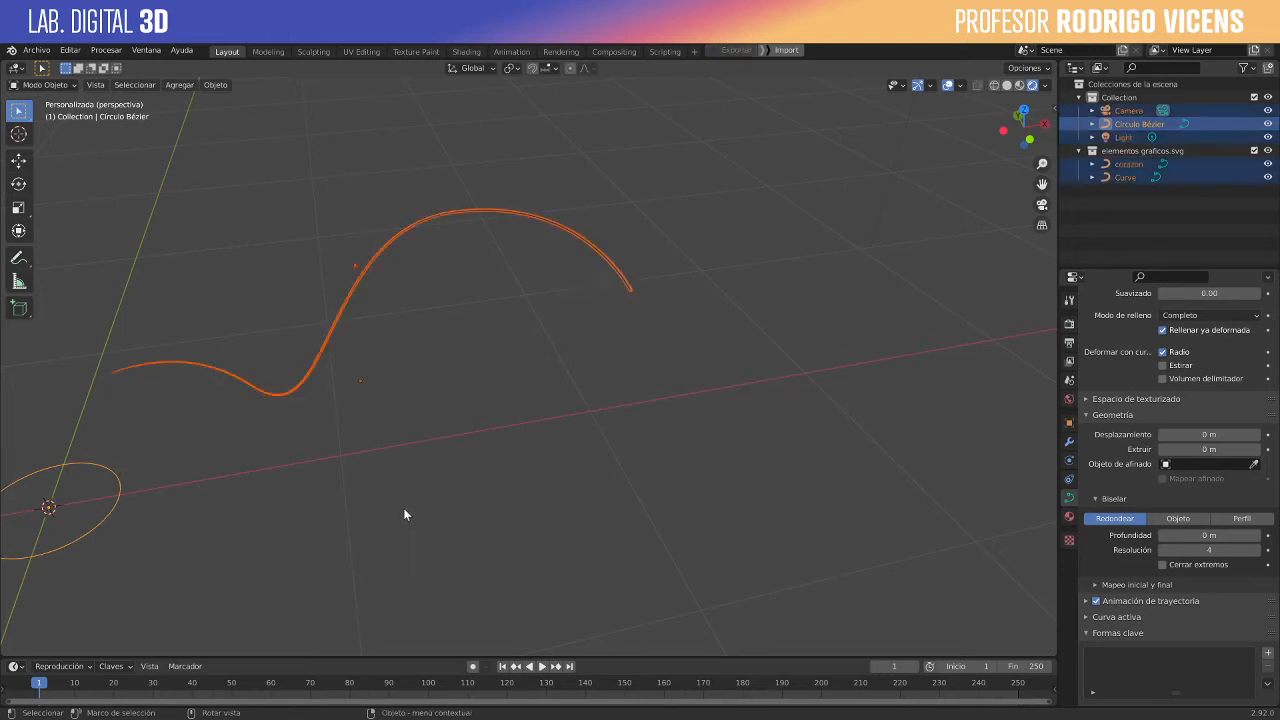
- Scale up all the Bézier circle's control points in Edit Mode to thicken the tapered tube, and return to Object Mode
{"action": "left_click", "coordinate": [119, 497]}
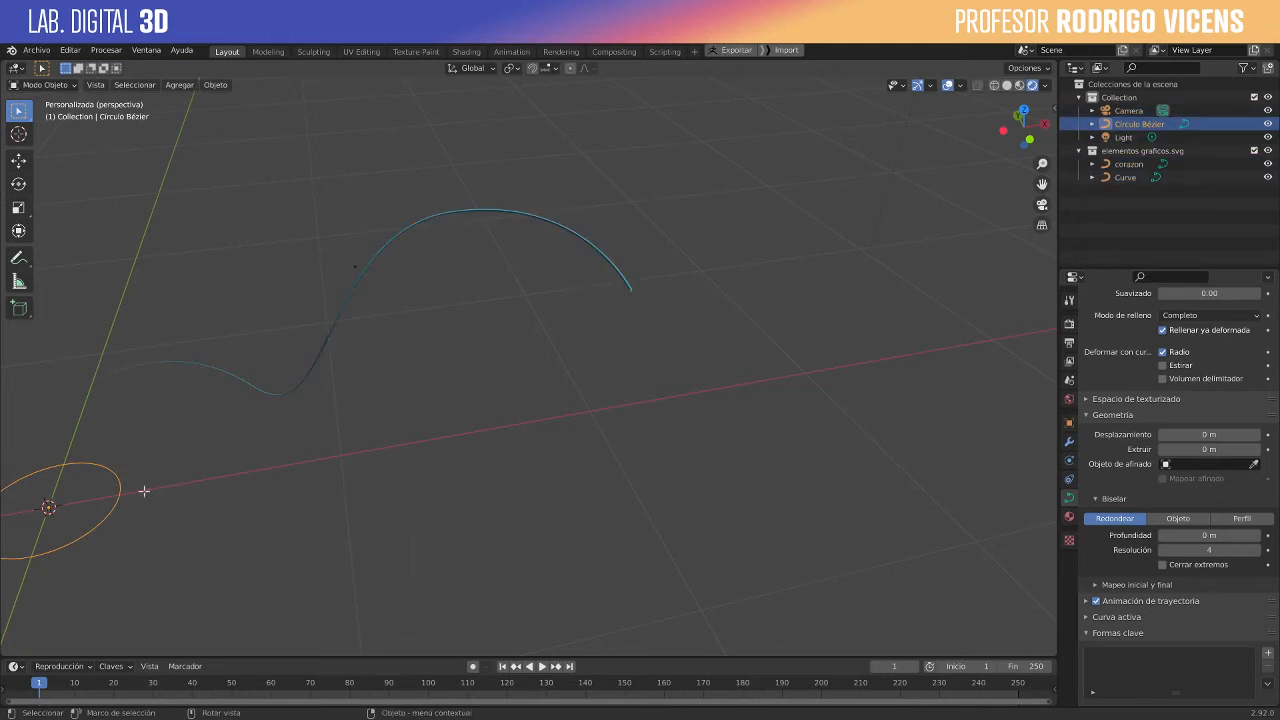
{"action": "key", "text": "Tab"}
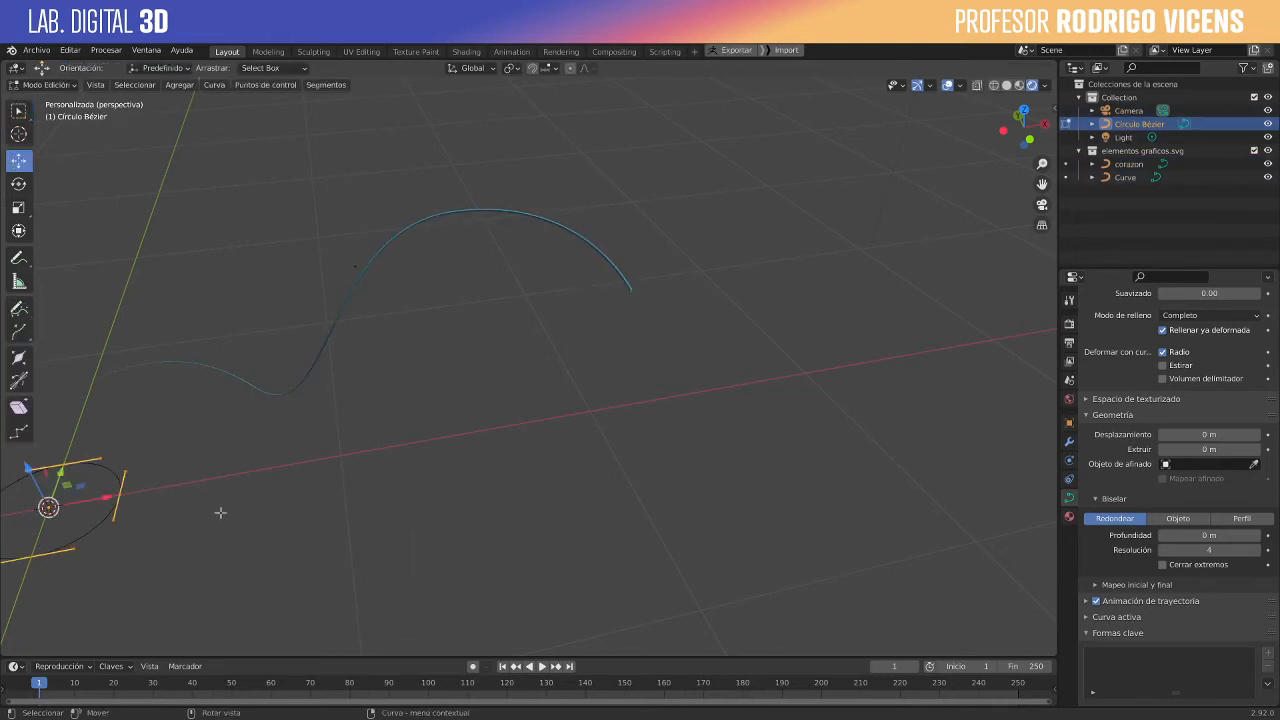
{"action": "key", "text": "s"}
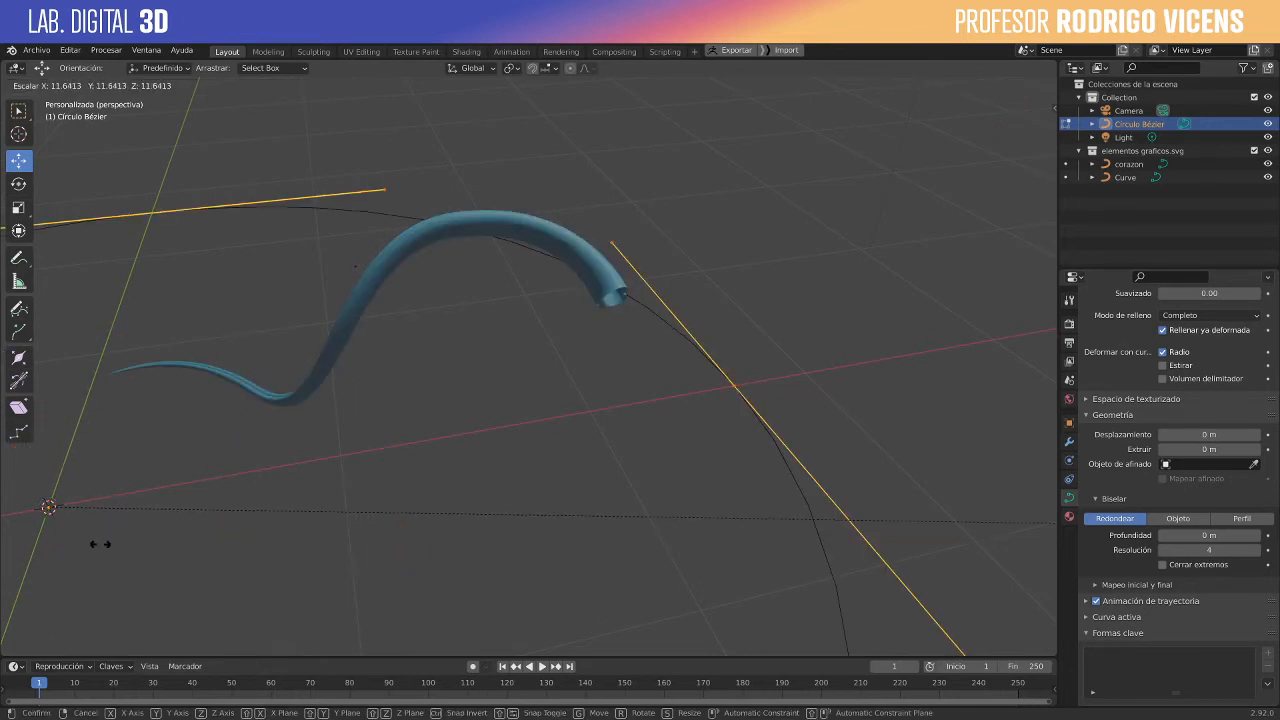
{"action": "left_click", "coordinate": [742, 533]}
{"action": "scroll", "coordinate": [707, 483], "scroll_direction": "down", "scroll_amount": 1}
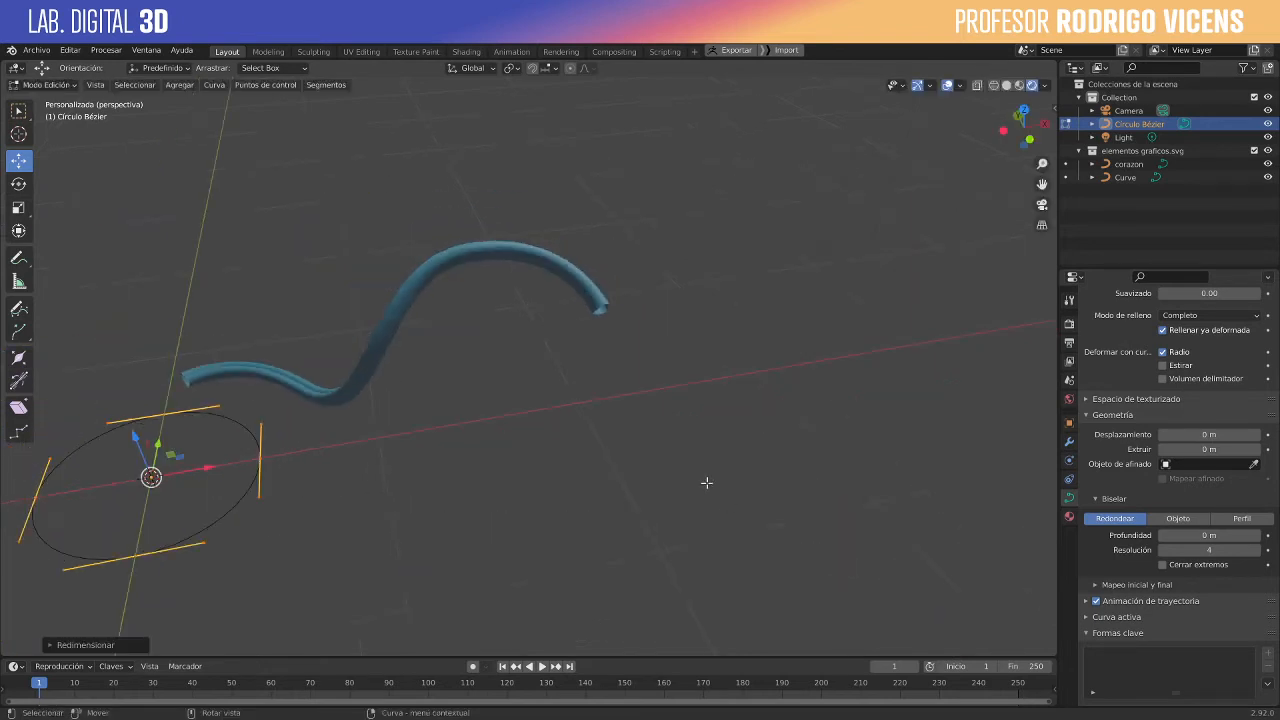
{"action": "middle_click_drag", "start_coordinate": [706, 483], "coordinate": [441, 466]}
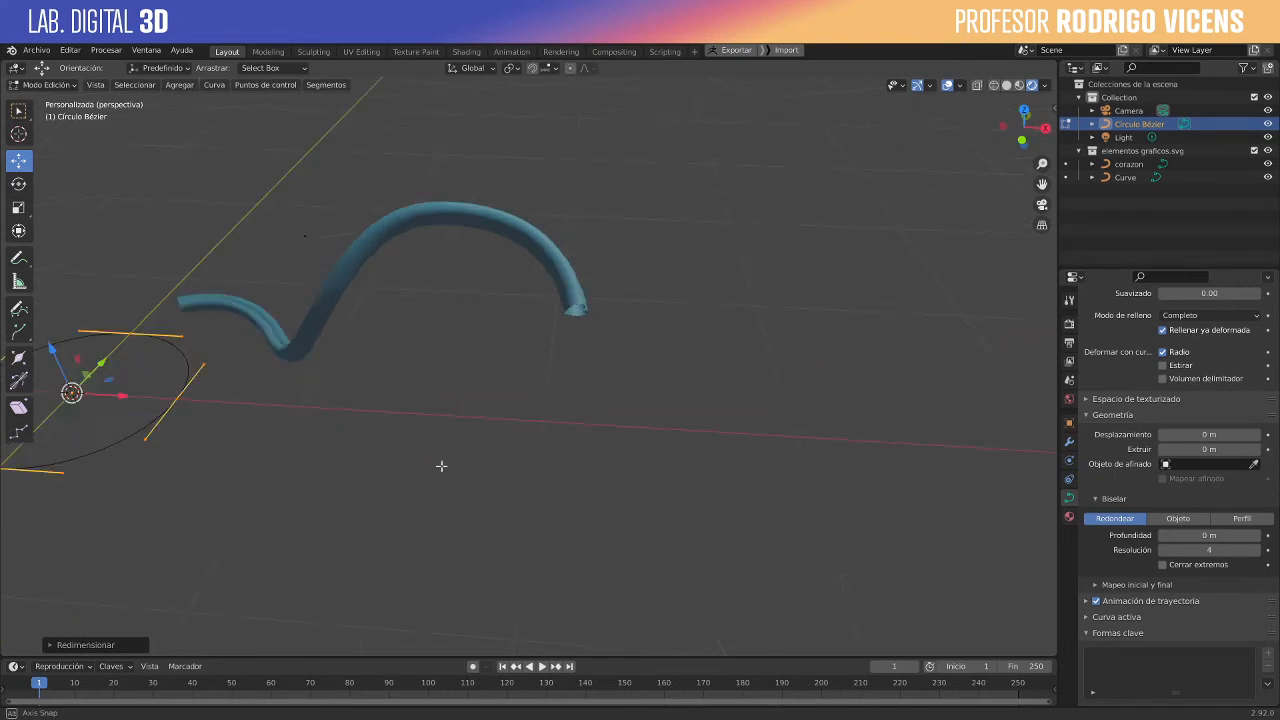
{"action": "key", "text": "Tab"}
- Replace the wavy curve's bevel object corazon with the Bézier circle
{"action": "left_click", "coordinate": [399, 229]}
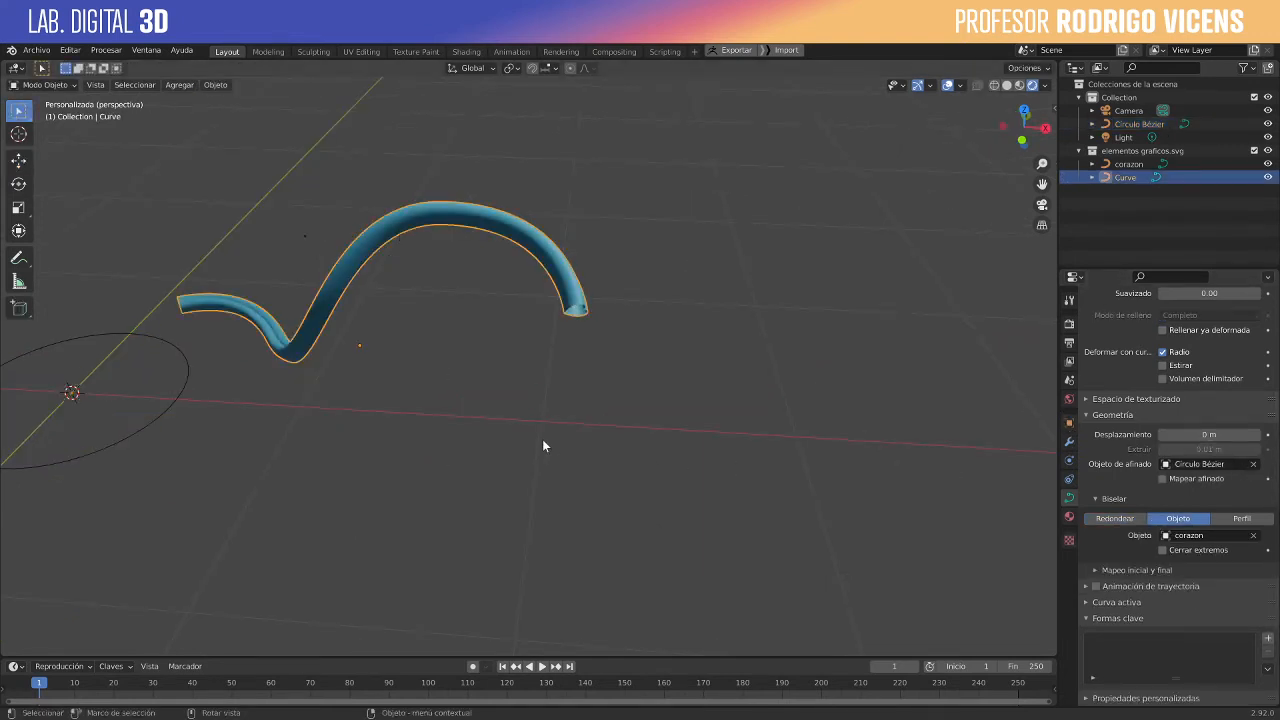
{"action": "left_click", "coordinate": [1255, 537]}
{"action": "left_click", "coordinate": [1254, 536]}
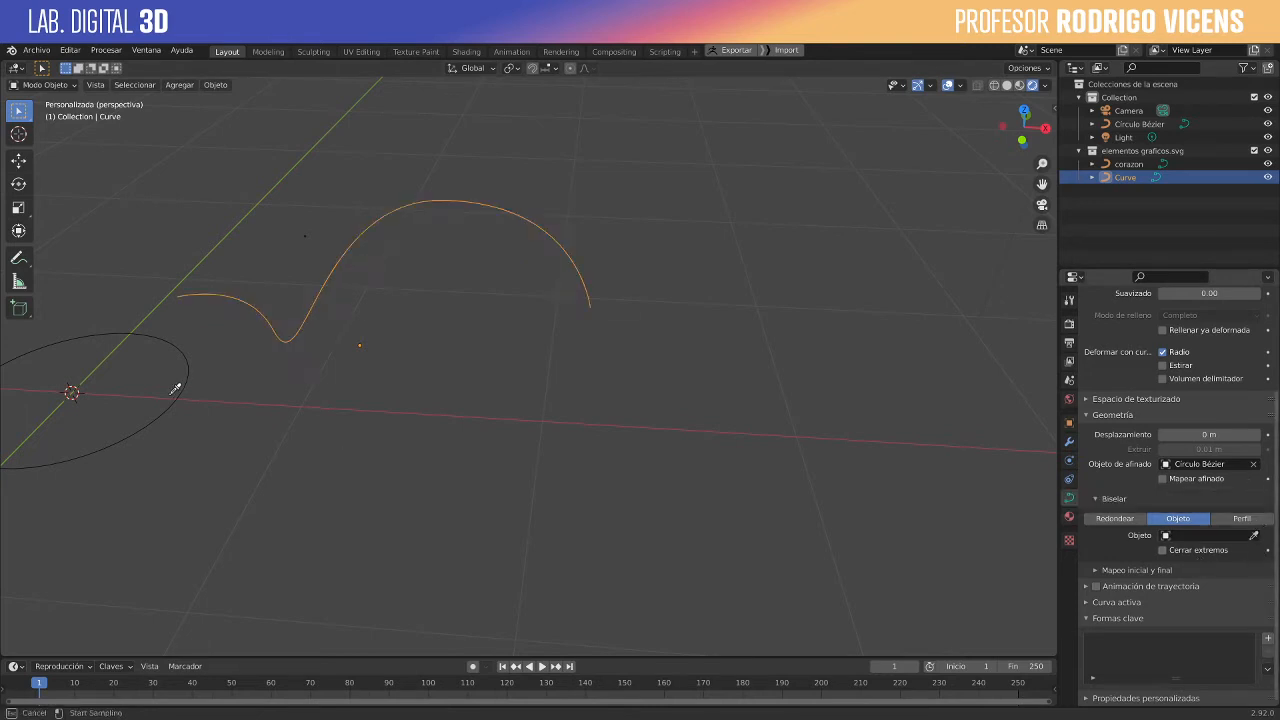
{"action": "left_click", "coordinate": [179, 391]}
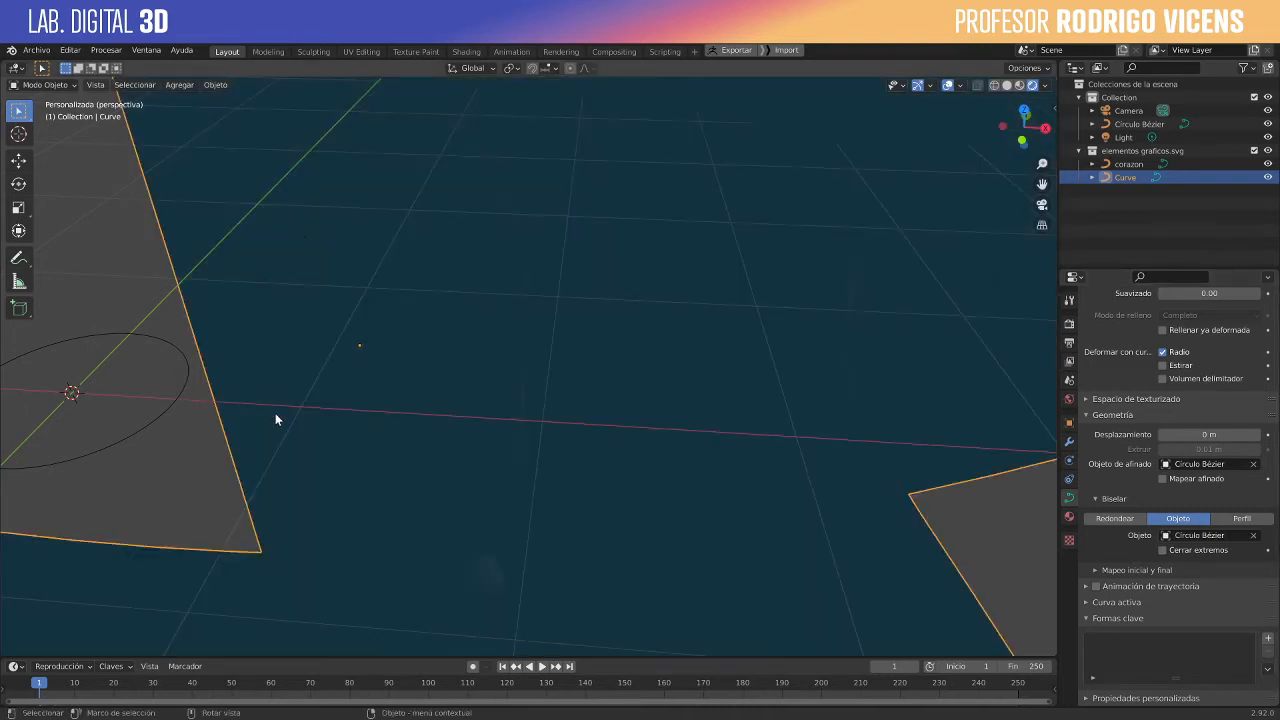
{"action": "scroll", "coordinate": [275, 413], "scroll_direction": "down", "scroll_amount": 8}
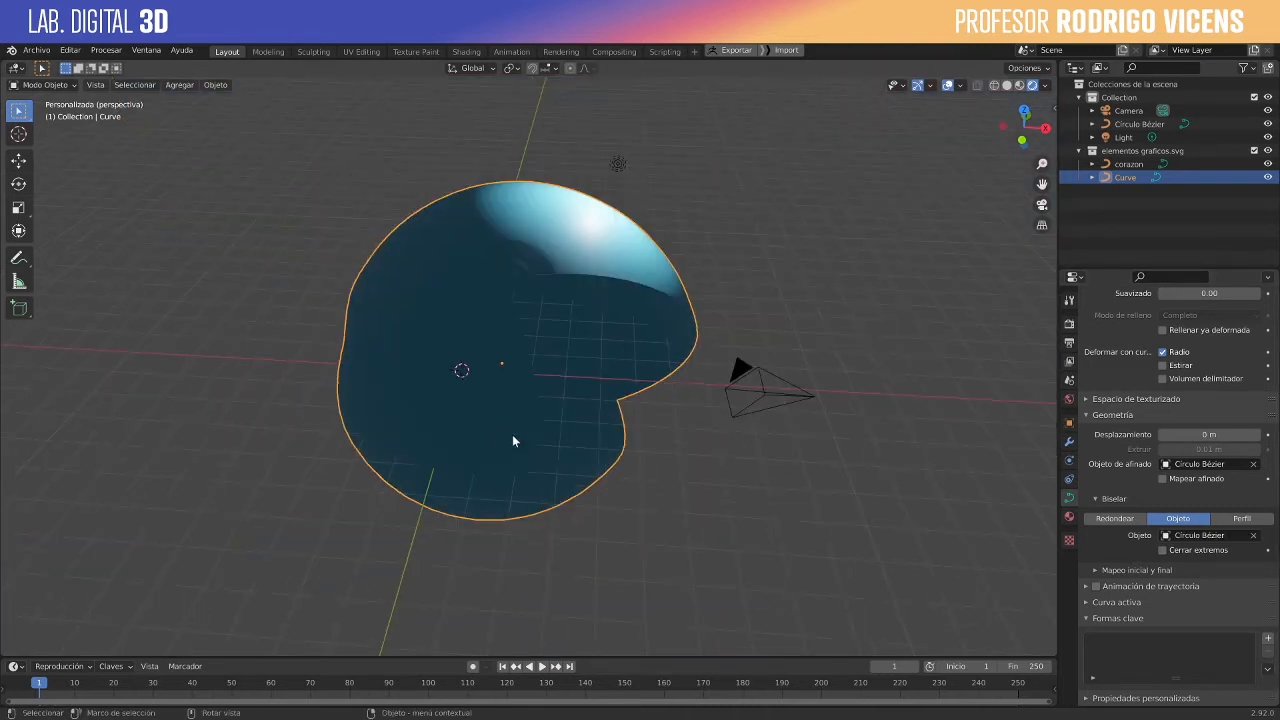
{"action": "key", "text": "Tab"}
{"action": "scroll", "coordinate": [714, 260], "scroll_direction": "up", "scroll_amount": 2}
{"action": "key", "text": "Tab"}
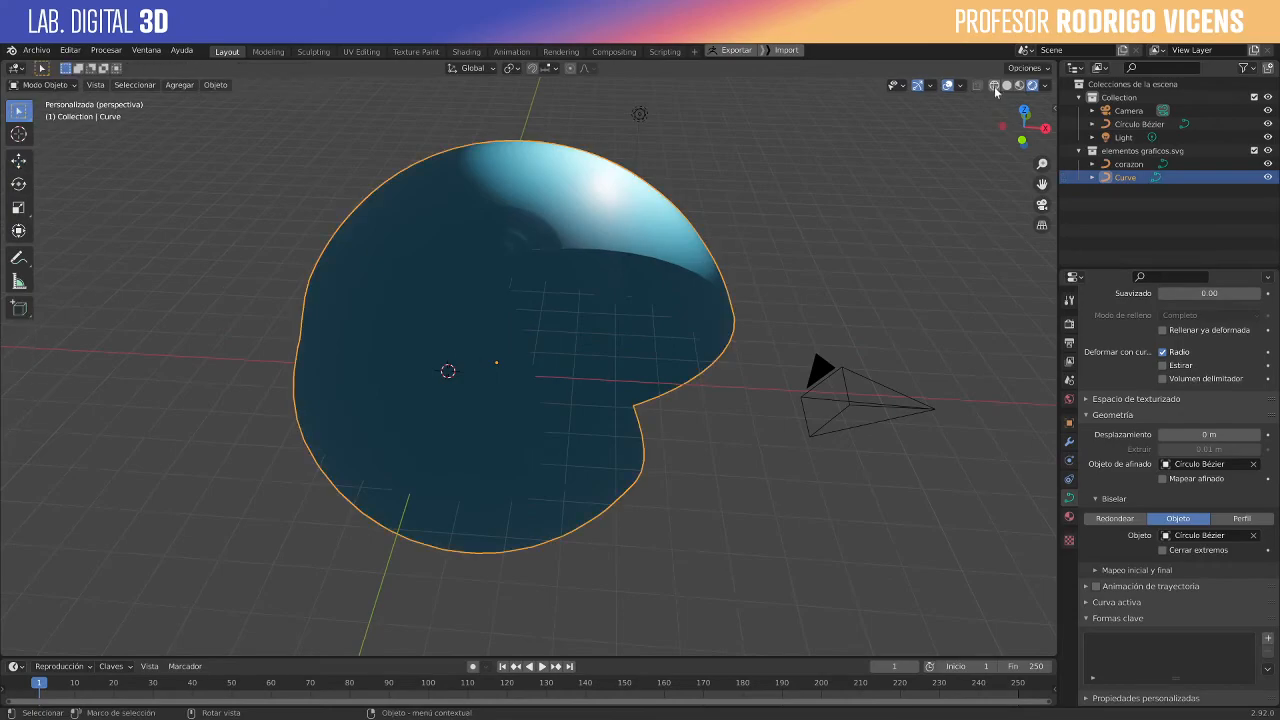
- Show the scene in wireframe and scale down the Bézier circle's control points in Edit Mode until the wavy curve is a thin tube
{"action": "key", "text": "shift+z"}
{"action": "middle_click_drag", "start_coordinate": [466, 384], "coordinate": [881, 269]}
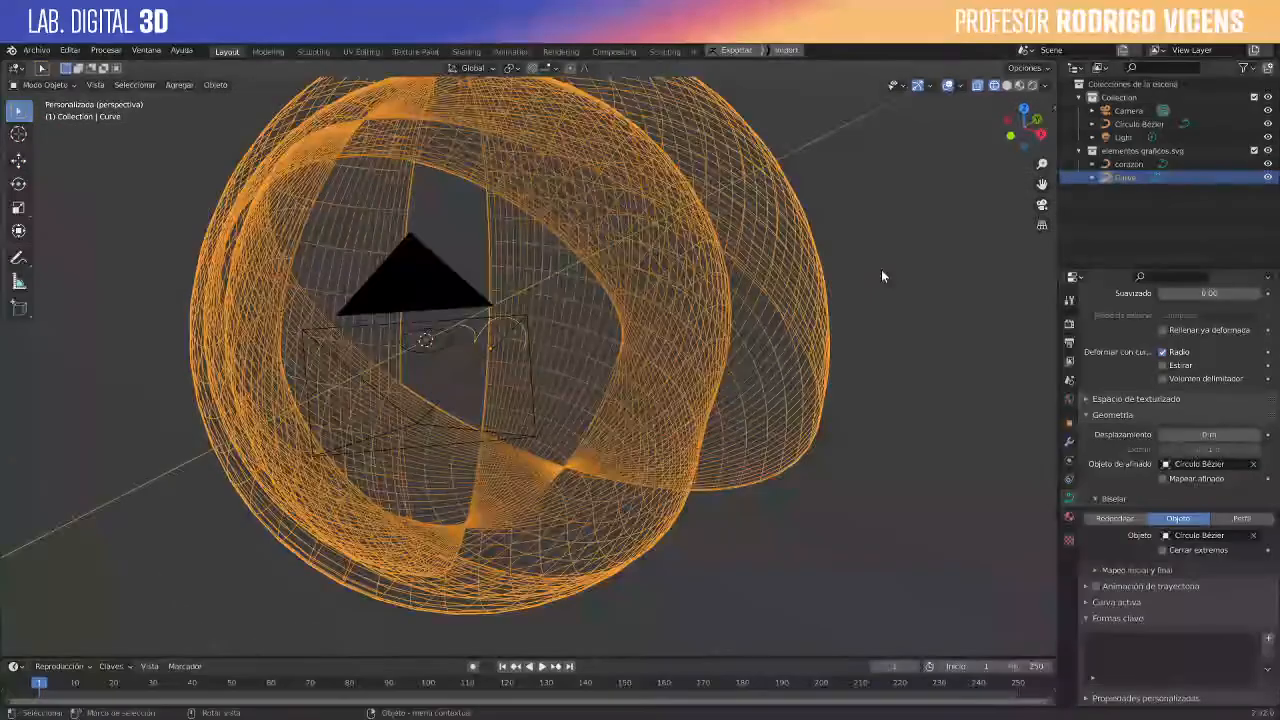
{"action": "left_click", "coordinate": [448, 345]}
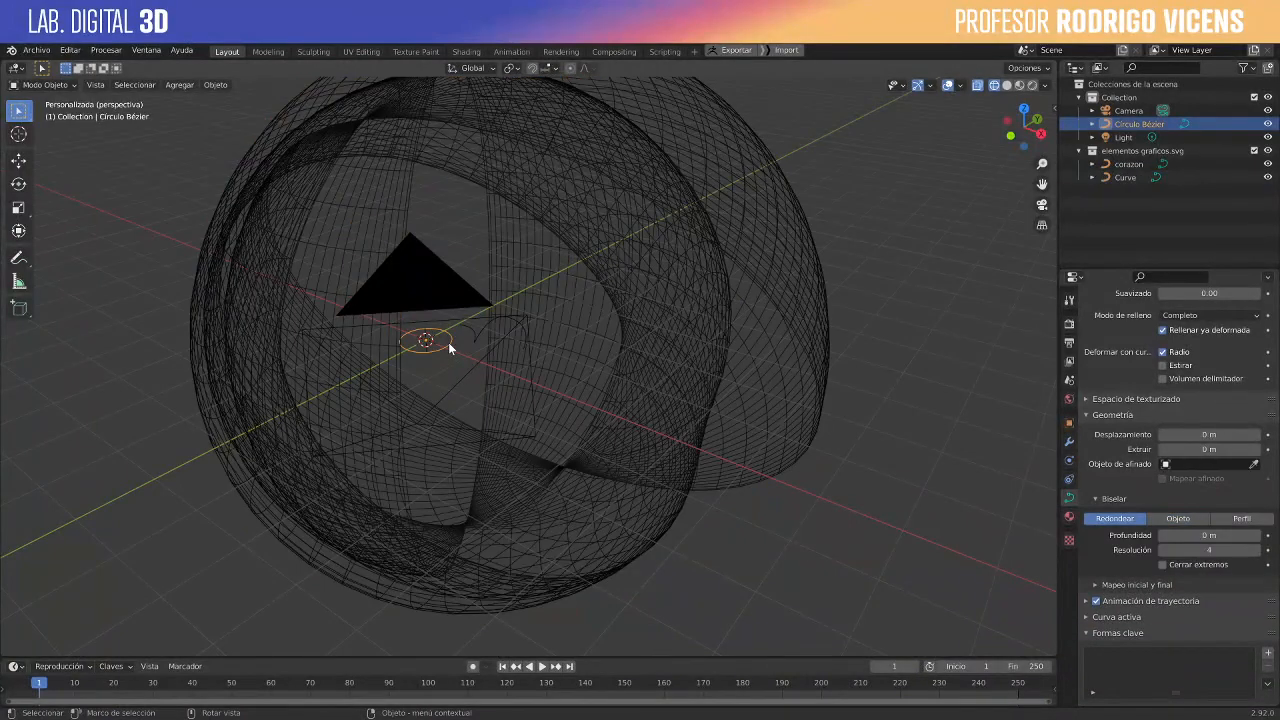
{"action": "key", "text": "Tab"}
{"action": "key", "text": "s"}
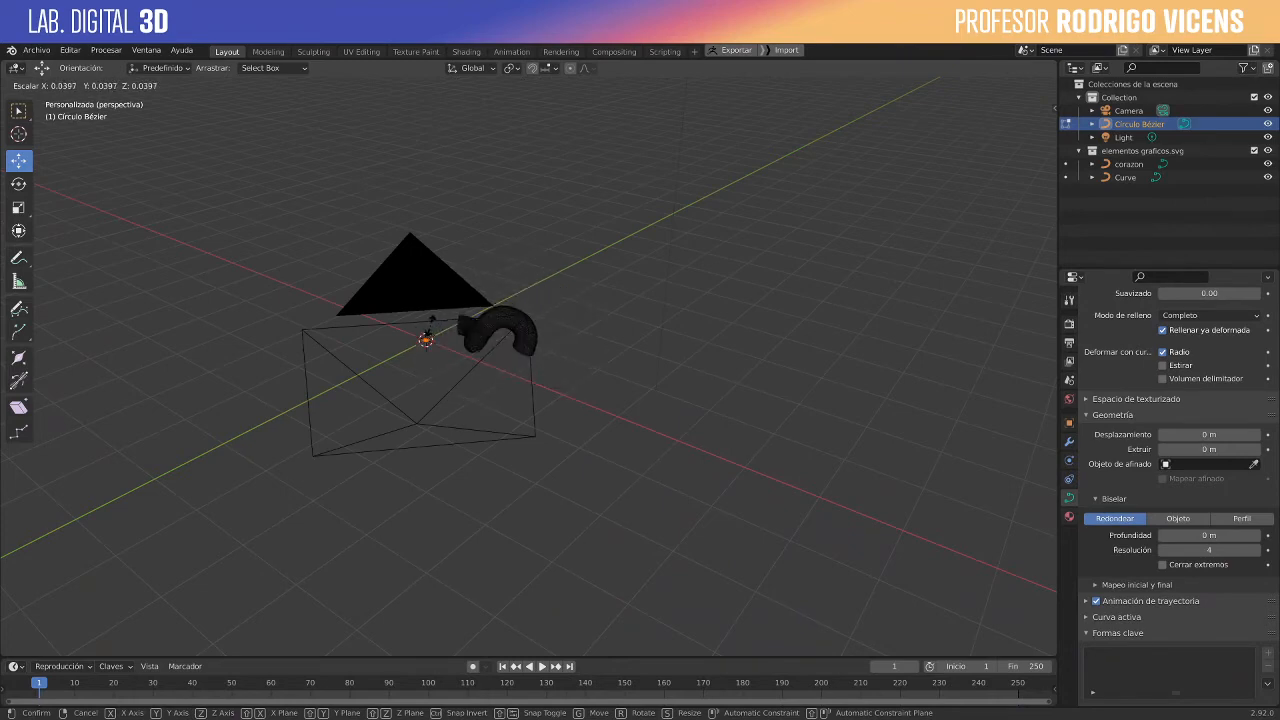
{"action": "left_click", "coordinate": [445, 326]}
{"action": "scroll", "coordinate": [488, 382], "scroll_direction": "up", "scroll_amount": 3}
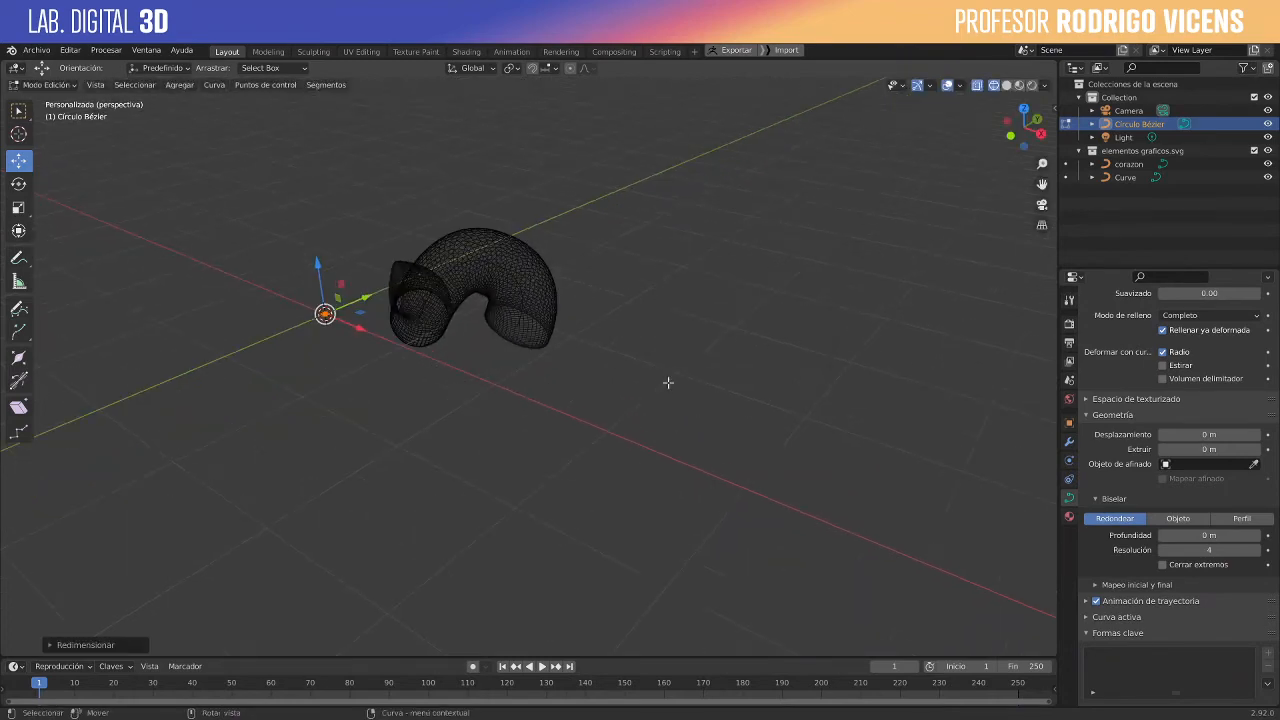
{"action": "key", "text": "s"}
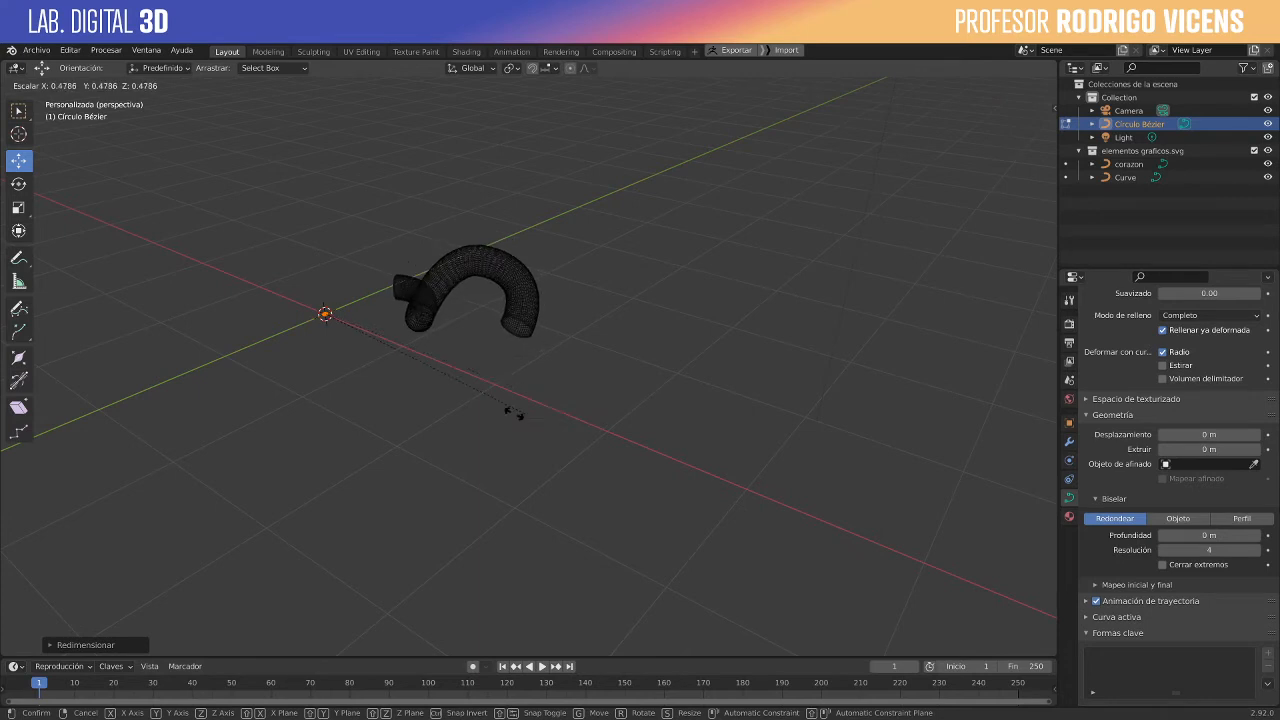
{"action": "left_click", "coordinate": [390, 391]}
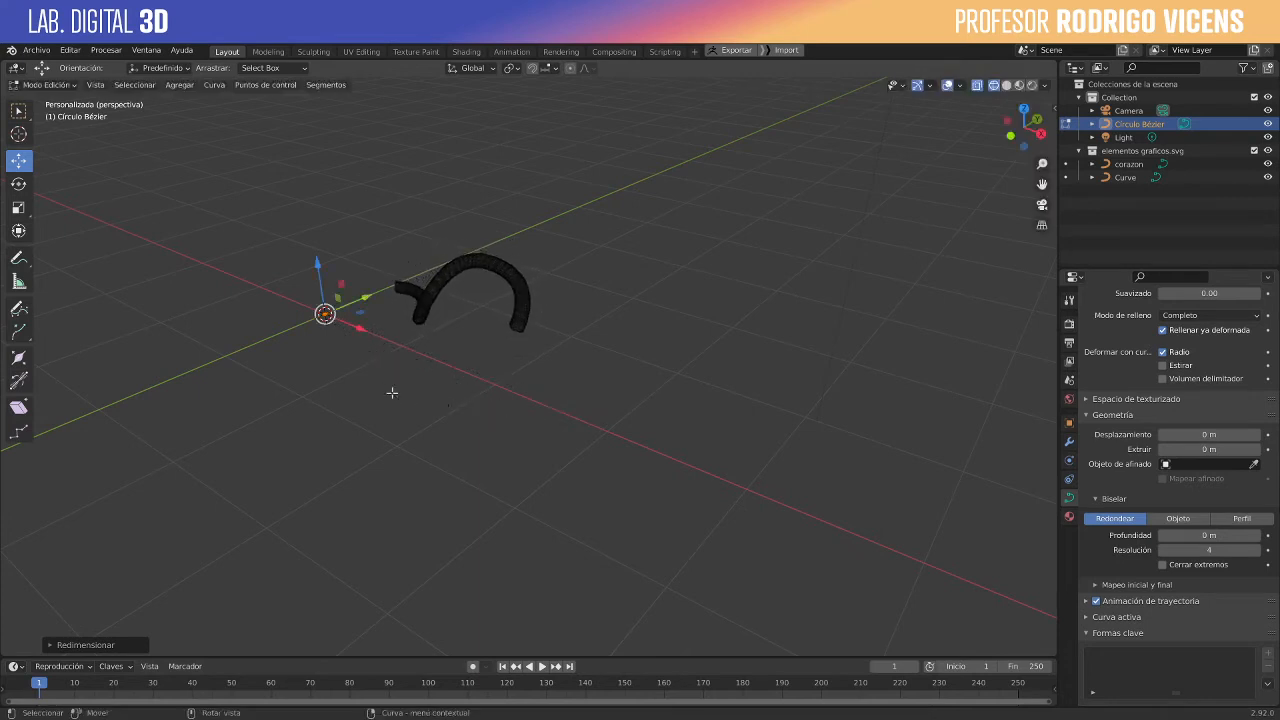
{"action": "key", "text": "Tab"}
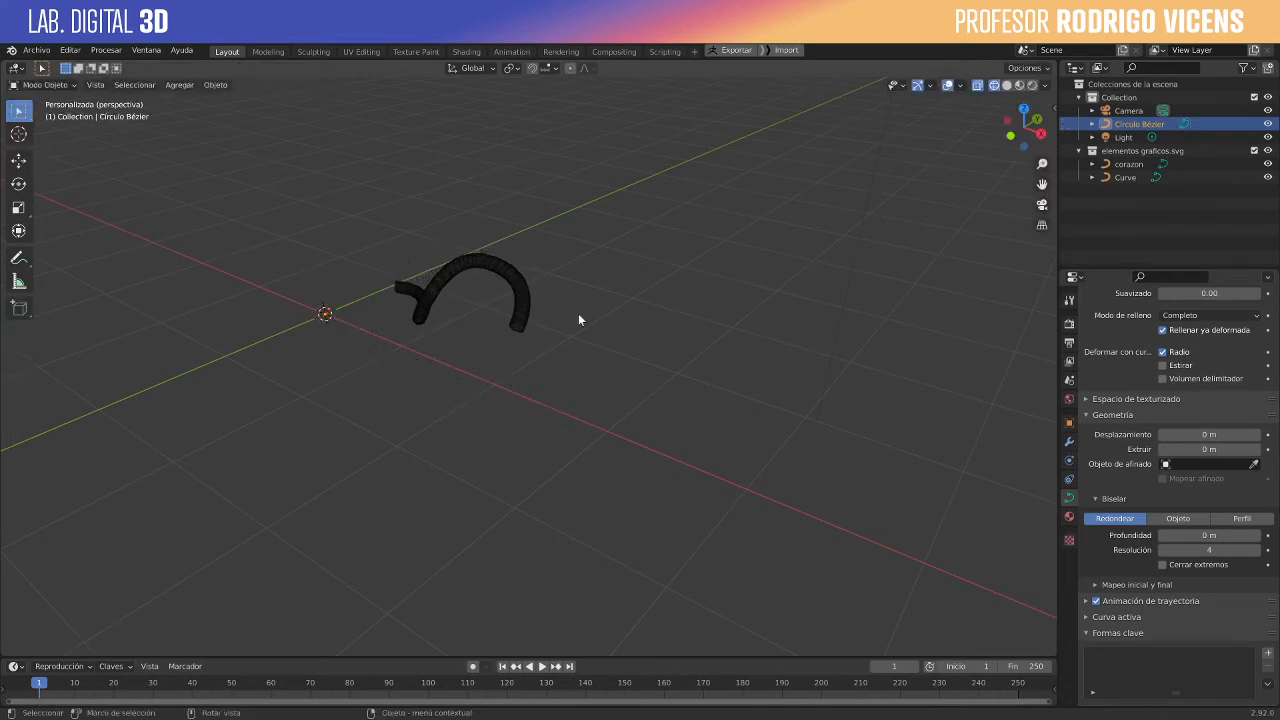
- Switch the viewport back to rendered shading and view the round tube up close and from several sides
{"action": "left_click", "coordinate": [1018, 86]}
{"action": "scroll", "coordinate": [420, 285], "scroll_direction": "up", "scroll_amount": 5}
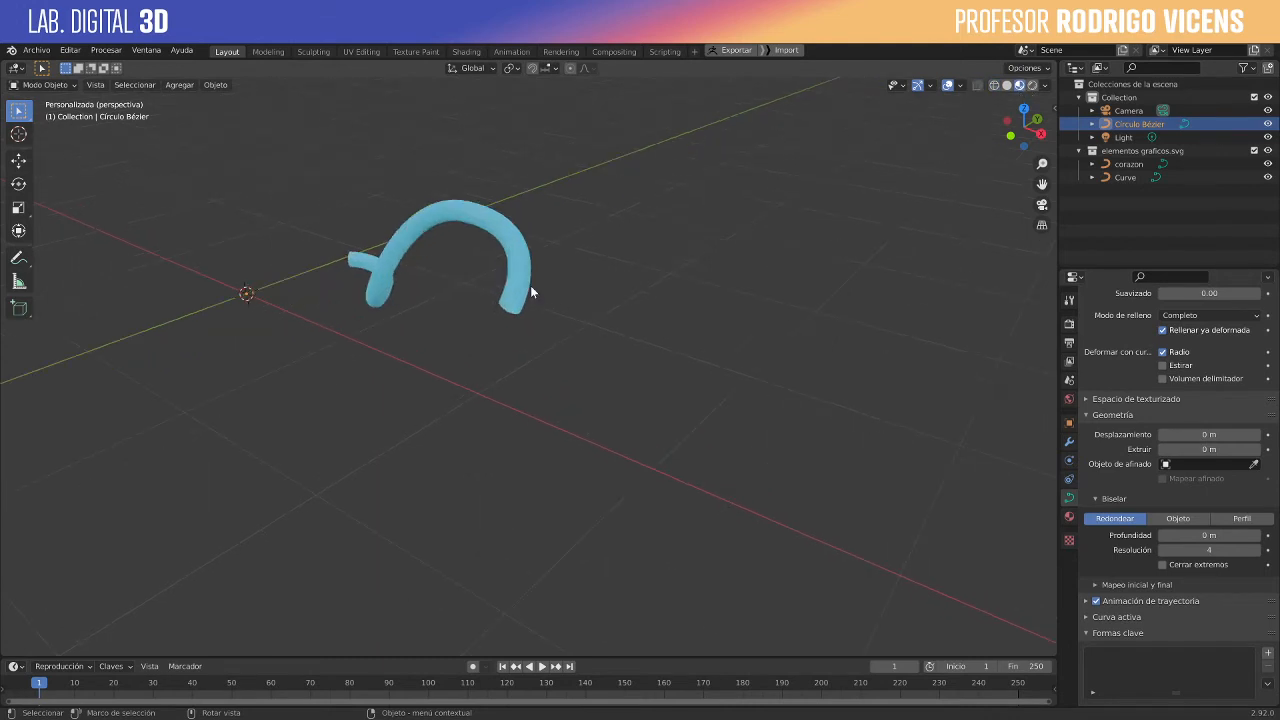
{"action": "left_click", "coordinate": [1032, 86]}
{"action": "middle_click_drag", "start_coordinate": [545, 300], "coordinate": [726, 345]}
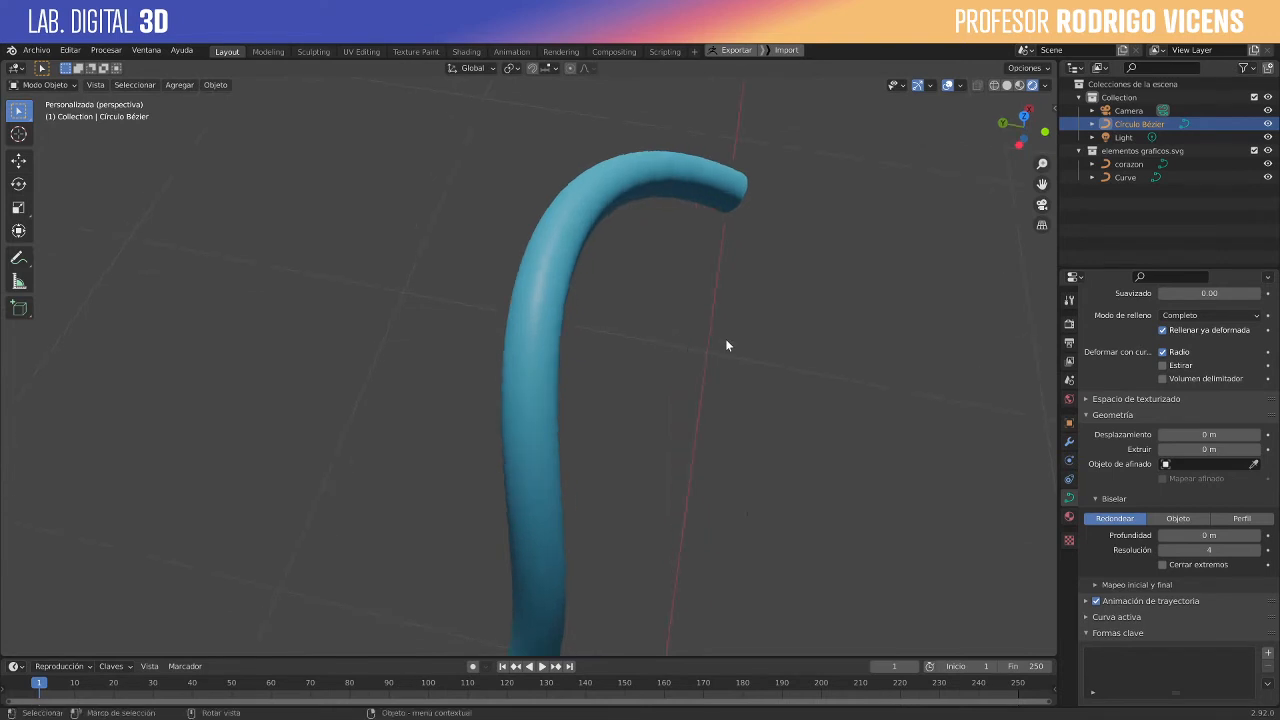
{"action": "scroll", "coordinate": [726, 345], "scroll_direction": "down", "scroll_amount": 6}
{"action": "middle_click_drag", "start_coordinate": [600, 482], "coordinate": [616, 449]}
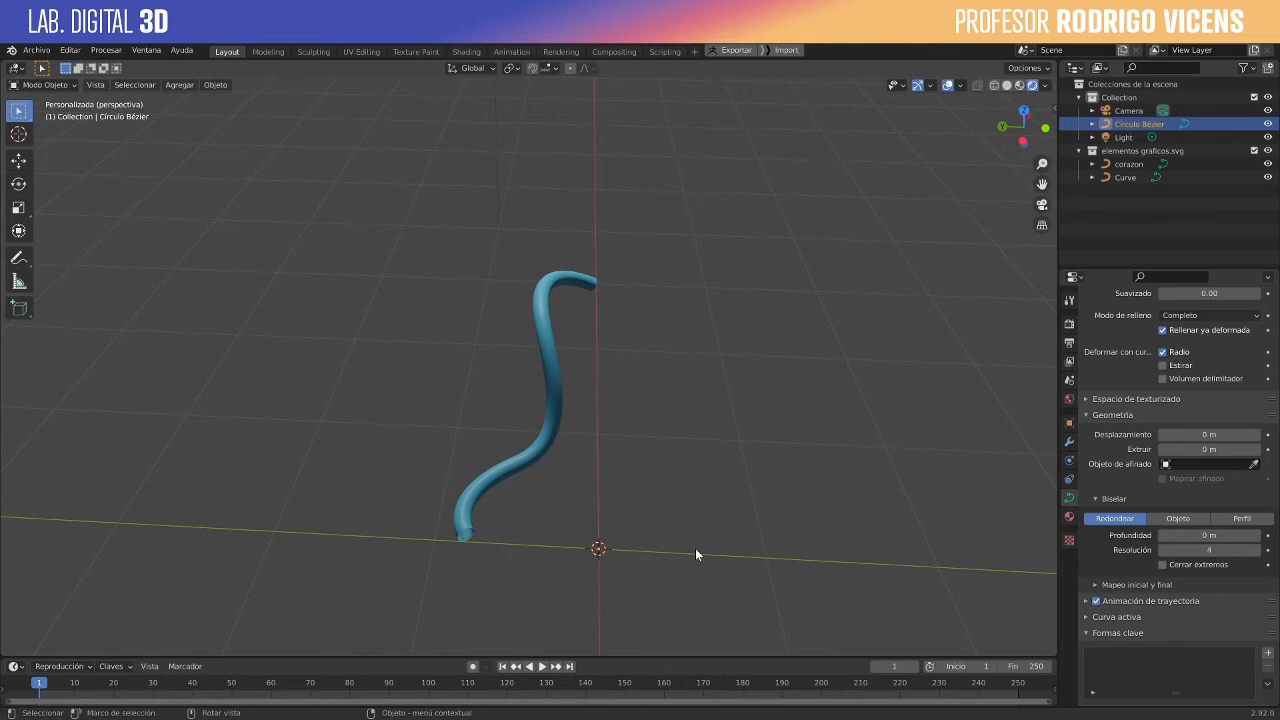
{"action": "key", "text": "Tab"}
{"action": "key", "text": "Tab"}
{"action": "key", "text": "Tab"}
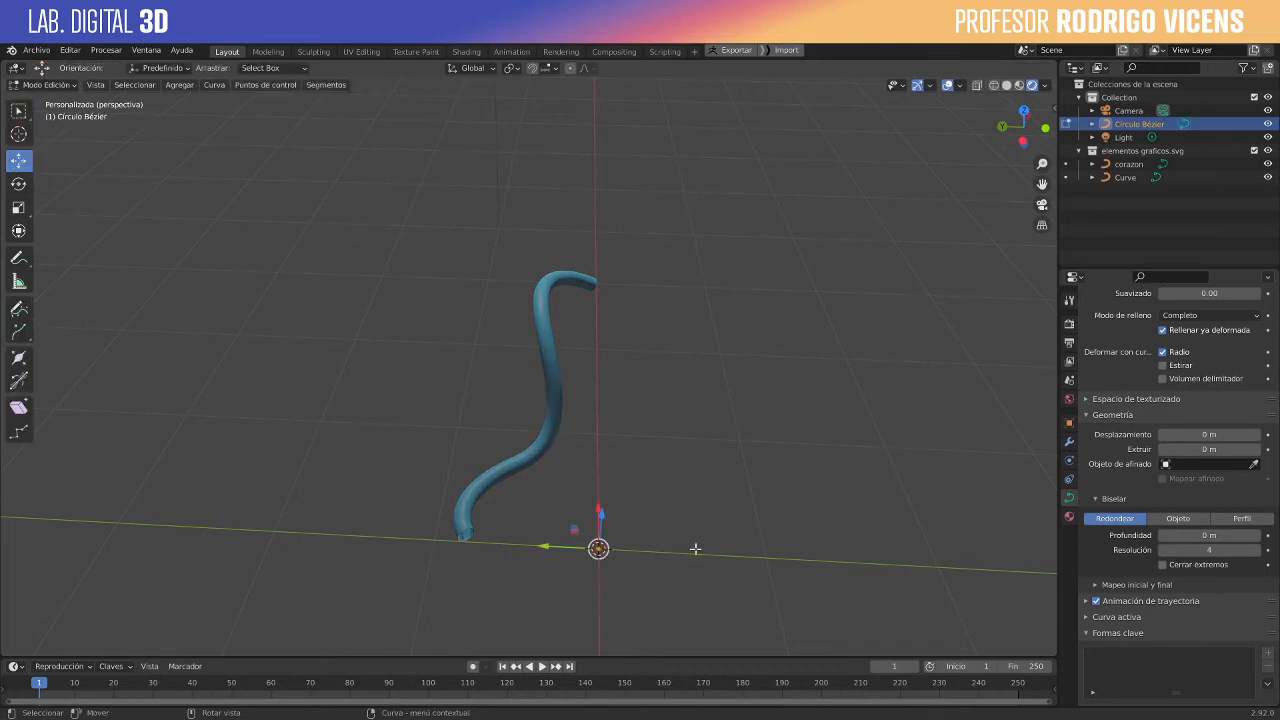
{"action": "key", "text": "Tab"}
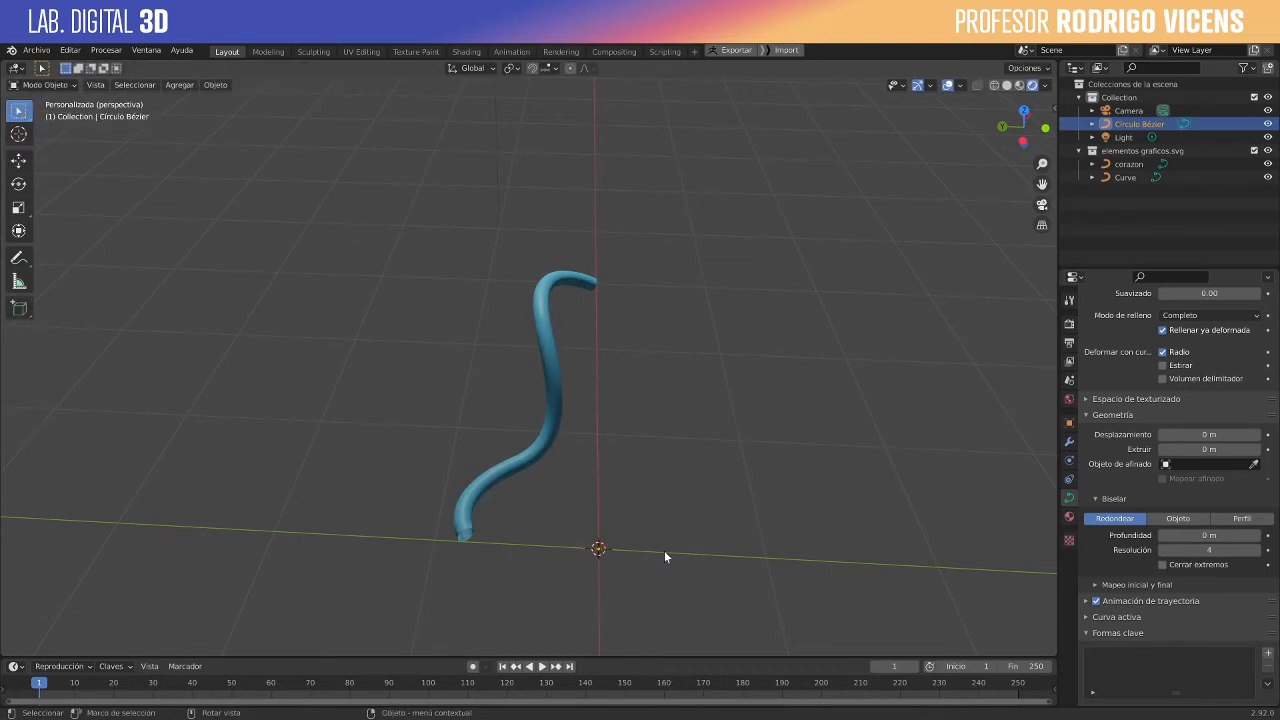
- Add a cylinder mesh with 5 vertices, a radius of 0.13 m and a depth of 0.44 m
{"action": "scroll", "coordinate": [665, 515], "scroll_direction": "up", "scroll_amount": 2}
{"action": "key", "text": "shift+a"}
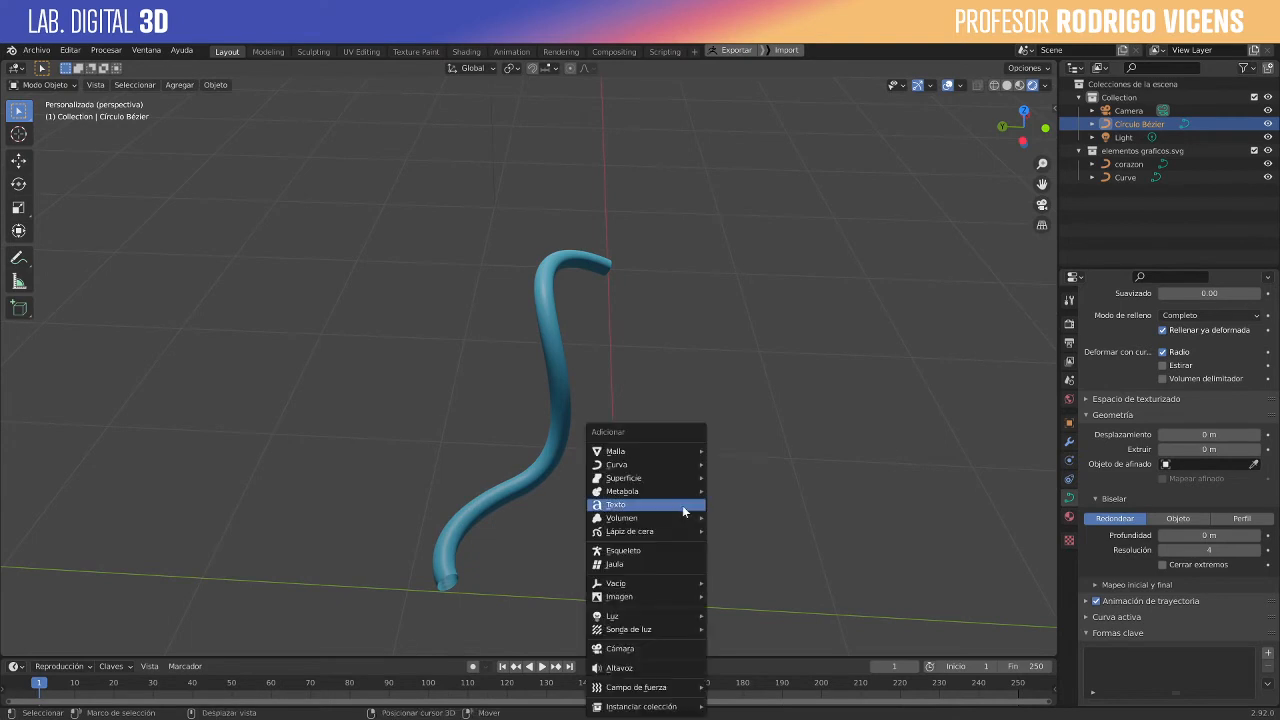
{"action": "mouse_move", "coordinate": [666, 452]}
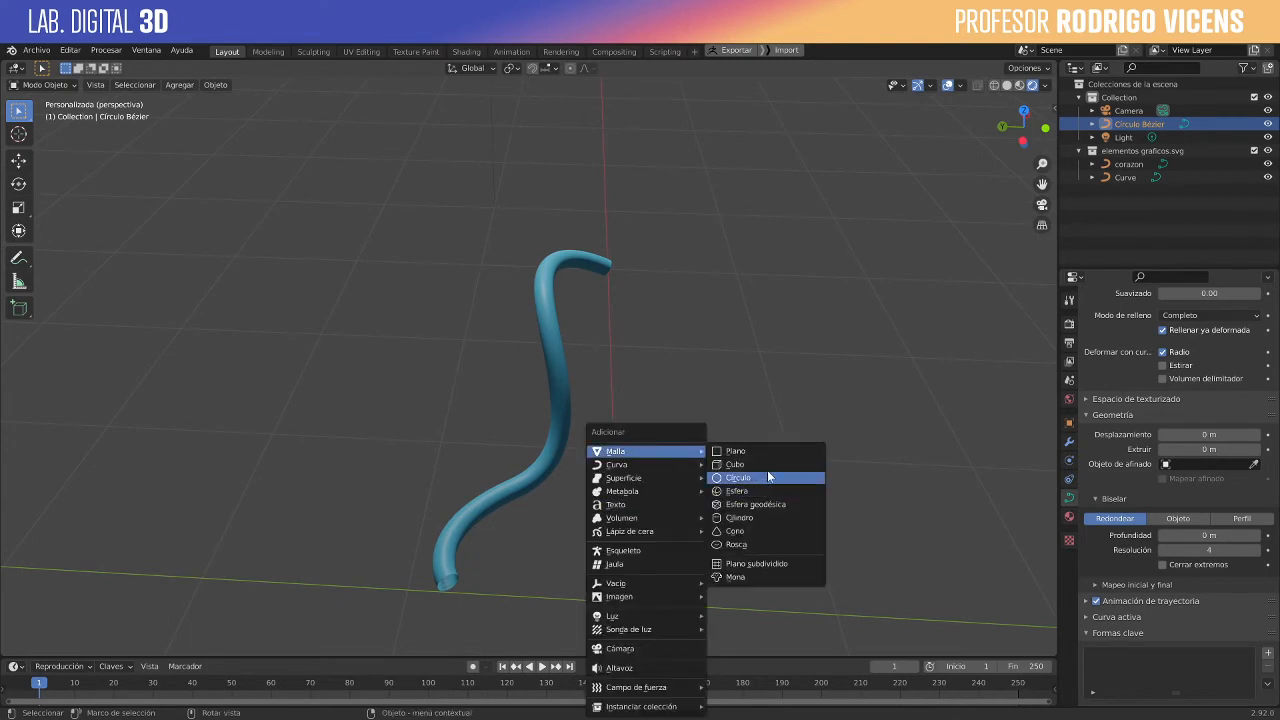
{"action": "left_click", "coordinate": [760, 518]}
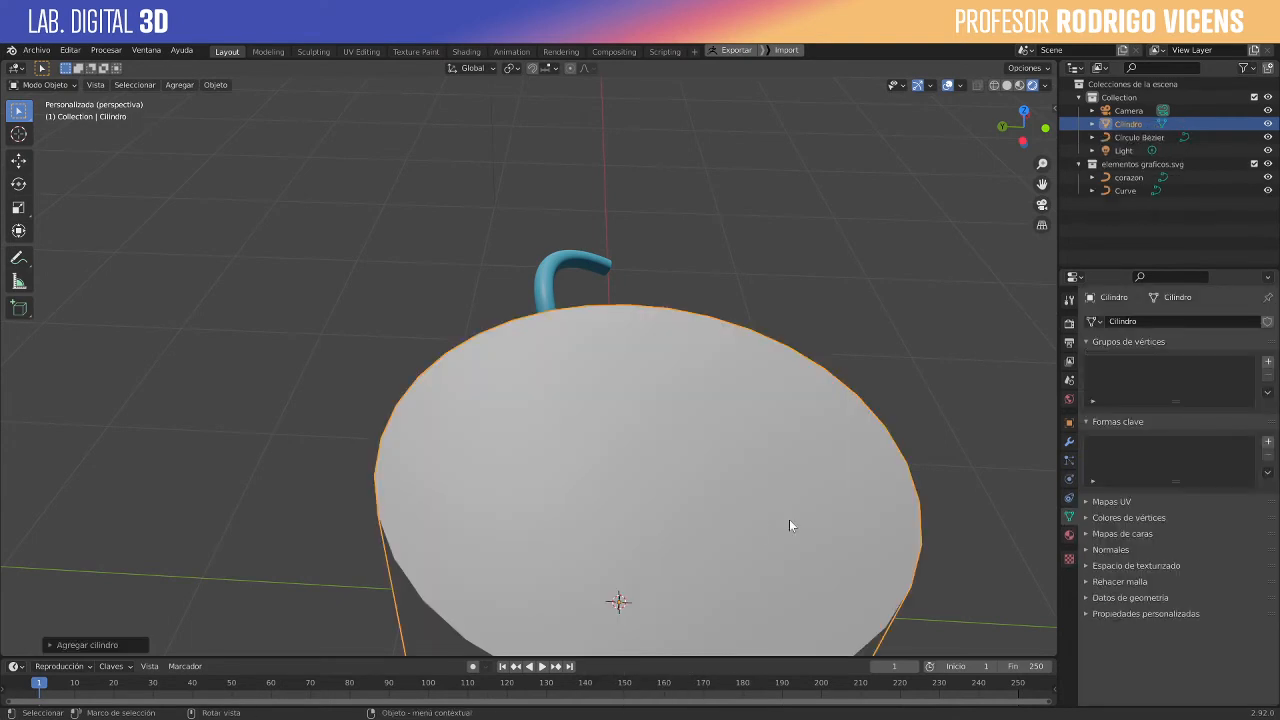
{"action": "left_click", "coordinate": [119, 647]}
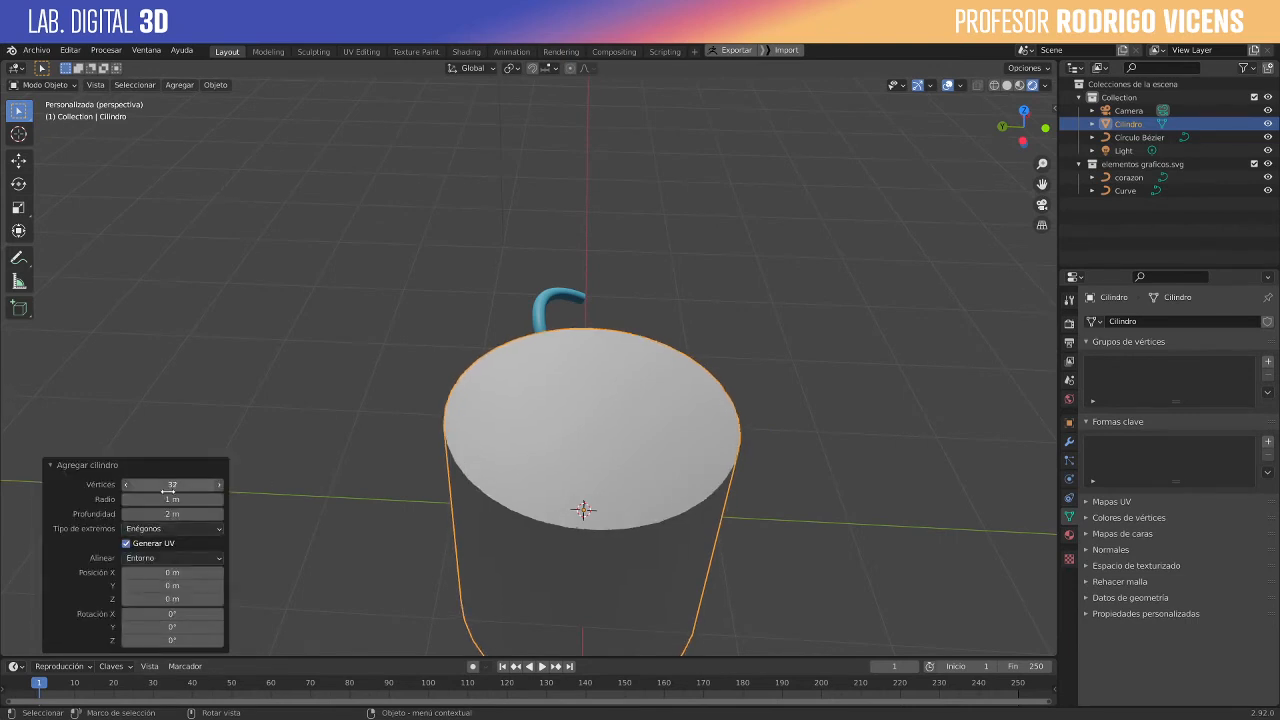
{"action": "mouse_move", "coordinate": [172, 488]}
{"action": "left_mouse_down"}
{"action": "mouse_move", "coordinate": [127, 489]}
{"action": "mouse_move", "coordinate": [160, 490]}
{"action": "mouse_move", "coordinate": [148, 490]}
{"action": "left_mouse_up"}
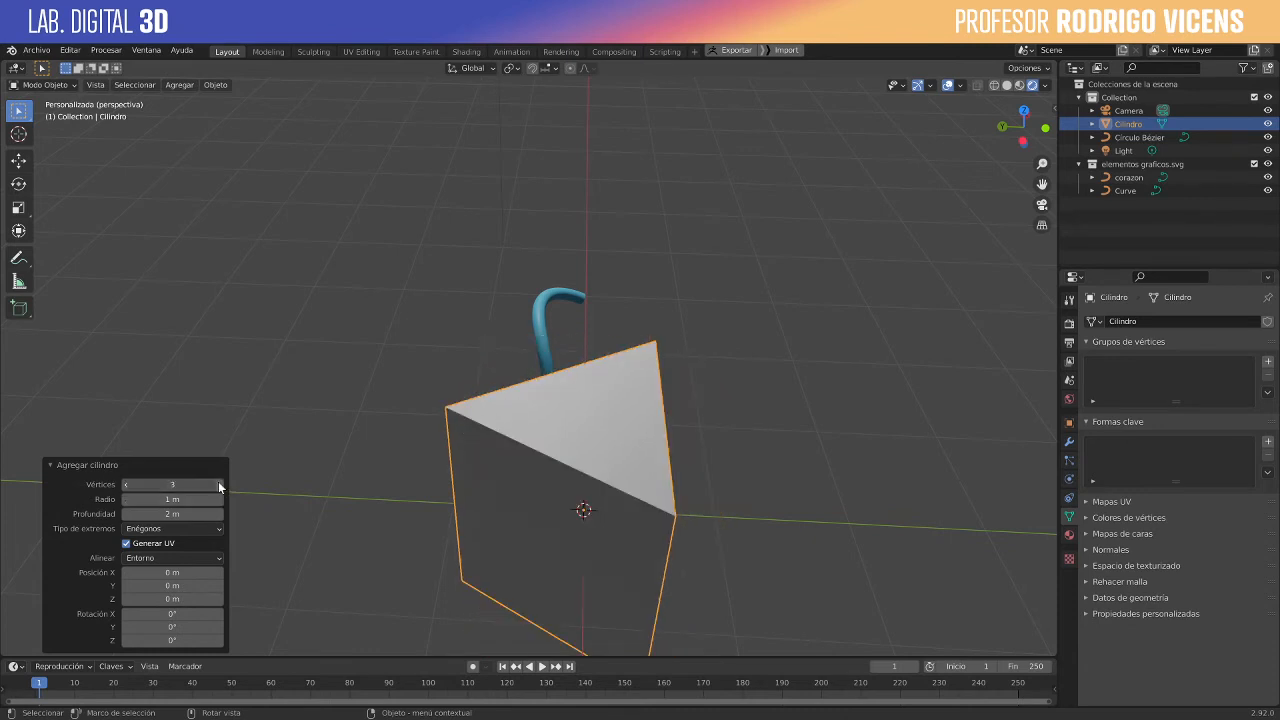
{"action": "left_click", "coordinate": [219, 485]}
{"action": "left_click", "coordinate": [219, 485]}
{"action": "left_click_drag", "start_coordinate": [197, 515], "coordinate": [158, 528]}
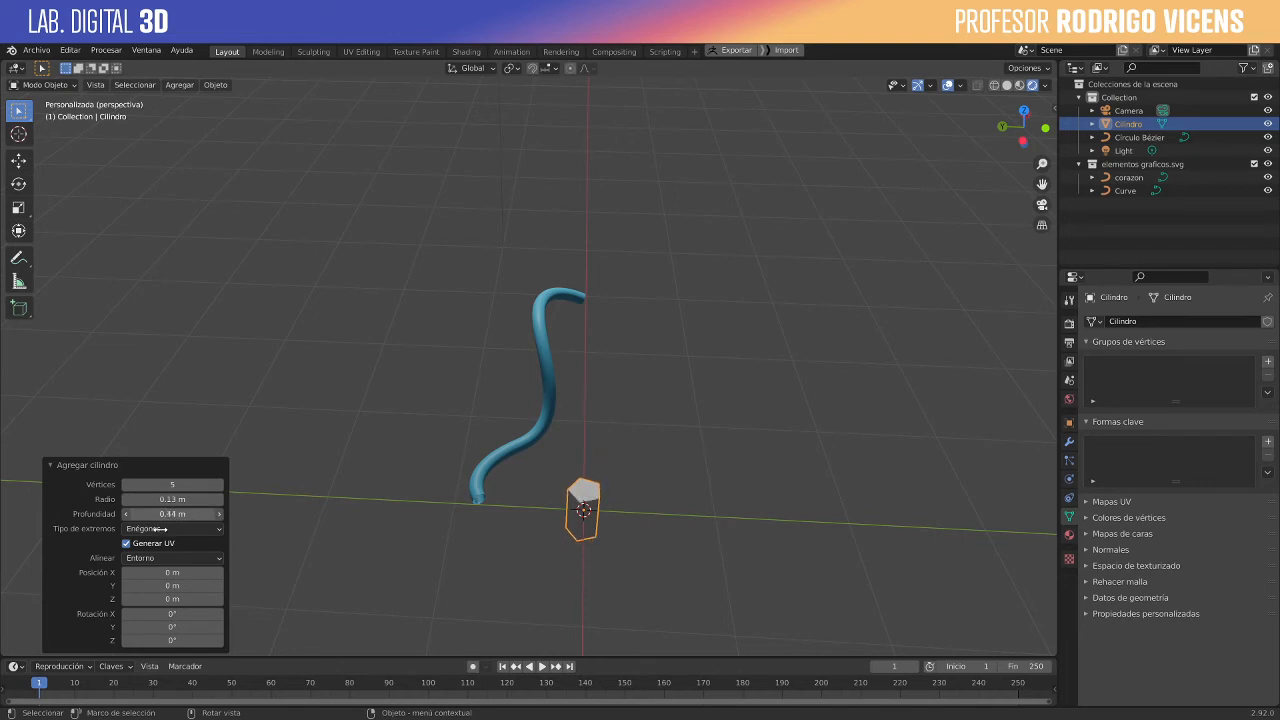
- Flatten the new five-sided cylinder by setting its depth to 0.09 m
{"action": "scroll", "coordinate": [575, 489], "scroll_direction": "up", "scroll_amount": 1}
{"action": "scroll", "coordinate": [578, 486], "scroll_direction": "up", "scroll_amount": 2}
{"action": "middle_click_drag", "start_coordinate": [758, 517], "coordinate": [699, 263], "text": "shift"}
{"action": "middle_click_drag", "start_coordinate": [641, 312], "coordinate": [601, 456]}
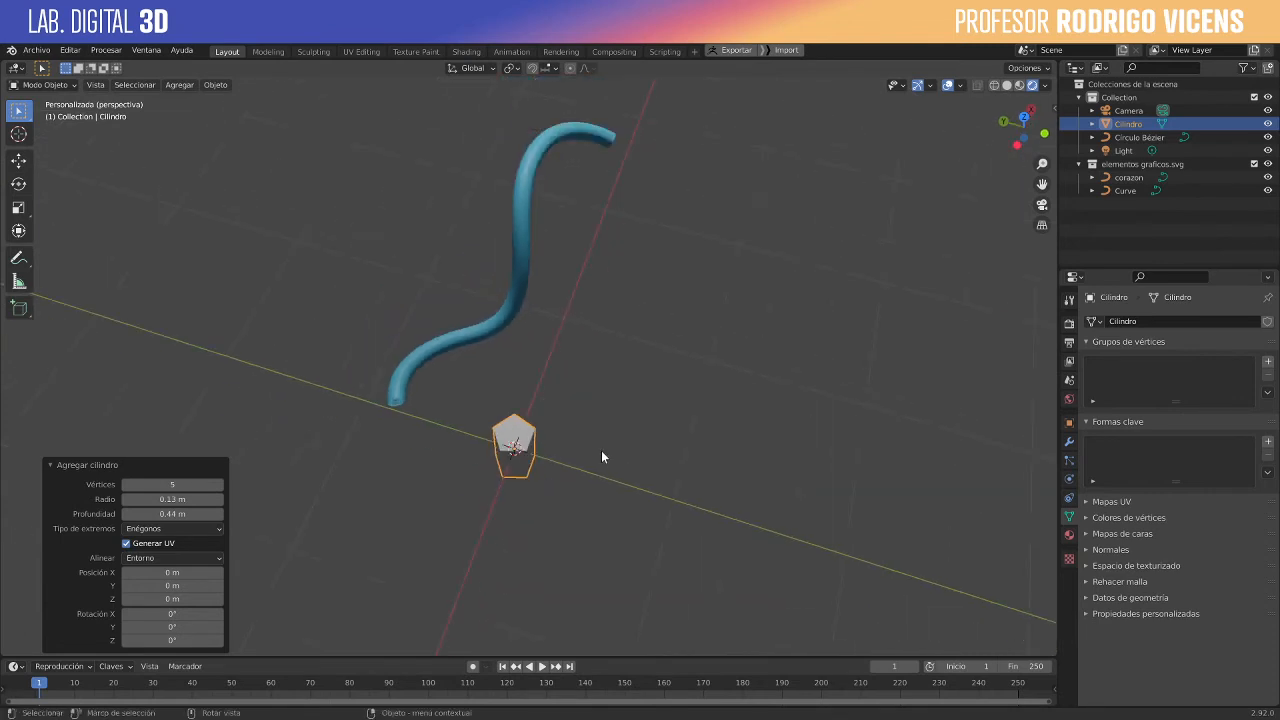
{"action": "scroll", "coordinate": [601, 456], "scroll_direction": "up", "scroll_amount": 3}
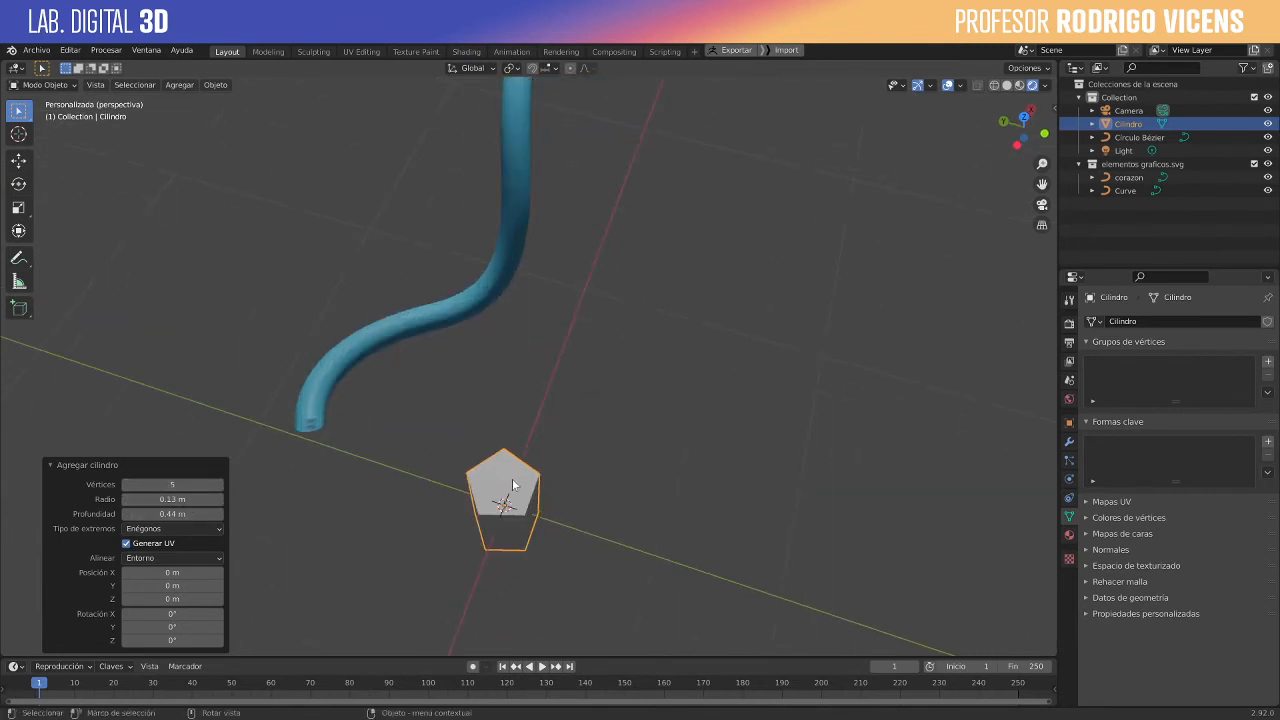
{"action": "middle_click_drag", "start_coordinate": [543, 494], "coordinate": [541, 288]}
{"action": "mouse_move", "coordinate": [160, 514]}
{"action": "left_mouse_down"}
{"action": "mouse_move", "coordinate": [110, 514]}
{"action": "mouse_move", "coordinate": [170, 514]}
{"action": "mouse_move", "coordinate": [146, 522]}
{"action": "left_mouse_up"}
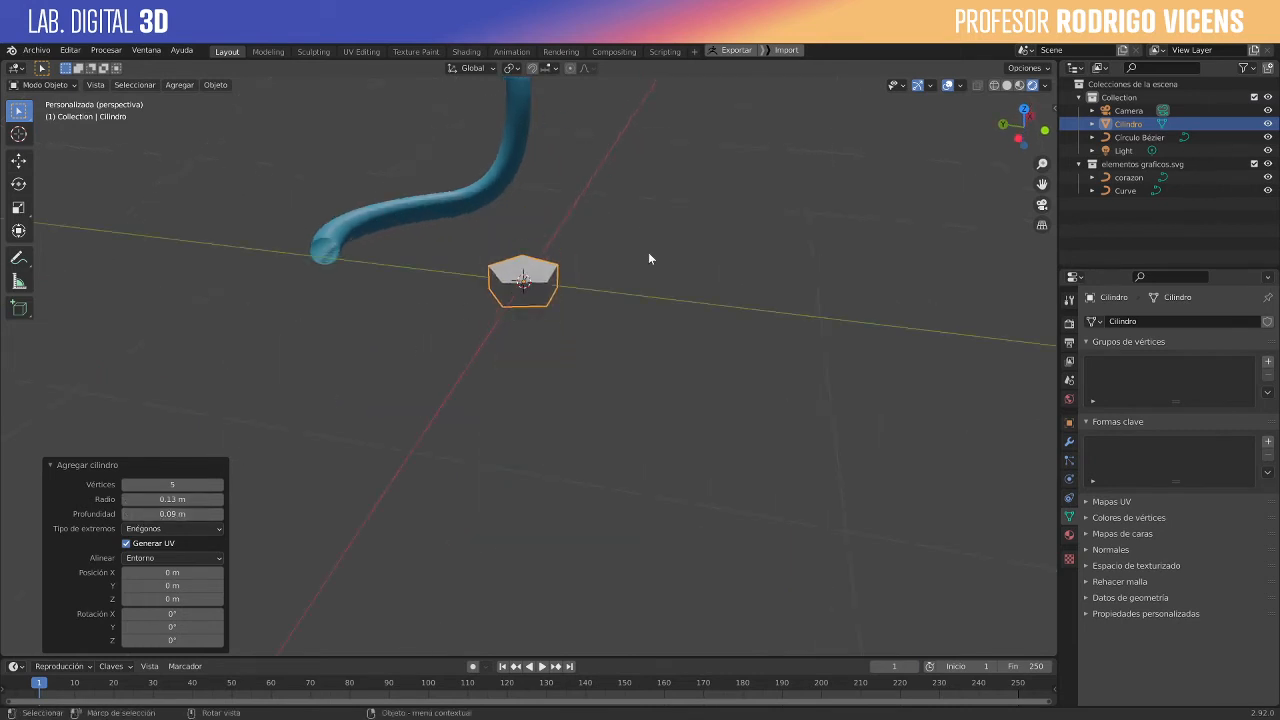
- Select the cylinder's top face using face selection in Edit Mode, and return to Object Mode
{"action": "middle_click_drag", "start_coordinate": [648, 252], "coordinate": [638, 275]}
{"action": "key", "text": "Tab"}
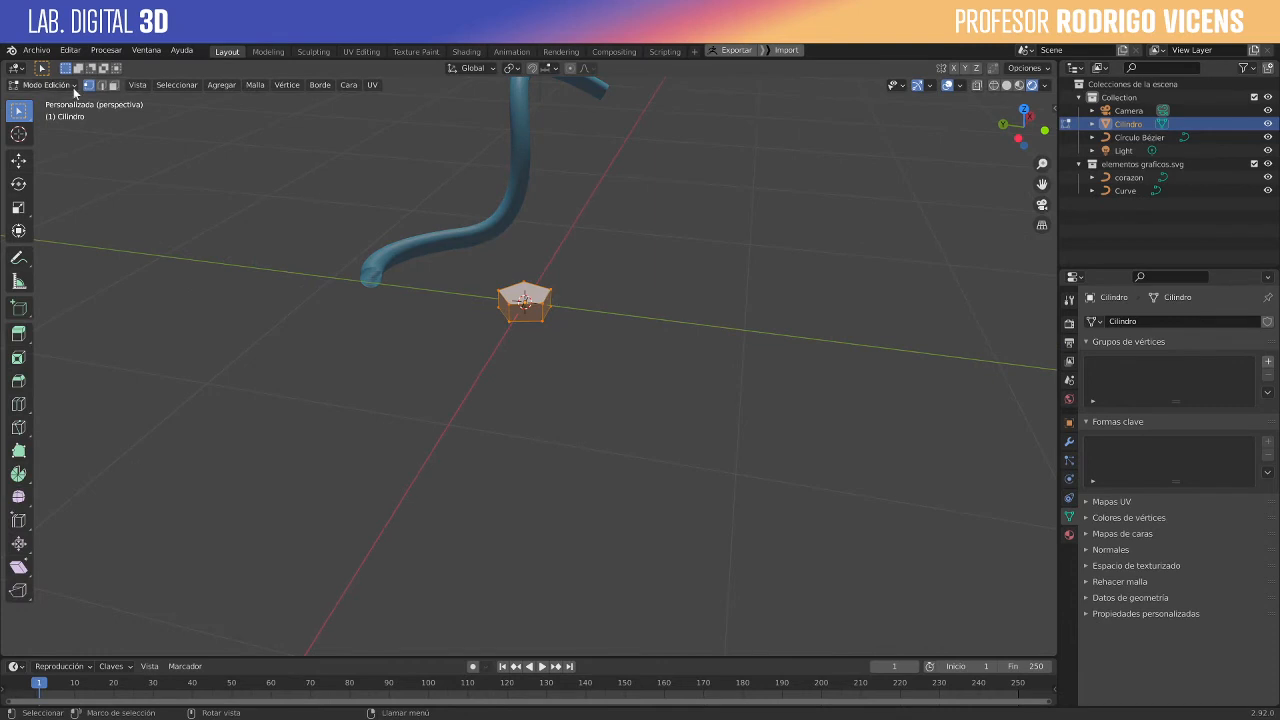
{"action": "left_click", "coordinate": [113, 85]}
{"action": "left_click", "coordinate": [541, 290]}
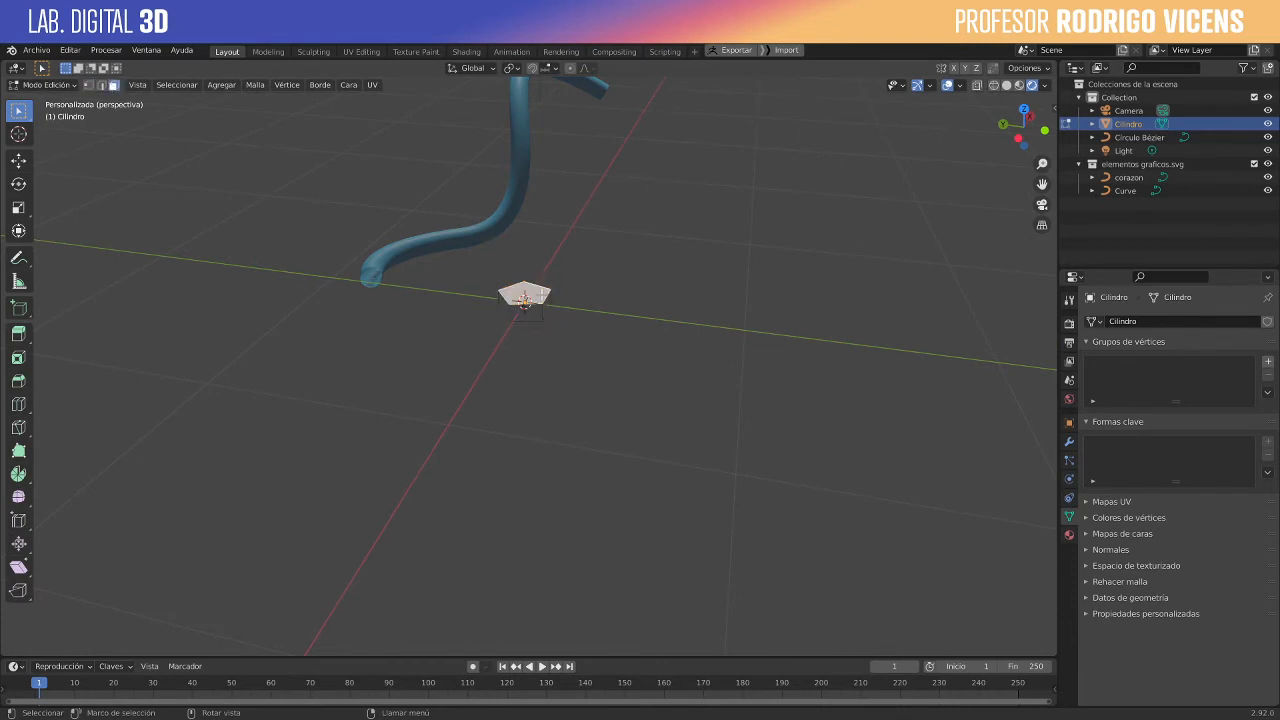
{"action": "key", "text": "Tab"}
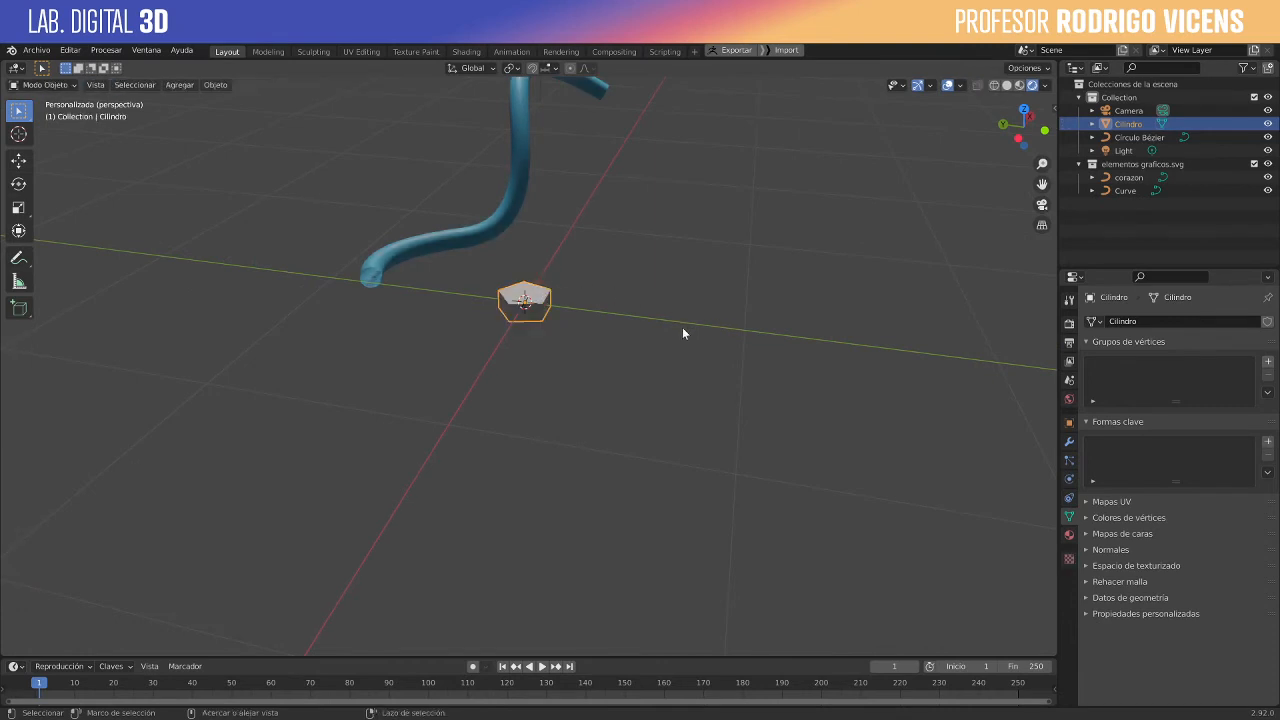
- Apply a level 2 subdivision to the cylinder and look at the smoothed shape
{"action": "key", "text": "ctrl+2"}
{"action": "scroll", "coordinate": [641, 319], "scroll_direction": "up", "scroll_amount": 5}
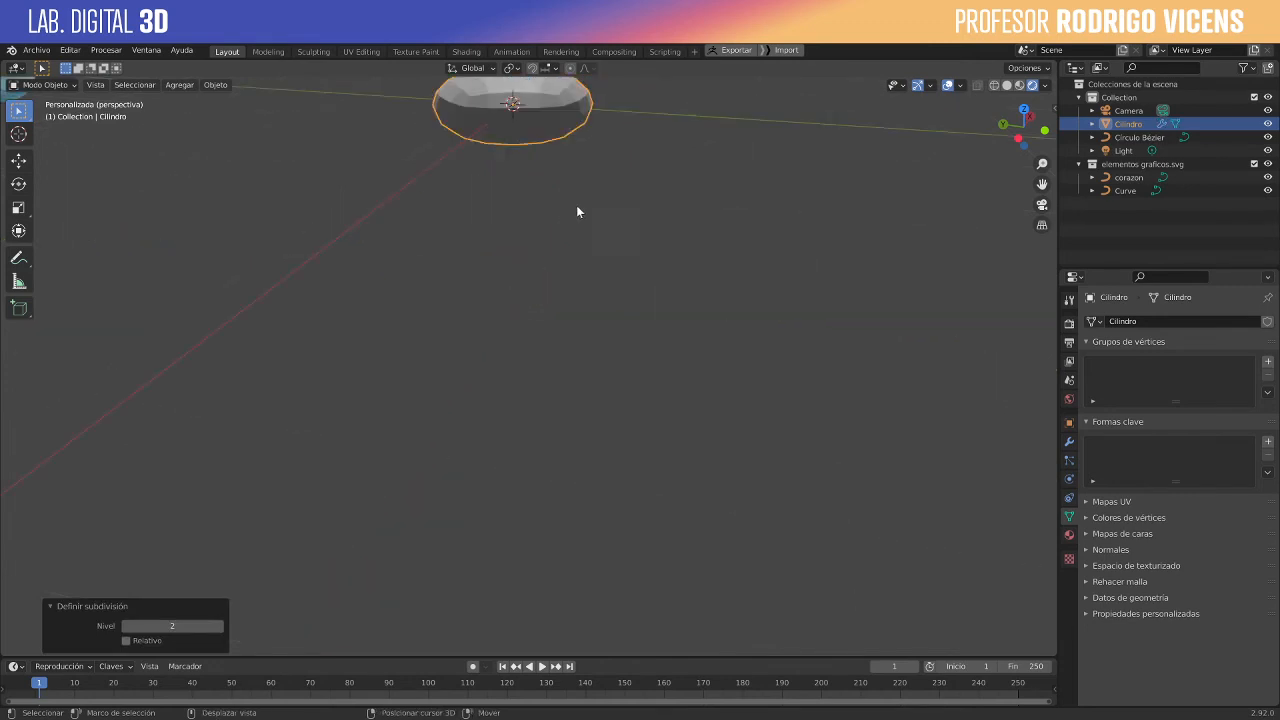
{"action": "middle_click_drag", "start_coordinate": [576, 205], "coordinate": [509, 422], "text": "shift"}
{"action": "scroll", "coordinate": [471, 526], "scroll_direction": "down", "scroll_amount": 2}
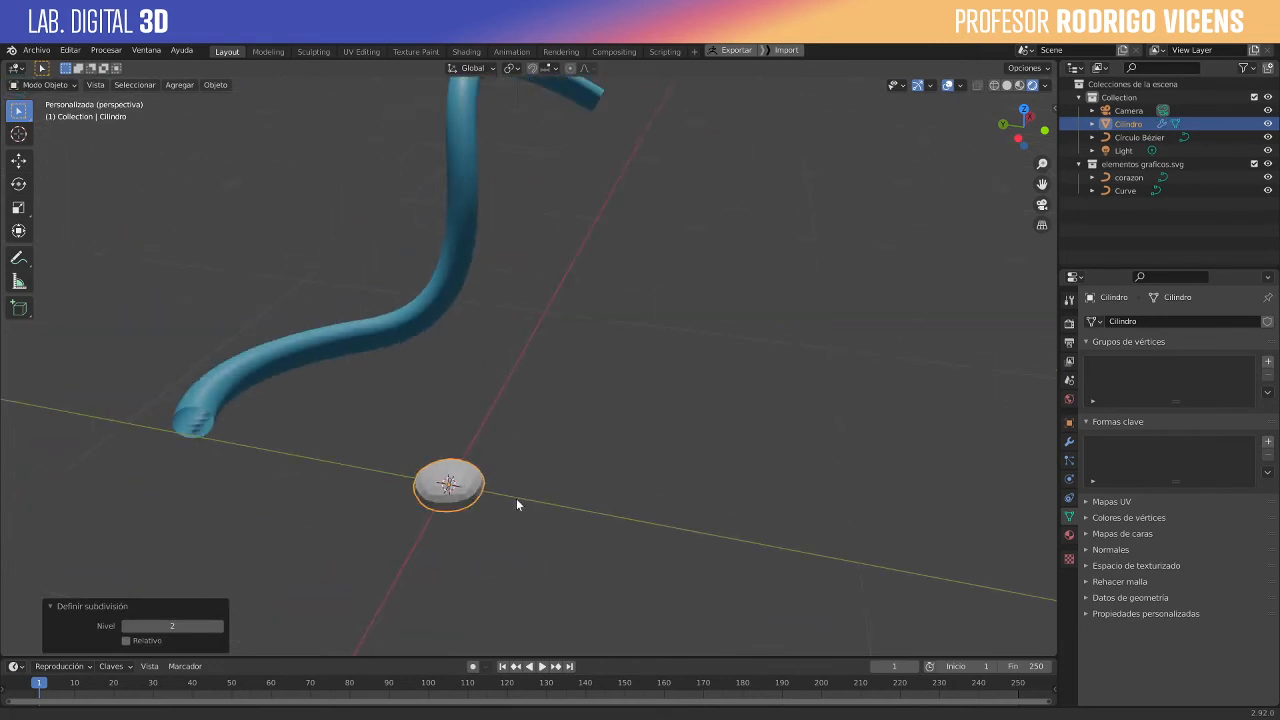
{"action": "middle_click_drag", "start_coordinate": [516, 498], "coordinate": [546, 507], "text": "shift"}
- In Edit Mode, extrude the cylinder's top face upward twice, by about 0.56 m and about 0.33 m
{"action": "key", "text": "Tab"}
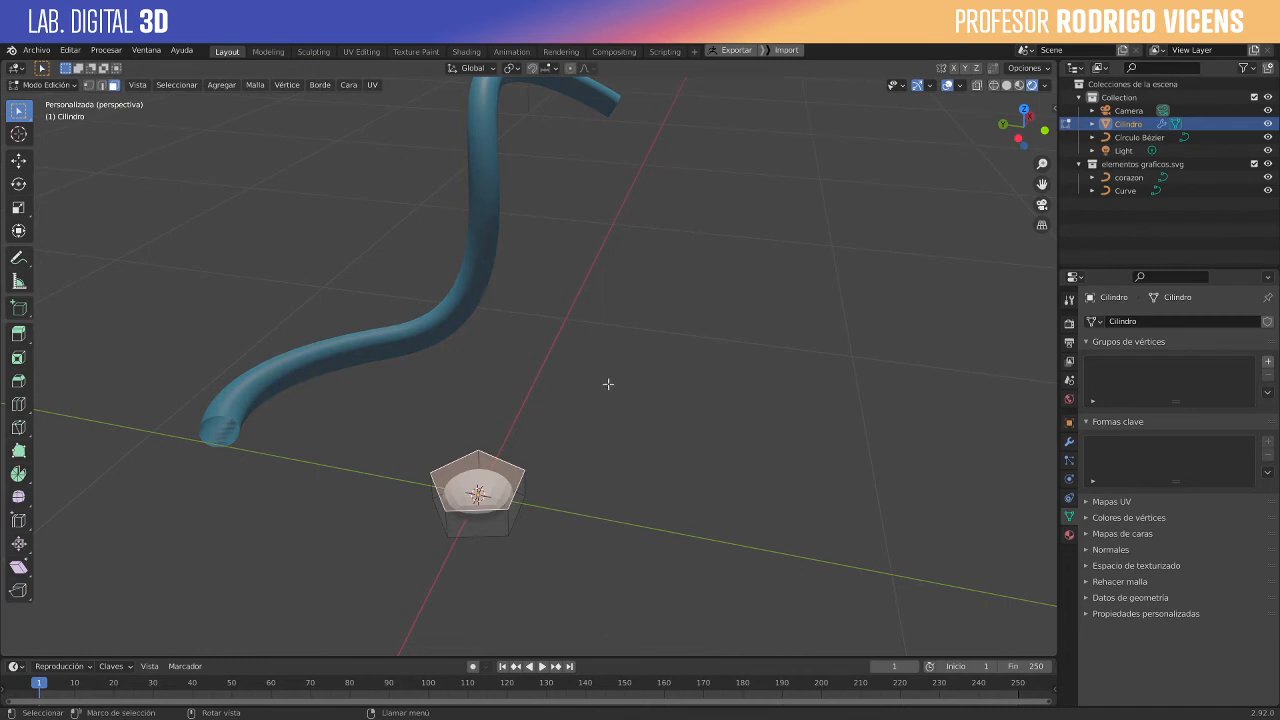
{"action": "key", "text": "e"}
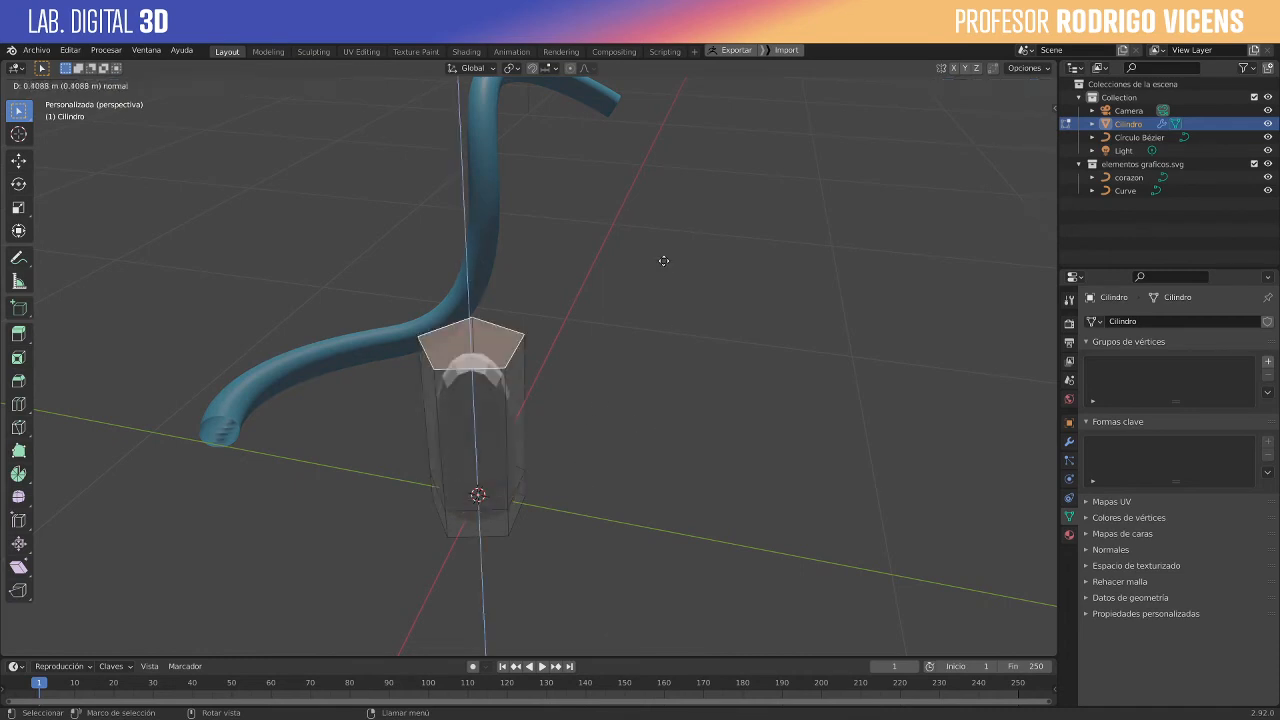
{"action": "left_click", "coordinate": [664, 240]}
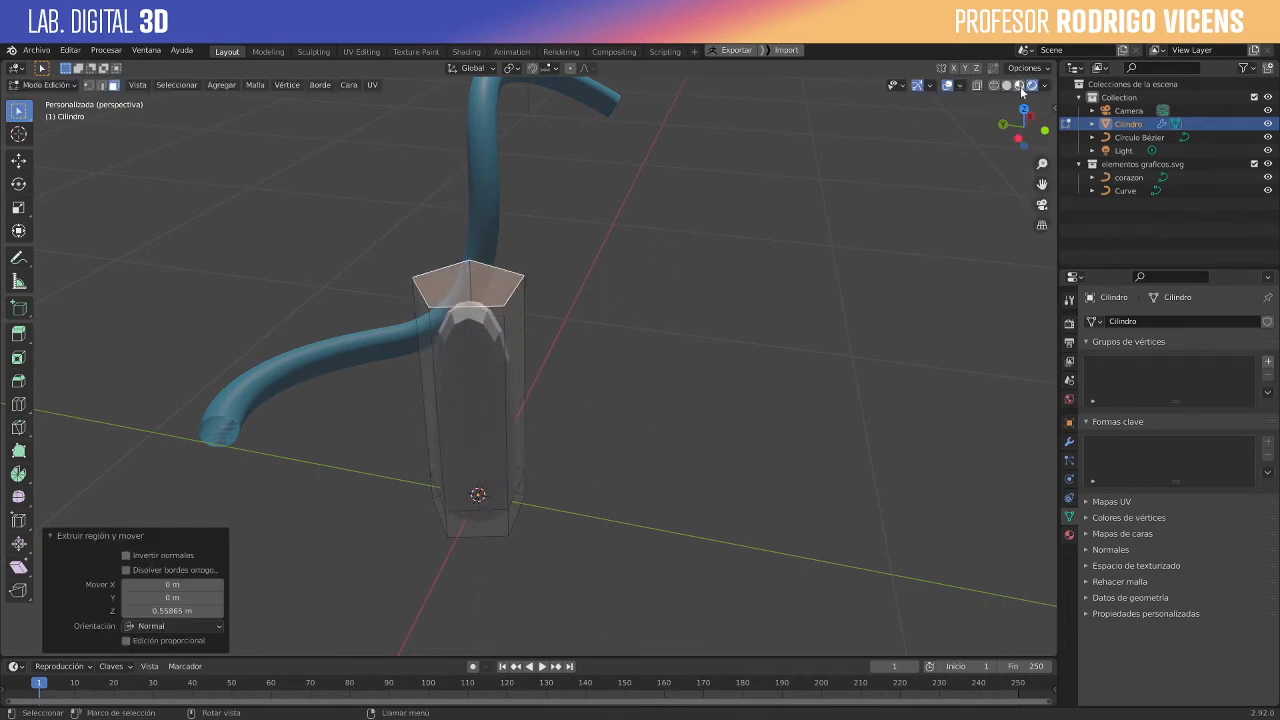
{"action": "middle_click_drag", "start_coordinate": [291, 443], "coordinate": [429, 466]}
{"action": "key", "text": "e"}
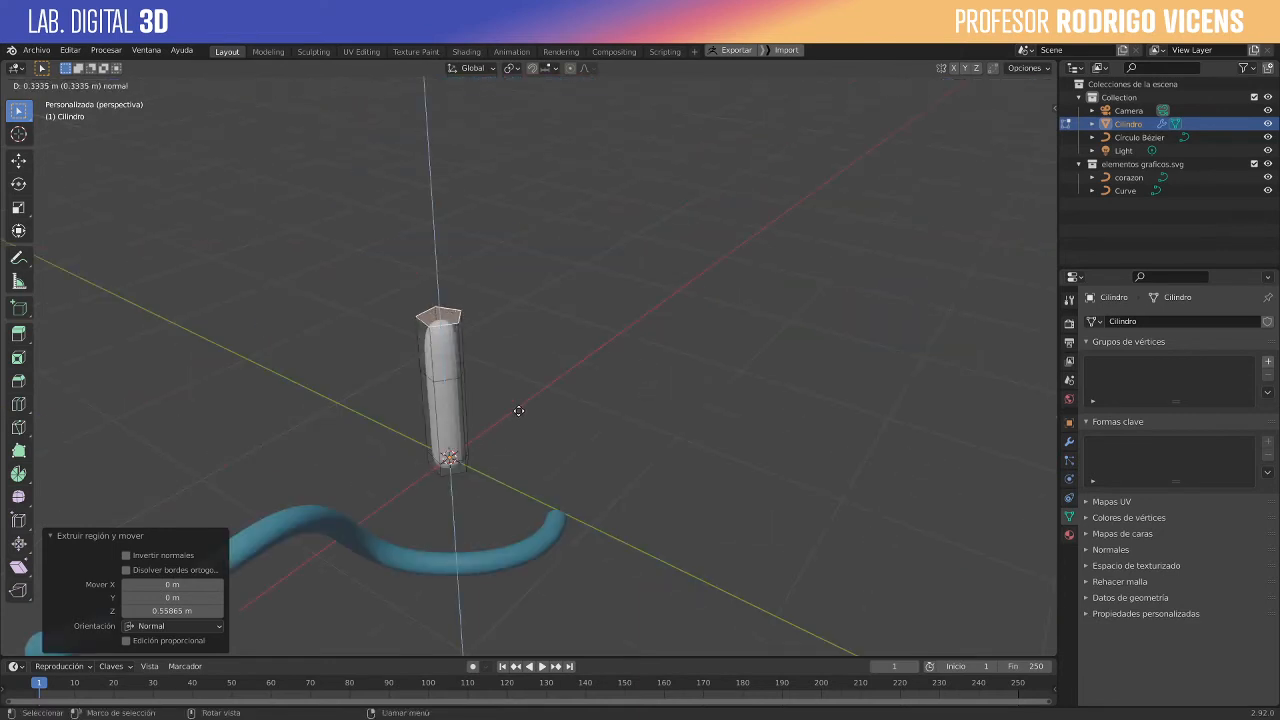
{"action": "left_click", "coordinate": [530, 415]}
- Rotate the extruded end face by about 36° in a side view and shift it sideways and down to start a bend
{"action": "middle_click_drag", "start_coordinate": [536, 361], "coordinate": [572, 307]}
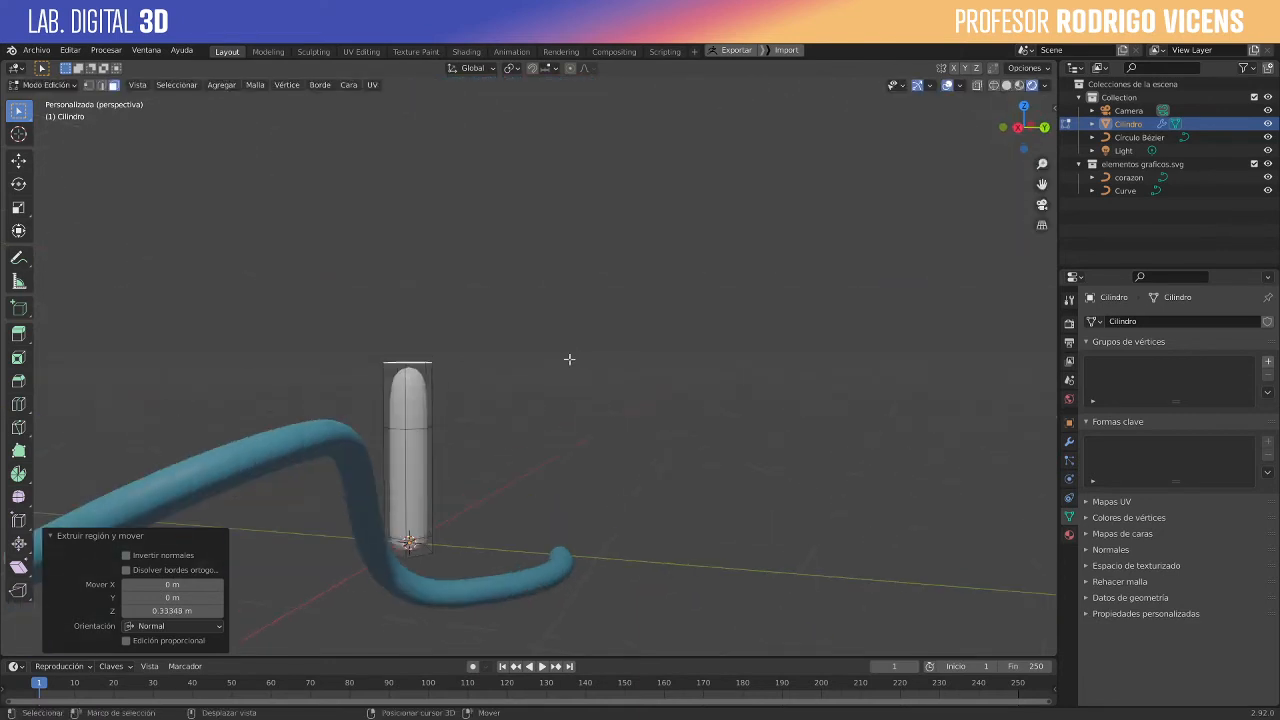
{"action": "middle_click_drag", "start_coordinate": [569, 360], "coordinate": [517, 469], "text": "shift"}
{"action": "scroll", "coordinate": [517, 469], "scroll_direction": "up", "scroll_amount": 1}
{"action": "scroll", "coordinate": [419, 496], "scroll_direction": "down", "scroll_amount": 1}
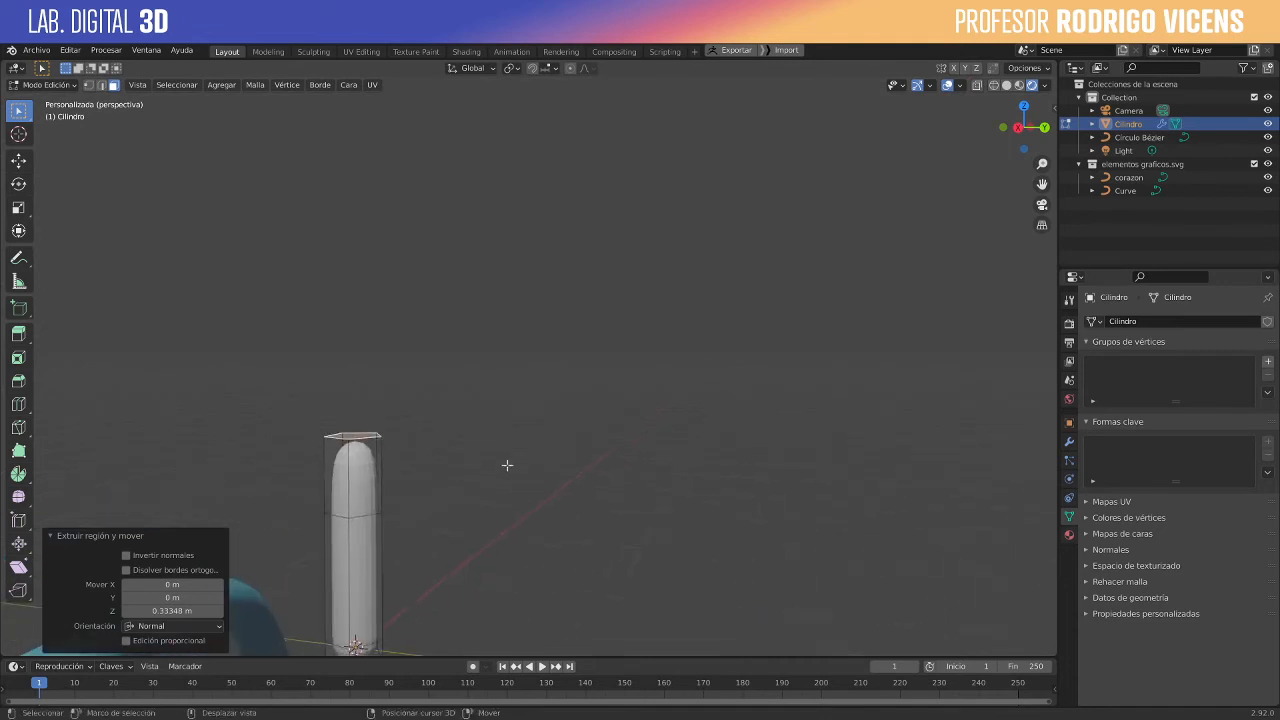
{"action": "key", "text": "r"}
{"action": "left_click", "coordinate": [478, 567]}
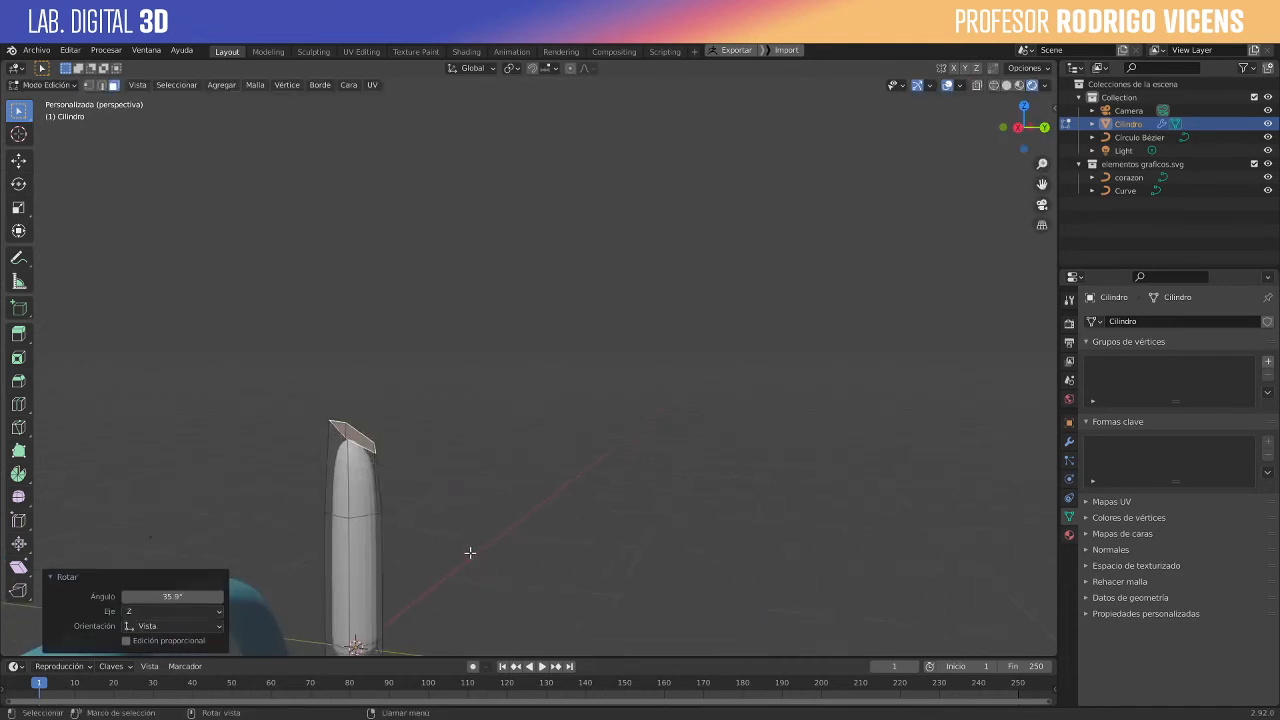
{"action": "key", "text": "g"}
{"action": "left_click", "coordinate": [489, 566]}
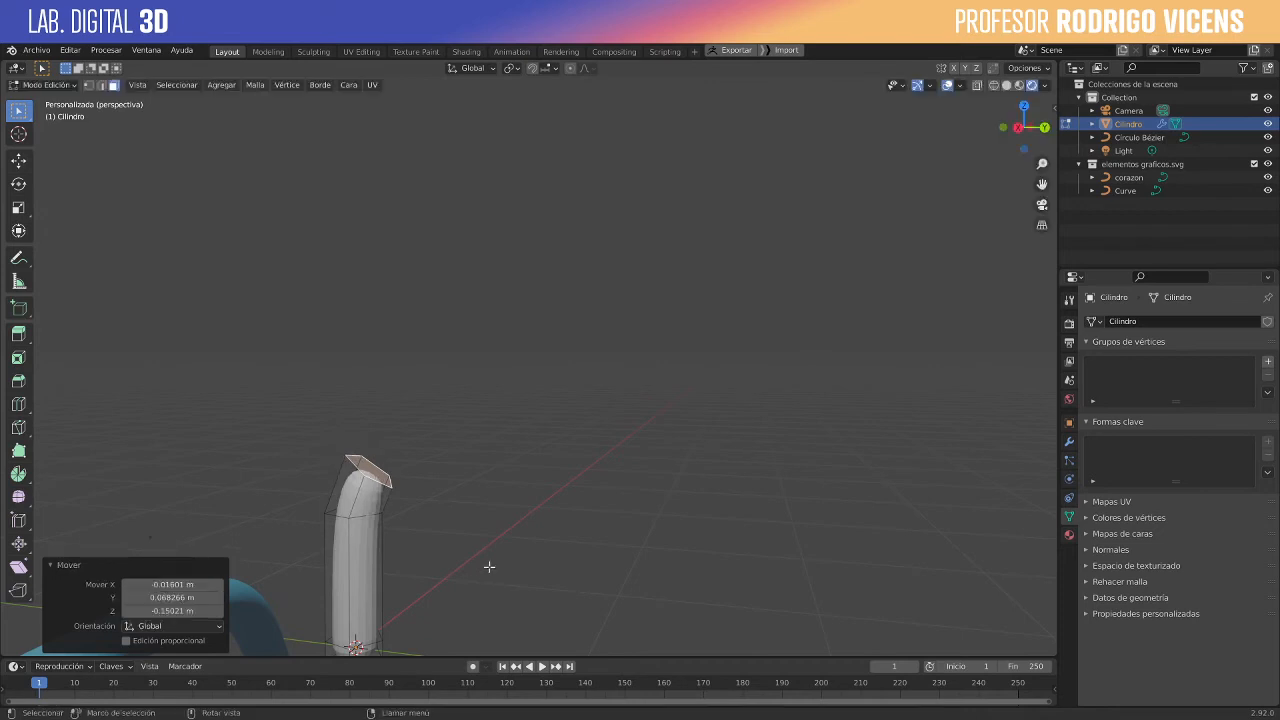
- Extrude the tilted end face about 0.48 m, rotate it about 38° and move it sideways and down to bend the tube
{"action": "key", "text": "e"}
{"action": "left_click", "coordinate": [575, 479]}
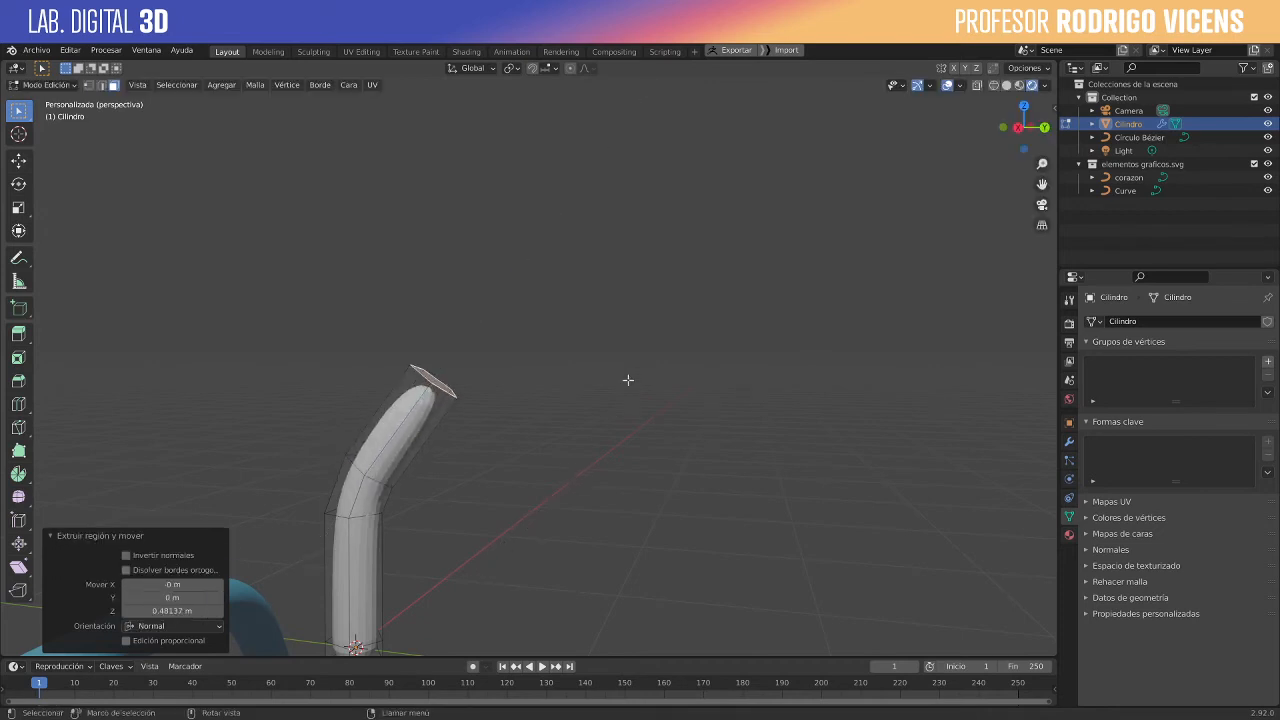
{"action": "mouse_move", "coordinate": [628, 380]}
{"action": "middle_mouse_down"}
{"action": "mouse_move", "coordinate": [551, 423]}
{"action": "mouse_move", "coordinate": [443, 394]}
{"action": "mouse_move", "coordinate": [720, 434]}
{"action": "mouse_move", "coordinate": [589, 470]}
{"action": "mouse_move", "coordinate": [614, 391]}
{"action": "mouse_move", "coordinate": [623, 403]}
{"action": "middle_mouse_up"}
{"action": "key", "text": "r"}
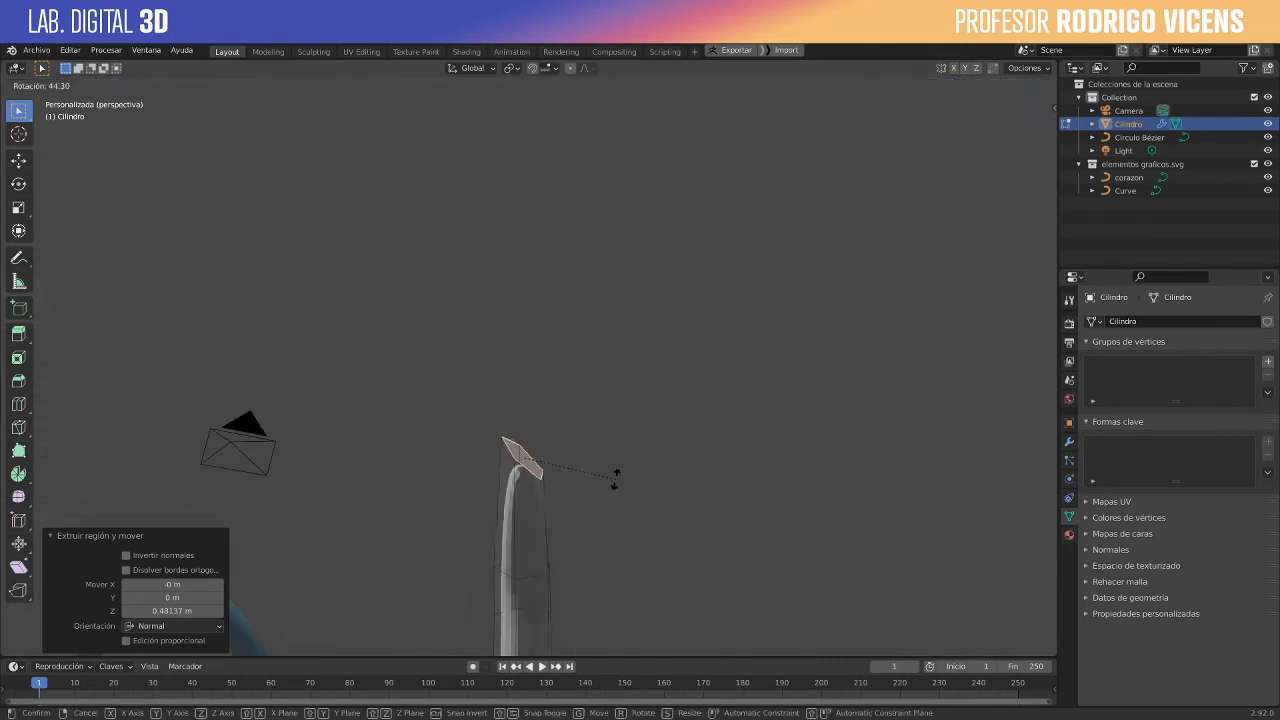
{"action": "left_click", "coordinate": [621, 469]}
{"action": "key", "text": "g"}
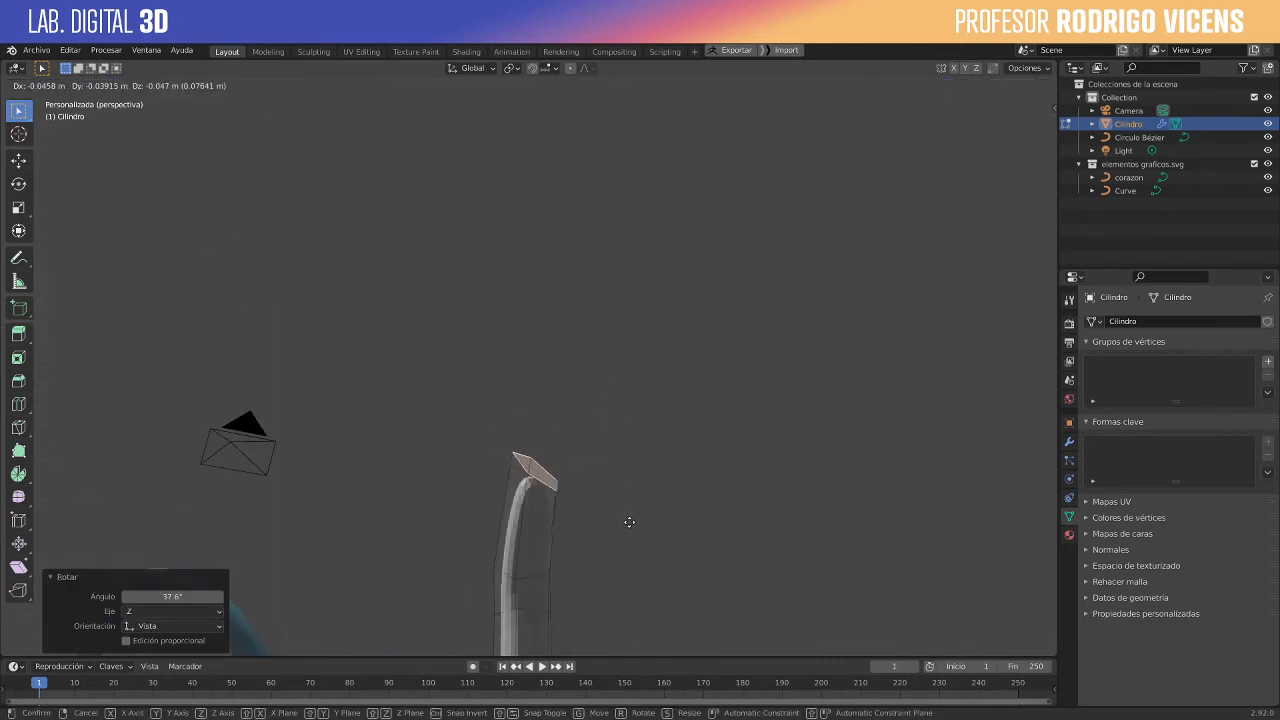
{"action": "left_click", "coordinate": [646, 545]}
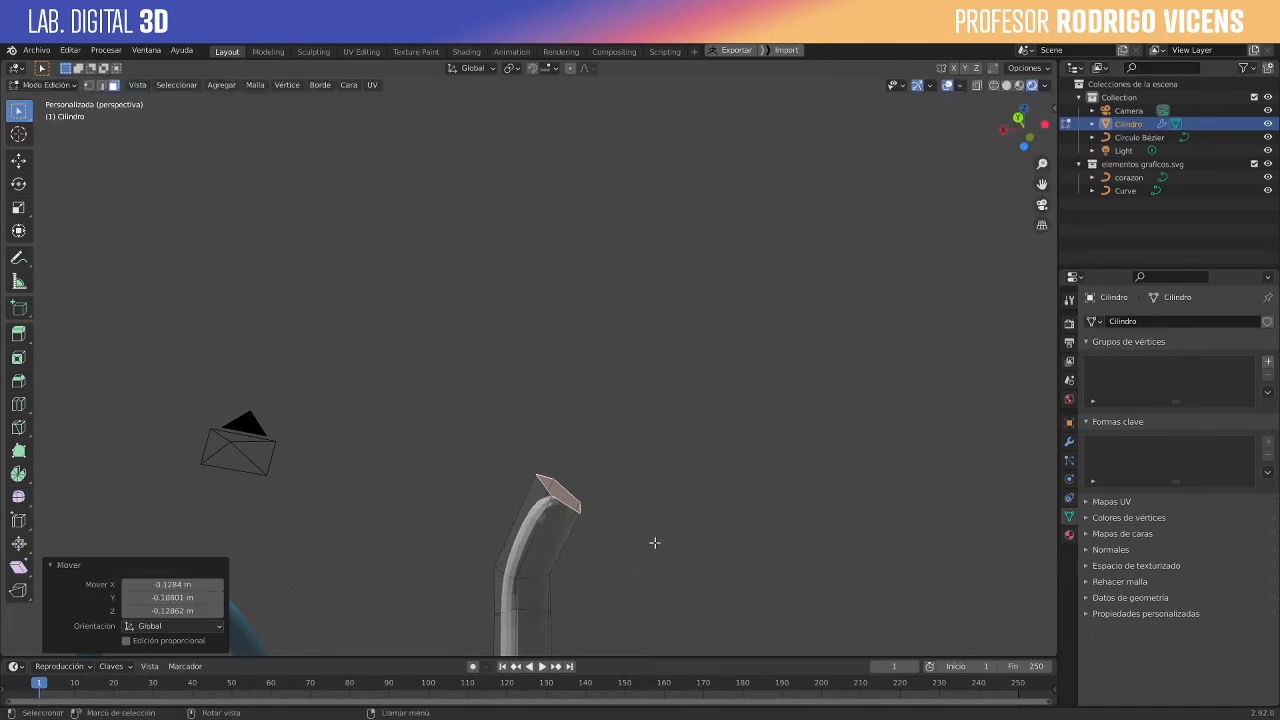
- Extrude the end face about 0.43 m along its normal and move it slightly to the side
{"action": "middle_click_drag", "start_coordinate": [640, 563], "coordinate": [377, 550]}
{"action": "middle_click_drag", "start_coordinate": [526, 482], "coordinate": [654, 463]}
{"action": "key", "text": "e"}
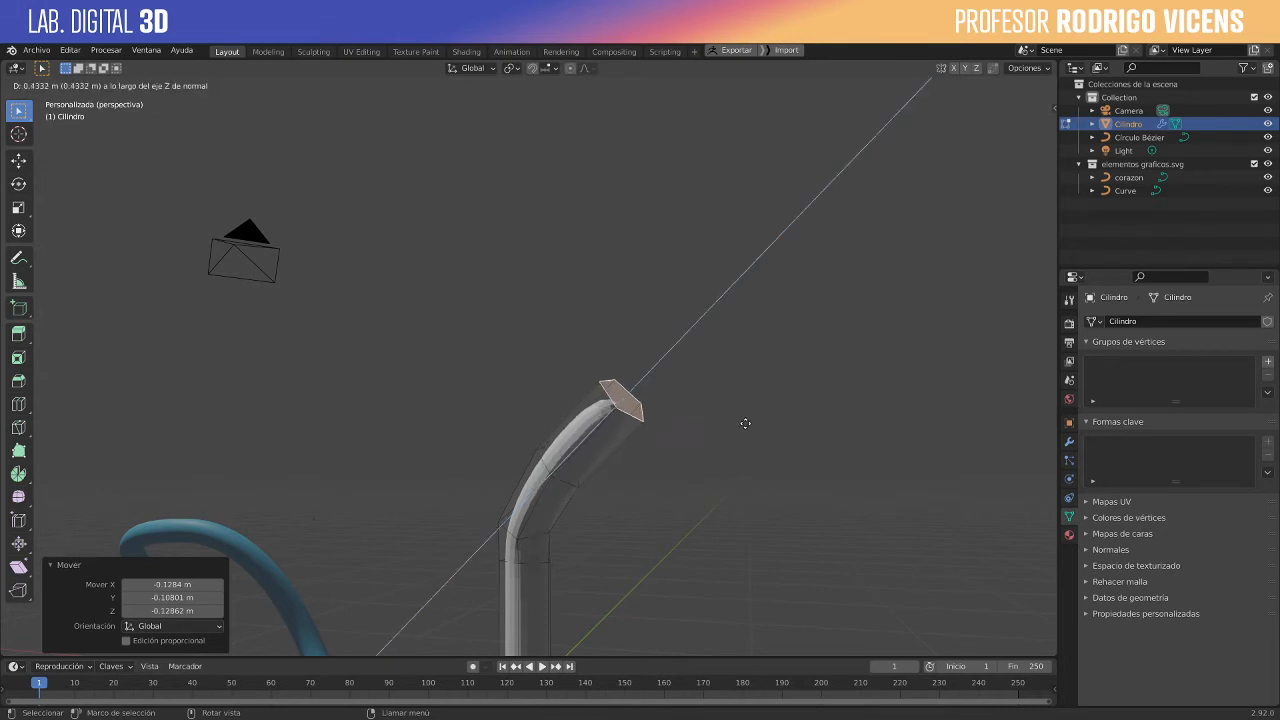
{"action": "left_click", "coordinate": [719, 421]}
{"action": "middle_click_drag", "start_coordinate": [719, 421], "coordinate": [670, 415]}
{"action": "key", "text": "g"}
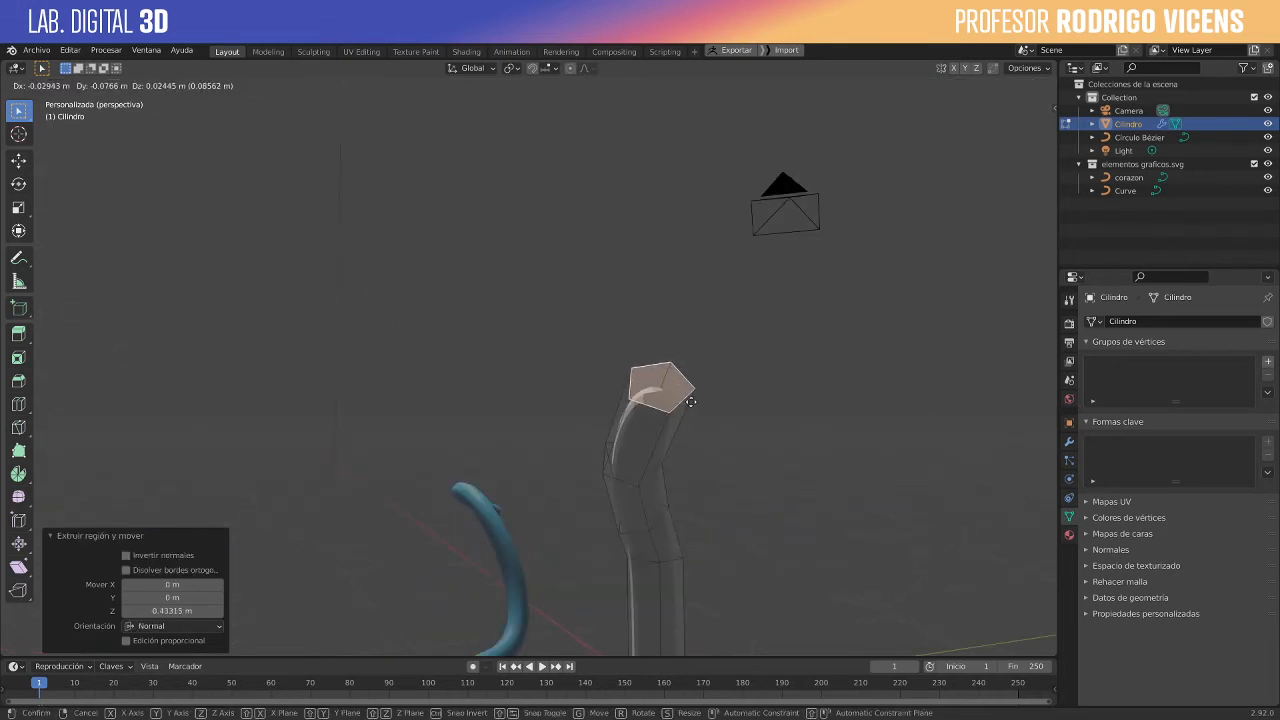
{"action": "left_click", "coordinate": [707, 398]}
- Rotate the tube's end face about 45.5° from another viewing angle and shift it along the bend
{"action": "middle_click_drag", "start_coordinate": [892, 457], "coordinate": [873, 401]}
{"action": "key", "text": "r"}
{"action": "left_click", "coordinate": [748, 466]}
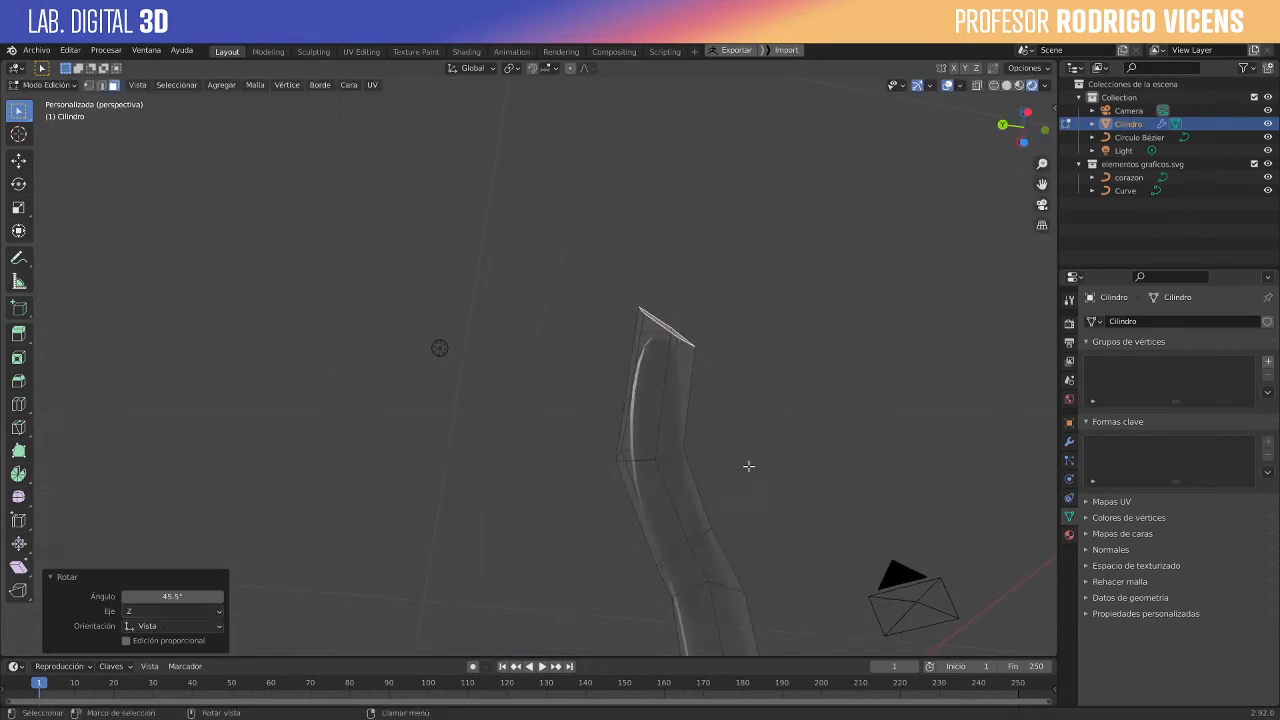
{"action": "key", "text": "g"}
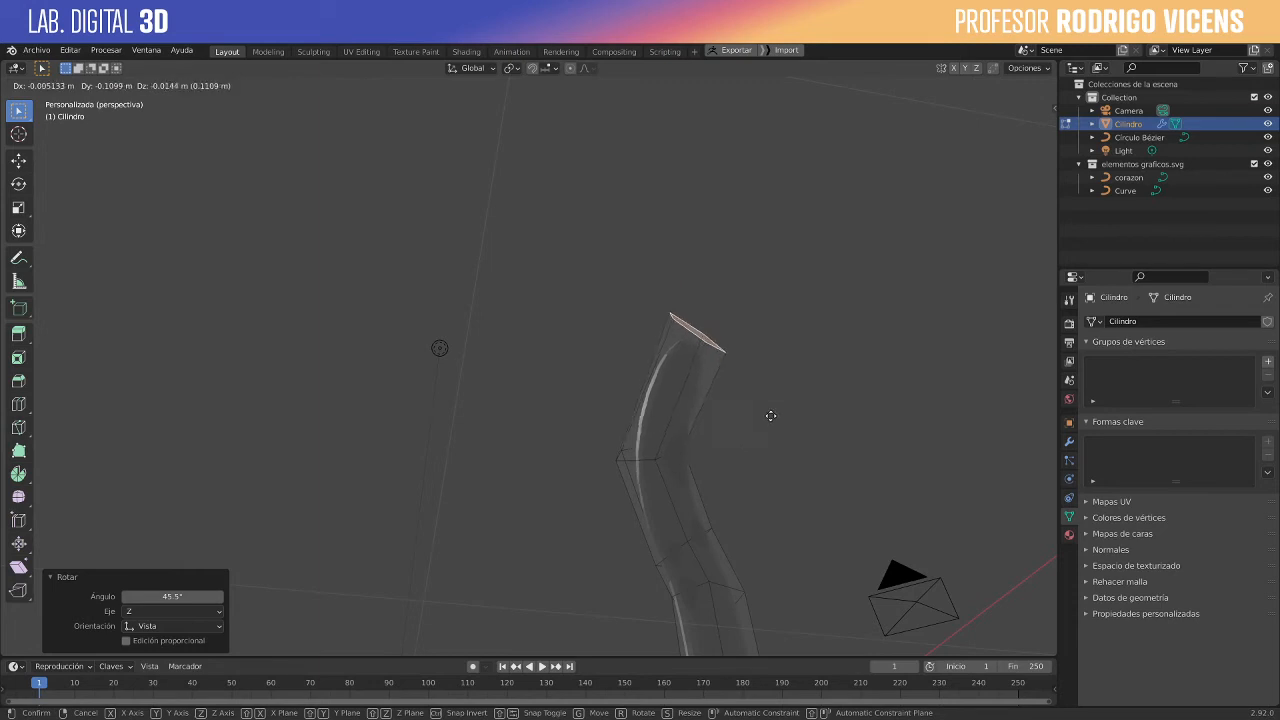
{"action": "left_click", "coordinate": [760, 432]}
- Move the tube's end face about 0.14 m along the bend and rotate it about 25.5° in the view plane
{"action": "middle_click_drag", "start_coordinate": [757, 363], "coordinate": [815, 525]}
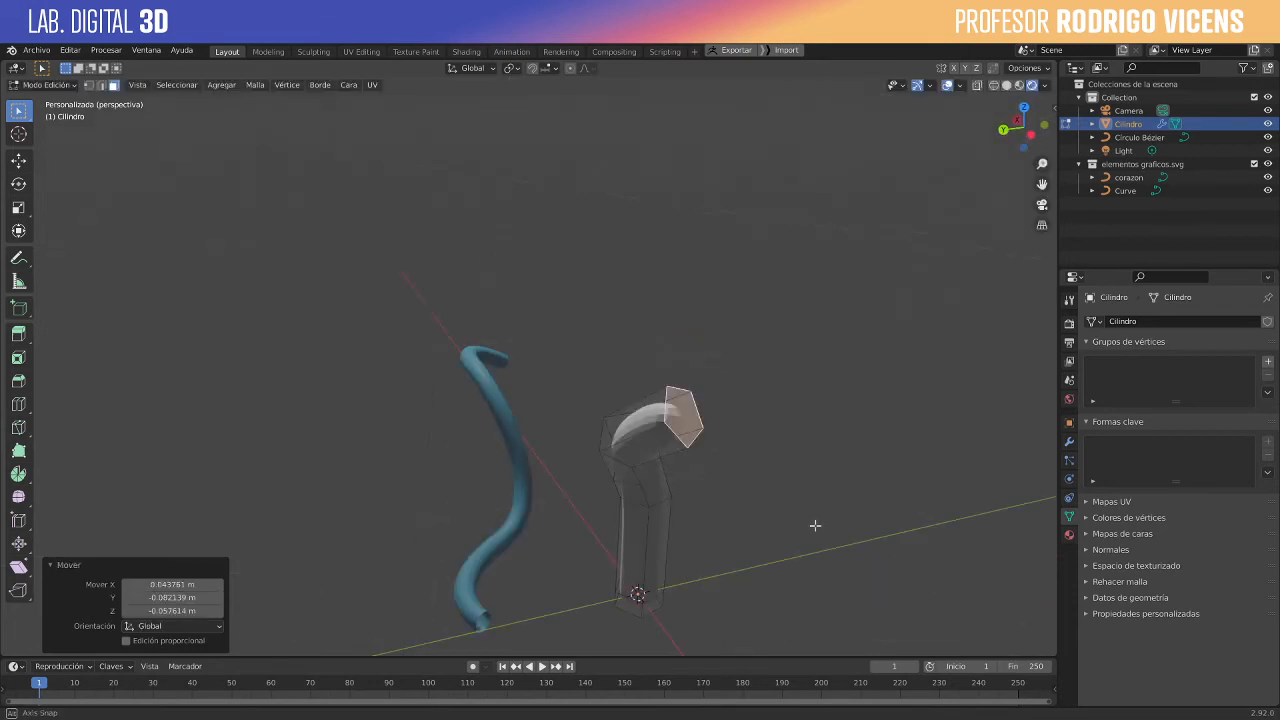
{"action": "middle_click_drag", "start_coordinate": [892, 534], "coordinate": [737, 409]}
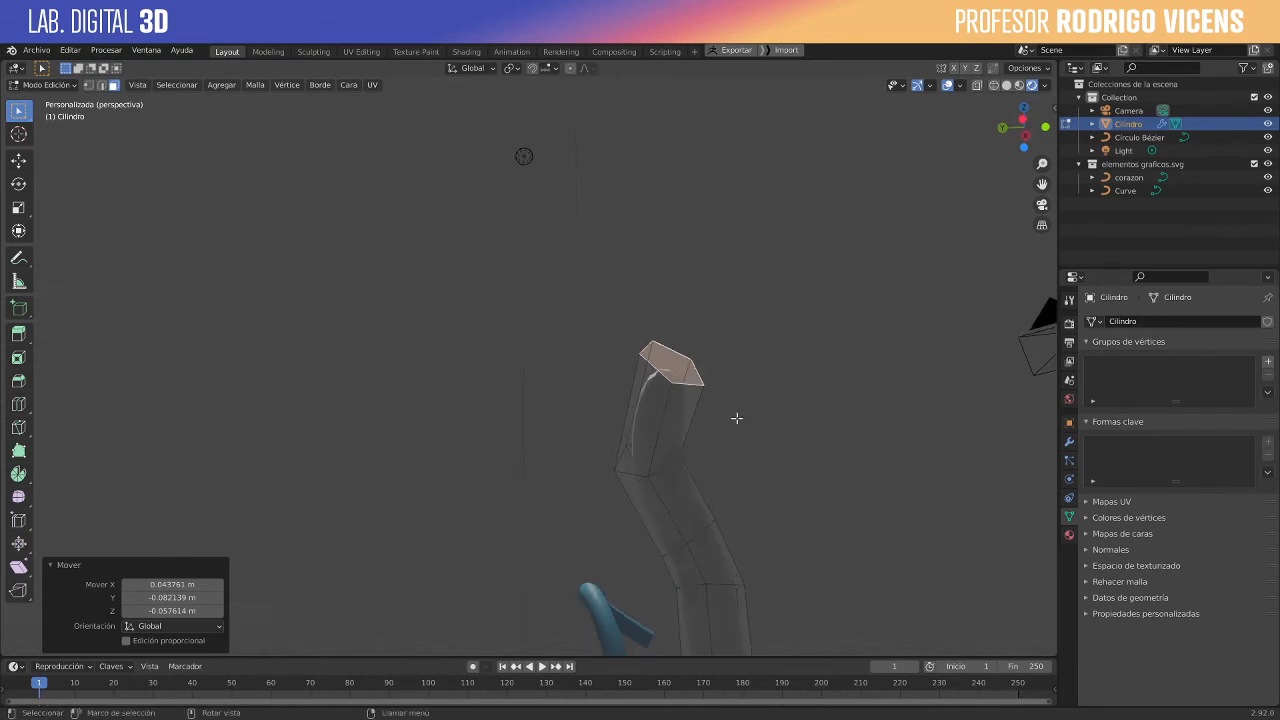
{"action": "key", "text": "g"}
{"action": "left_click", "coordinate": [776, 432]}
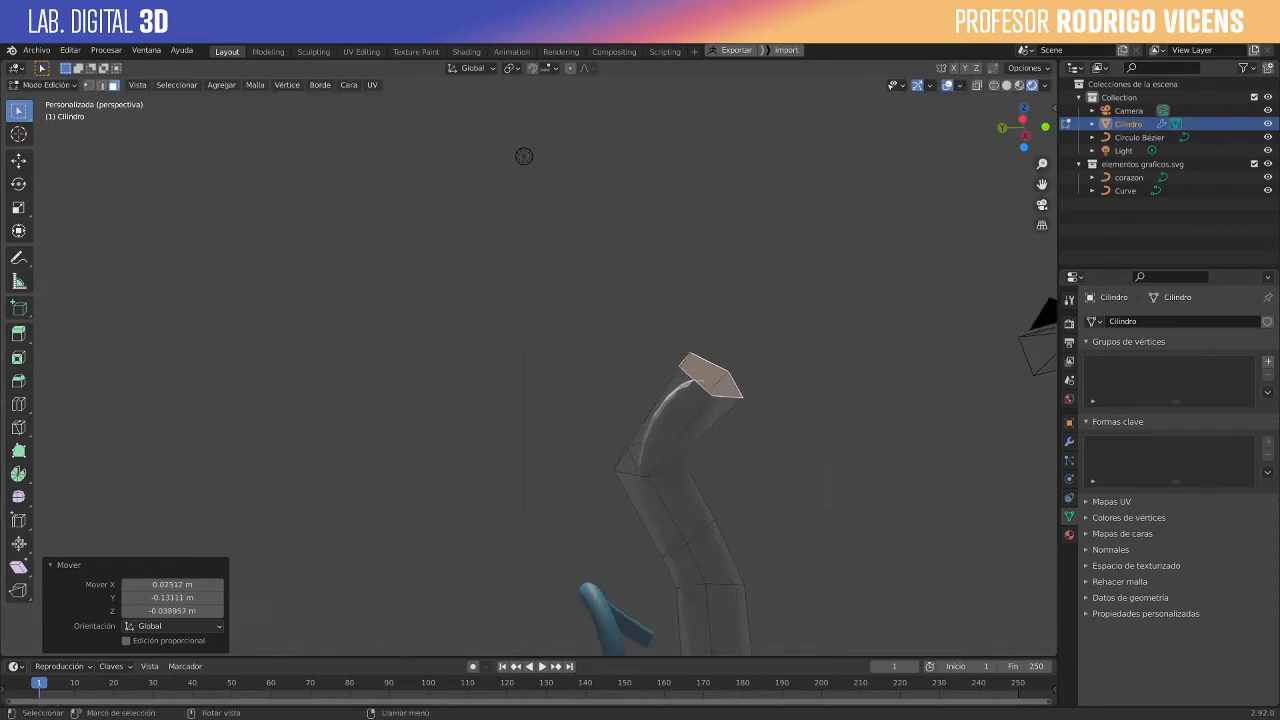
{"action": "key", "text": "r"}
{"action": "left_click", "coordinate": [794, 462]}
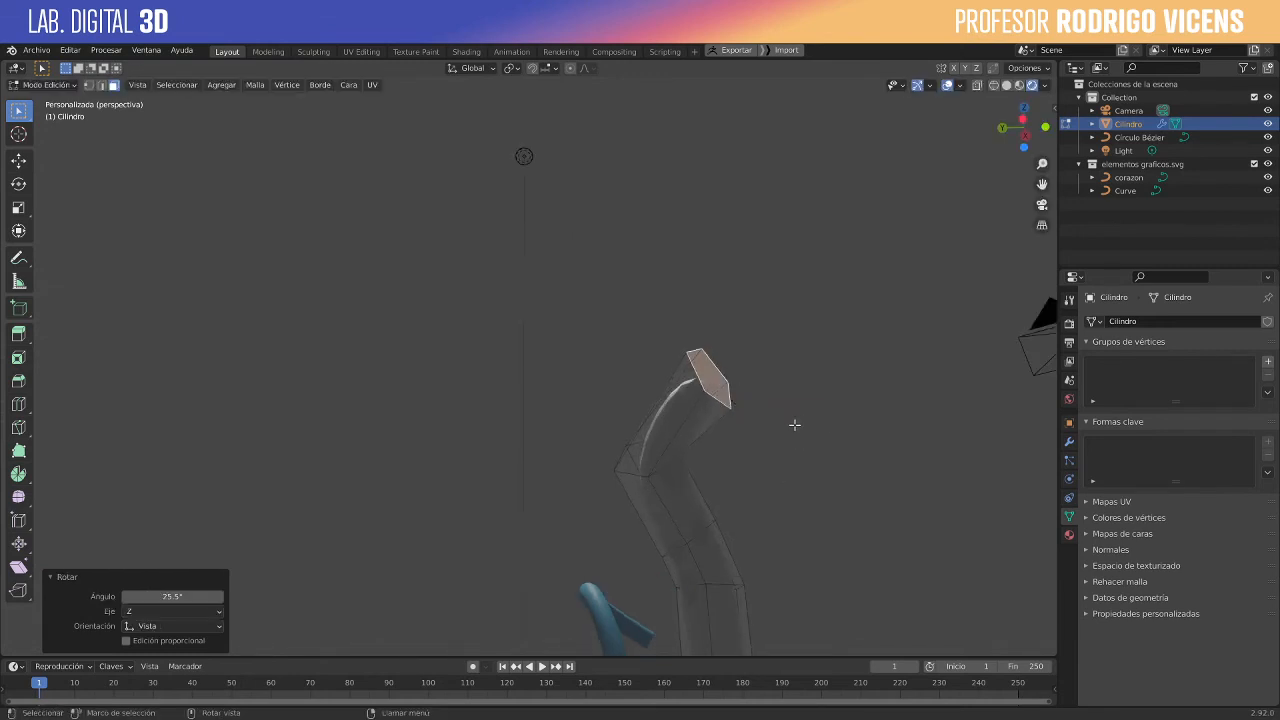
- Rotate the end face about -35.5° from another viewing angle and move it about 0.09 m, mainly upward
{"action": "middle_click_drag", "start_coordinate": [794, 424], "coordinate": [790, 484]}
{"action": "key", "text": "r"}
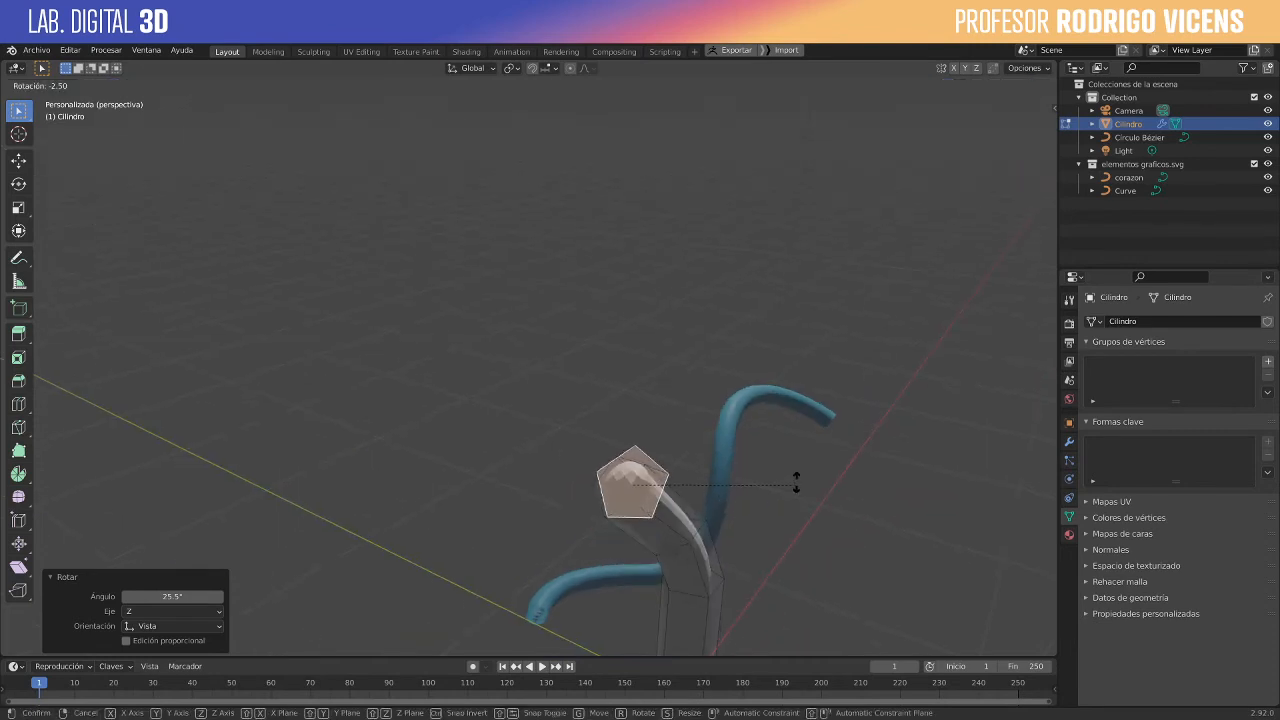
{"action": "left_click", "coordinate": [764, 388]}
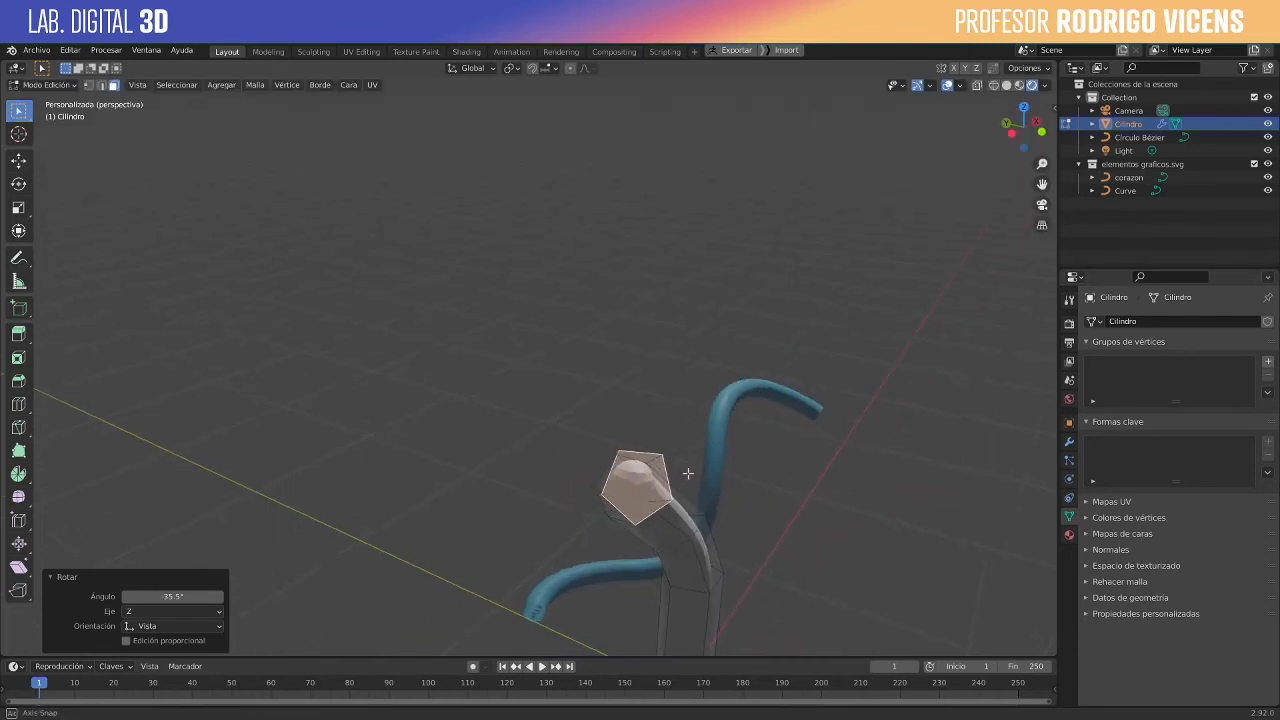
{"action": "middle_click_drag", "start_coordinate": [764, 390], "coordinate": [658, 445]}
{"action": "key", "text": "g"}
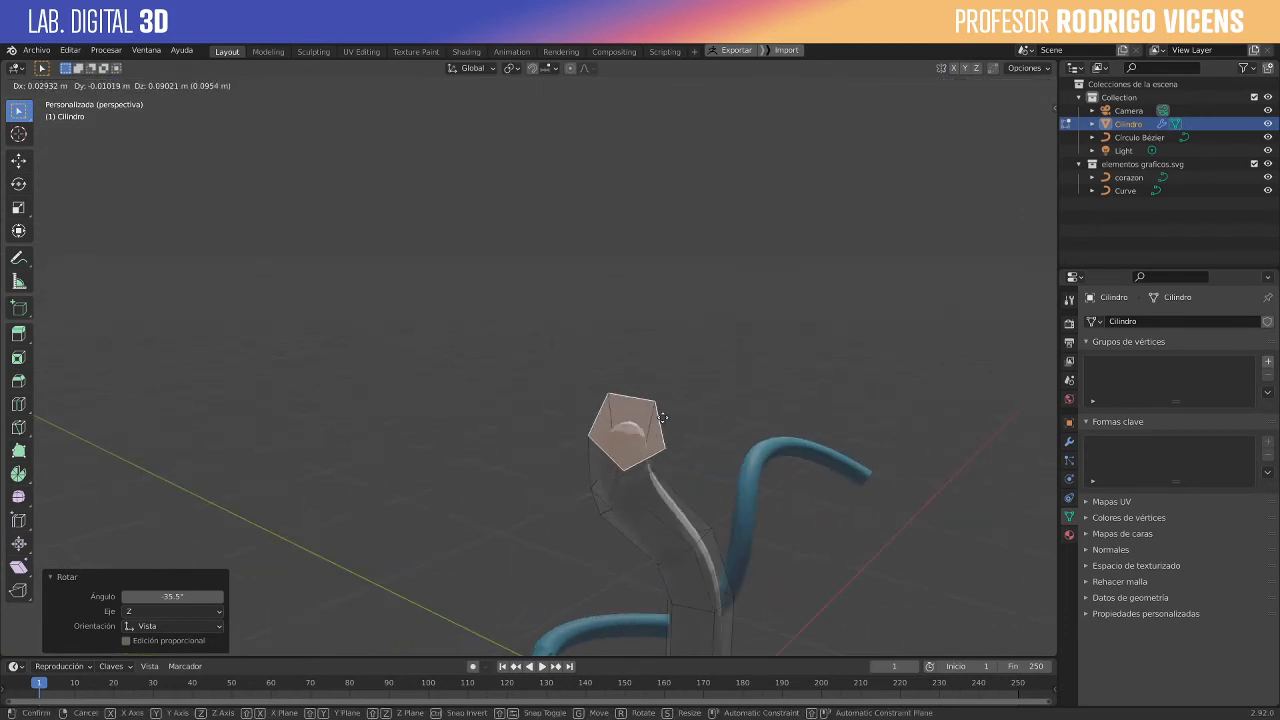
{"action": "left_click", "coordinate": [655, 422]}
- Extrude the end face about 0.76 m along its normal and move it about 0.46 m, mostly along X
{"action": "key", "text": "e"}
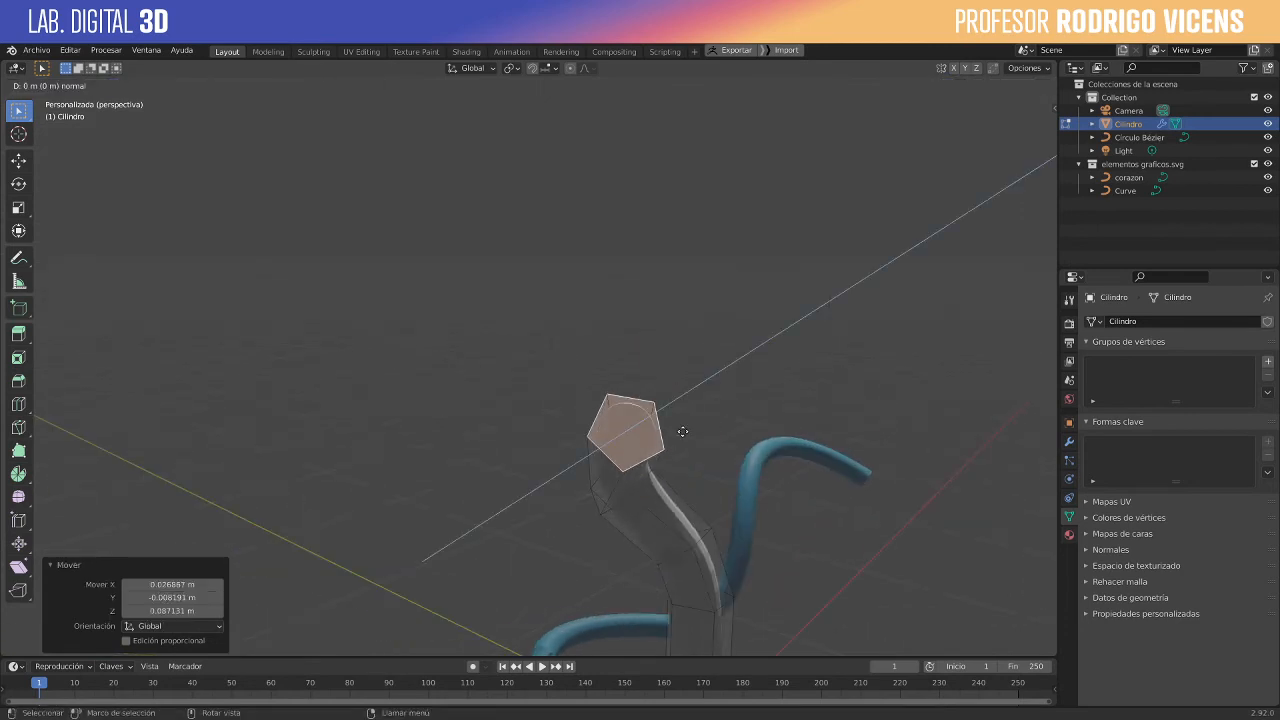
{"action": "left_click", "coordinate": [768, 390]}
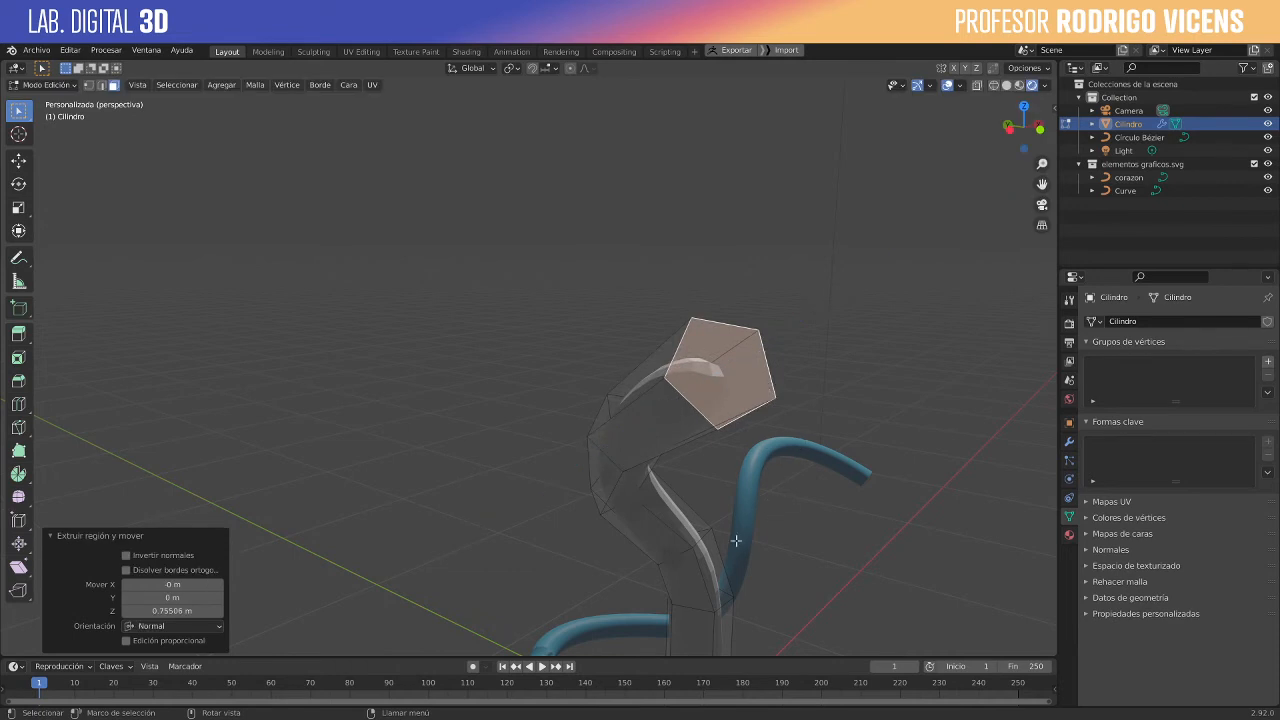
{"action": "middle_click_drag", "start_coordinate": [715, 589], "coordinate": [578, 554]}
{"action": "key", "text": "g"}
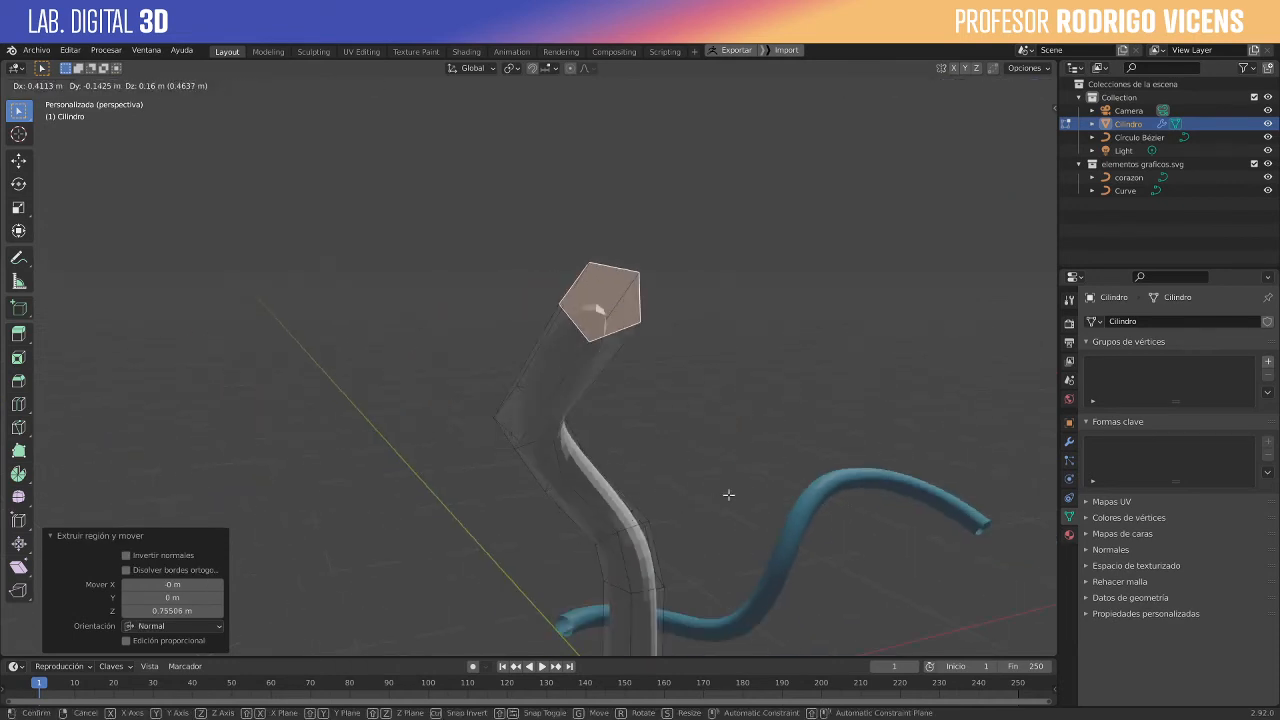
{"action": "left_click", "coordinate": [731, 491]}
- Rotate the extruded end face about 65.8° in an end-on view and move it about 0.37 m in Y and -0.27 m in Z
{"action": "middle_click_drag", "start_coordinate": [740, 377], "coordinate": [737, 298]}
{"action": "middle_click_drag", "start_coordinate": [720, 237], "coordinate": [623, 434], "text": "shift"}
{"action": "key", "text": "r"}
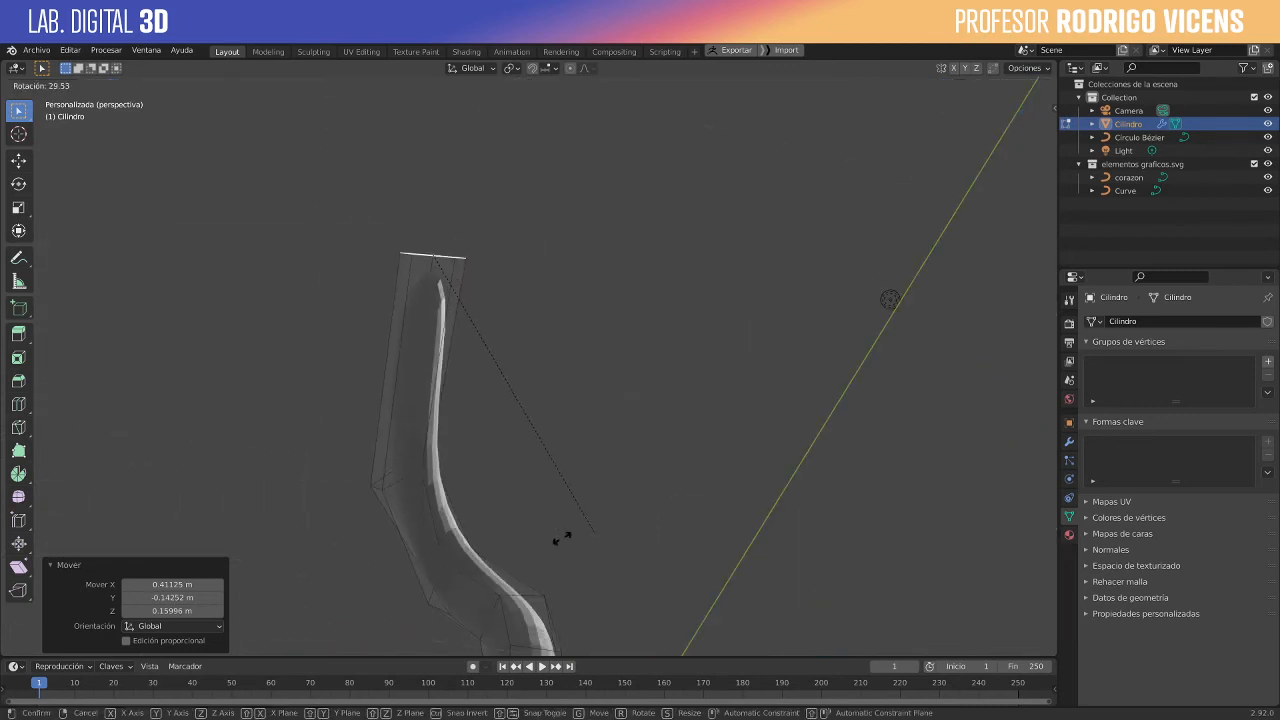
{"action": "left_click", "coordinate": [433, 481]}
{"action": "key", "text": "g"}
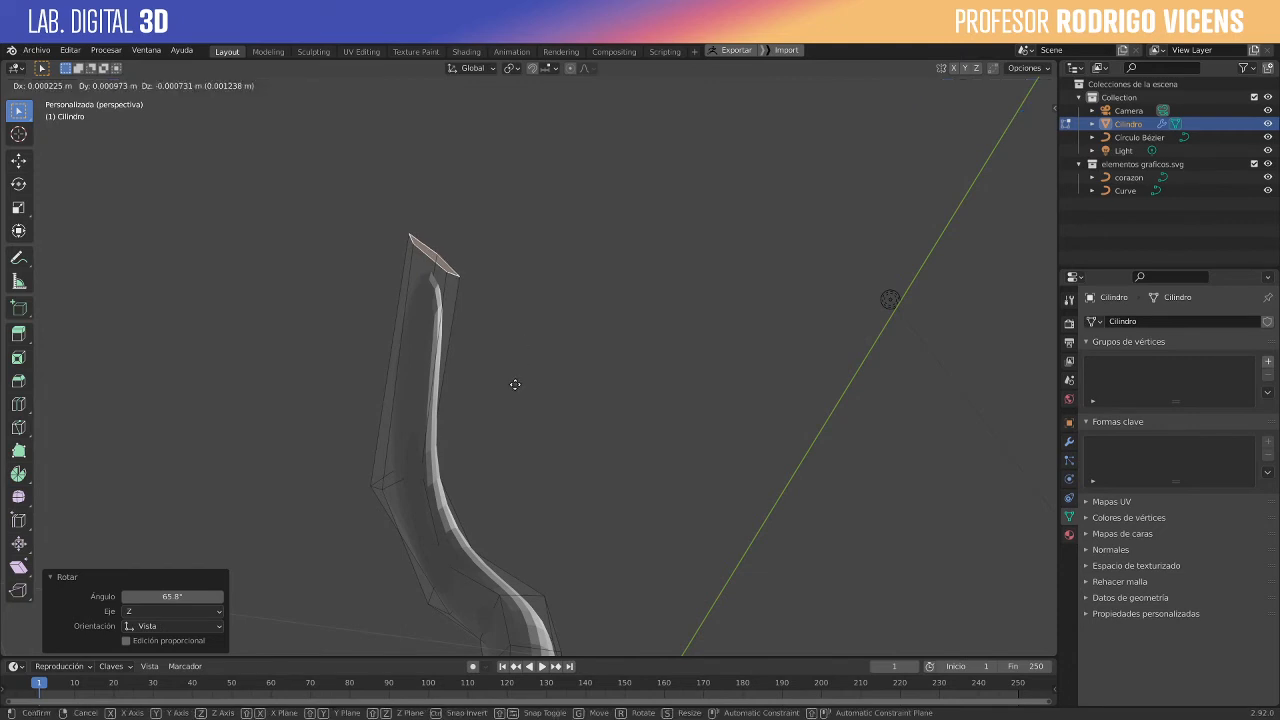
{"action": "left_click", "coordinate": [517, 452]}
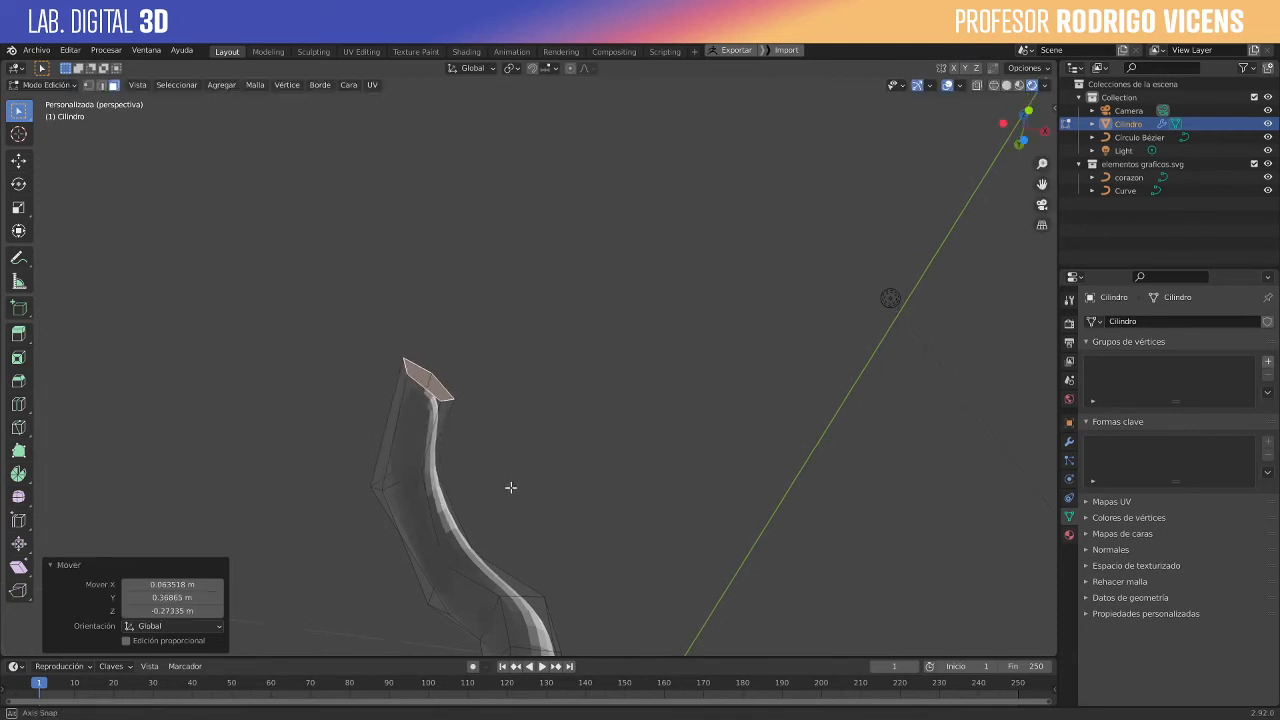
- Extrude the end face about 0.63 m along its normal and return the cylinder to Object Mode
{"action": "middle_click_drag", "start_coordinate": [509, 486], "coordinate": [548, 458]}
{"action": "key", "text": "e"}
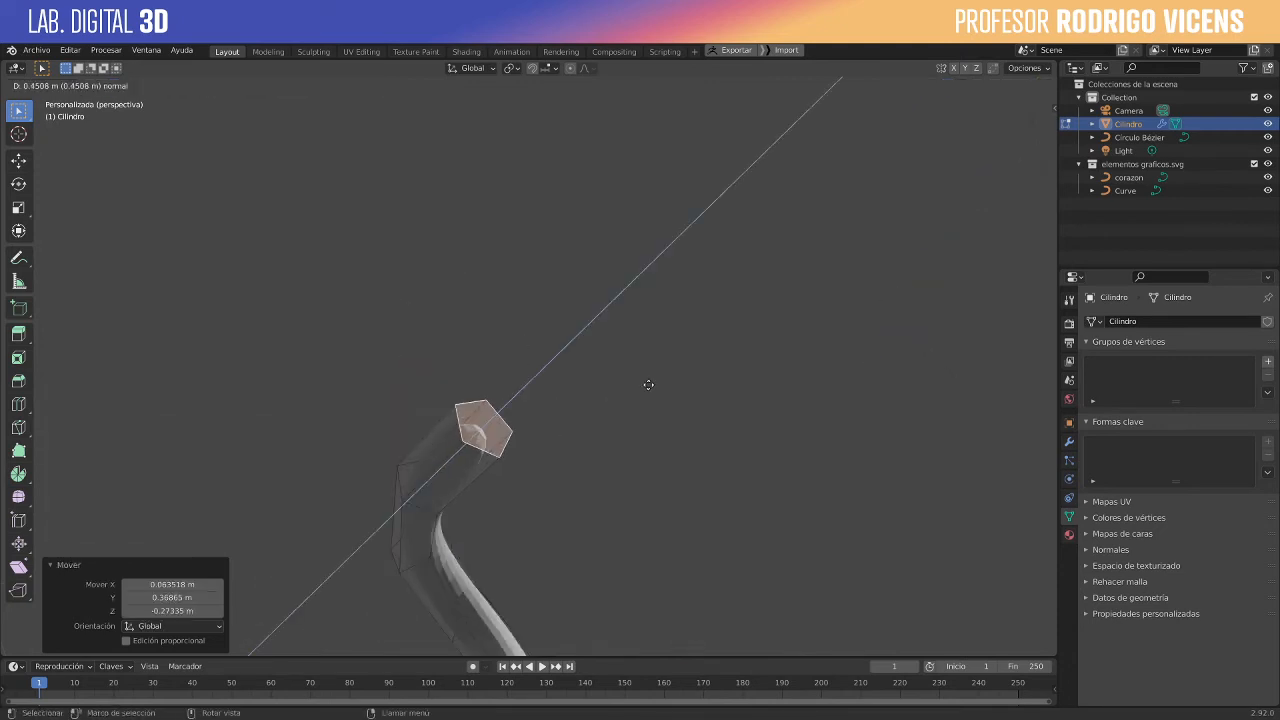
{"action": "left_click", "coordinate": [660, 374]}
{"action": "middle_click_drag", "start_coordinate": [636, 454], "coordinate": [619, 548]}
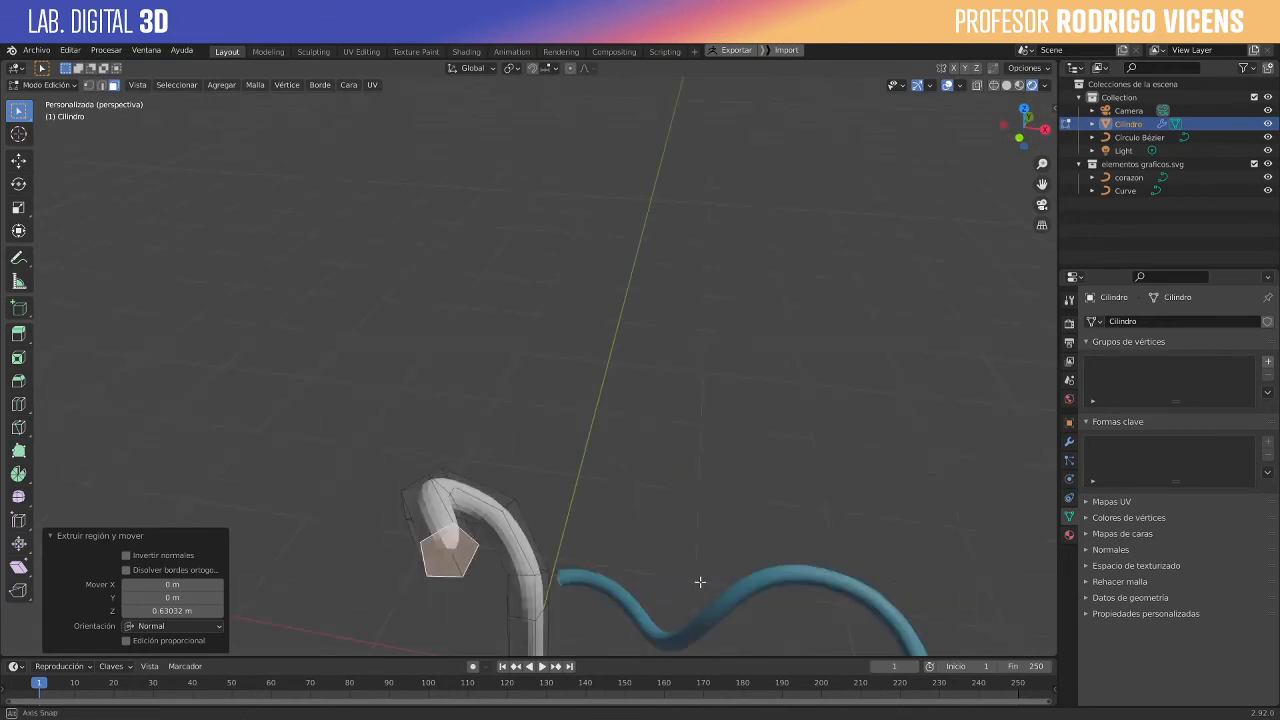
{"action": "scroll", "coordinate": [701, 582], "scroll_direction": "down", "scroll_amount": 4}
{"action": "middle_click_drag", "start_coordinate": [701, 582], "coordinate": [612, 468]}
{"action": "key", "text": "Tab"}
- Edit the blue tube's curve and move the control point at its crest about 0.27 m down towards the open end
{"action": "left_click", "coordinate": [716, 469]}
{"action": "key", "text": "Tab"}
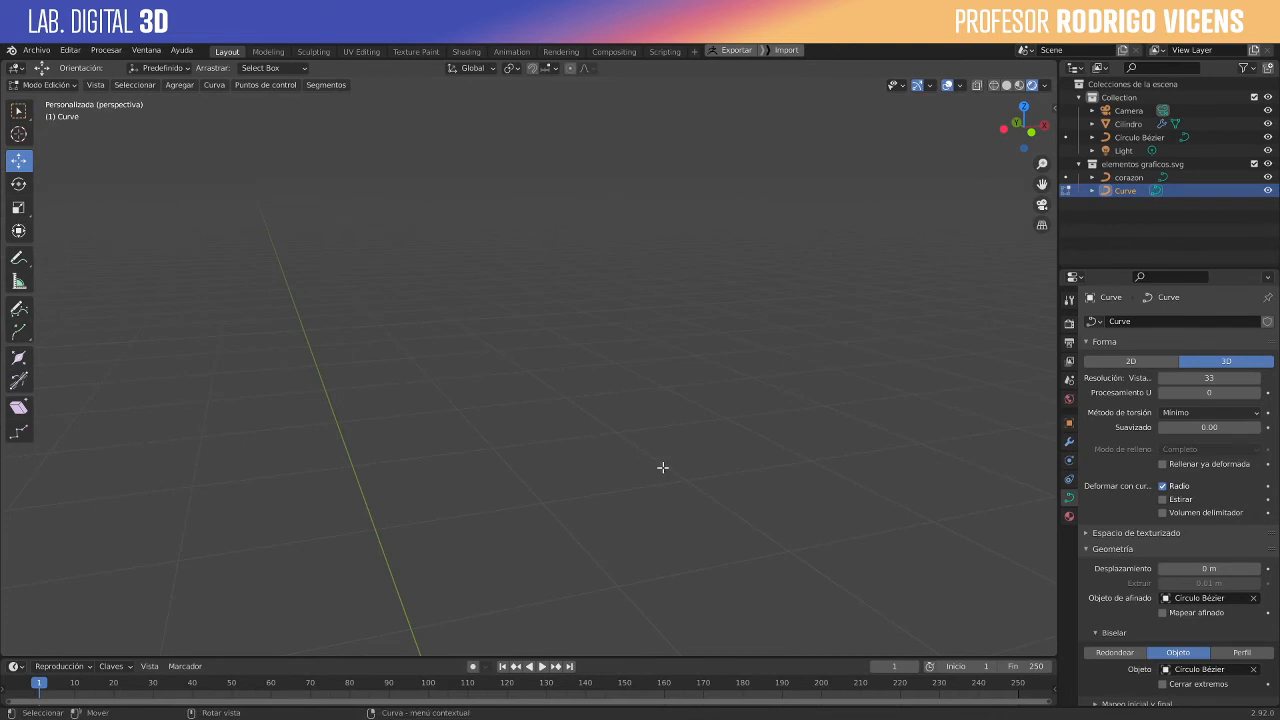
{"action": "key", "text": "KP_Decimal"}
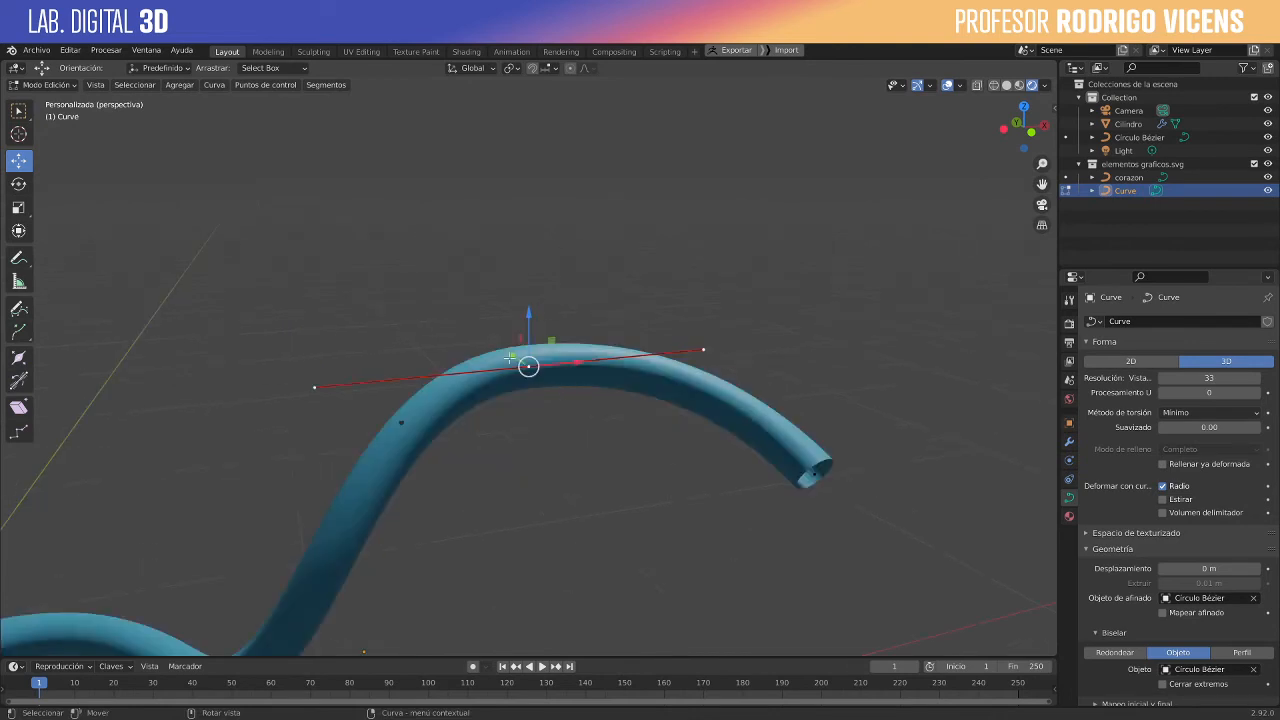
{"action": "key", "text": "g"}
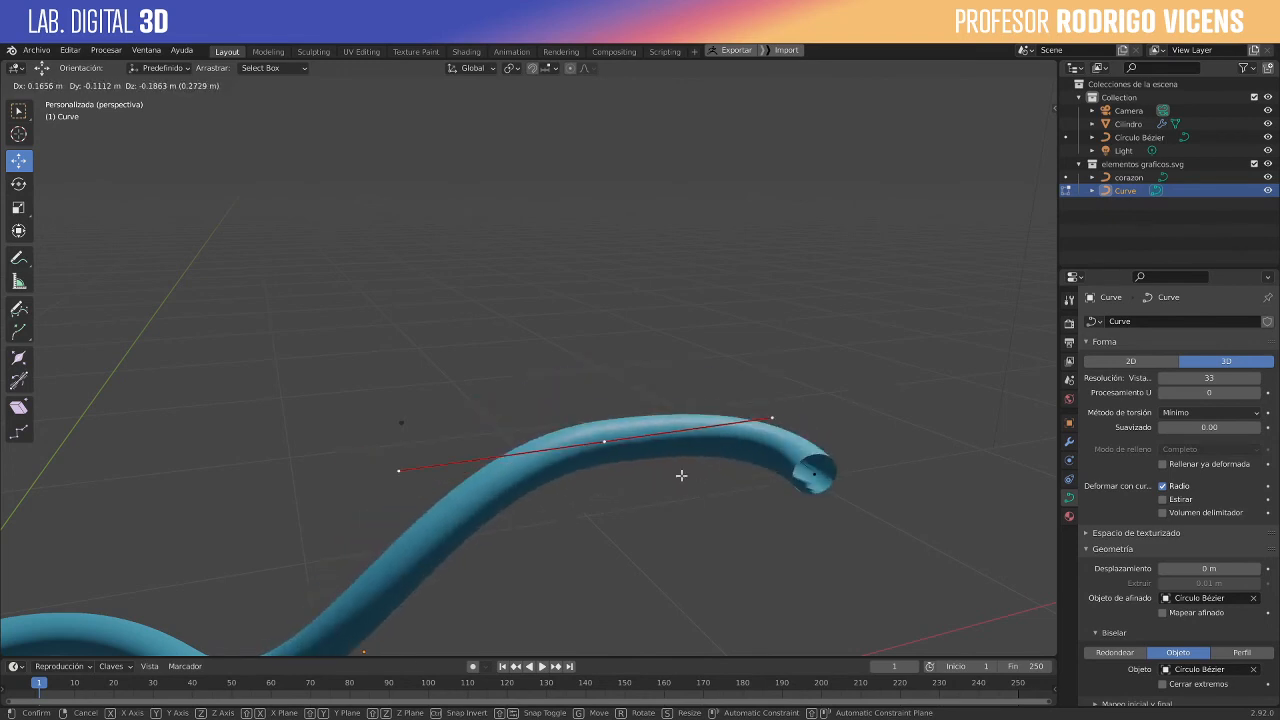
{"action": "left_click", "coordinate": [912, 515]}
{"action": "key", "text": "s"}
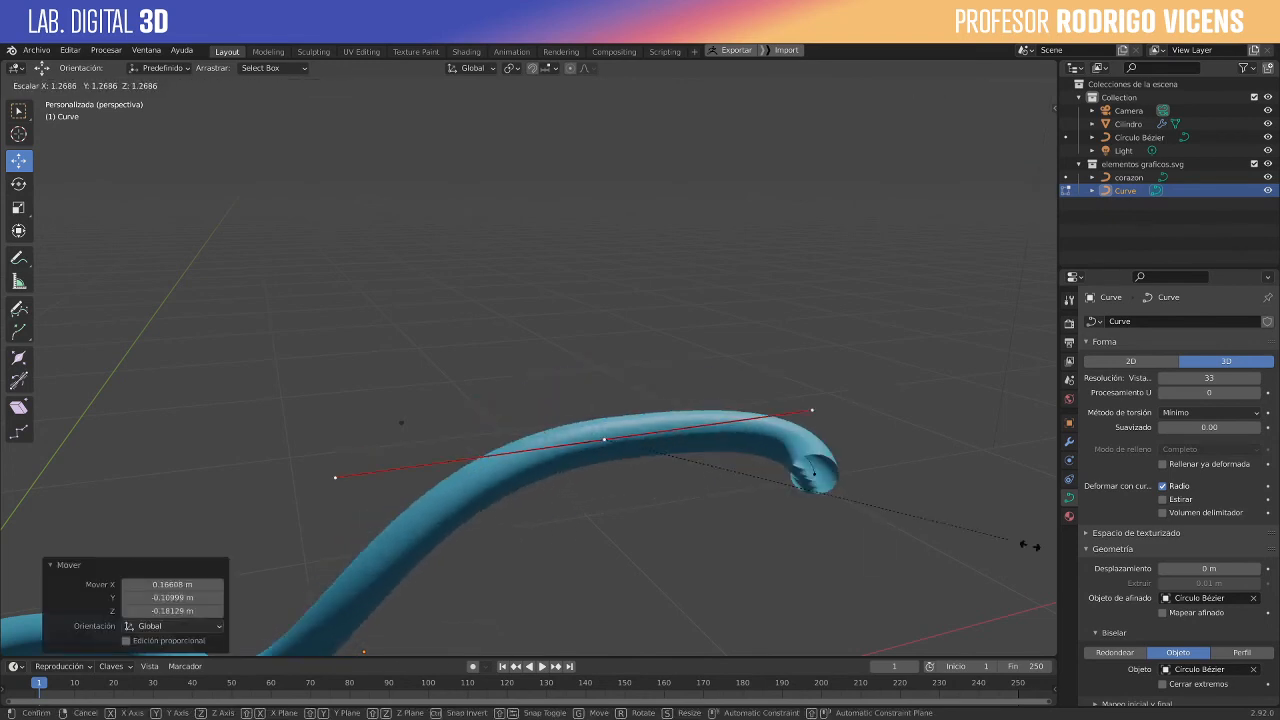
{"action": "key", "text": "Escape"}
{"action": "key", "text": "r"}
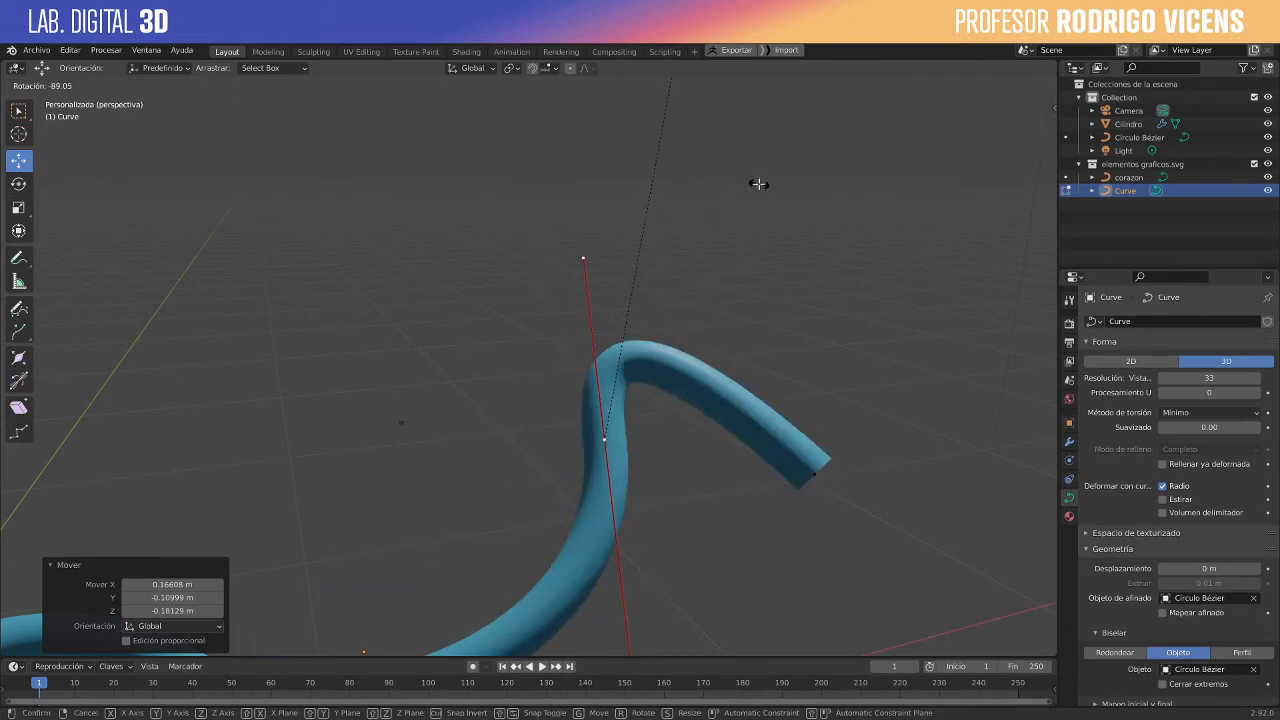
{"action": "key", "text": "Escape"}
{"action": "key", "text": "g"}
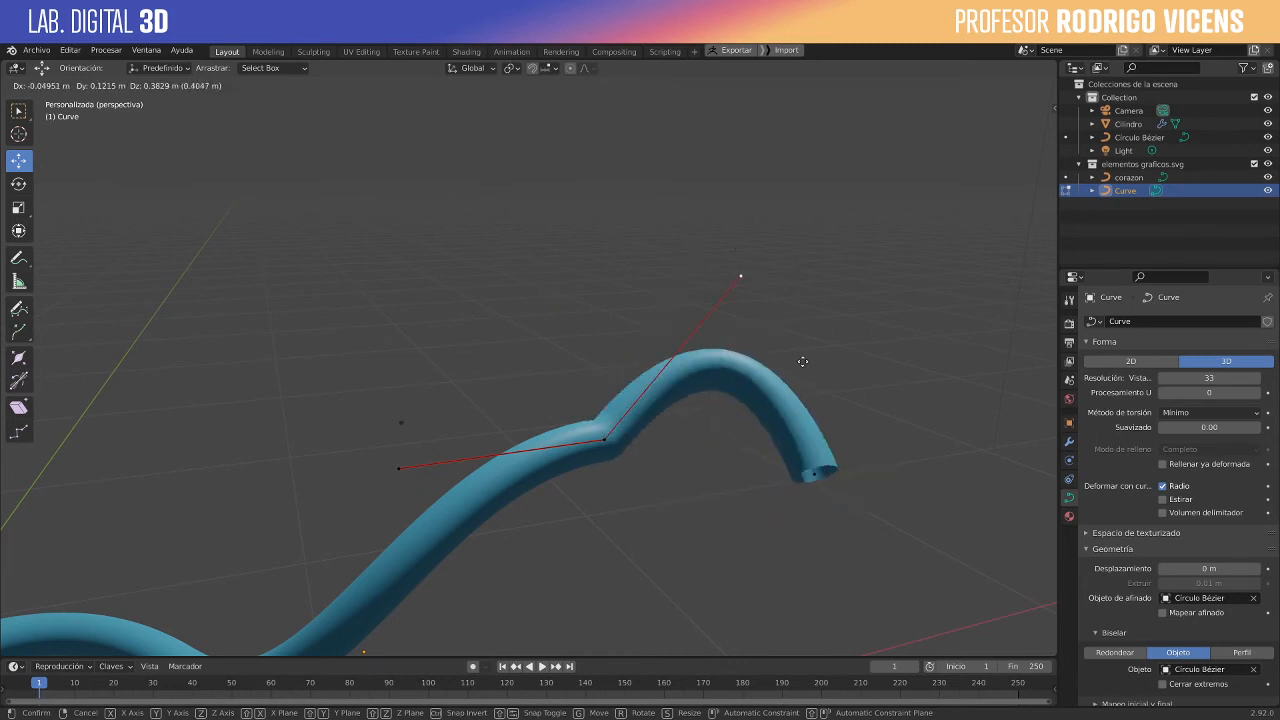
{"action": "key", "text": "Escape"}
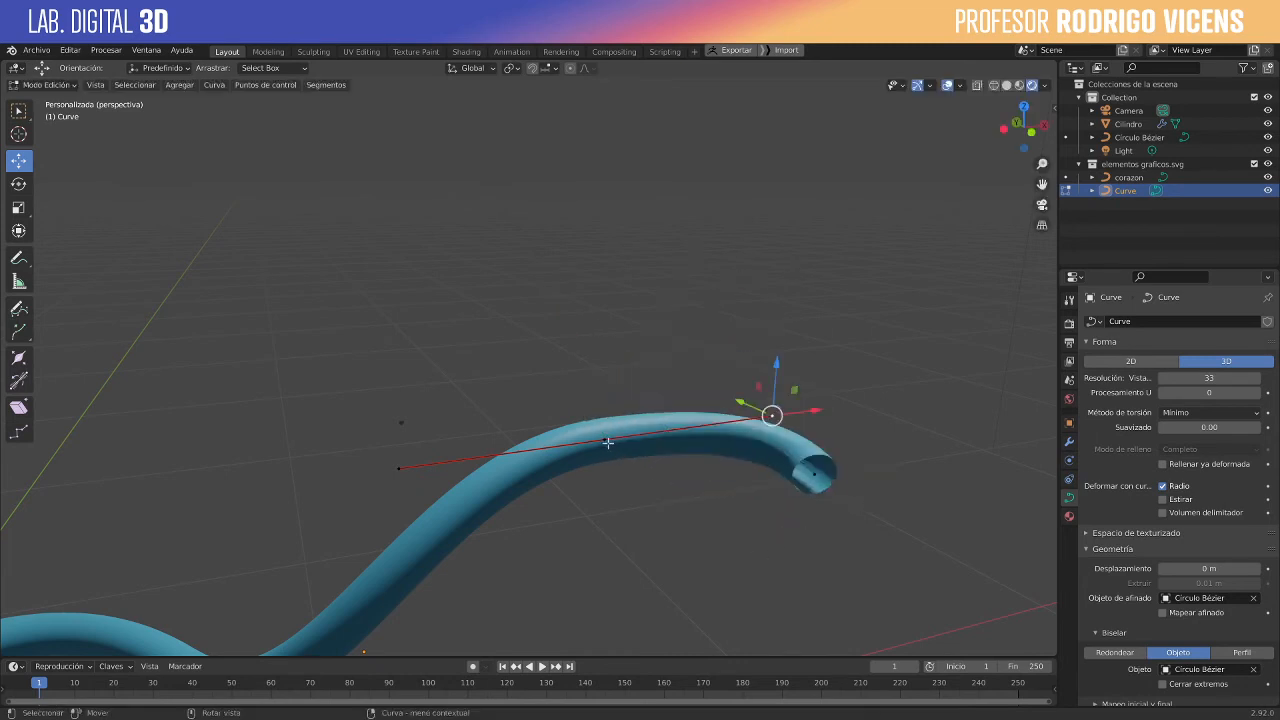
- Set the handle type of the curve's crest control point to Automático
{"action": "left_click", "coordinate": [608, 442]}
{"action": "key", "text": "v"}
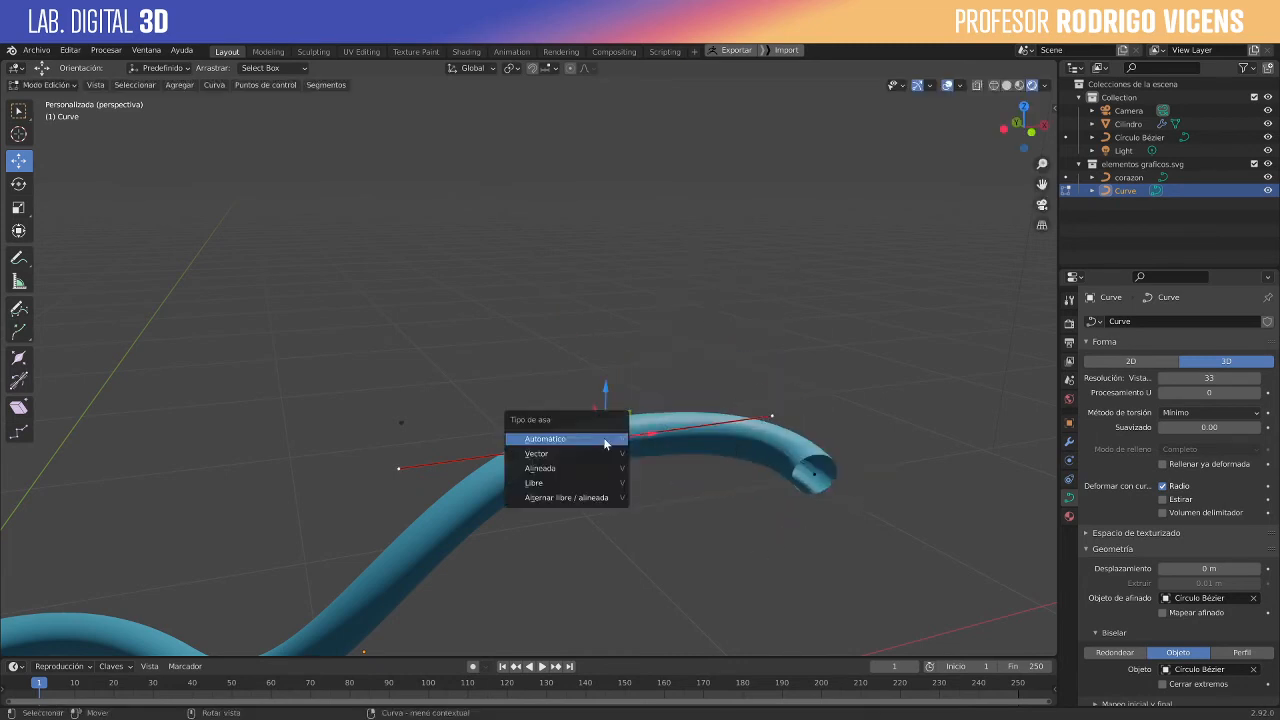
{"action": "left_click", "coordinate": [594, 441]}
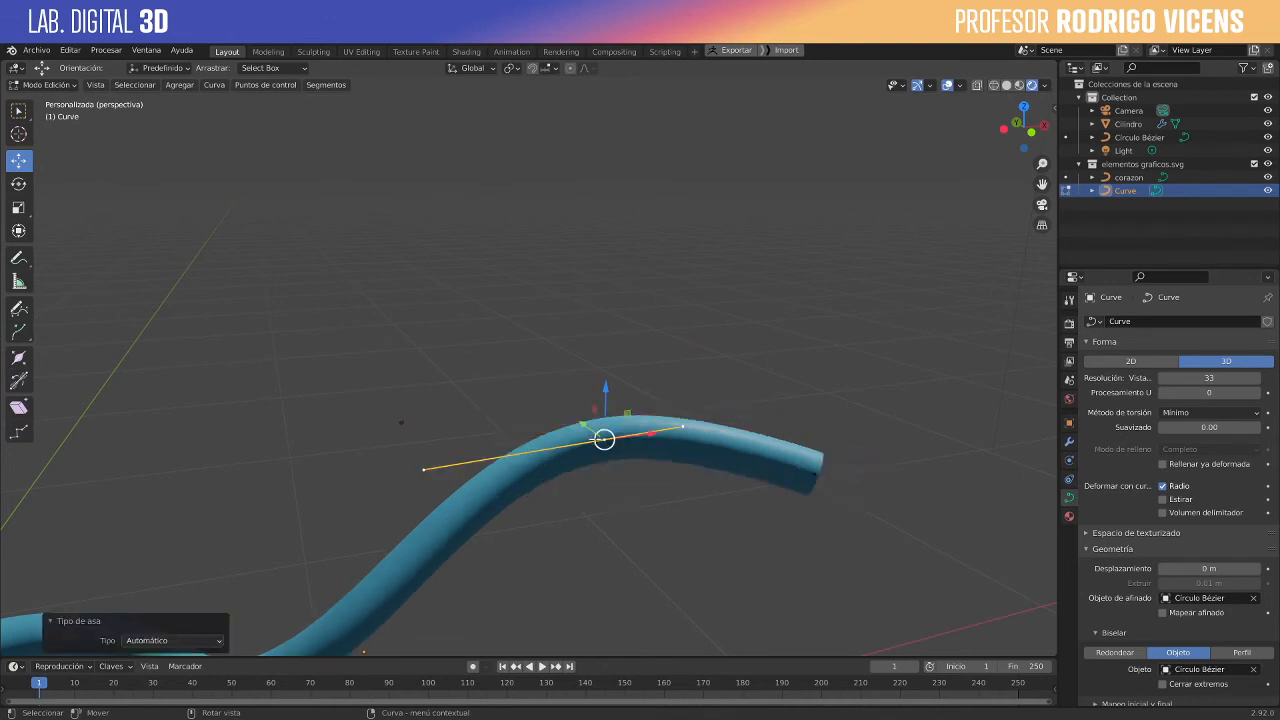
- Move the crest point's handle nearest the open end about 0.42 m down to bend the tube into a dip
{"action": "left_click", "coordinate": [685, 420]}
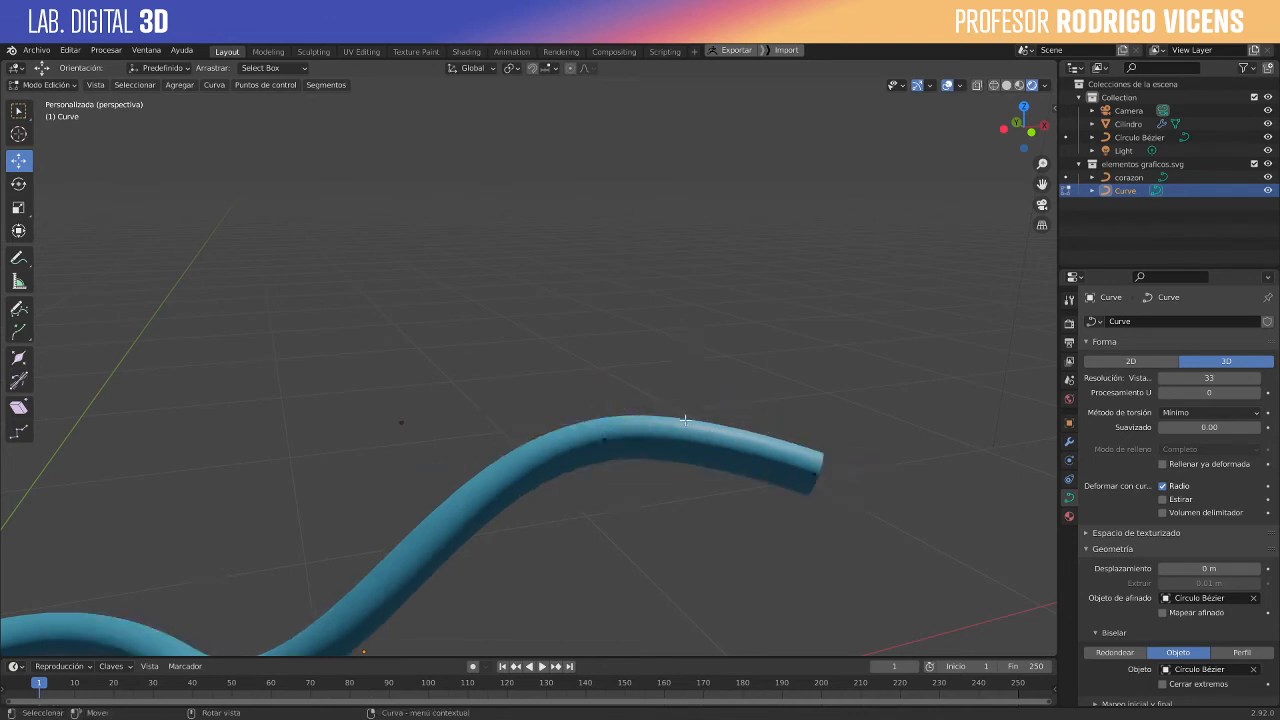
{"action": "left_click", "coordinate": [604, 441]}
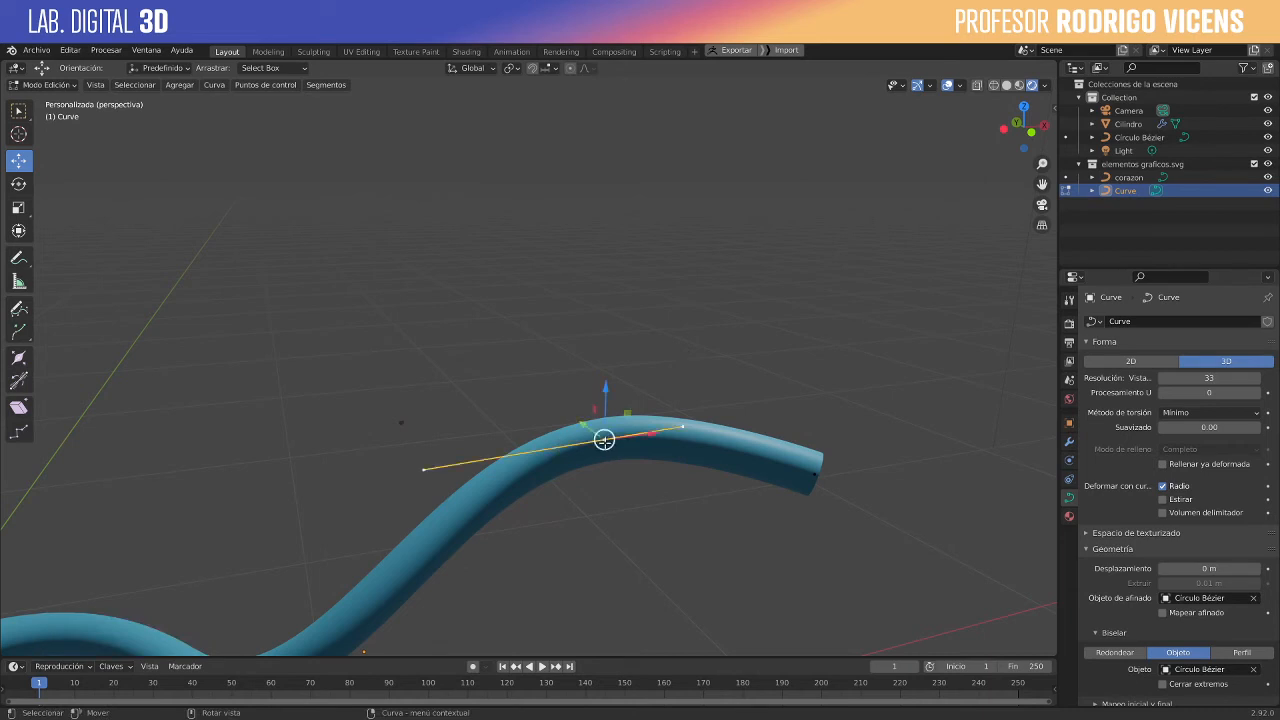
{"action": "left_click", "coordinate": [682, 427]}
{"action": "left_click_drag", "start_coordinate": [705, 403], "coordinate": [690, 540]}
{"action": "scroll", "coordinate": [738, 491], "scroll_direction": "down", "scroll_amount": 3}
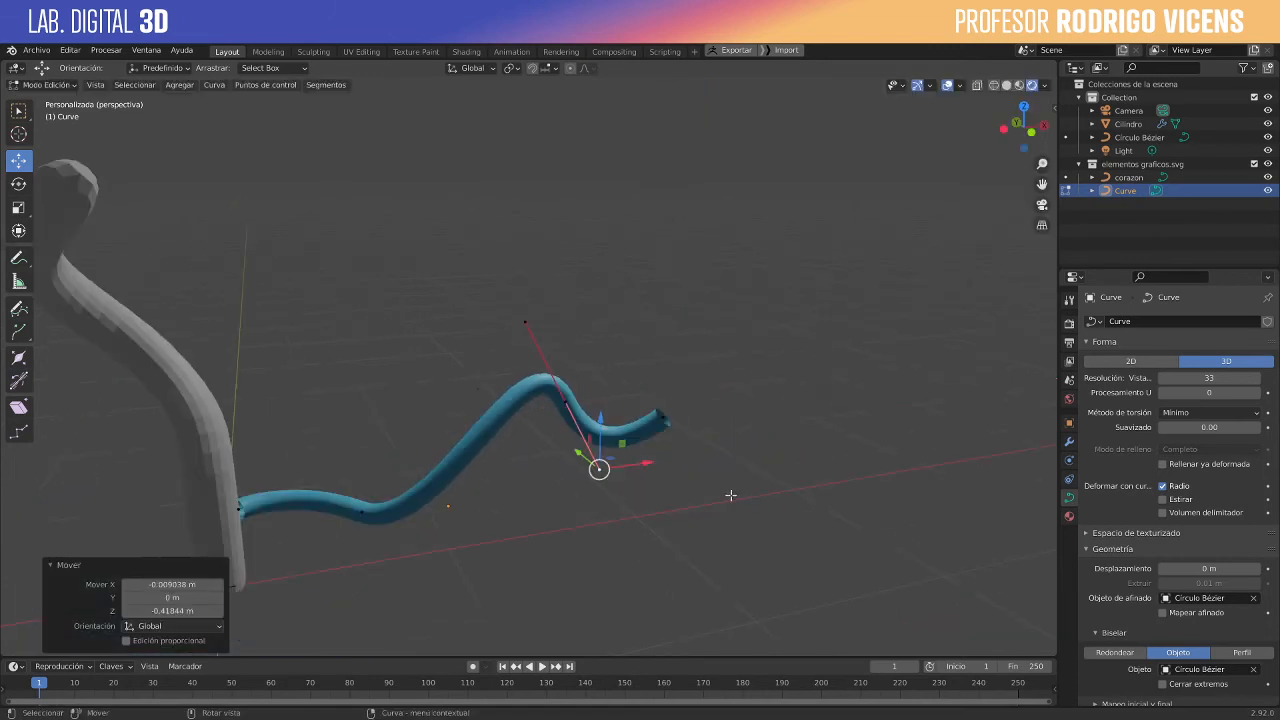
- Close the blue tube's open ends by enabling Cerrar extremos in the curve's bevel settings
{"action": "middle_click_drag", "start_coordinate": [731, 496], "coordinate": [697, 519]}
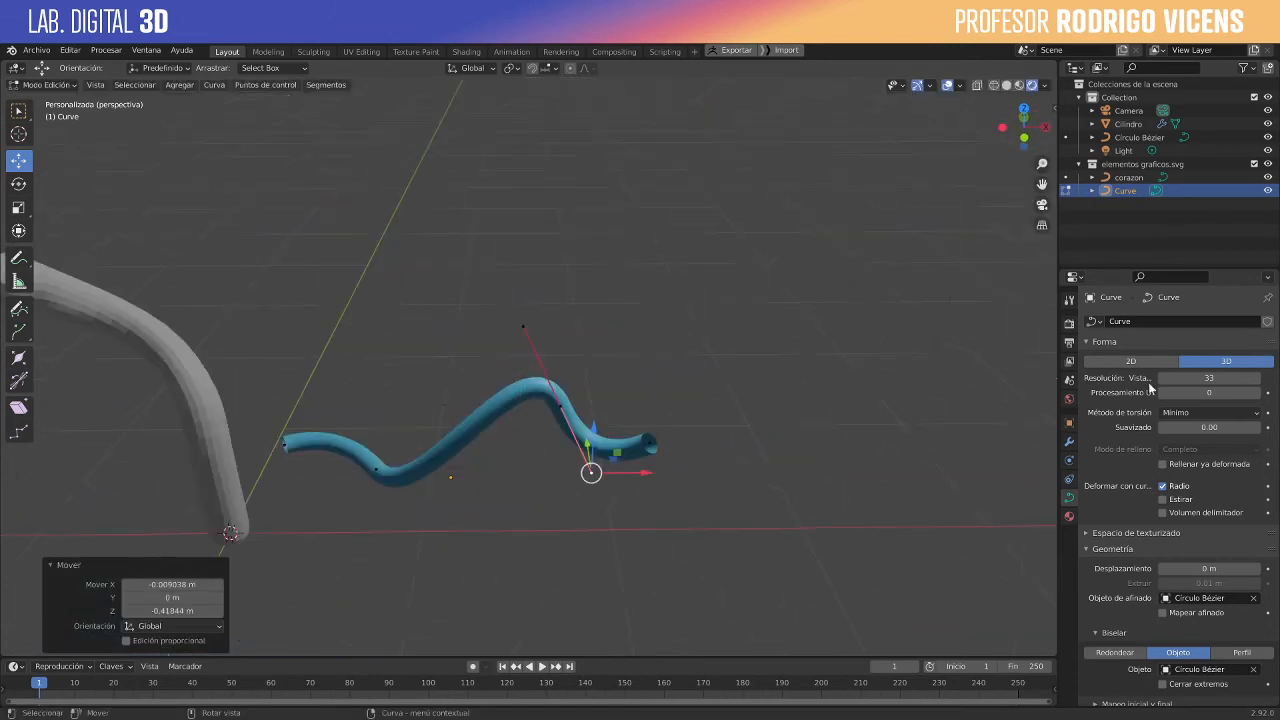
{"action": "scroll", "coordinate": [729, 434], "scroll_direction": "down", "scroll_amount": 2}
{"action": "scroll", "coordinate": [705, 454], "scroll_direction": "up", "scroll_amount": 5}
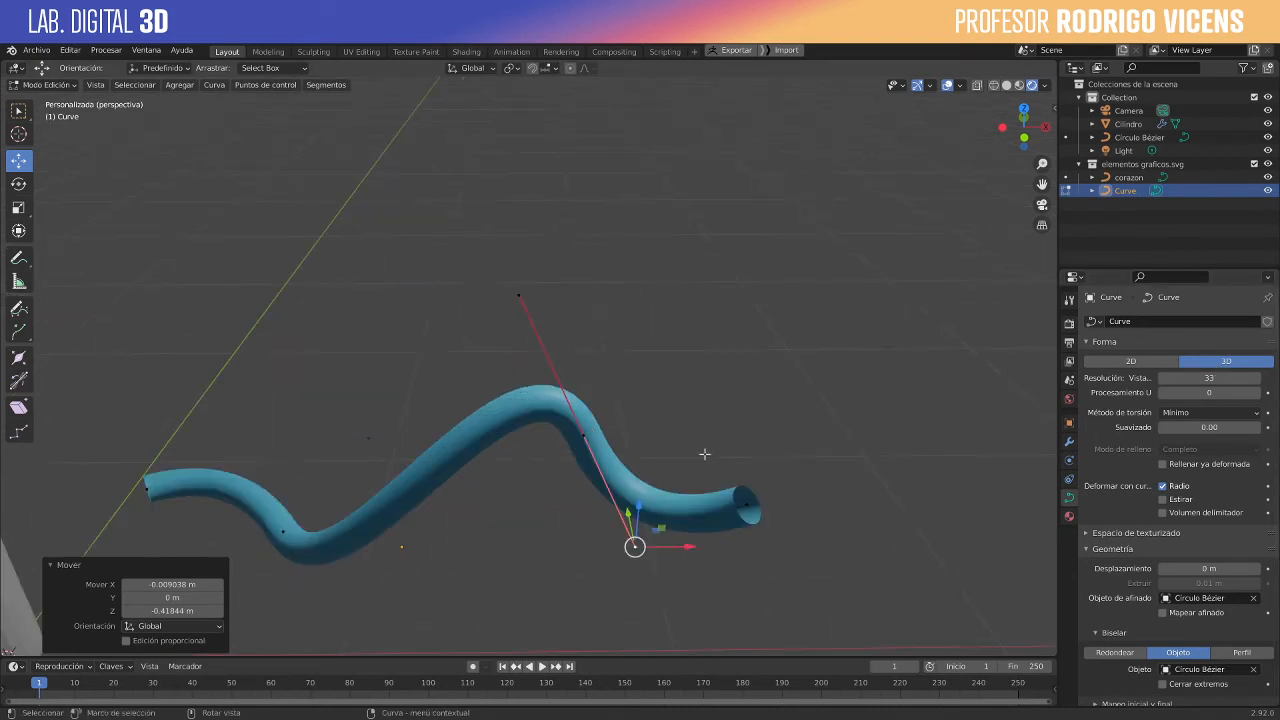
{"action": "middle_click_drag", "start_coordinate": [664, 404], "coordinate": [658, 132], "text": "shift"}
{"action": "scroll", "coordinate": [590, 220], "scroll_direction": "down", "scroll_amount": 4}
{"action": "scroll", "coordinate": [526, 291], "scroll_direction": "up", "scroll_amount": 1}
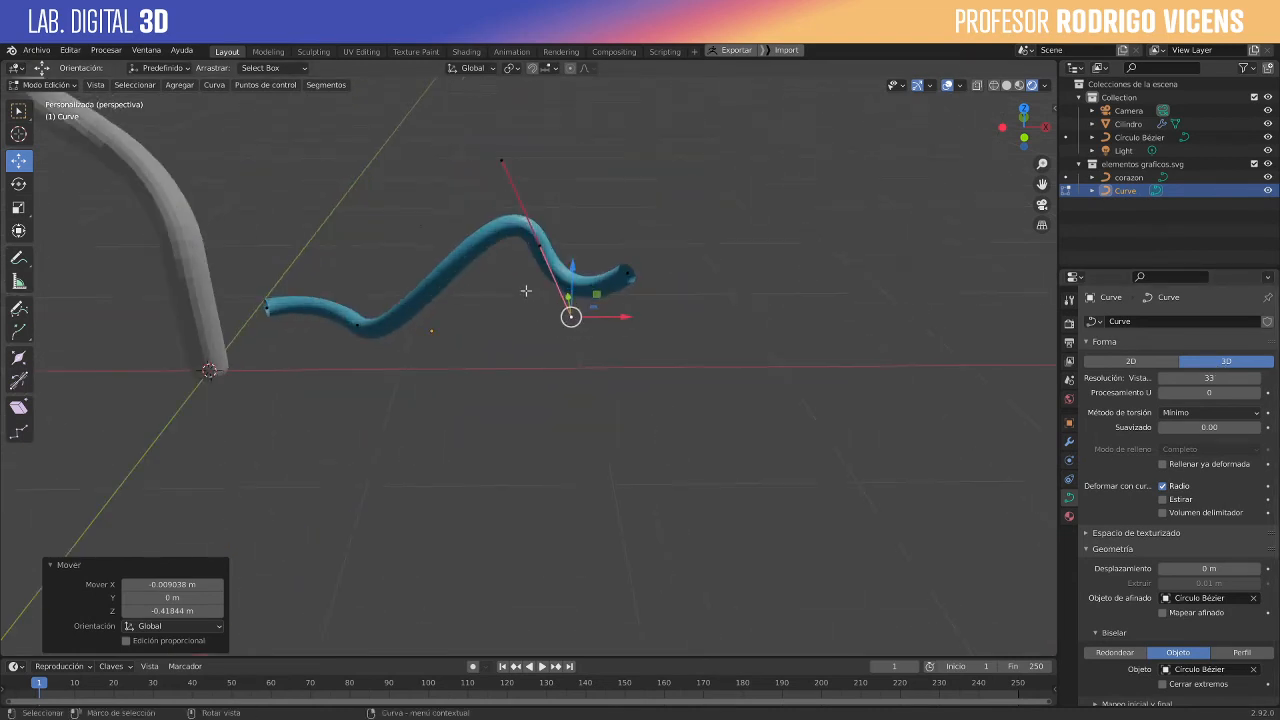
{"action": "scroll", "coordinate": [526, 291], "scroll_direction": "up", "scroll_amount": 3}
{"action": "middle_click_drag", "start_coordinate": [777, 376], "coordinate": [708, 498], "text": "shift"}
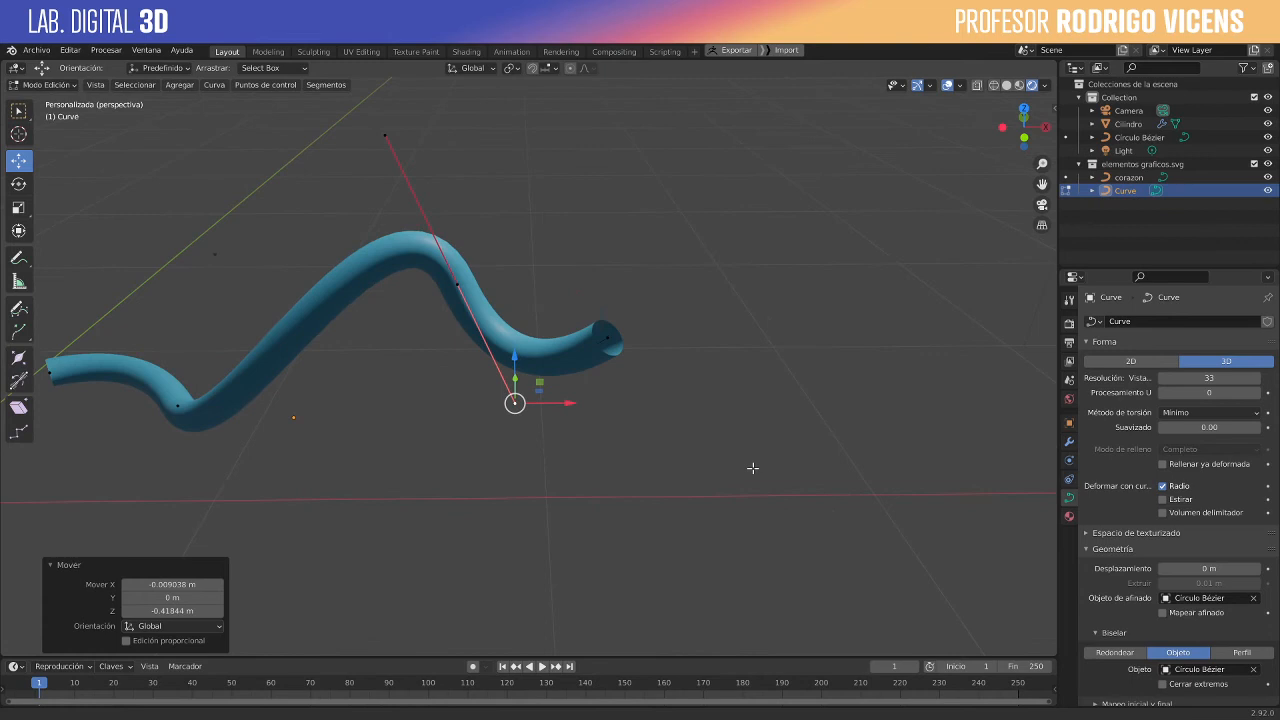
{"action": "left_click", "coordinate": [1163, 465]}
{"action": "left_click", "coordinate": [1163, 466]}
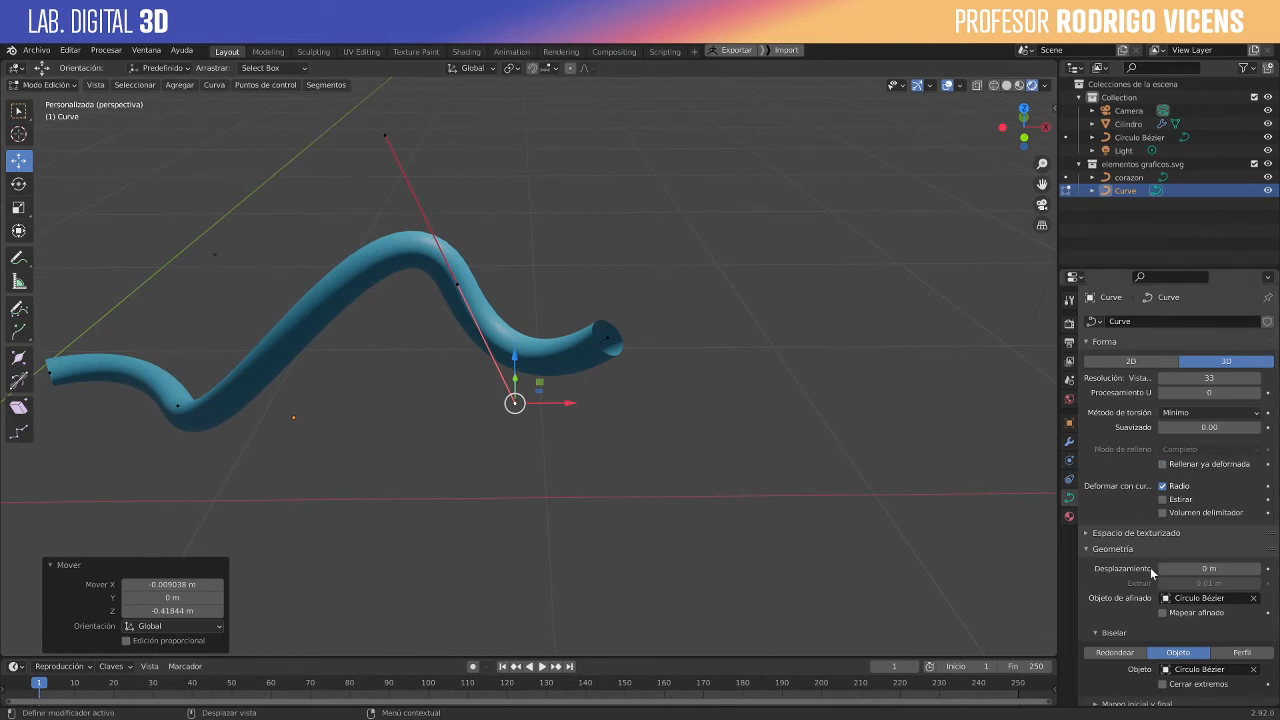
{"action": "scroll", "coordinate": [1157, 615], "scroll_direction": "down", "scroll_amount": 1}
{"action": "scroll", "coordinate": [1157, 615], "scroll_direction": "down", "scroll_amount": 3}
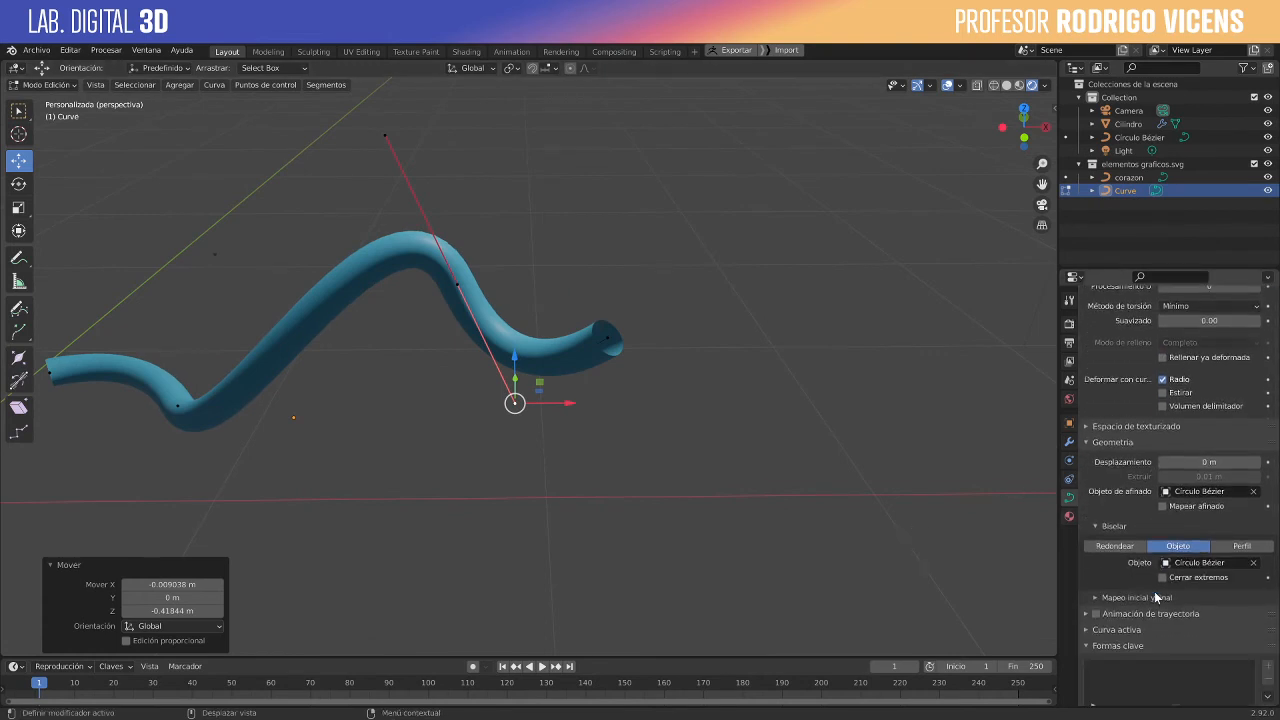
{"action": "left_click", "coordinate": [1163, 550]}
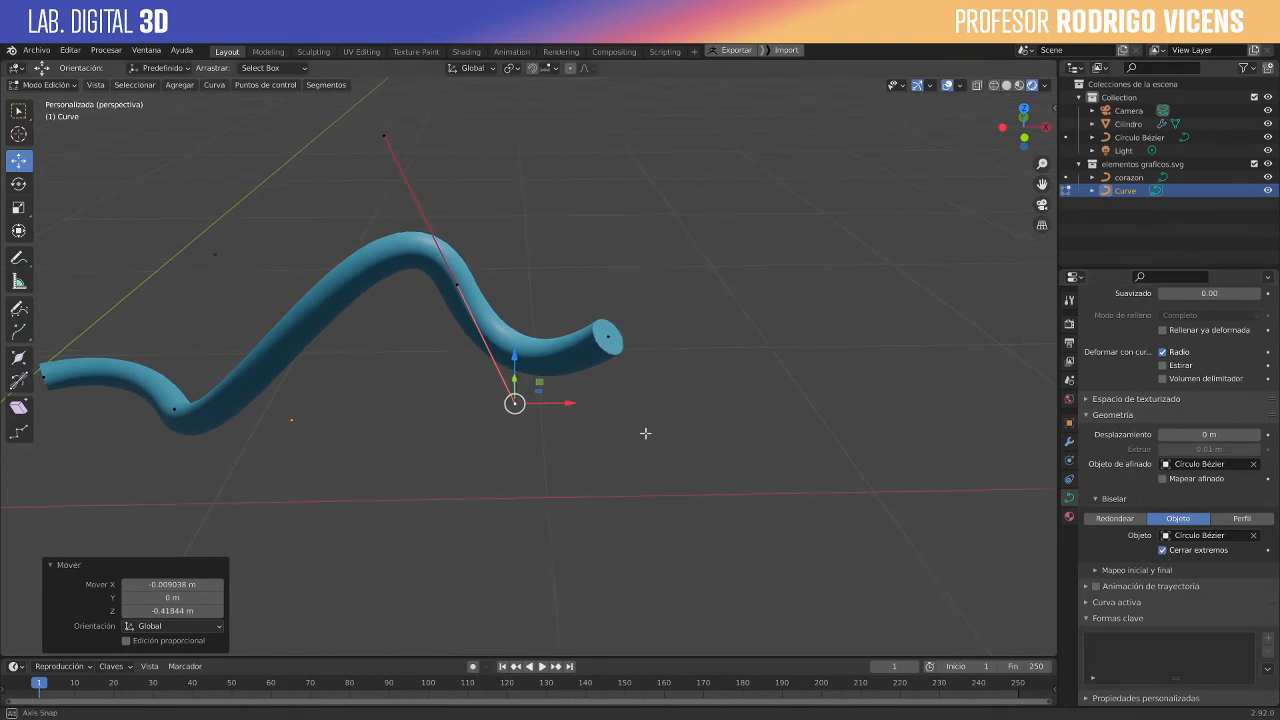
- Leave curve editing and add a Bézier curve to the scene with a radius of 1 m at the origin
{"action": "mouse_move", "coordinate": [646, 434]}
{"action": "middle_mouse_down"}
{"action": "mouse_move", "coordinate": [720, 429]}
{"action": "mouse_move", "coordinate": [757, 400]}
{"action": "mouse_move", "coordinate": [746, 363]}
{"action": "mouse_move", "coordinate": [520, 380]}
{"action": "mouse_move", "coordinate": [340, 366]}
{"action": "mouse_move", "coordinate": [535, 443]}
{"action": "mouse_move", "coordinate": [714, 365]}
{"action": "mouse_move", "coordinate": [703, 371]}
{"action": "mouse_move", "coordinate": [716, 335]}
{"action": "mouse_move", "coordinate": [710, 349]}
{"action": "mouse_move", "coordinate": [443, 357]}
{"action": "mouse_move", "coordinate": [477, 348]}
{"action": "middle_mouse_up"}
{"action": "key", "text": "Tab"}
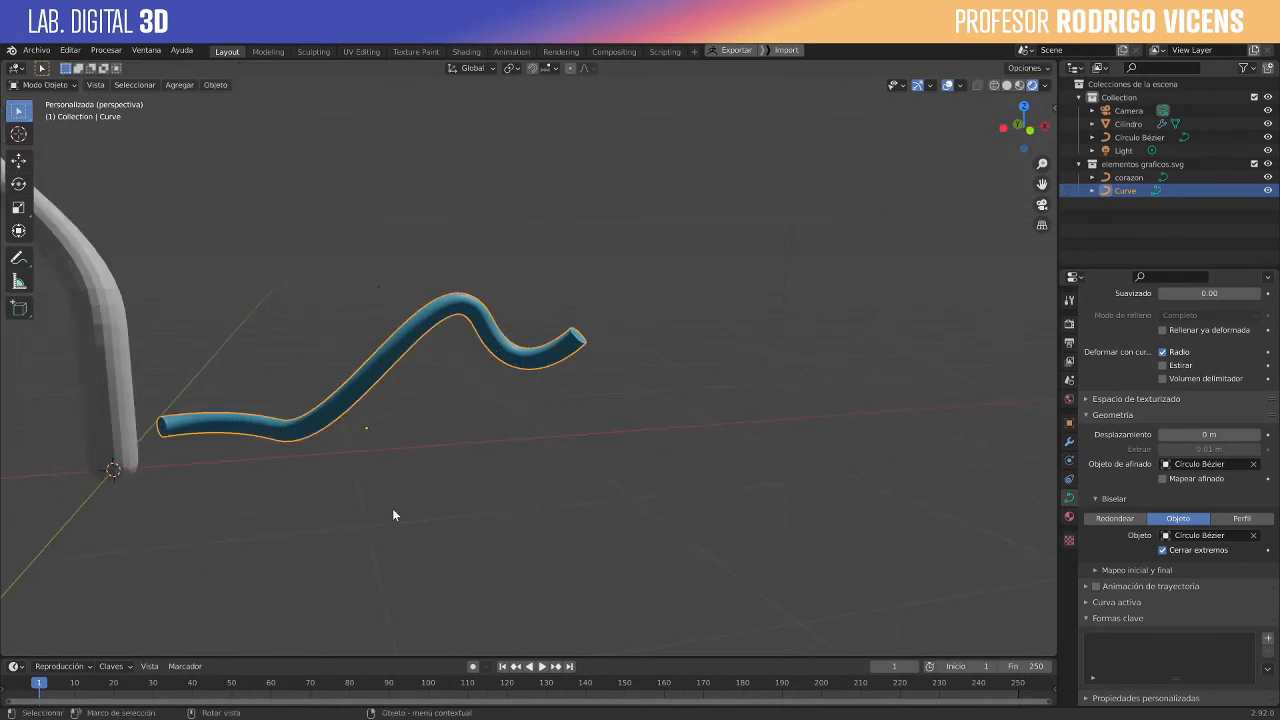
{"action": "key", "text": "shift+a"}
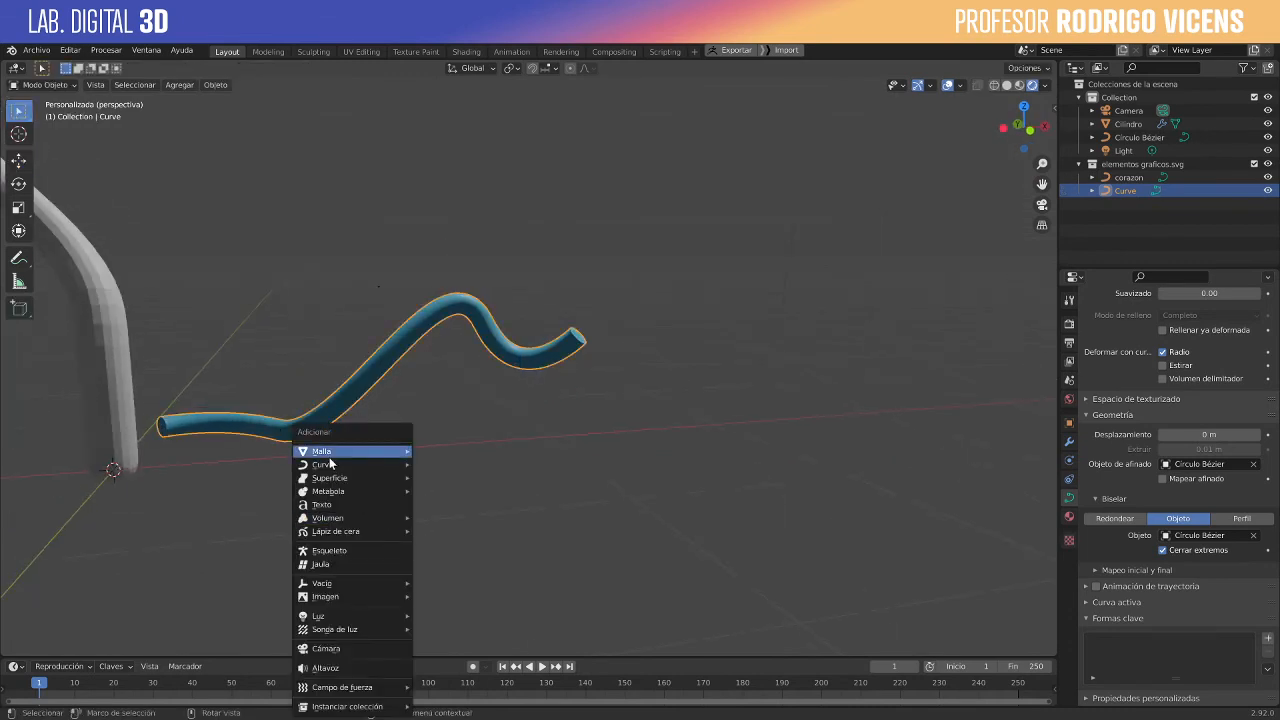
{"action": "mouse_move", "coordinate": [340, 452]}
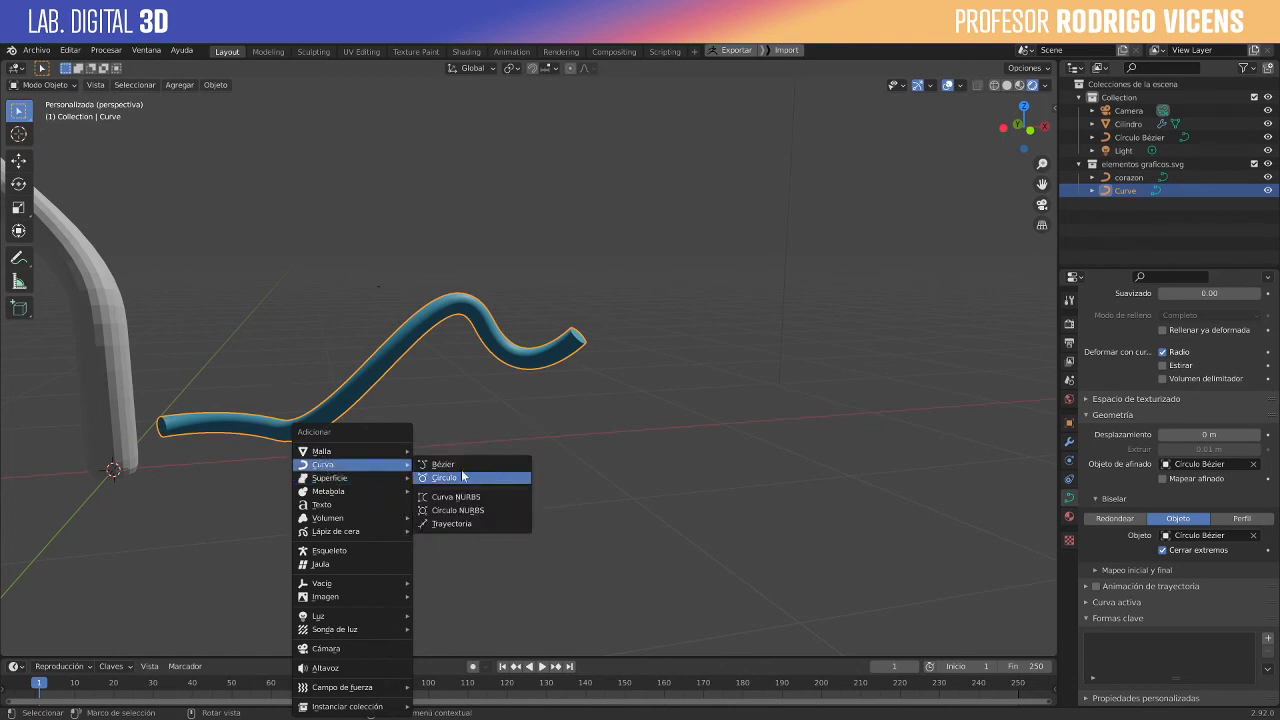
{"action": "left_click", "coordinate": [458, 468]}
{"action": "middle_click_drag", "start_coordinate": [434, 463], "coordinate": [507, 347]}
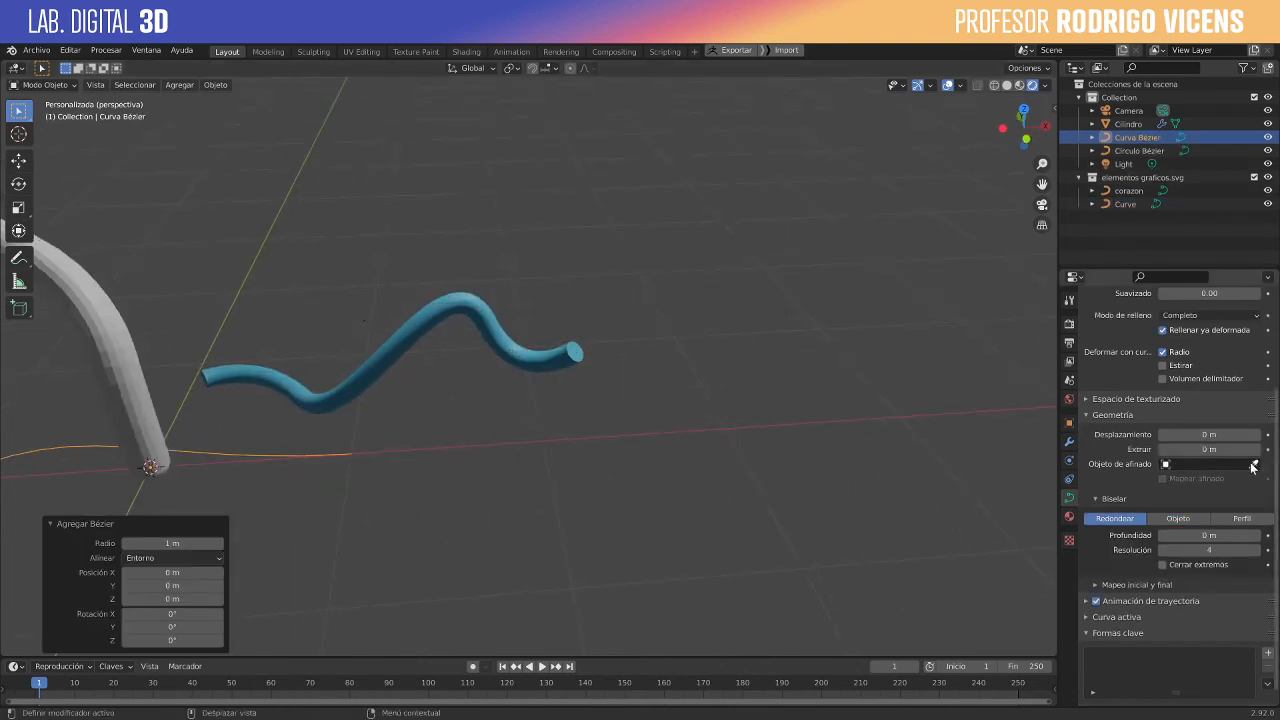
- Replace the blue tube's Objeto de afinado with the new Curva Bézier
{"action": "left_click", "coordinate": [407, 400]}
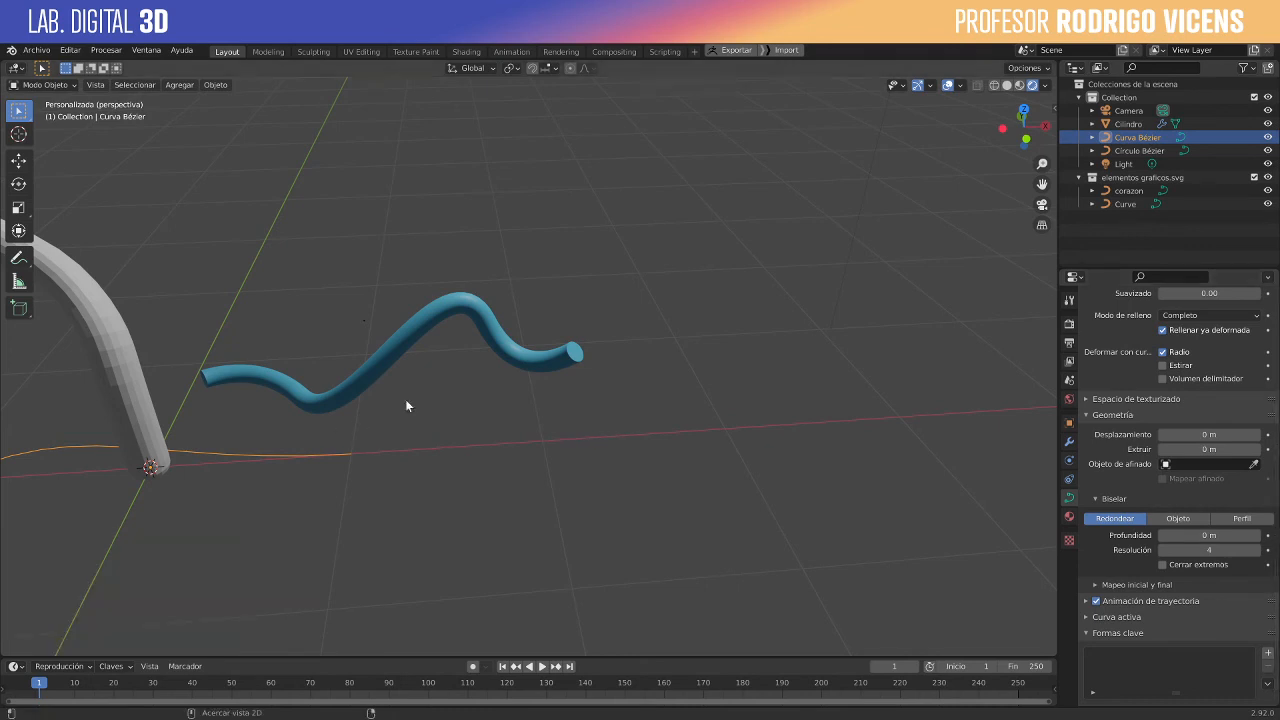
{"action": "left_click", "coordinate": [421, 343]}
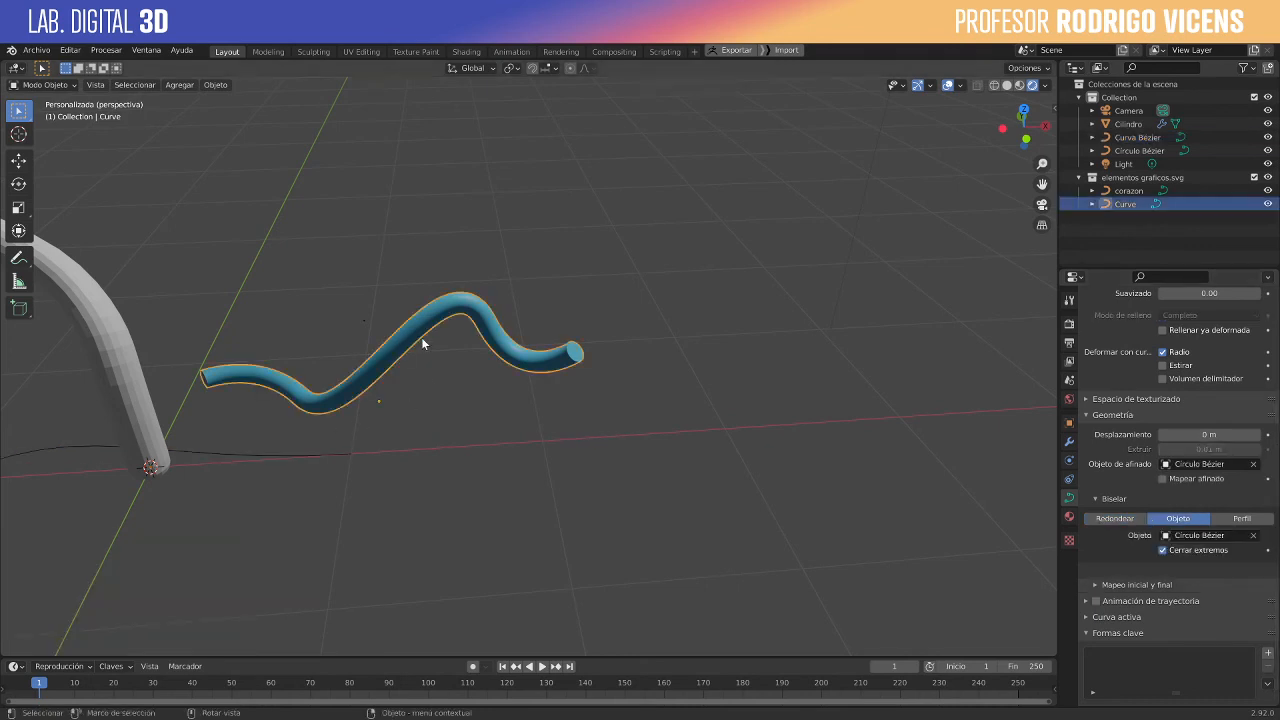
{"action": "left_click", "coordinate": [1251, 466]}
{"action": "left_click", "coordinate": [1253, 464]}
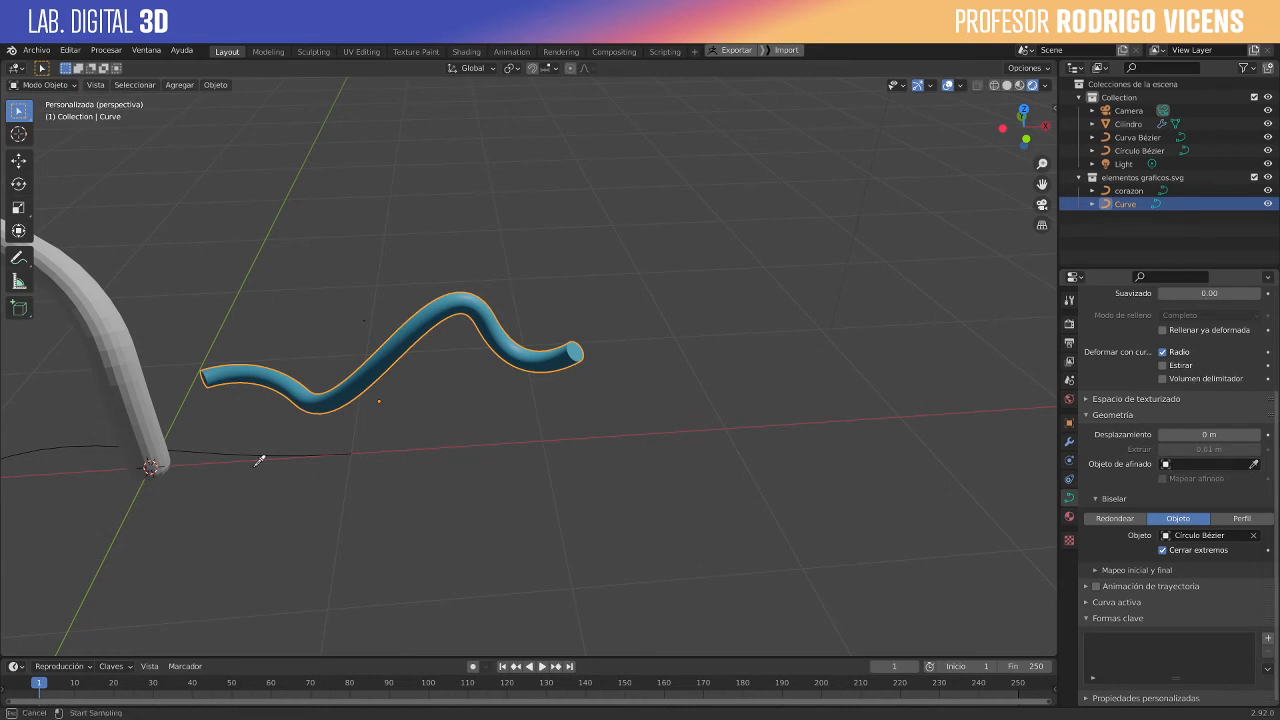
{"action": "left_click", "coordinate": [188, 452]}
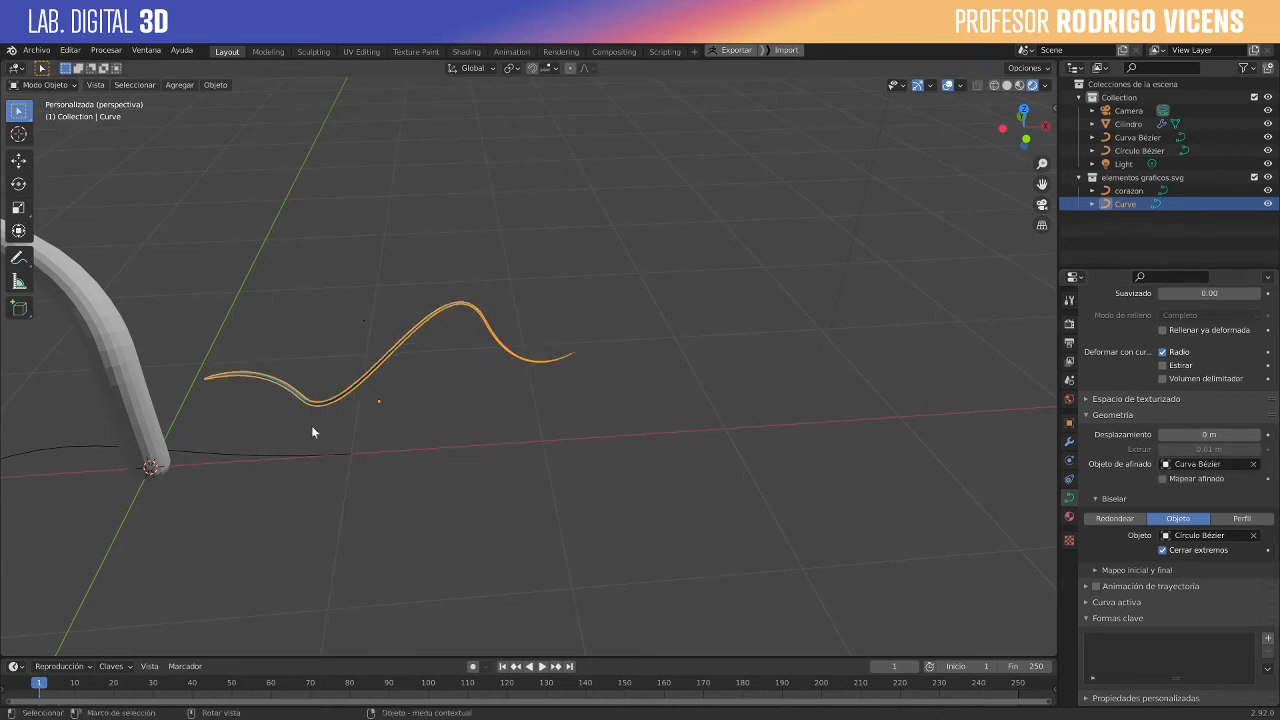
{"action": "middle_click_drag", "start_coordinate": [267, 472], "coordinate": [635, 446]}
{"action": "left_click", "coordinate": [664, 462]}
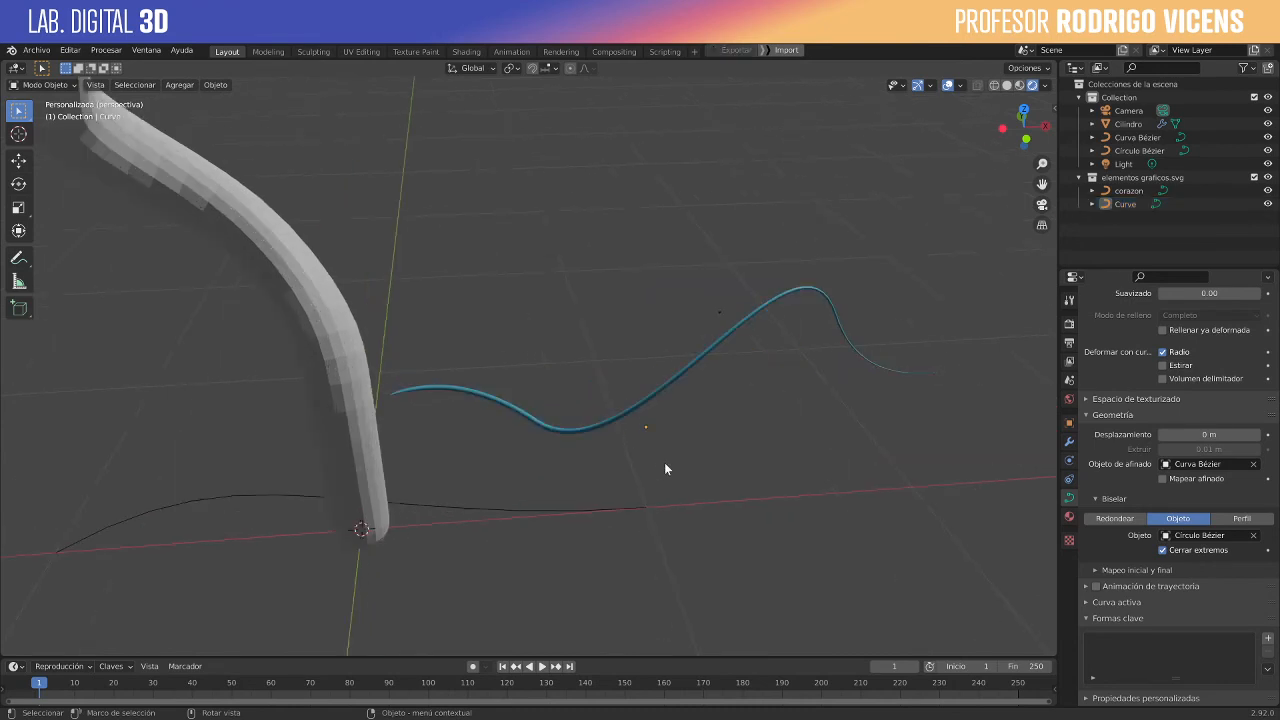
- Edit the taper curve in top view, moving its start point's inner handle about 1.35 m up along Y, and lower it about 0.73 m
{"action": "left_click", "coordinate": [246, 497]}
{"action": "key", "text": "Tab"}
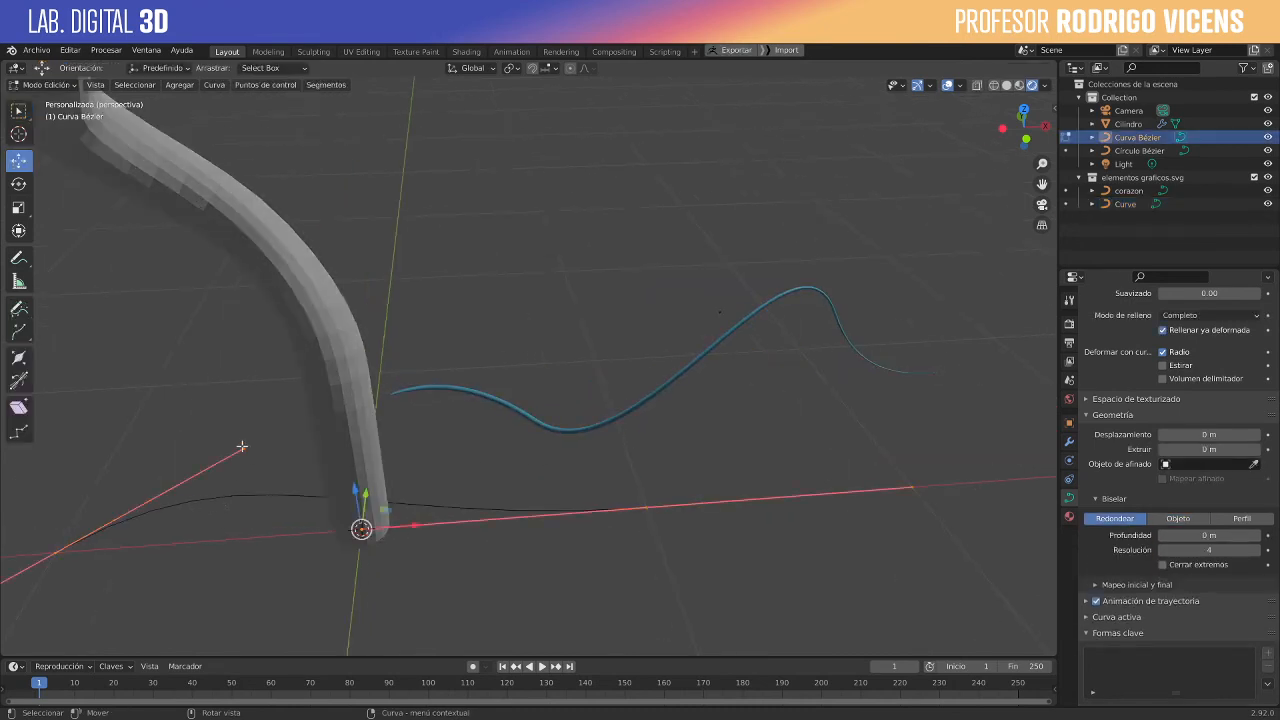
{"action": "left_click", "coordinate": [241, 446]}
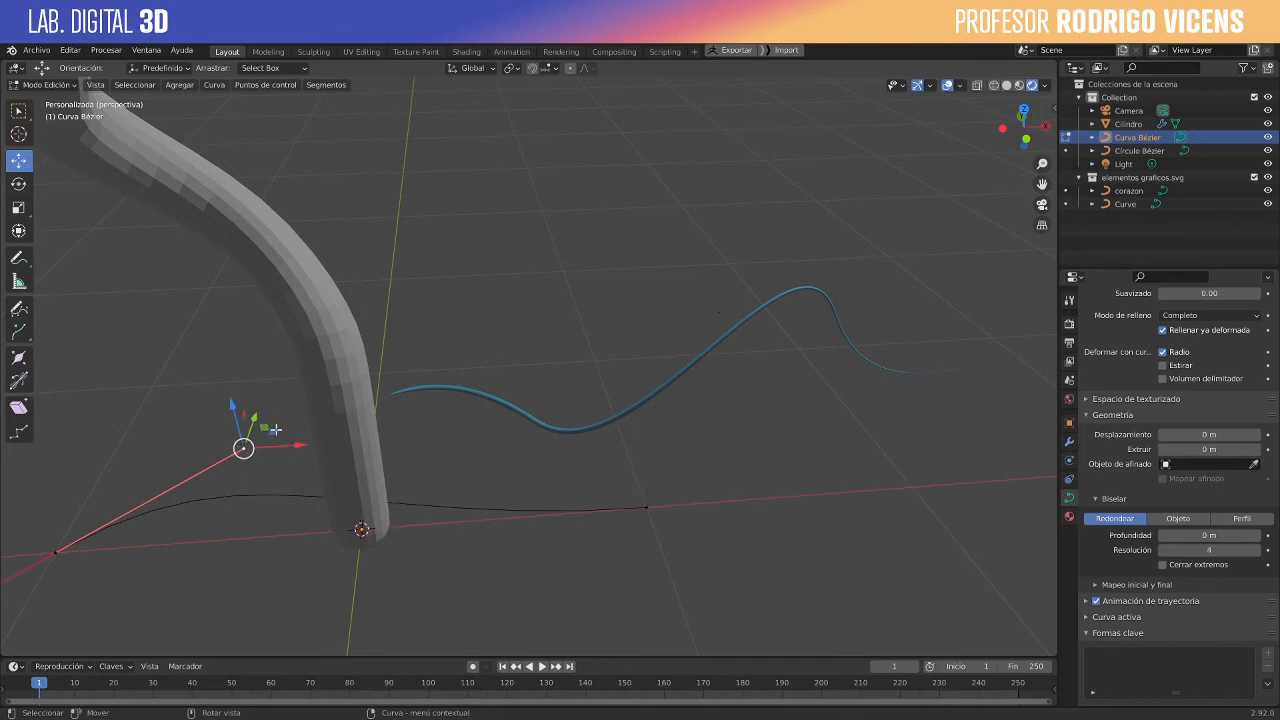
{"action": "middle_click_drag", "start_coordinate": [272, 420], "coordinate": [292, 398]}
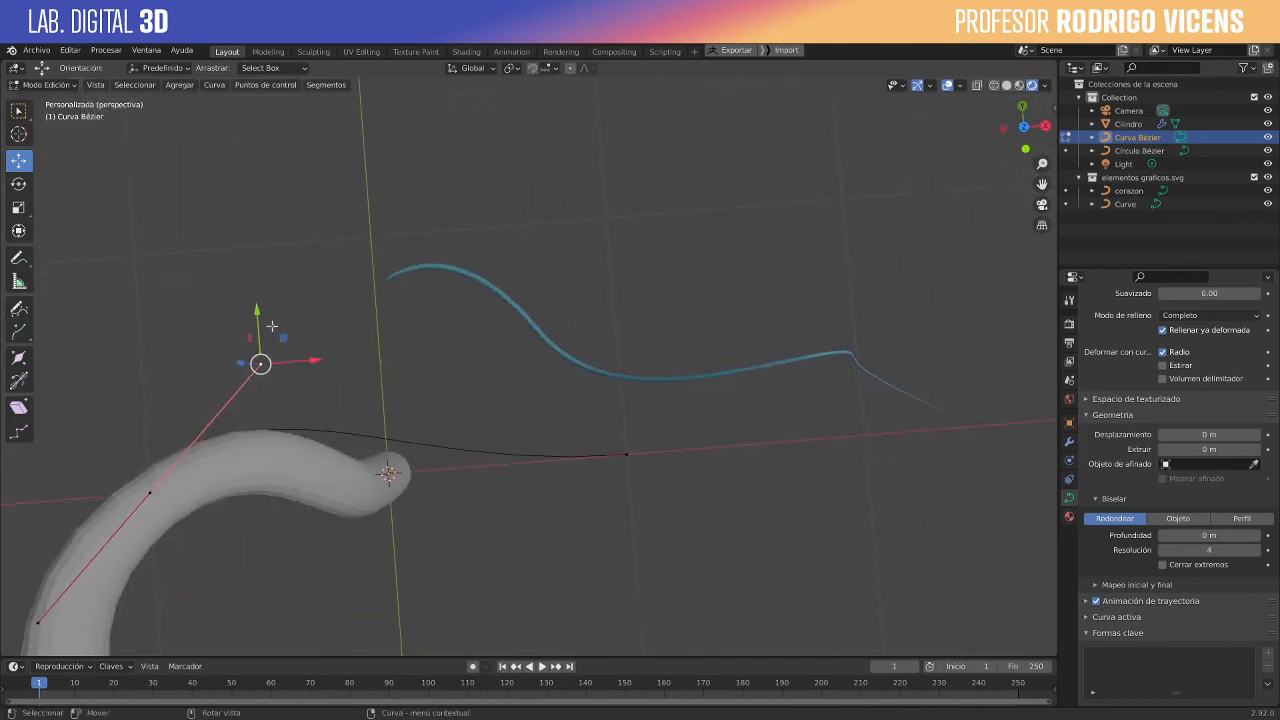
{"action": "left_click", "coordinate": [1024, 126]}
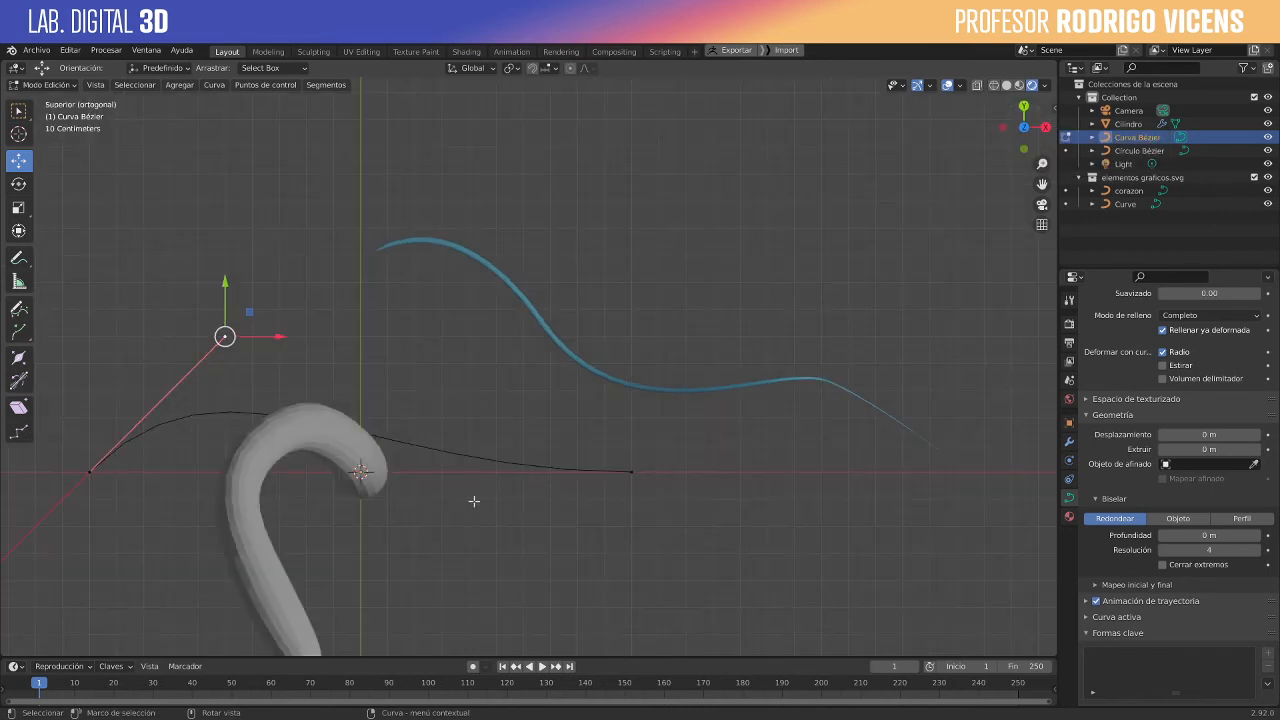
{"action": "key", "text": "g"}
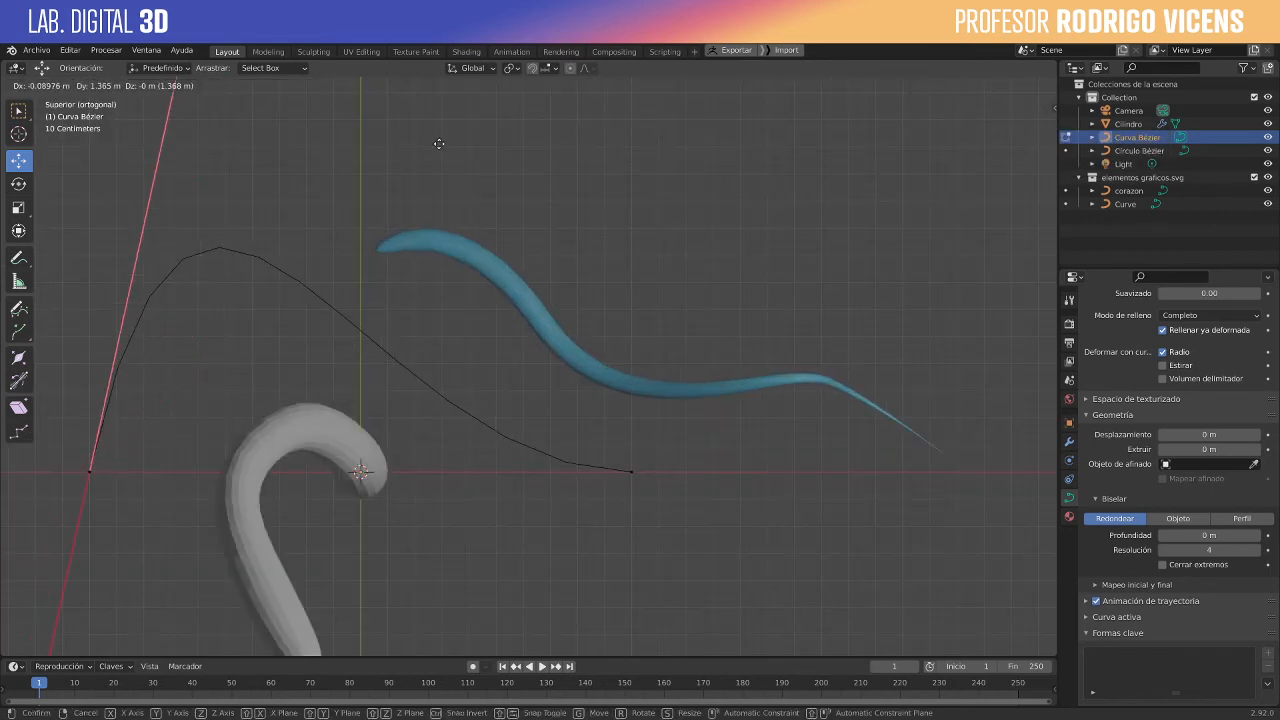
{"action": "left_click", "coordinate": [446, 138]}
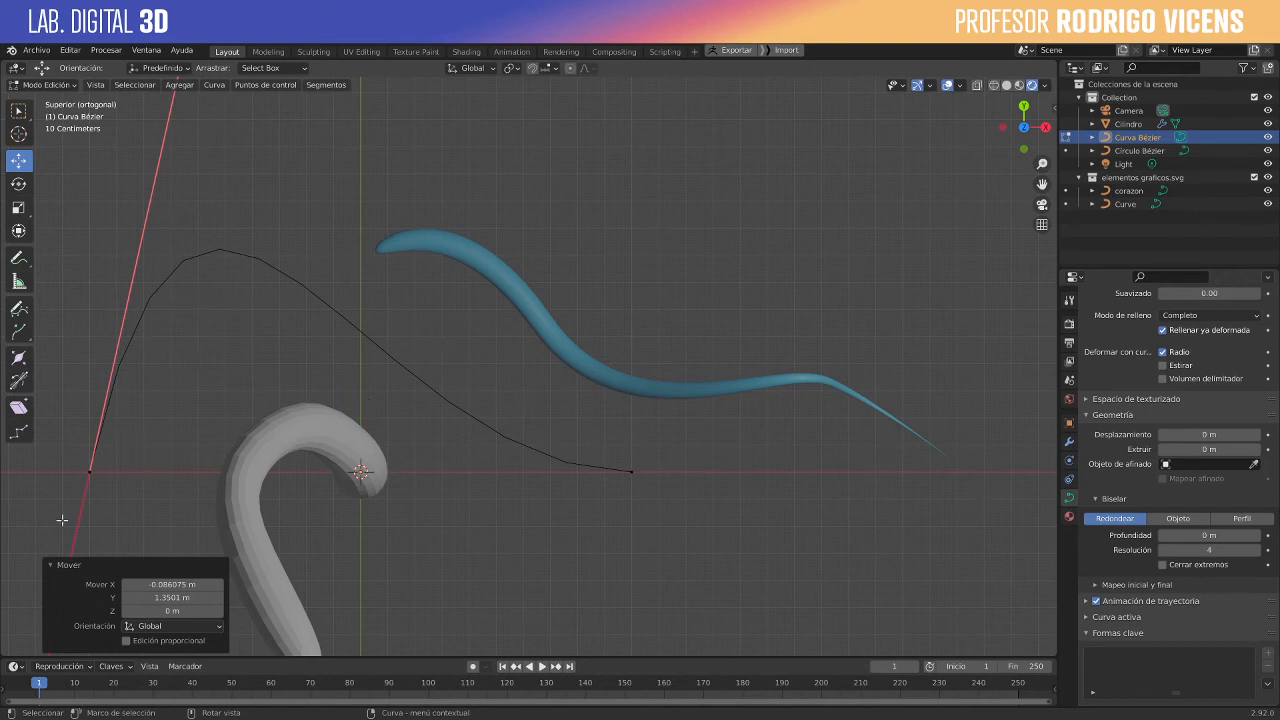
{"action": "key", "text": "g"}
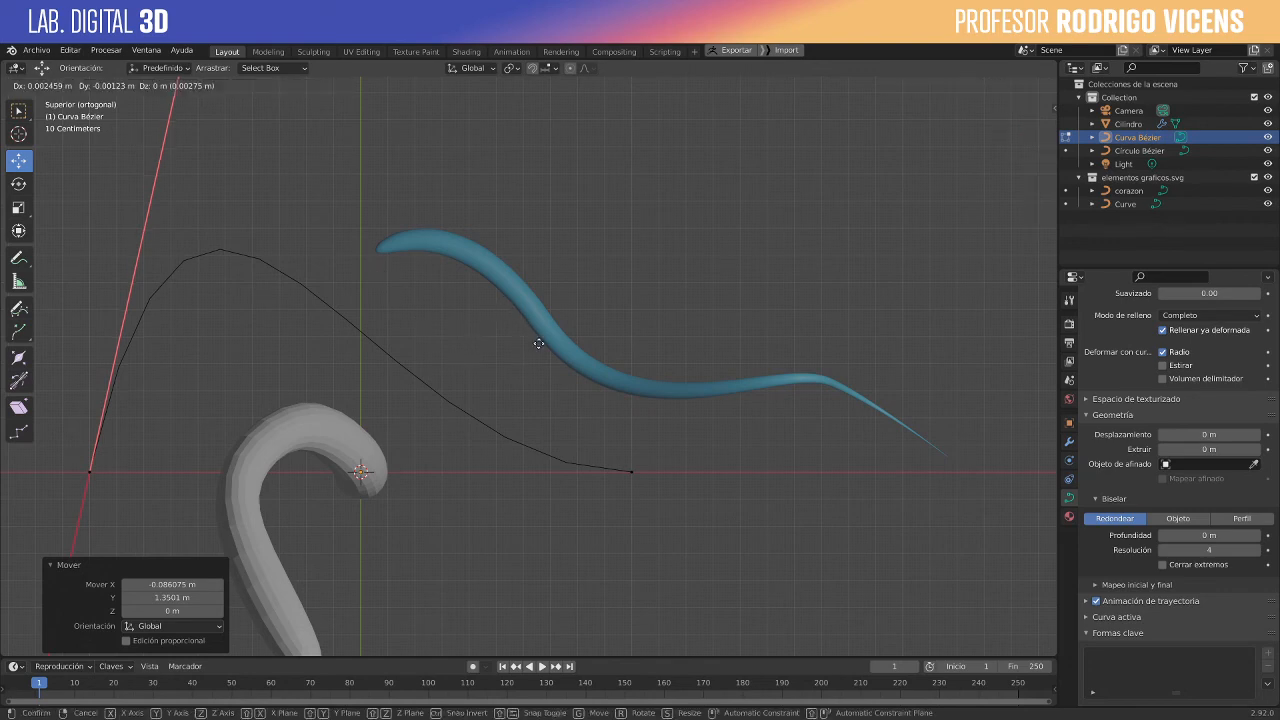
{"action": "left_click", "coordinate": [570, 514]}
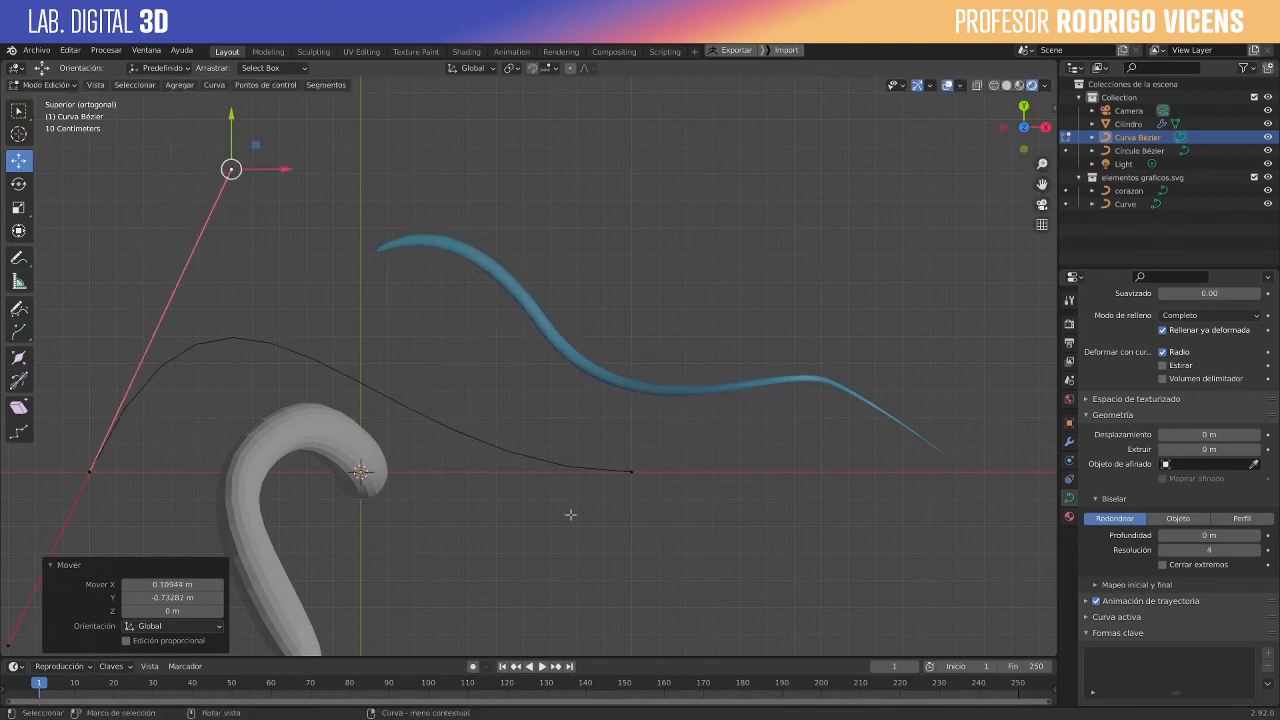
- Try moving the taper curve's end point about -0.43 m in X and 1.02 m in Y, and undo the move
{"action": "left_click", "coordinate": [634, 477]}
{"action": "key", "text": "g"}
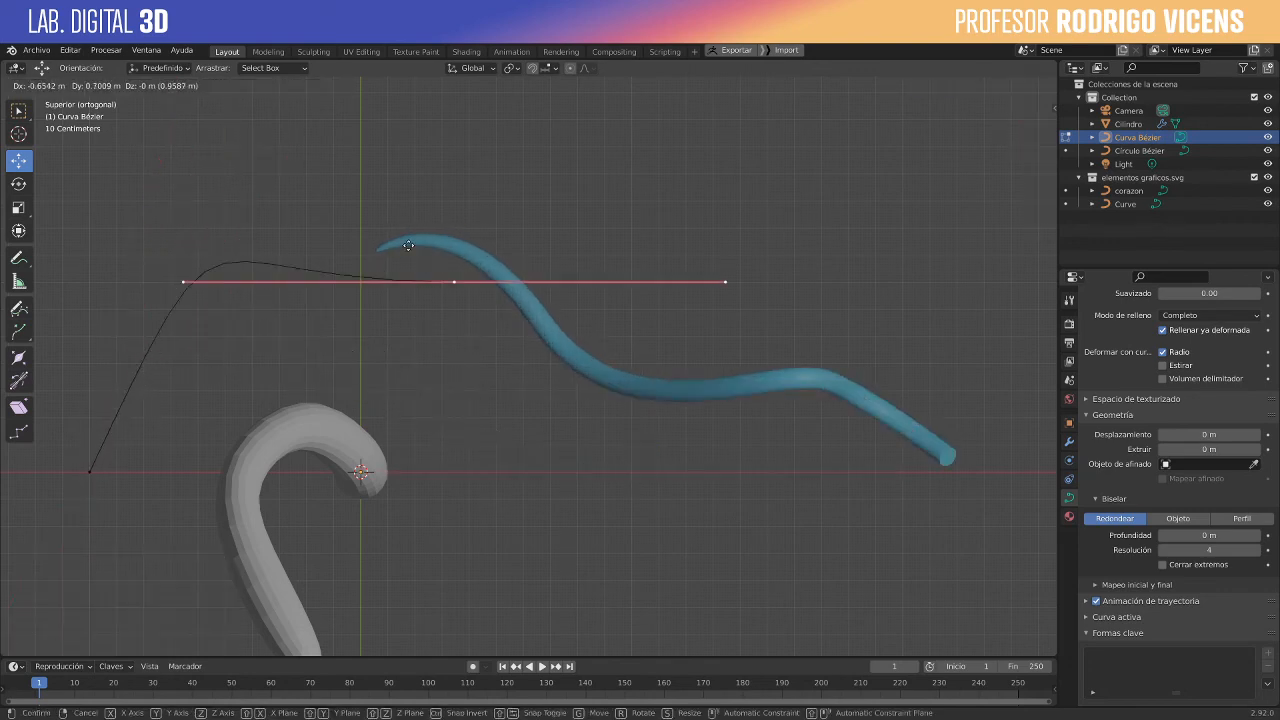
{"action": "left_click", "coordinate": [468, 160]}
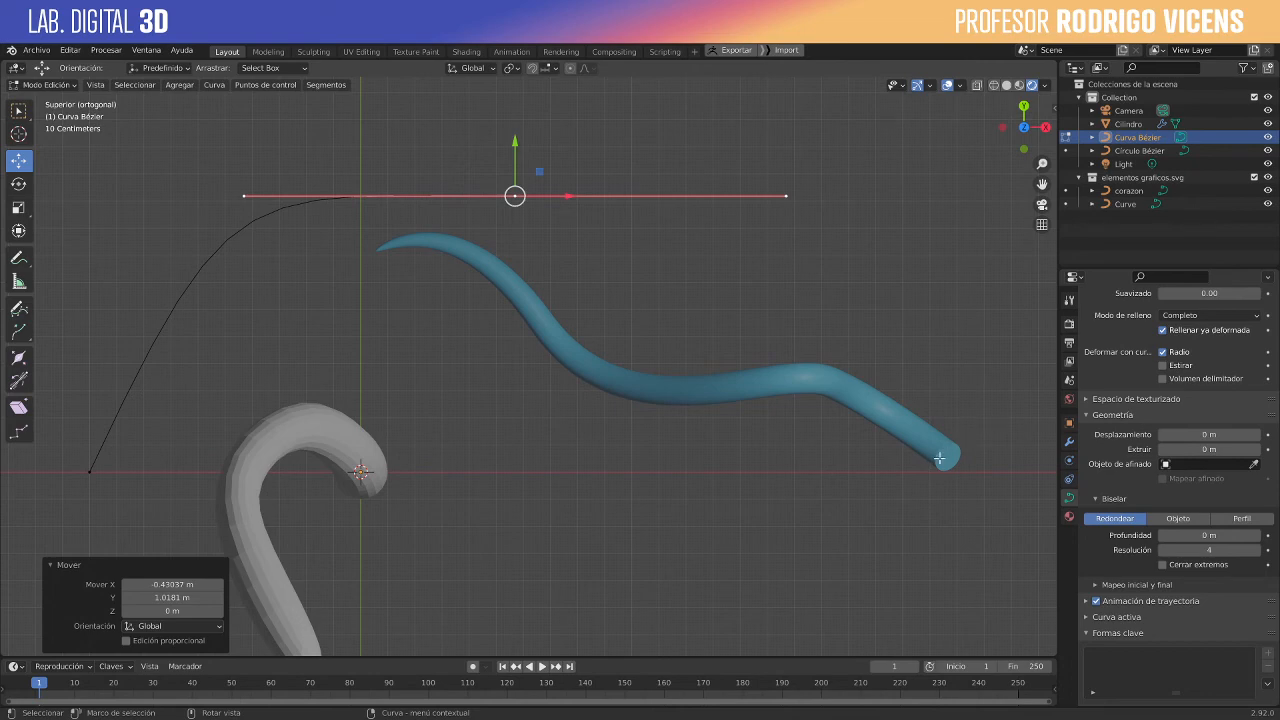
{"action": "key", "text": "ctrl+z"}
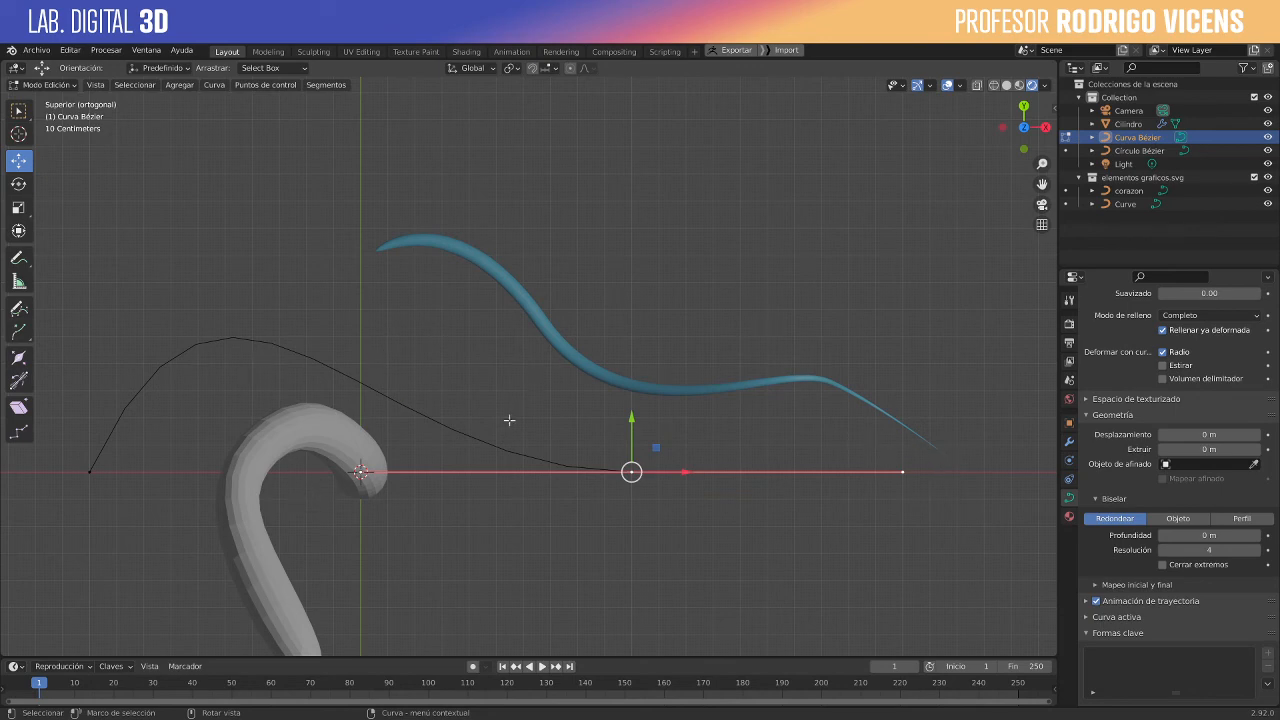
{"action": "left_click_drag", "start_coordinate": [626, 478], "coordinate": [708, 474]}
{"action": "key", "text": "ctrl+z"}
- Move the inner handle of the taper curve's end point about 0.48 m in X and 1.26 m in Y
{"action": "left_click", "coordinate": [360, 472]}
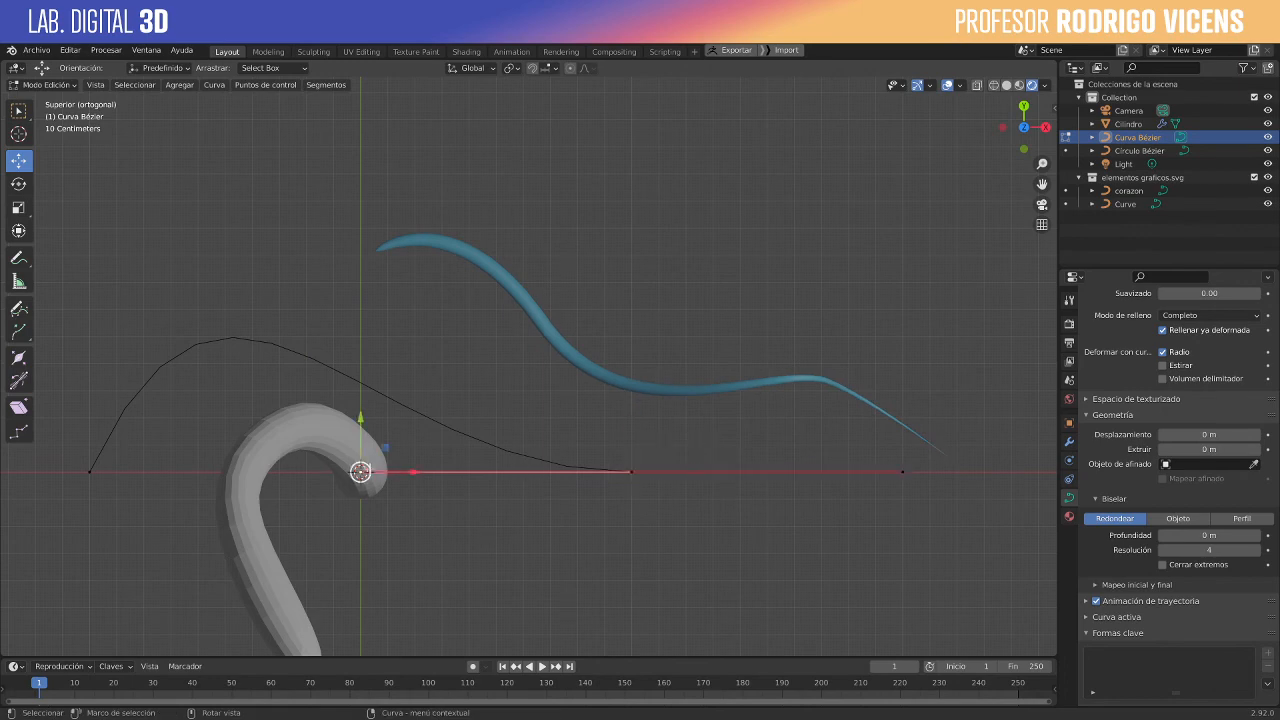
{"action": "left_click_drag", "start_coordinate": [360, 472], "coordinate": [498, 124]}
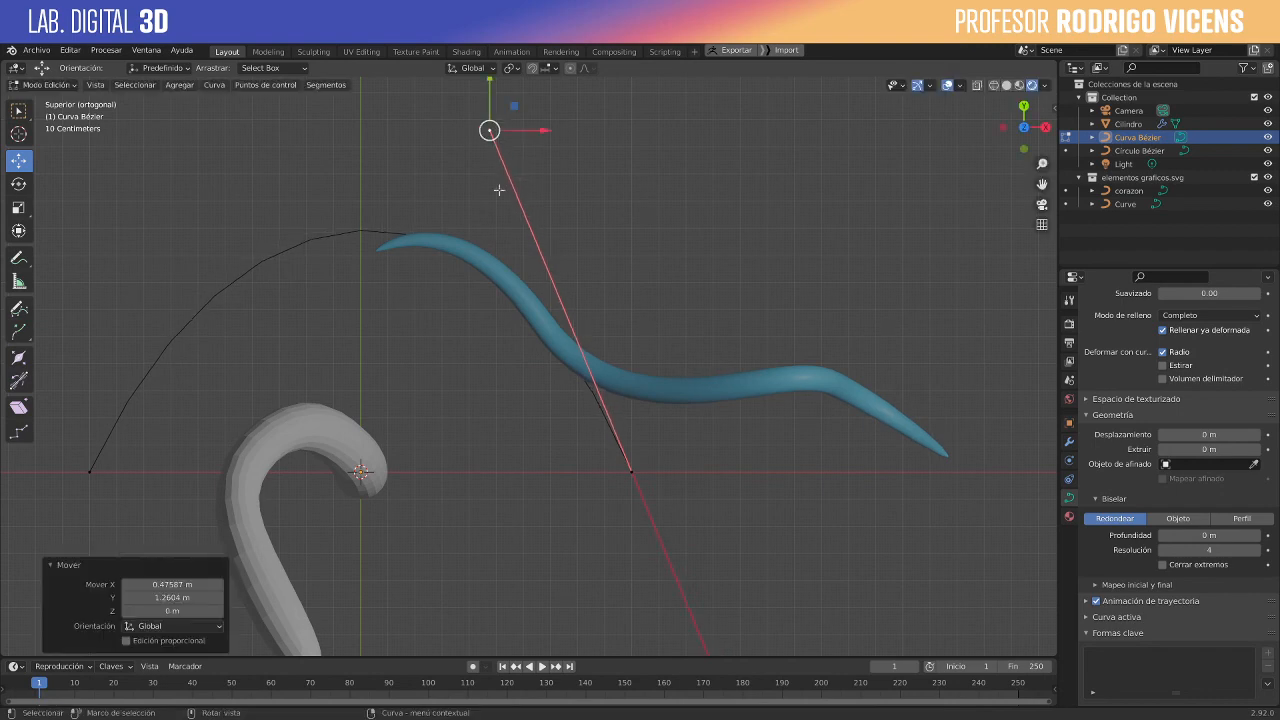
{"action": "left_click", "coordinate": [91, 472]}
{"action": "key", "text": "g"}
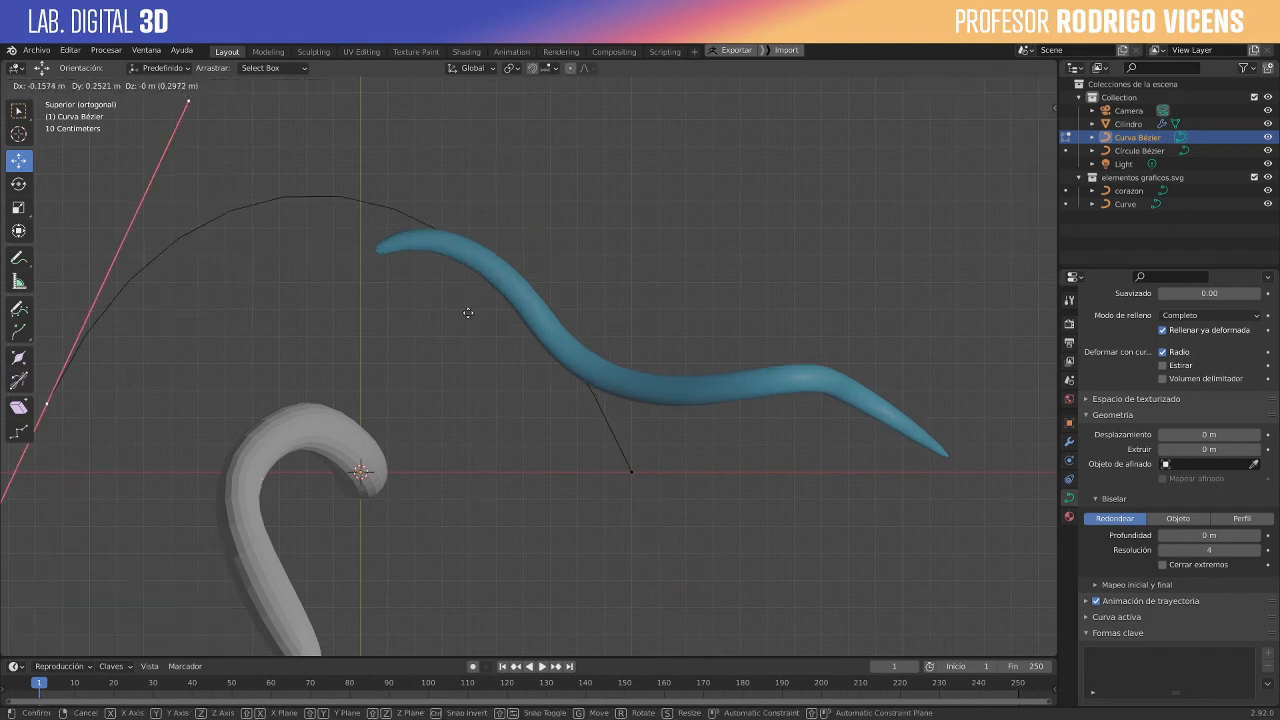
{"action": "right_click", "coordinate": [480, 340]}
{"action": "key", "text": "g"}
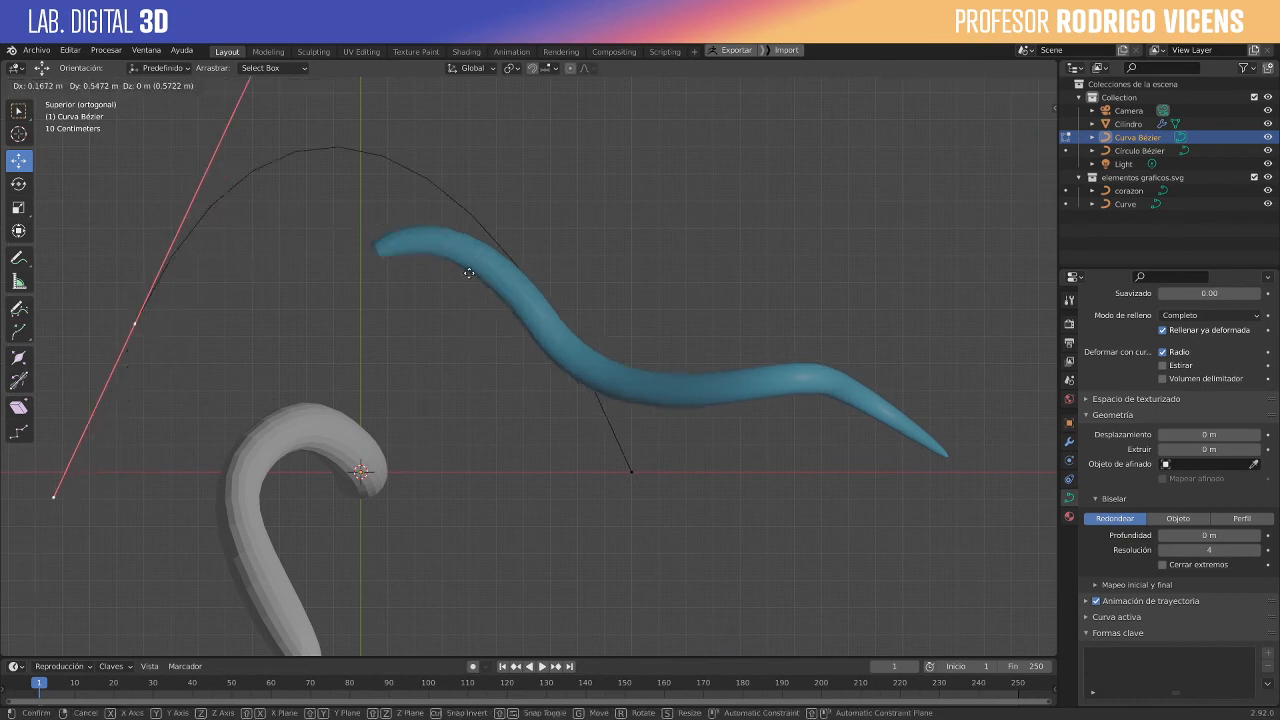
{"action": "right_click", "coordinate": [261, 122]}
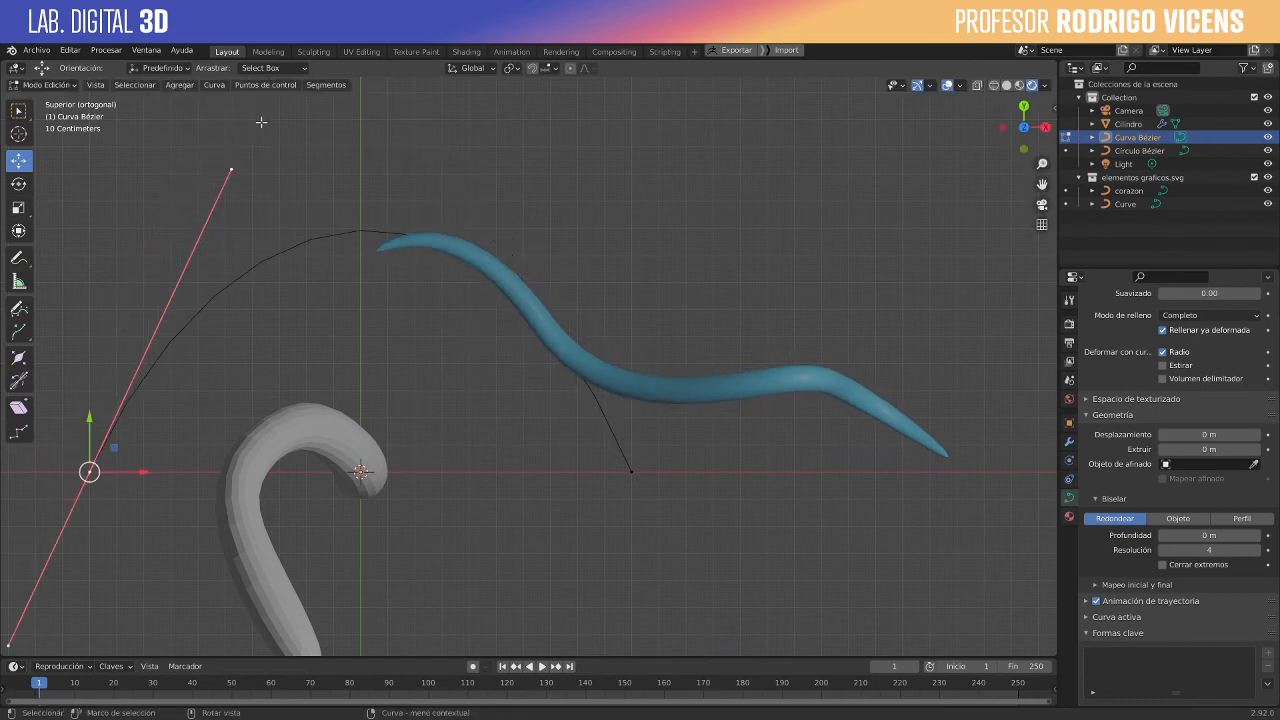
- Move the start point's inner handle about 0.18 m in X and -0.49 m in Y, and finish editing the taper curve
{"action": "left_click", "coordinate": [235, 173]}
{"action": "key", "text": "g"}
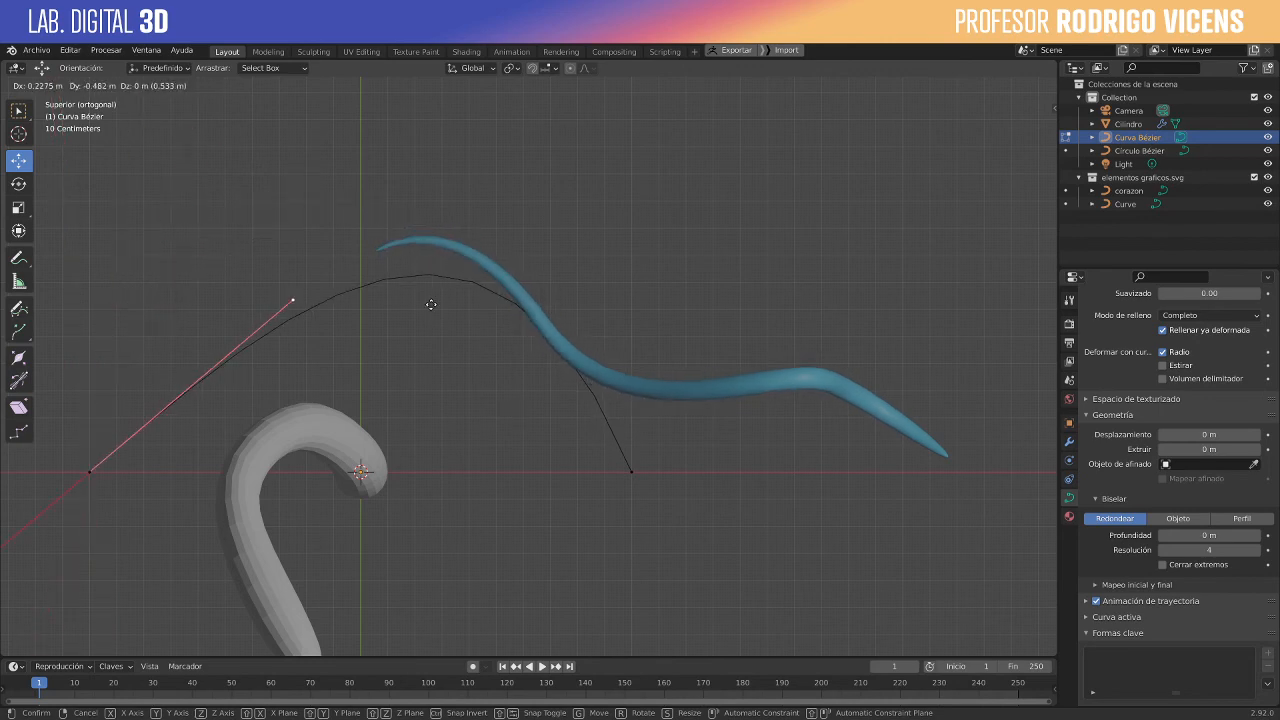
{"action": "left_click", "coordinate": [495, 402]}
{"action": "key", "text": "KP_5"}
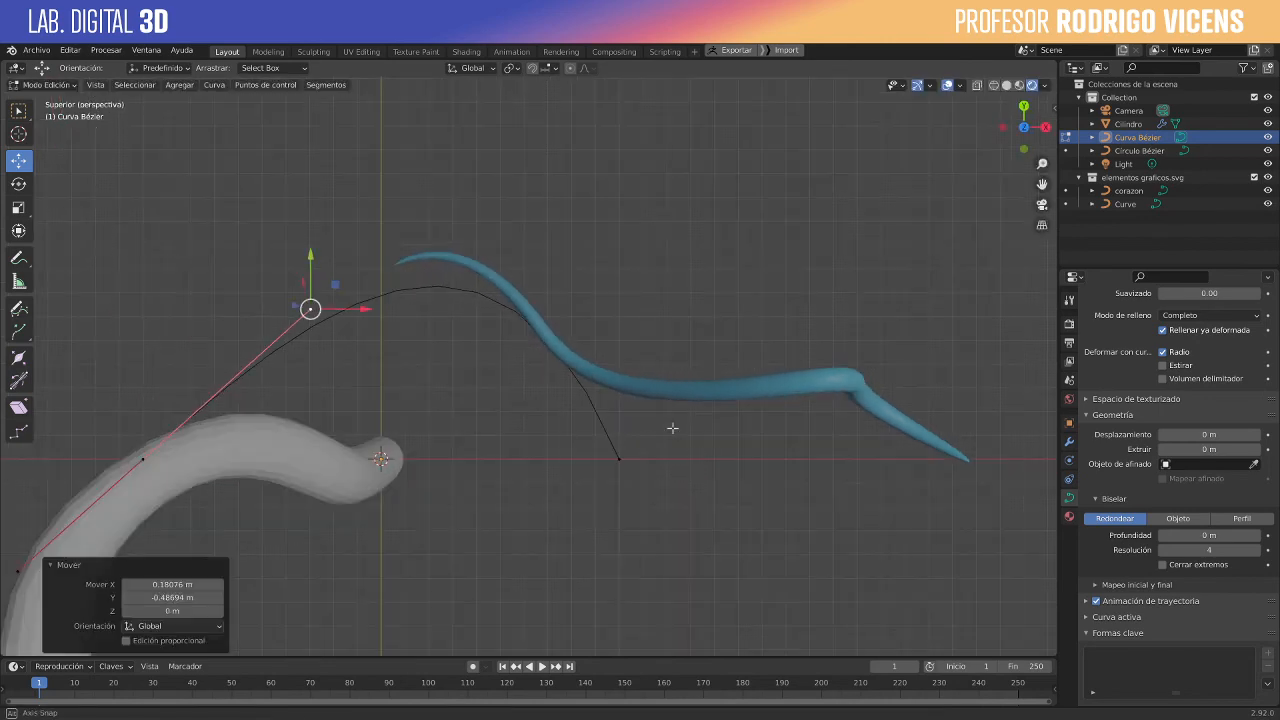
{"action": "middle_click_drag", "start_coordinate": [672, 428], "coordinate": [706, 432]}
{"action": "key", "text": "Tab"}
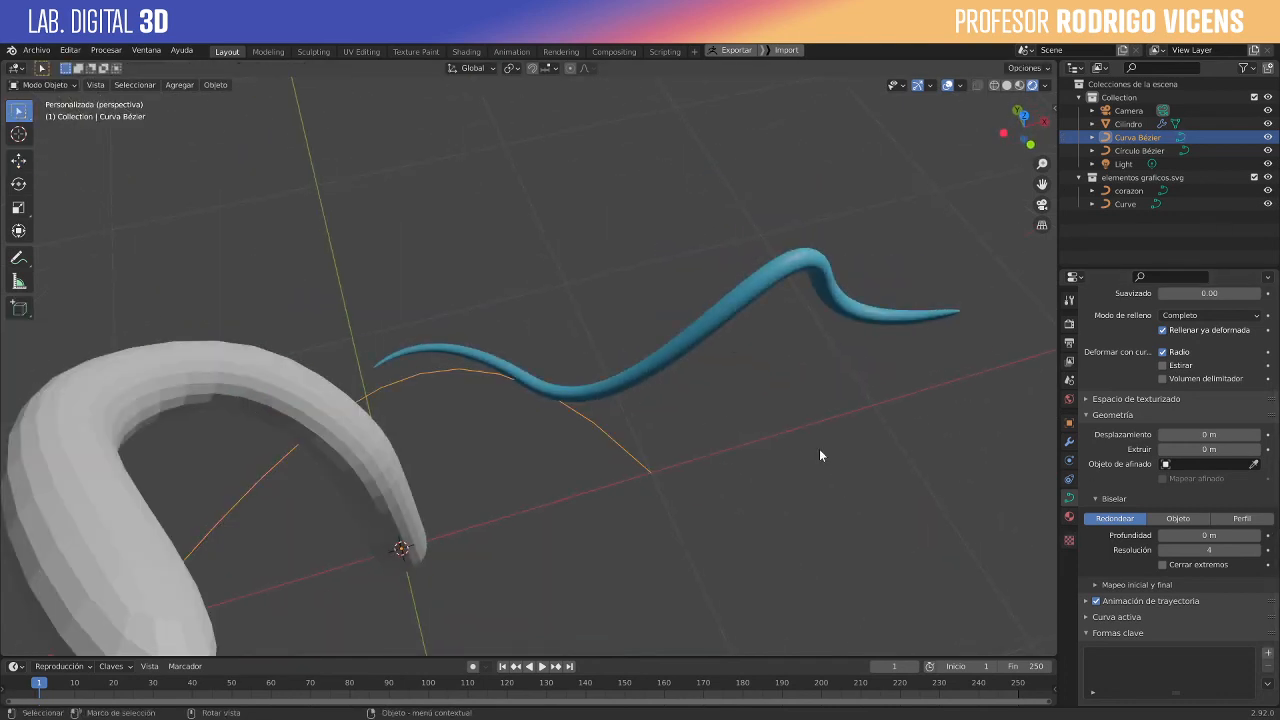
- Rename the Bézier curve that tapers the blue tube as AFINADO
{"action": "left_click", "coordinate": [726, 325]}
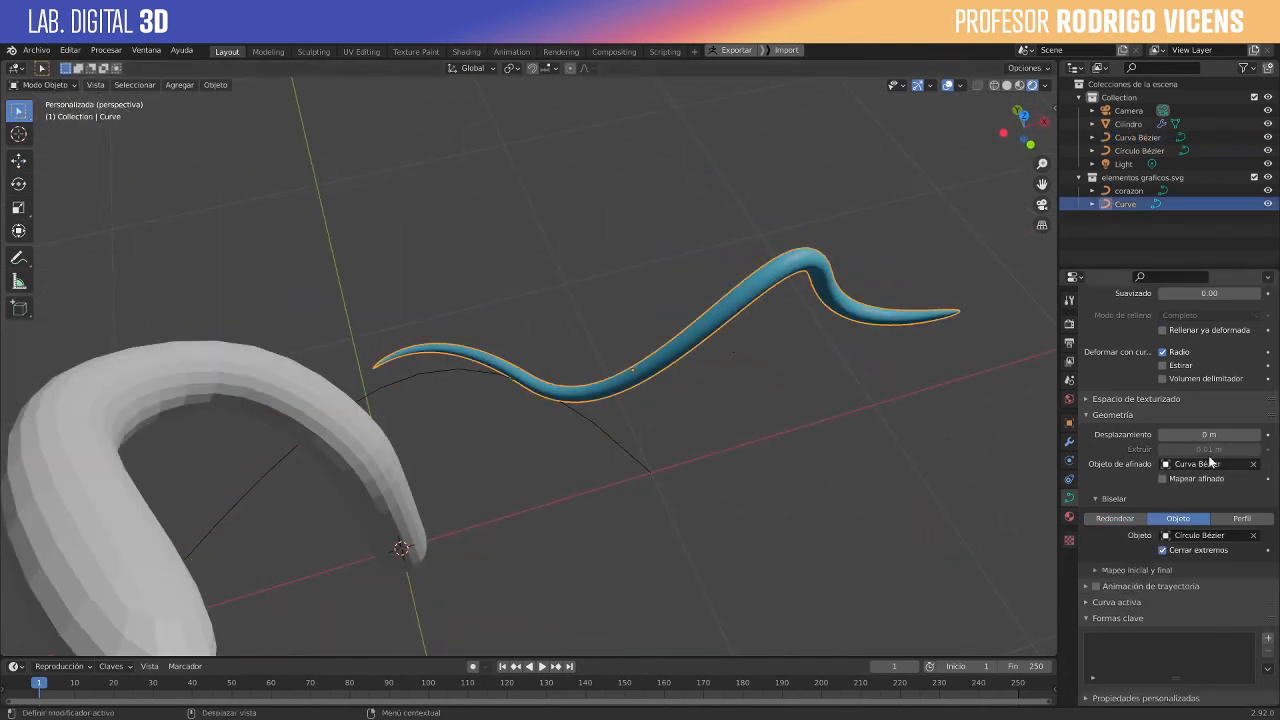
{"action": "left_click", "coordinate": [634, 456]}
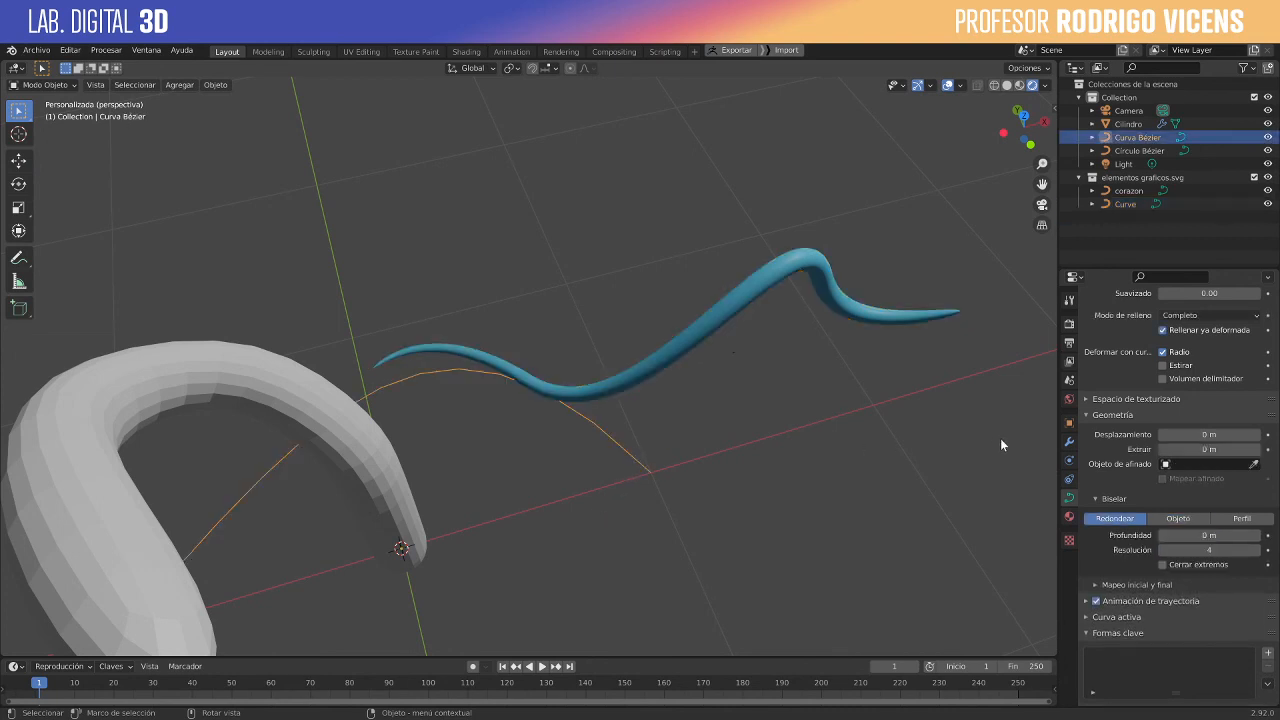
{"action": "double_click", "coordinate": [1120, 137]}
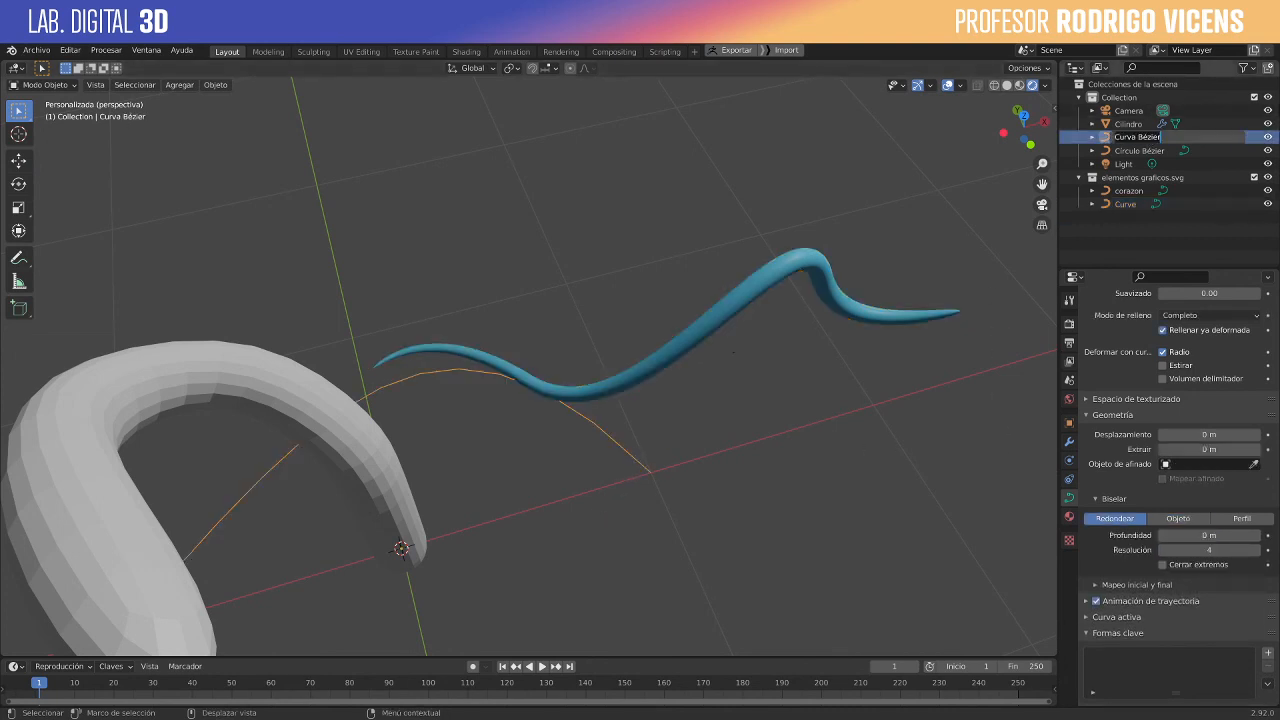
{"action": "type", "text": "AFINADO"}
{"action": "key", "text": "Return"}
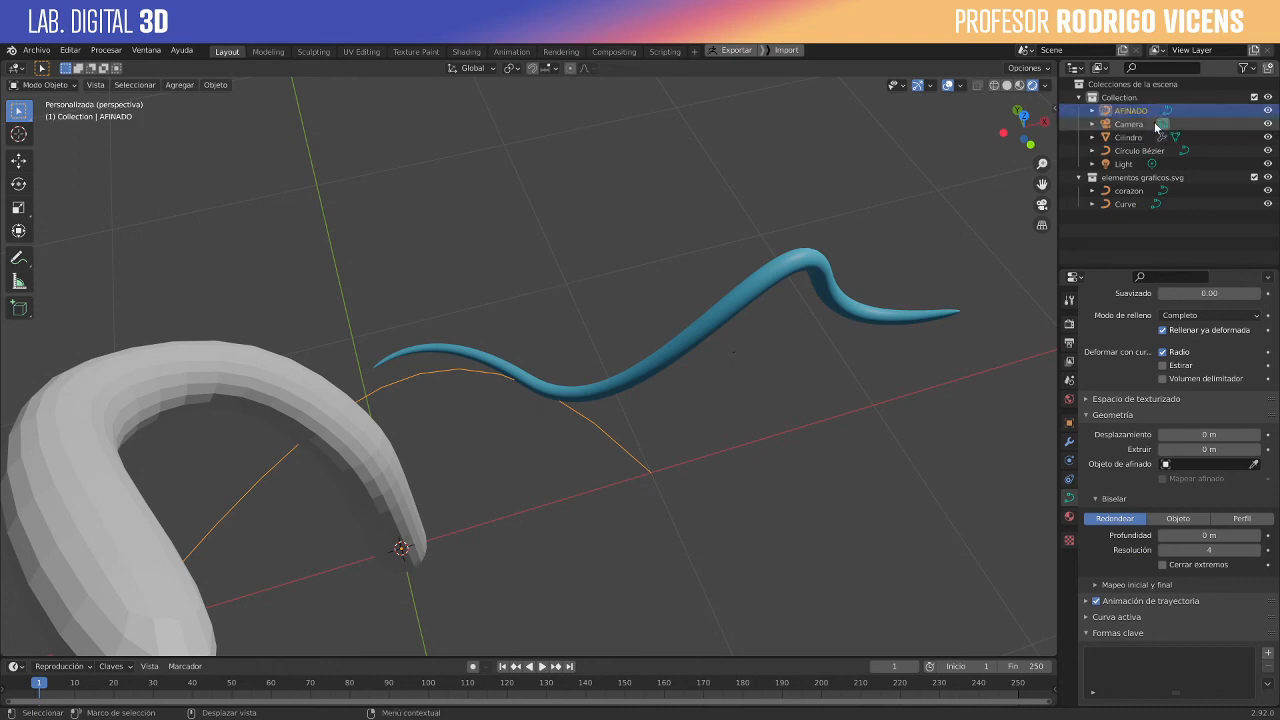
- Select the blue tube and check which taper object its geometry settings use
{"action": "left_click", "coordinate": [750, 307]}
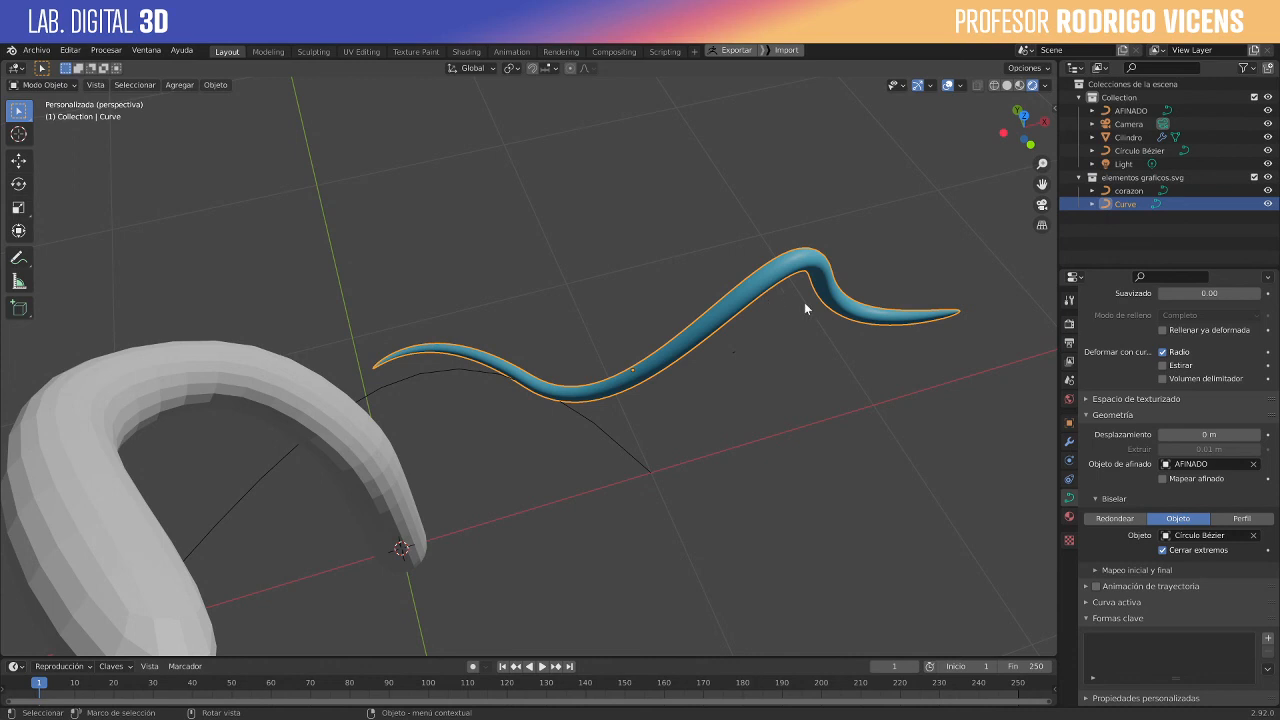
{"action": "scroll", "coordinate": [475, 537], "scroll_direction": "down", "scroll_amount": 3}
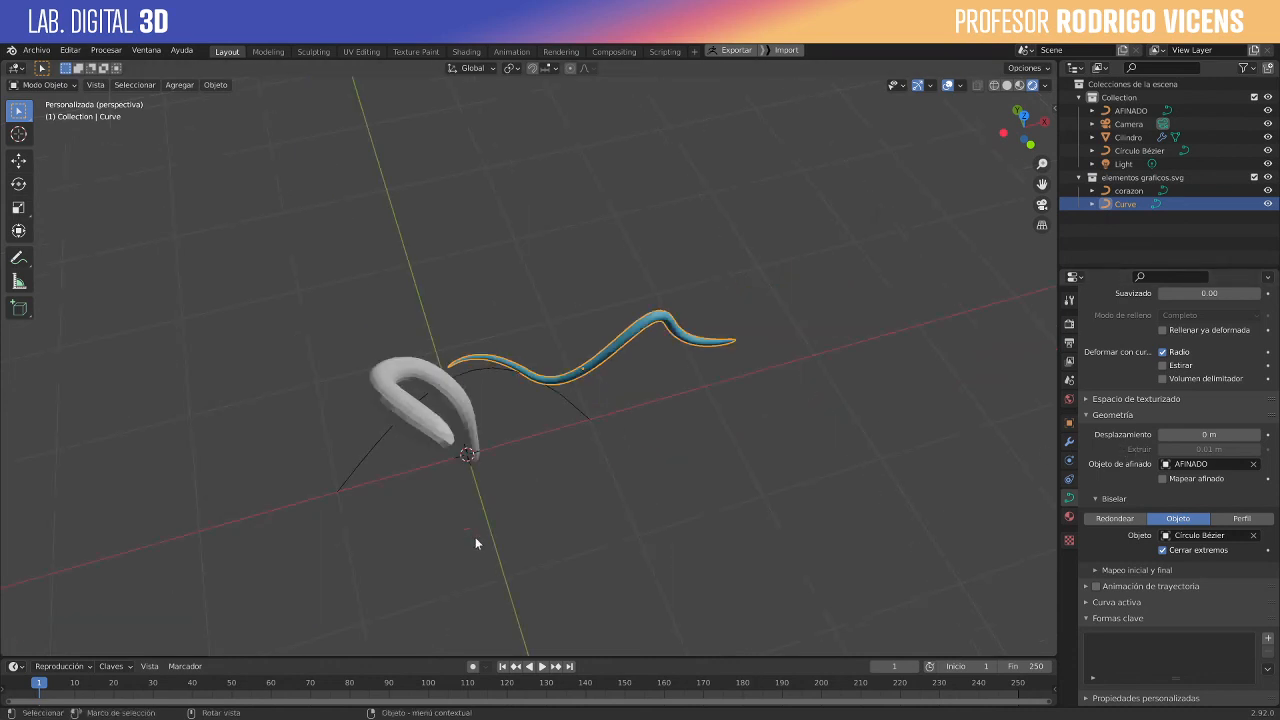
{"action": "scroll", "coordinate": [475, 537], "scroll_direction": "up", "scroll_amount": 1}
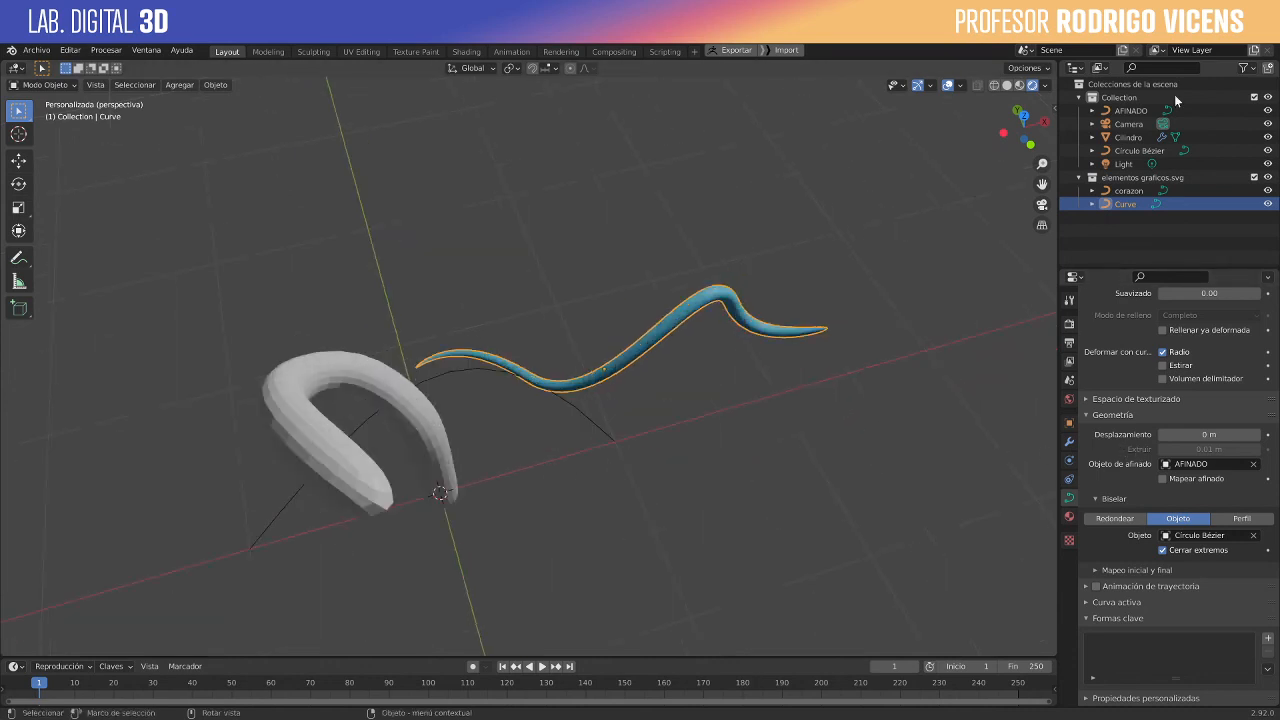
- Hide the grey cylinder tube from the scene, leaving the blue tube and its curves
{"action": "left_click", "coordinate": [1137, 150]}
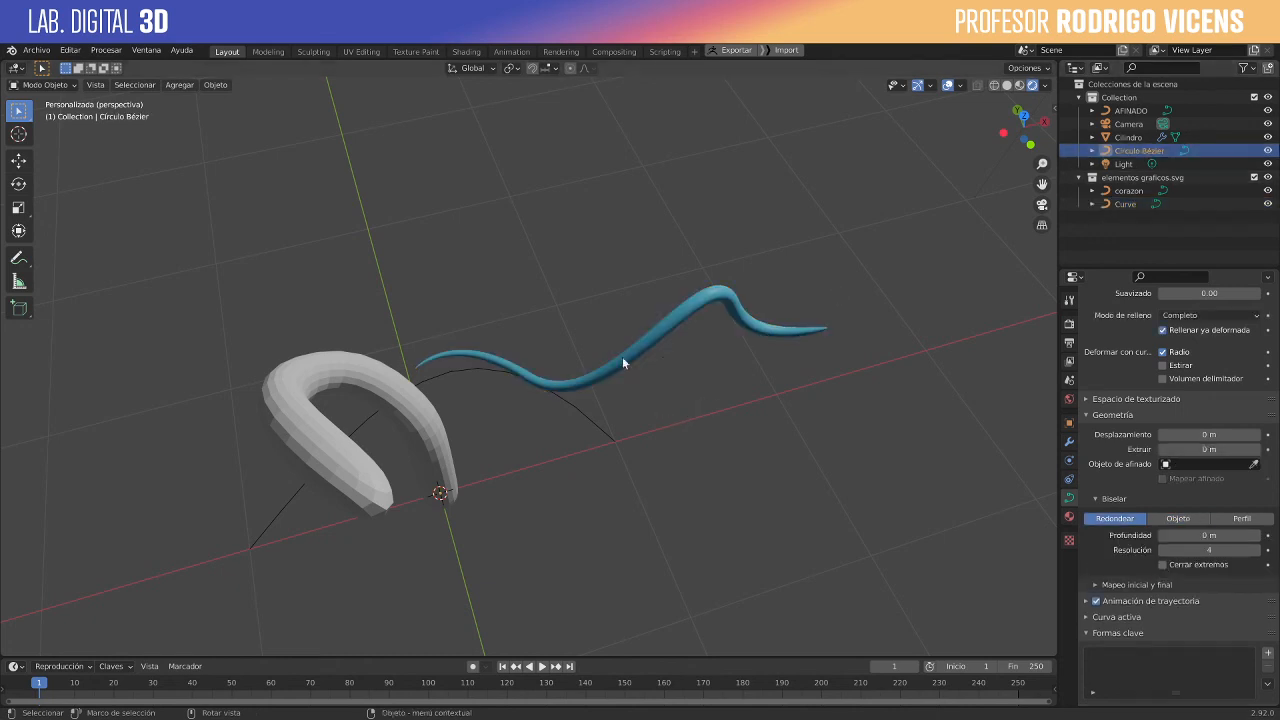
{"action": "middle_click_drag", "start_coordinate": [622, 356], "coordinate": [463, 446]}
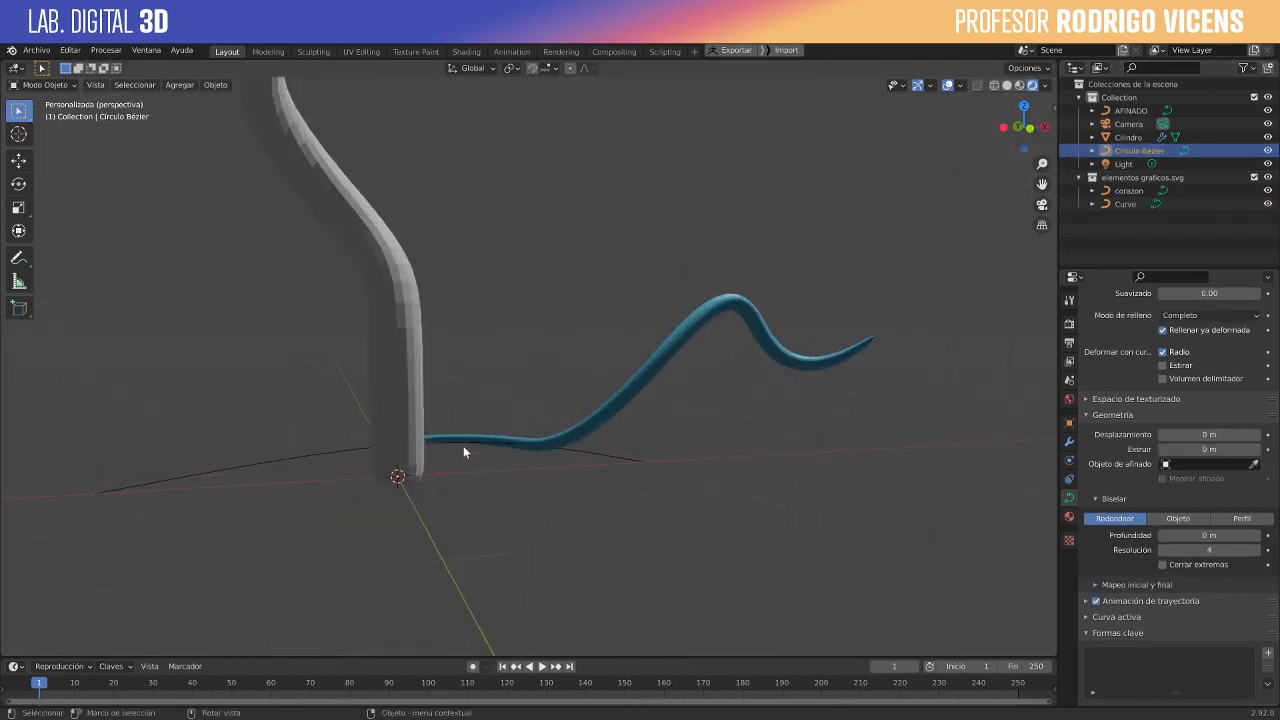
{"action": "left_click", "coordinate": [396, 339]}
{"action": "key", "text": "h"}
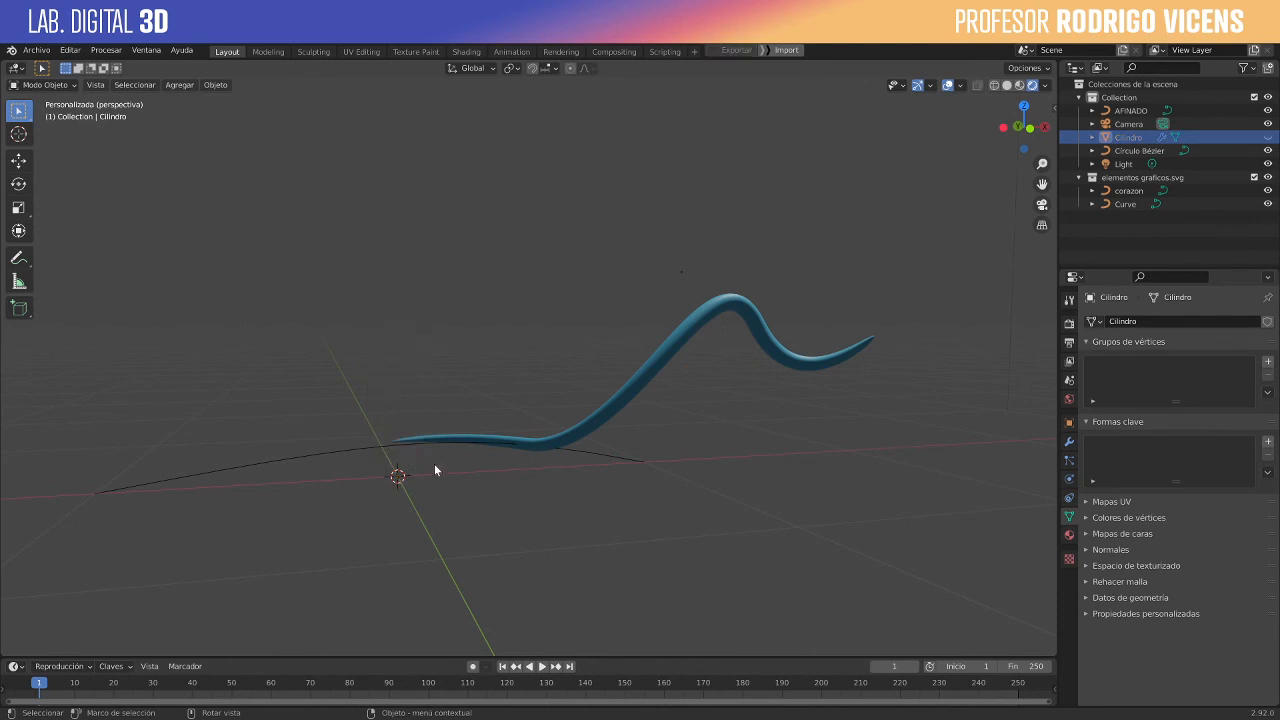
- Select the small Bézier circle at the origin, frame it, and open its control points for editing
{"action": "scroll", "coordinate": [399, 480], "scroll_direction": "up", "scroll_amount": 3}
{"action": "middle_click_drag", "start_coordinate": [399, 480], "coordinate": [418, 402]}
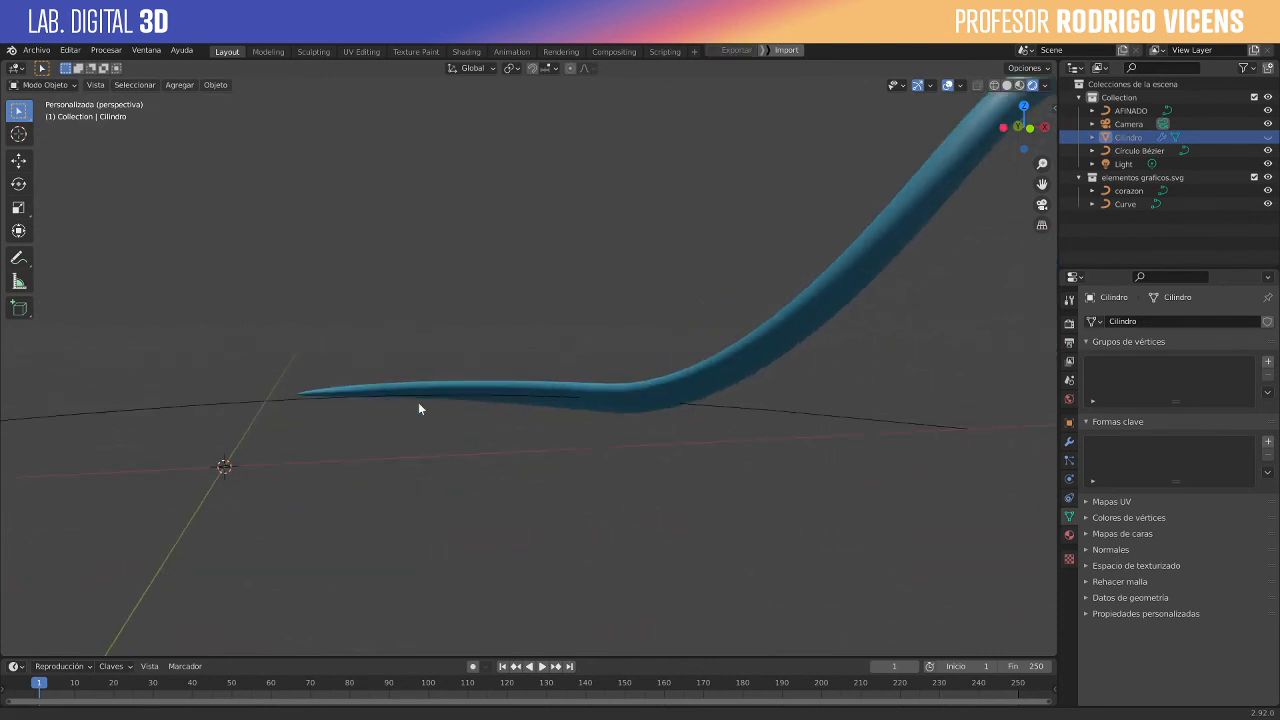
{"action": "left_click", "coordinate": [225, 470]}
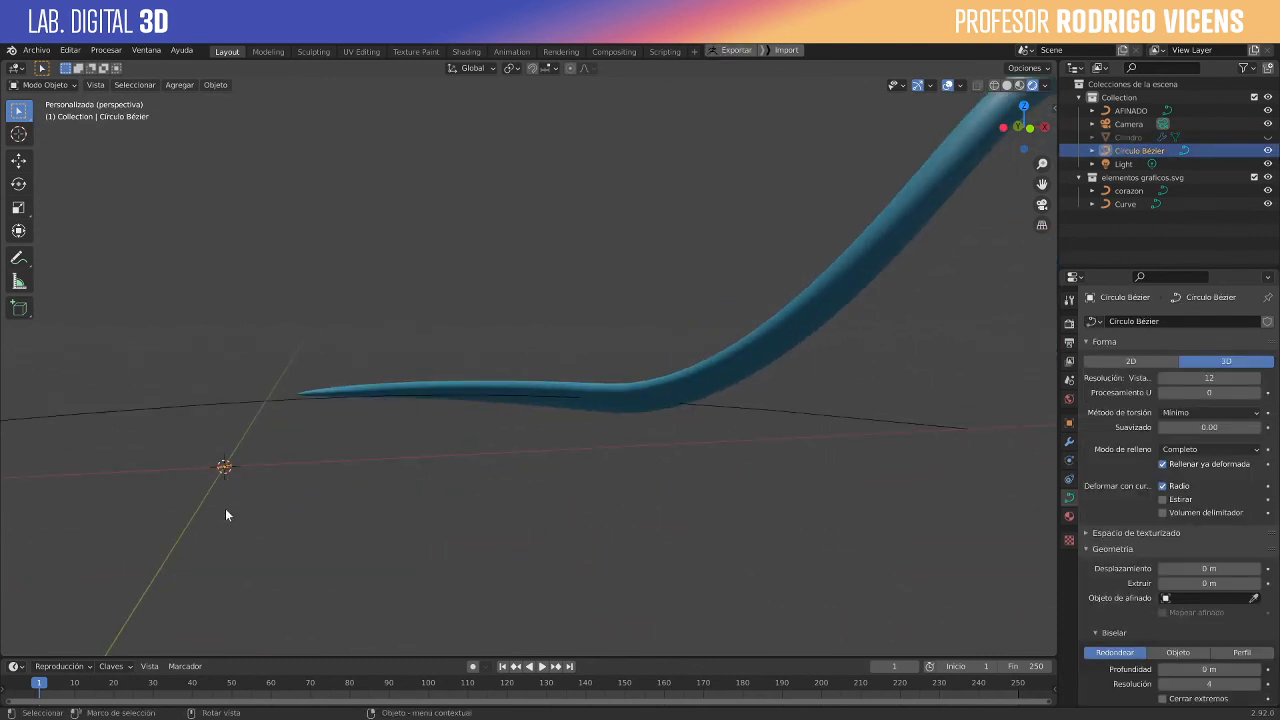
{"action": "middle_click_drag", "start_coordinate": [226, 514], "coordinate": [419, 295]}
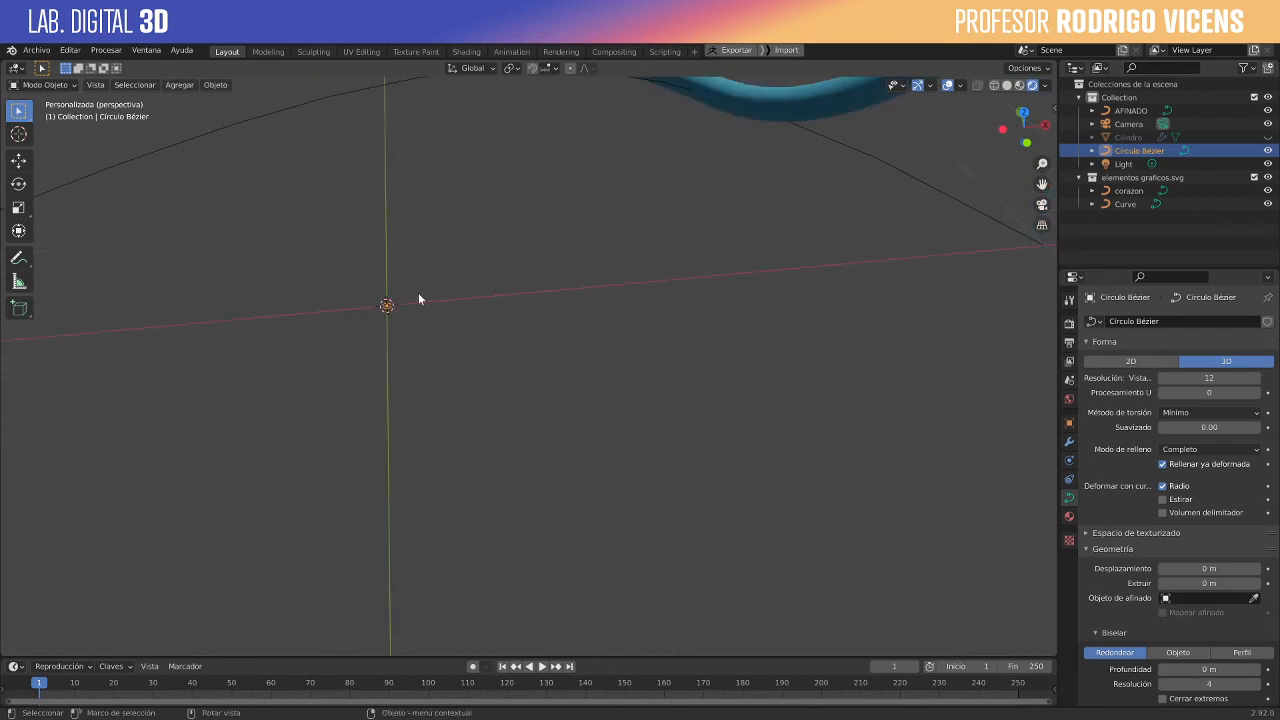
{"action": "key", "text": "KP_Decimal"}
{"action": "scroll", "coordinate": [743, 358], "scroll_direction": "down", "scroll_amount": 2}
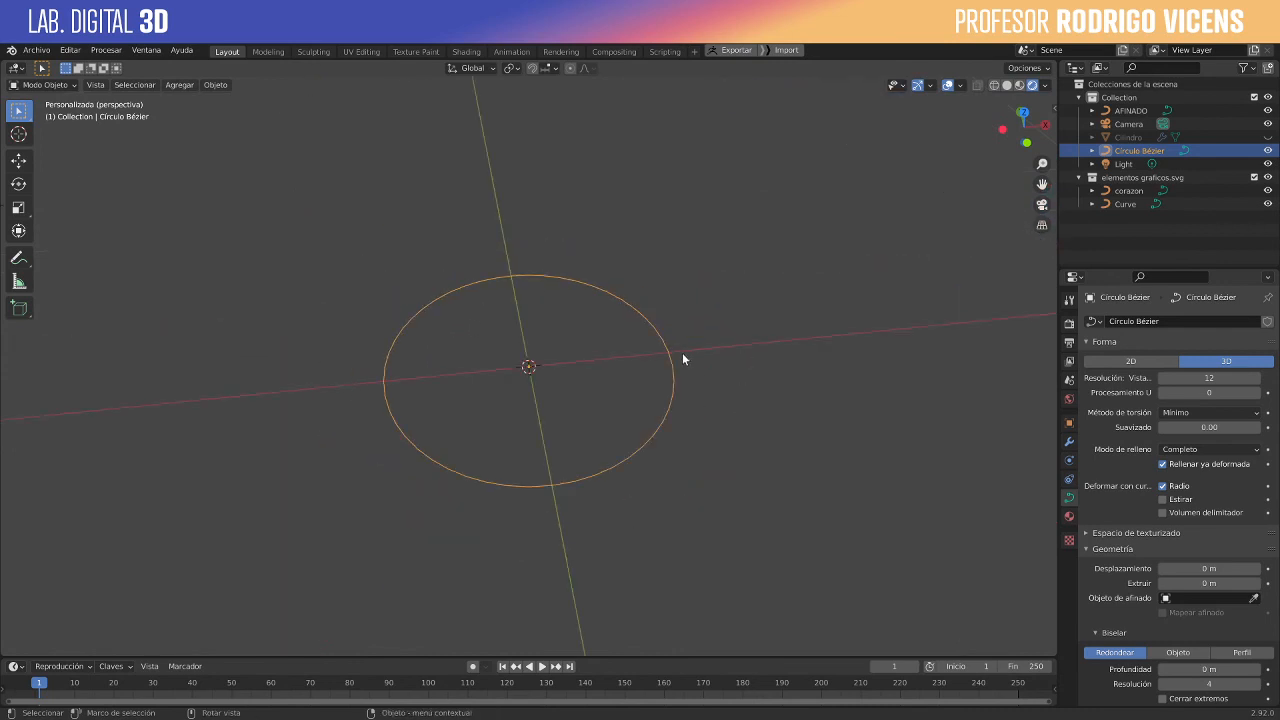
{"action": "key", "text": "Tab"}
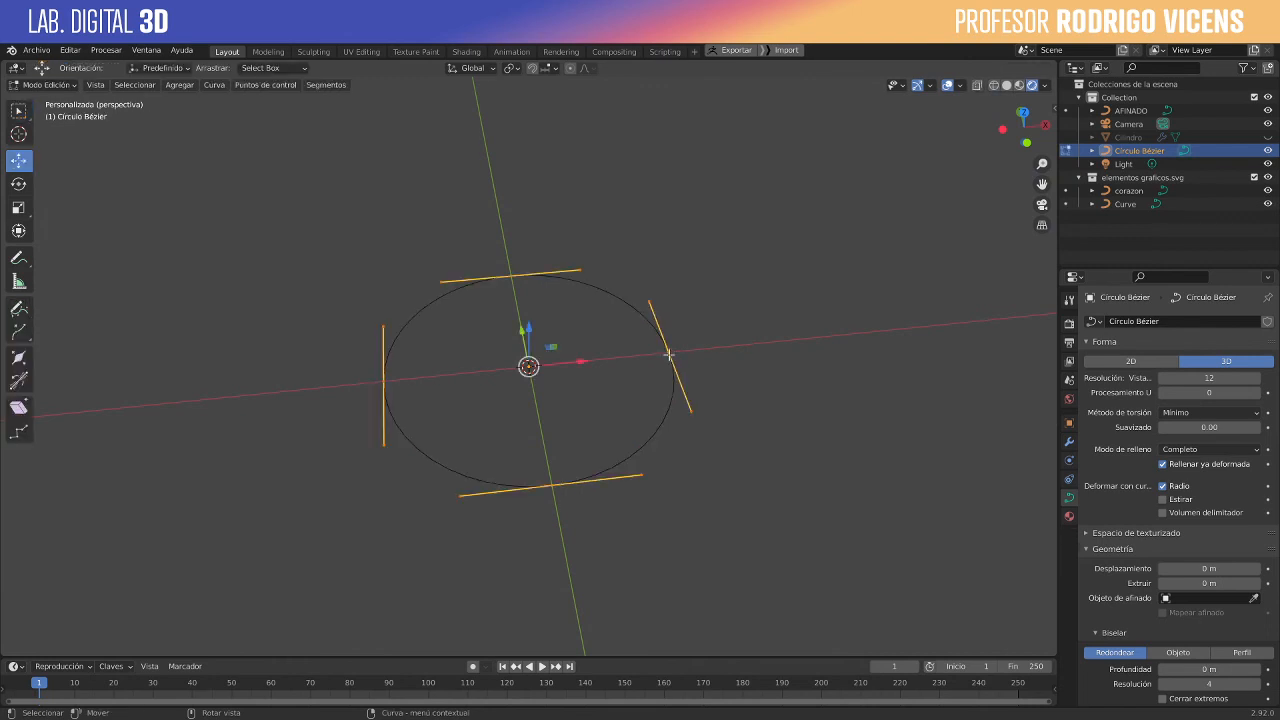
- Move the bevel circle's control point on the positive X side about 0.09 m along X
{"action": "left_click", "coordinate": [668, 354]}
{"action": "scroll", "coordinate": [746, 354], "scroll_direction": "down", "scroll_amount": 4}
{"action": "scroll", "coordinate": [742, 359], "scroll_direction": "down", "scroll_amount": 10}
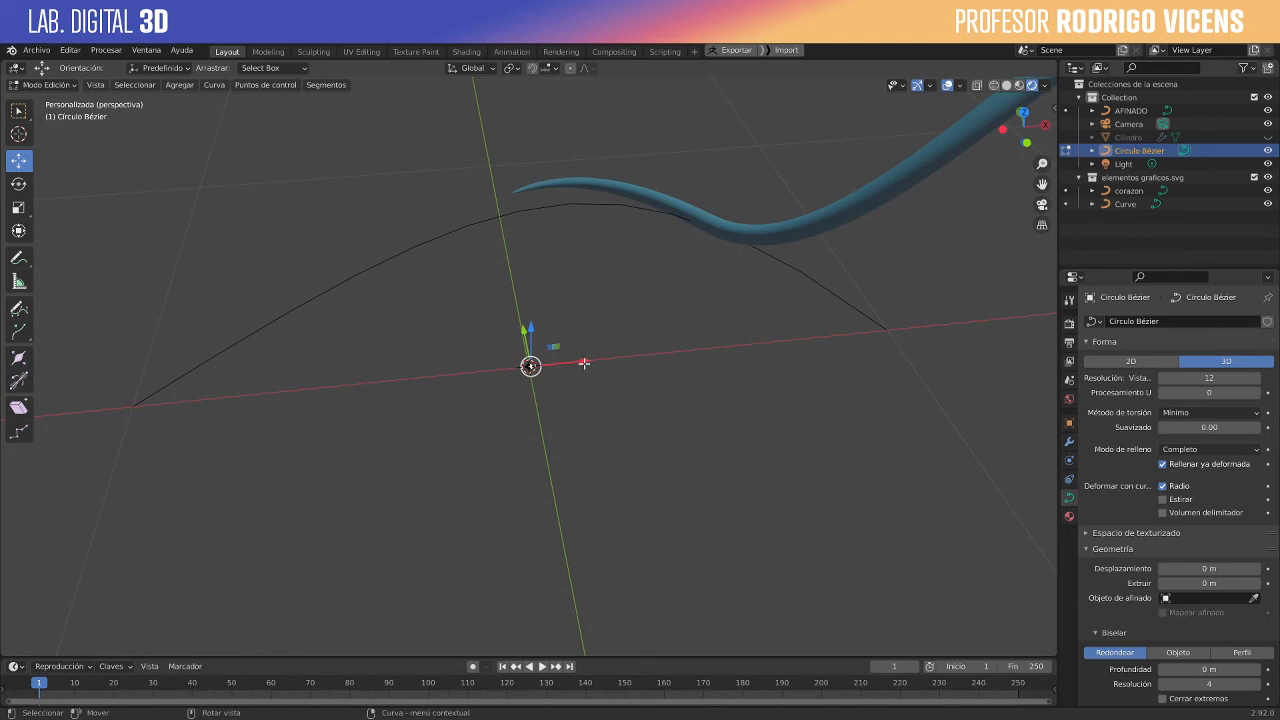
{"action": "key", "text": "g"}
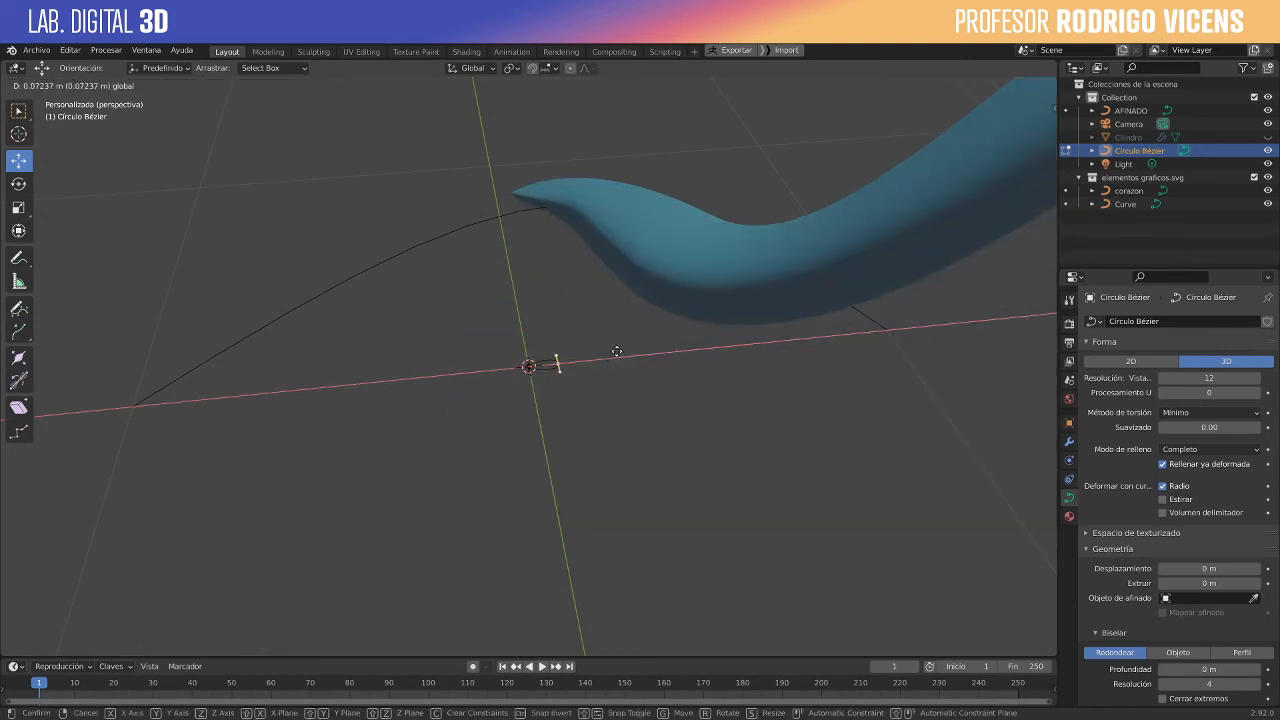
{"action": "left_click", "coordinate": [563, 362]}
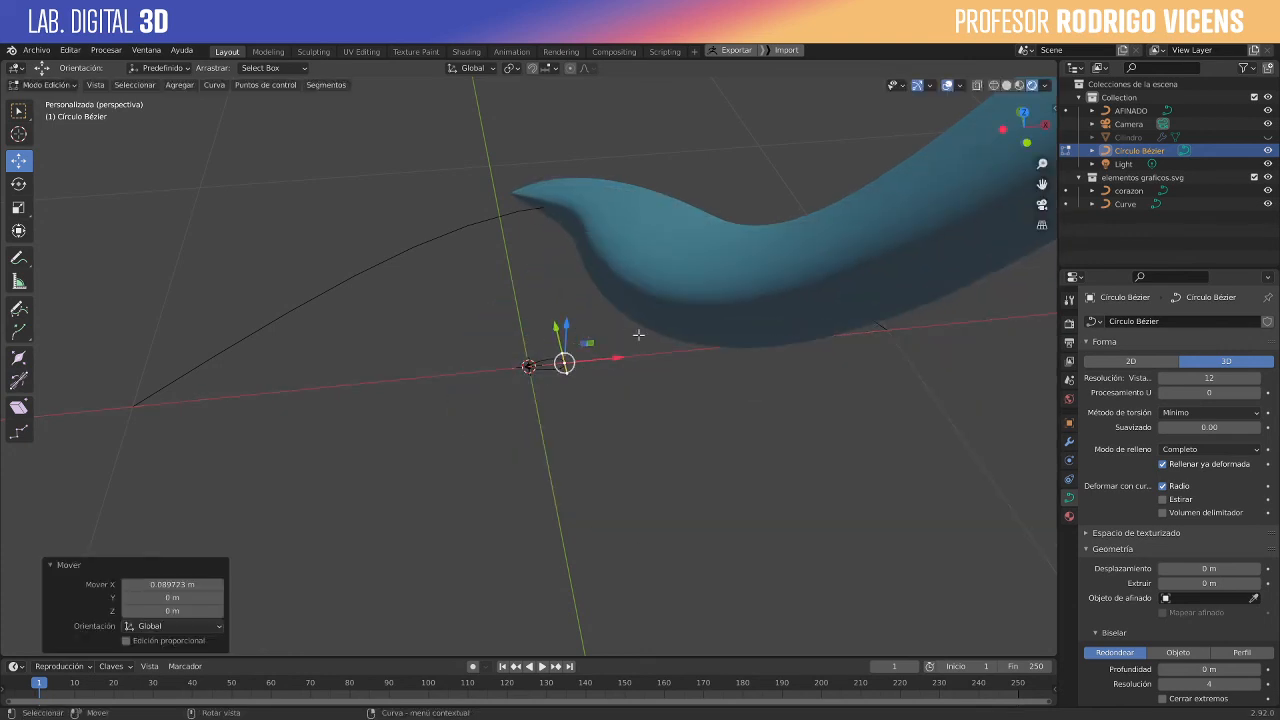
- Move the bevel circle's control point on the positive Y side about 0.058 m along Y
{"action": "middle_click_drag", "start_coordinate": [638, 335], "coordinate": [786, 274]}
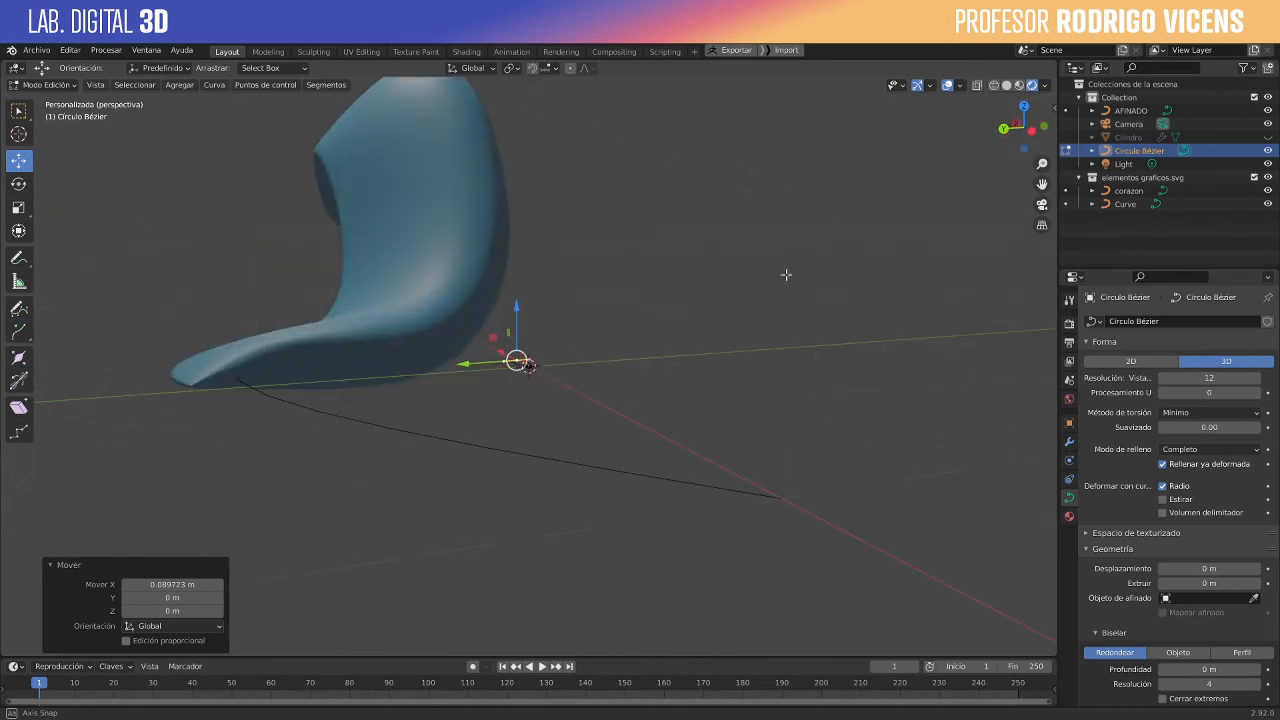
{"action": "scroll", "coordinate": [498, 367], "scroll_direction": "down", "scroll_amount": 1}
{"action": "scroll", "coordinate": [498, 367], "scroll_direction": "up", "scroll_amount": 5}
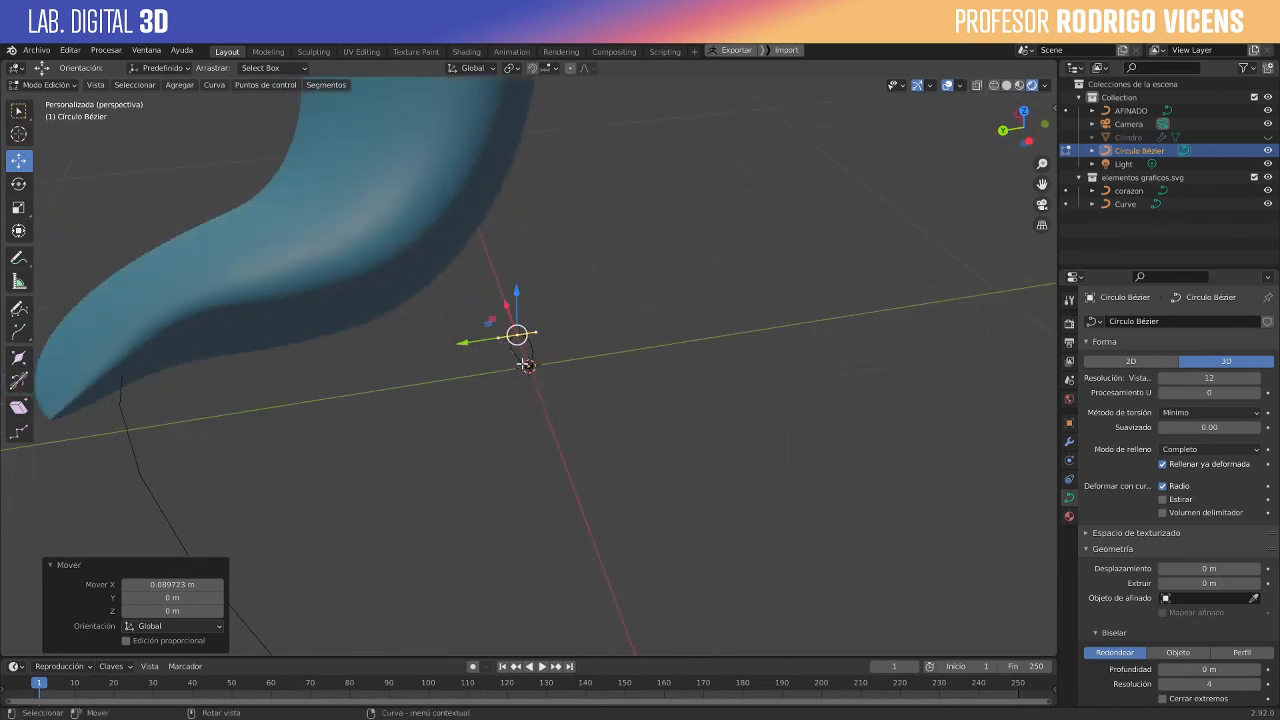
{"action": "left_click", "coordinate": [525, 366]}
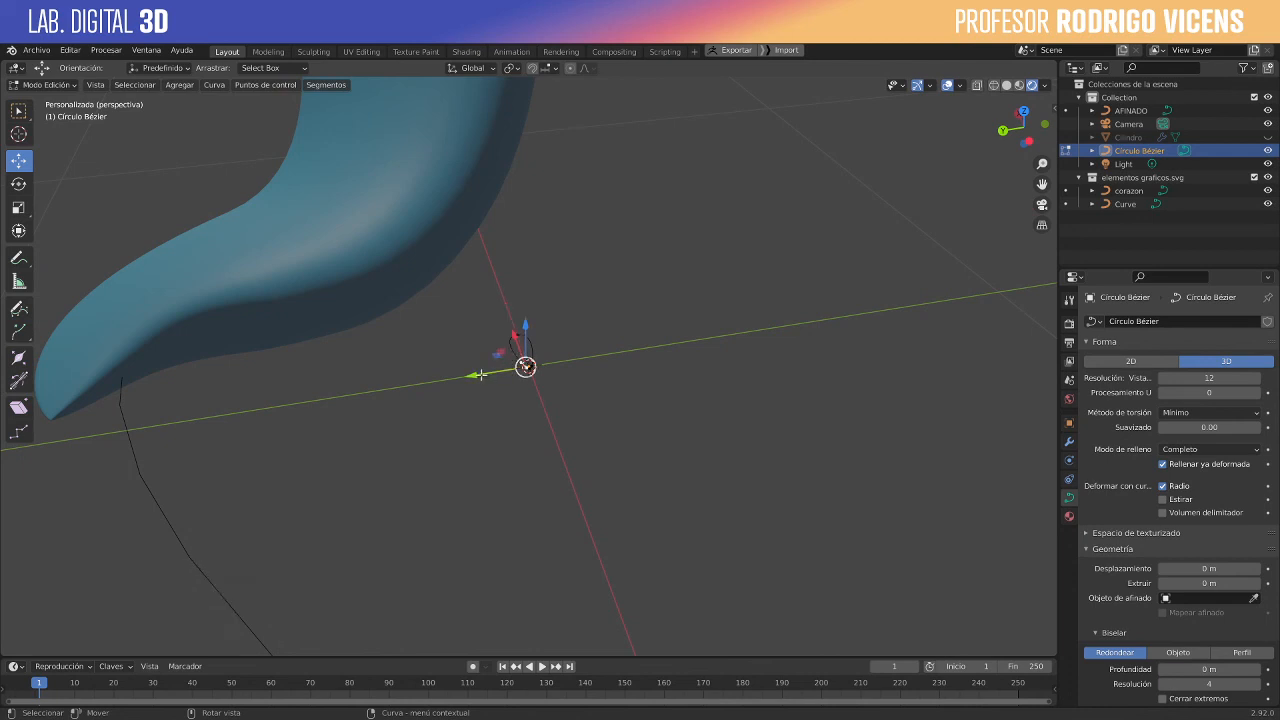
{"action": "key", "text": "g"}
{"action": "key", "text": "y"}
{"action": "left_click", "coordinate": [528, 426]}
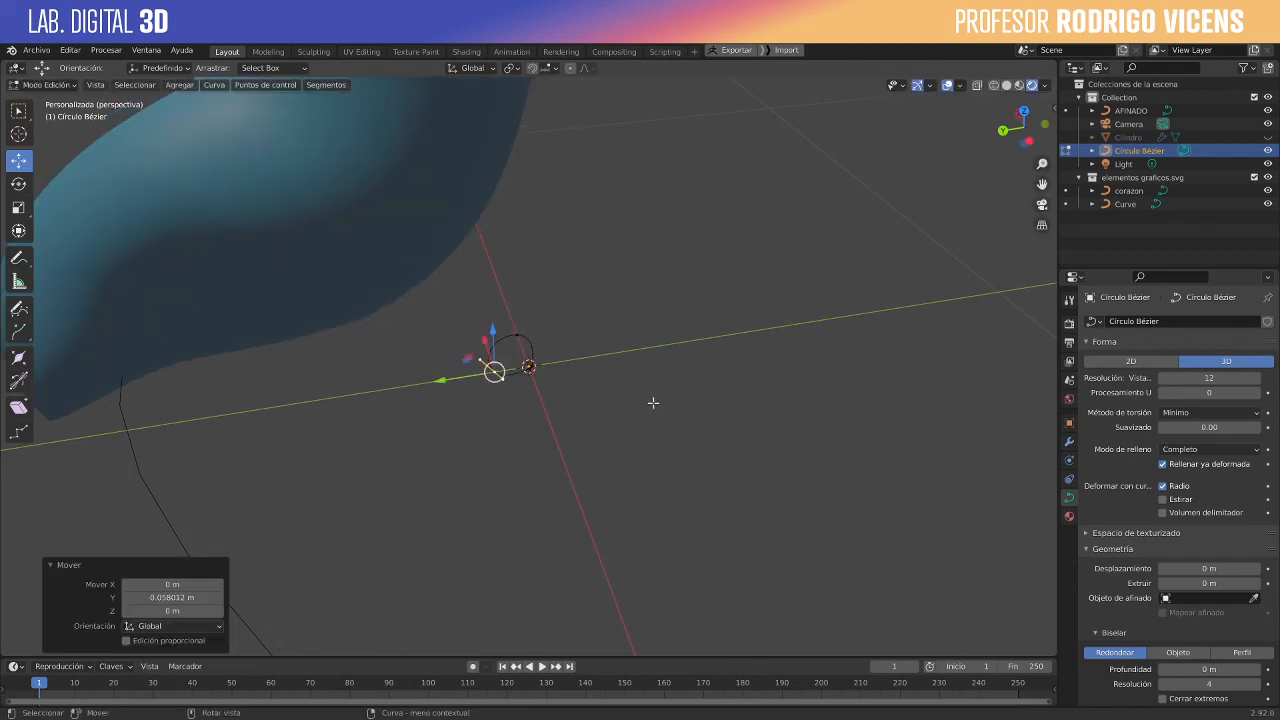
- Rotate the moved control point's handles around the Z axis and scale them by about 2.687
{"action": "key", "text": "r"}
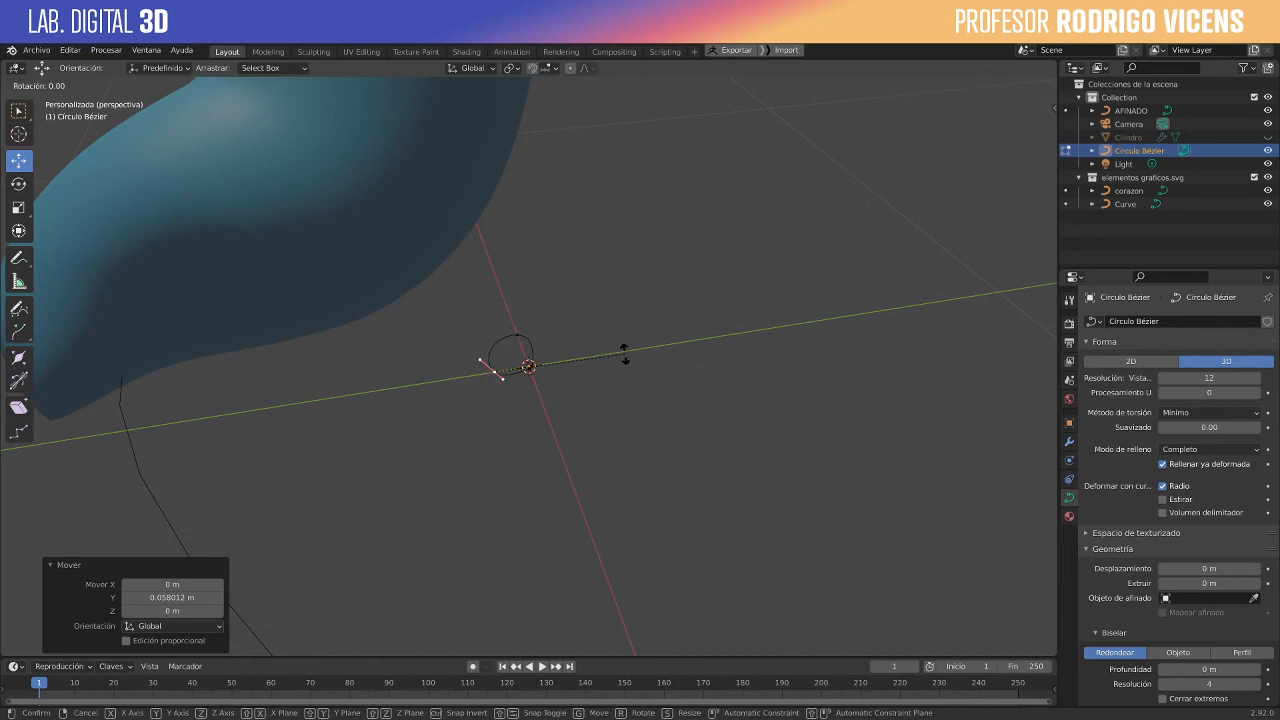
{"action": "key", "text": "z"}
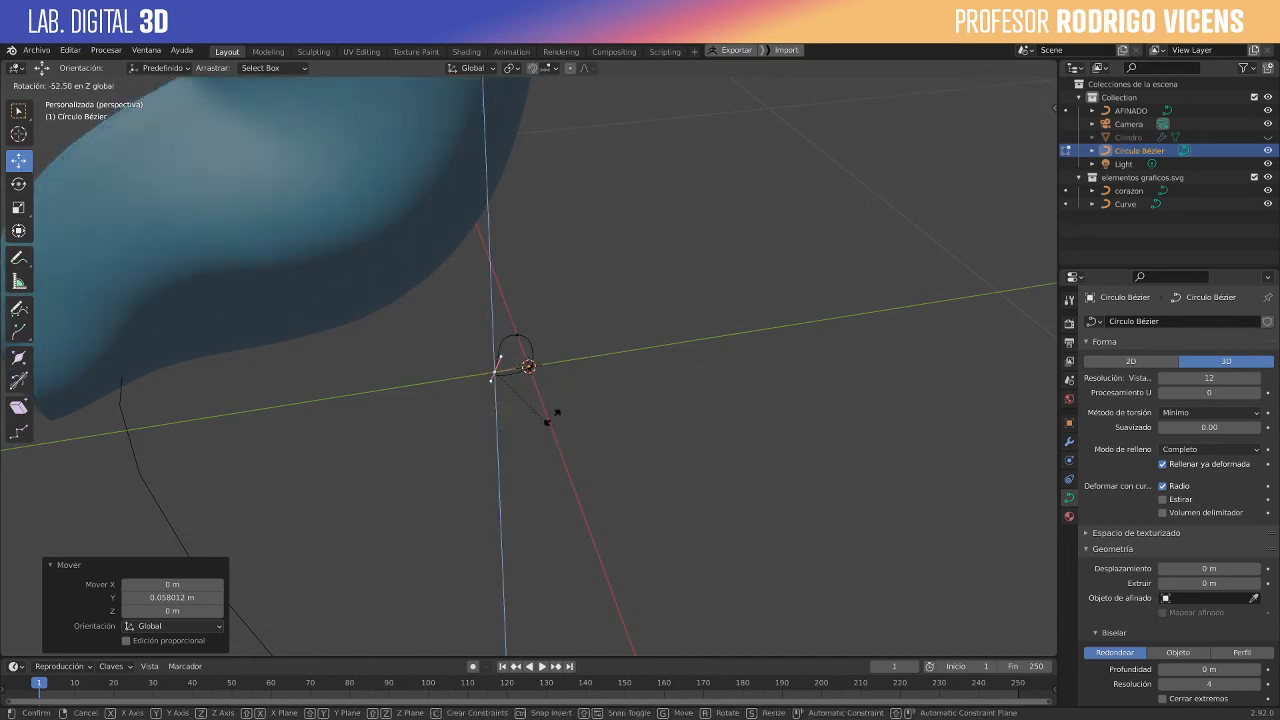
{"action": "left_click", "coordinate": [498, 336]}
{"action": "key", "text": "s"}
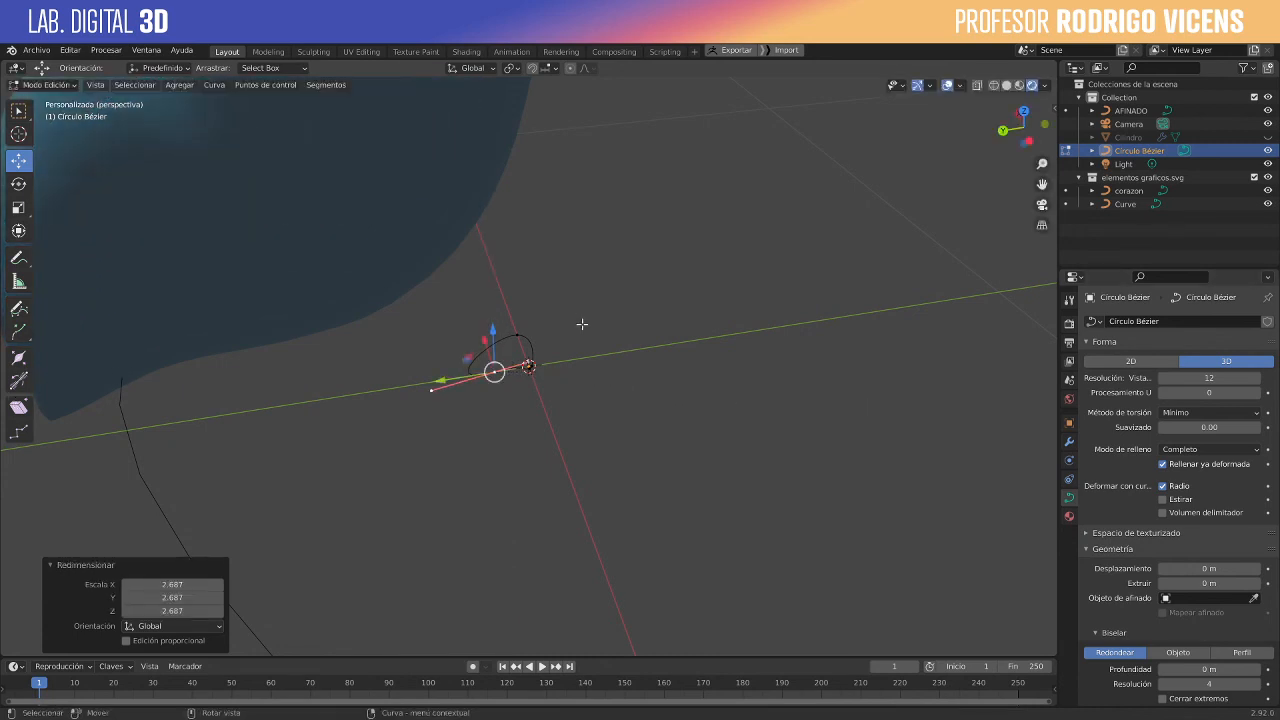
- Switch the viewport to material preview shading and examine the deformed blue tube from several sides
{"action": "middle_click_drag", "start_coordinate": [582, 324], "coordinate": [376, 315]}
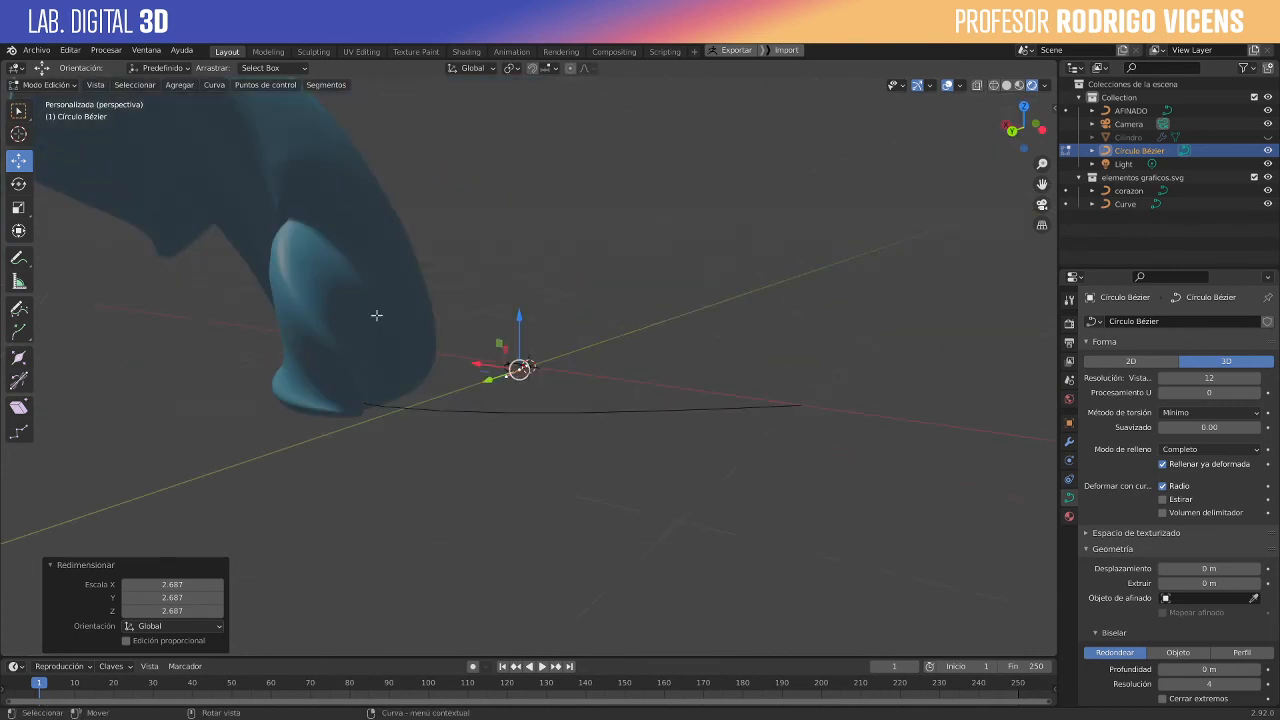
{"action": "scroll", "coordinate": [376, 315], "scroll_direction": "down", "scroll_amount": 4}
{"action": "left_click", "coordinate": [1020, 88]}
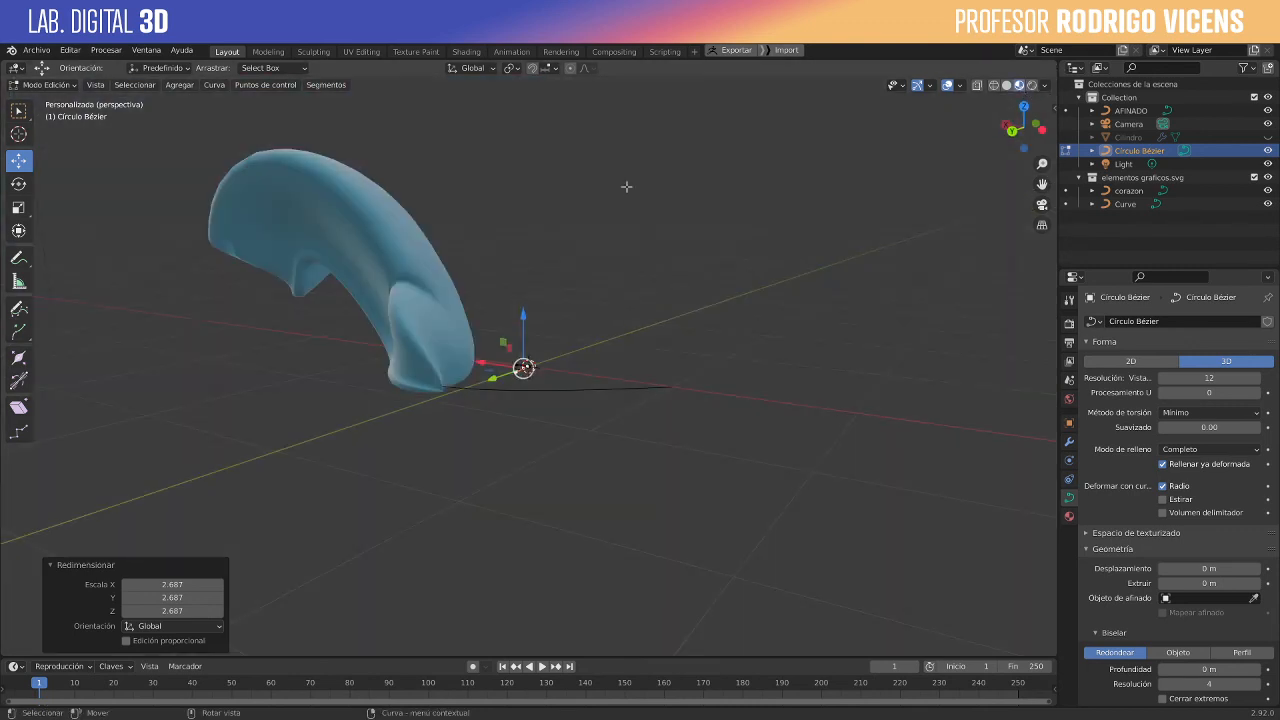
{"action": "middle_click_drag", "start_coordinate": [626, 186], "coordinate": [594, 230]}
{"action": "middle_click_drag", "start_coordinate": [652, 301], "coordinate": [337, 309]}
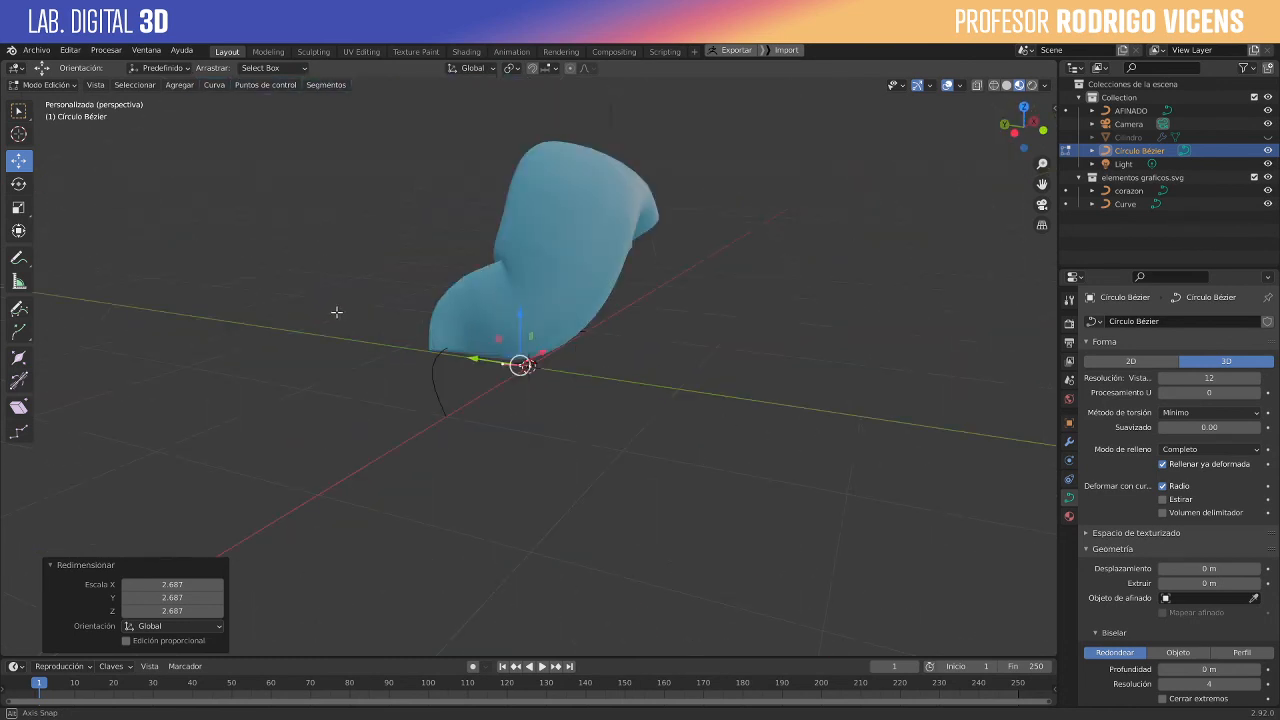
{"action": "scroll", "coordinate": [673, 406], "scroll_direction": "down", "scroll_amount": 3}
{"action": "middle_click_drag", "start_coordinate": [658, 410], "coordinate": [569, 423]}
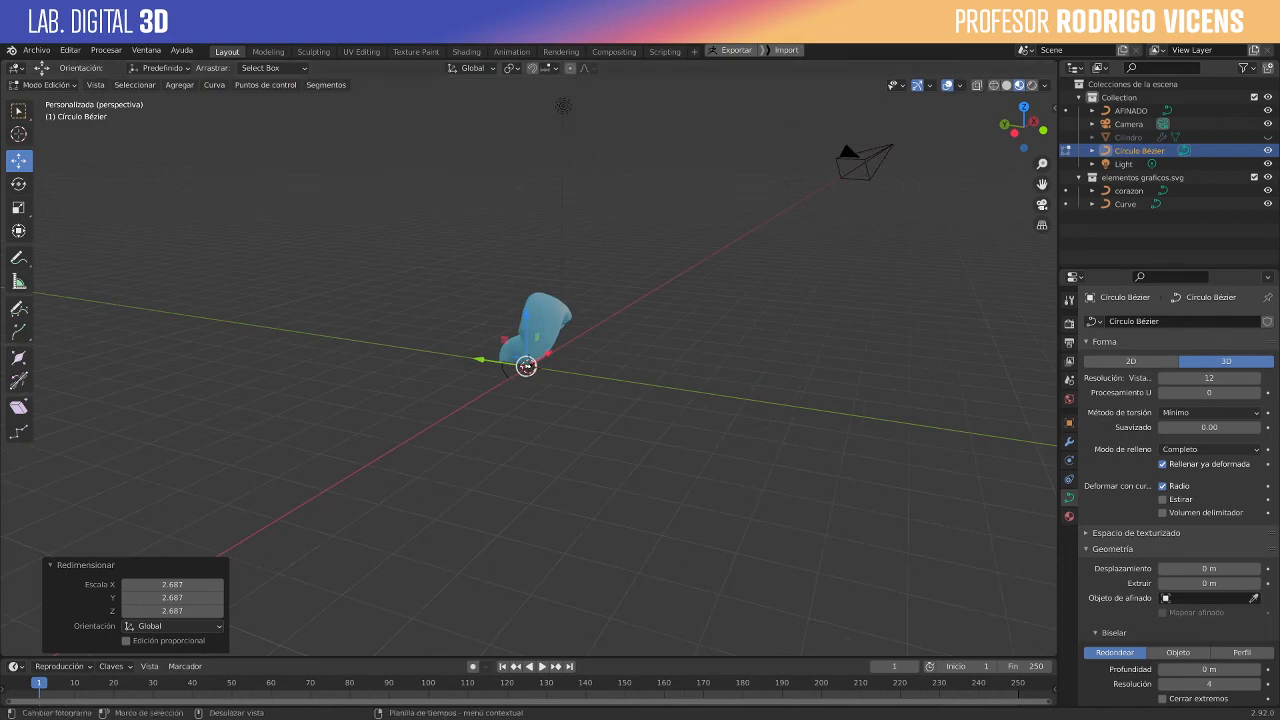